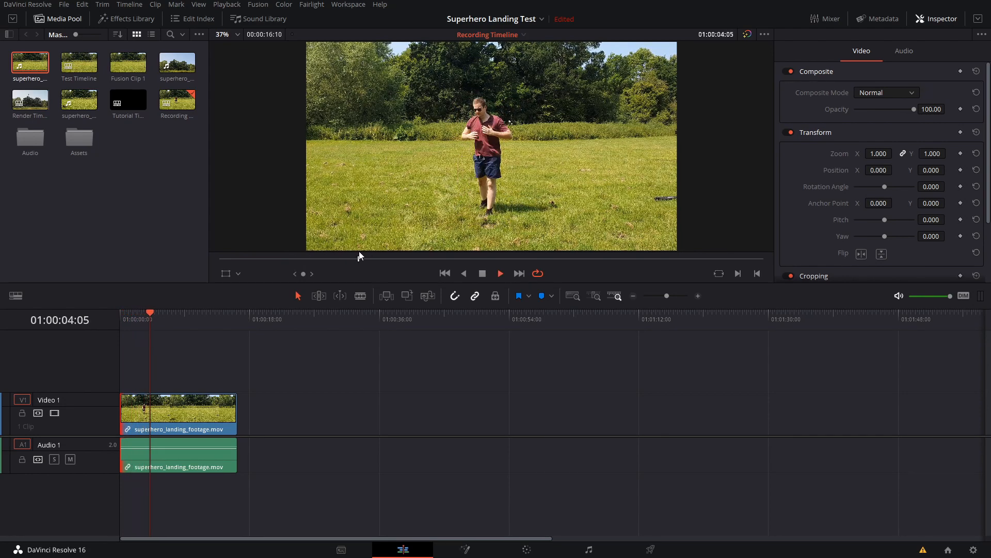
Play and scrub through the superhero landing footage to examine the jump, the sky section and the return to the empty field
{"action": "key", "text": "space"}
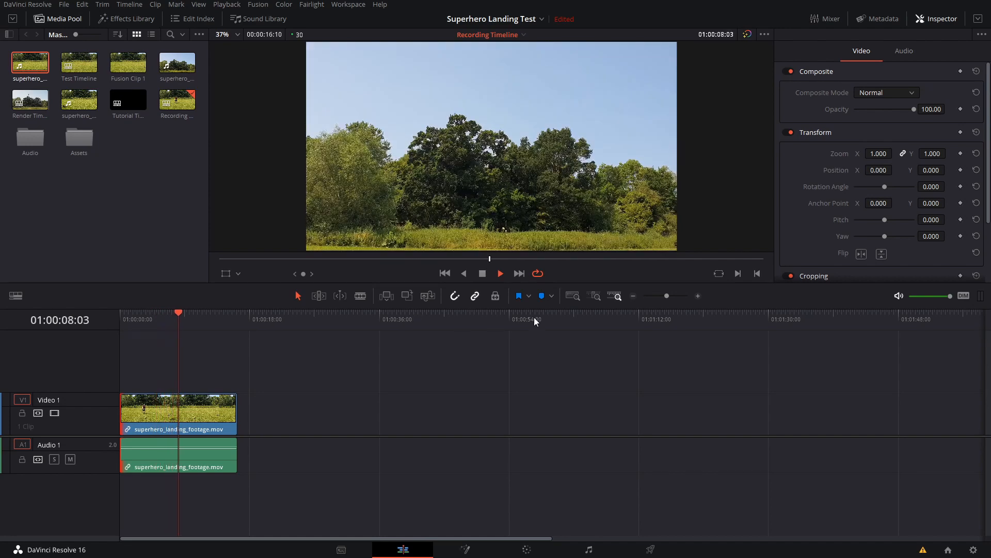
{"action": "left_click_drag", "start_coordinate": [491, 263], "coordinate": [786, 263]}
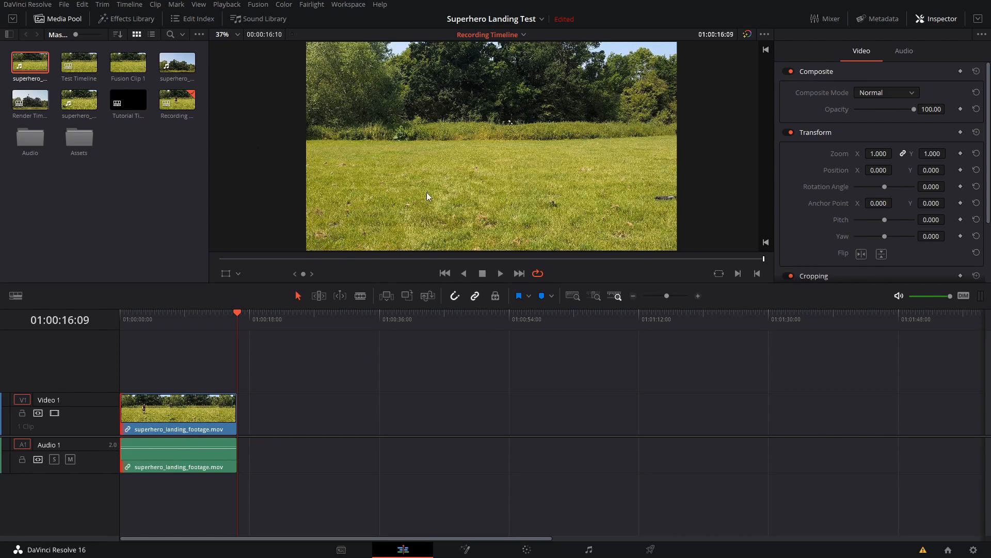
{"action": "left_click_drag", "start_coordinate": [764, 258], "coordinate": [580, 259]}
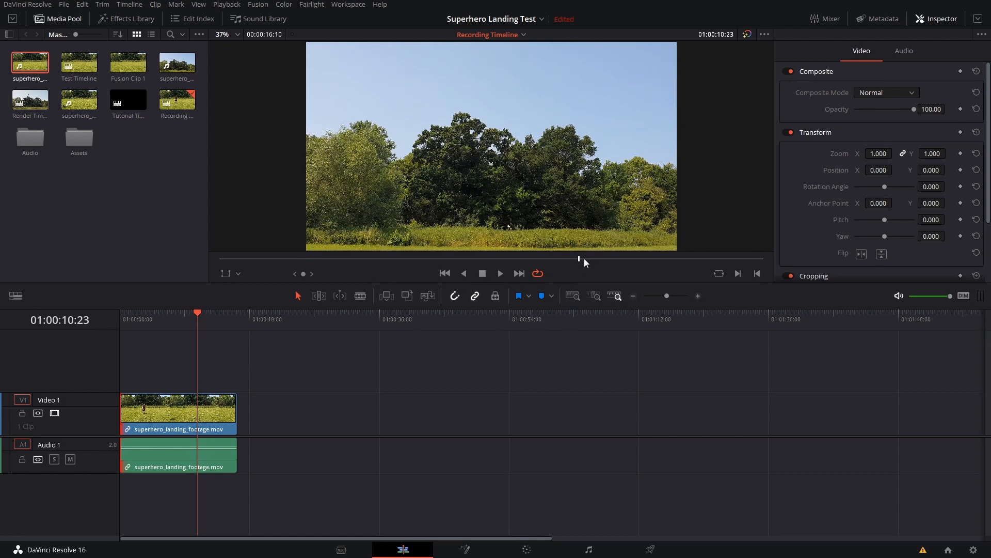
{"action": "key", "text": "space"}
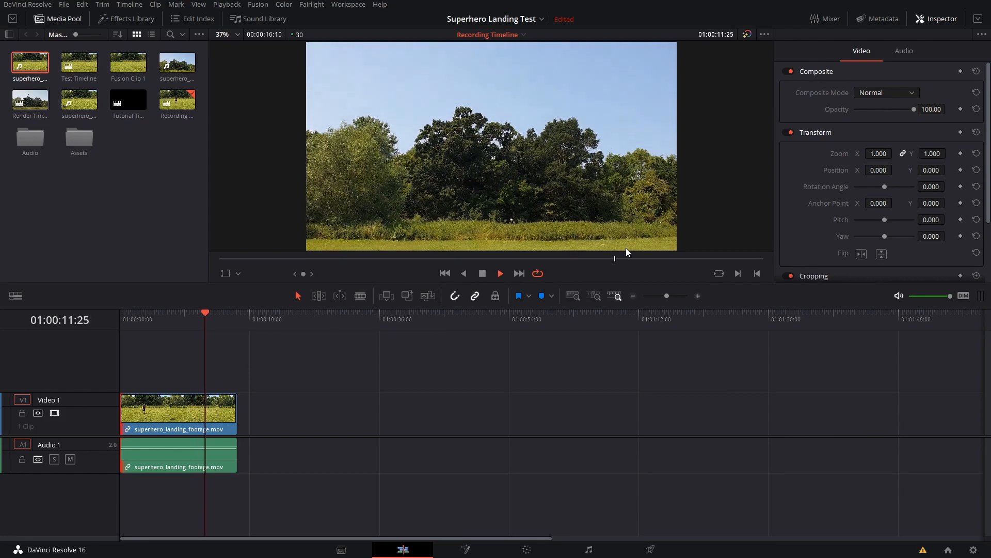
{"action": "key", "text": "space"}
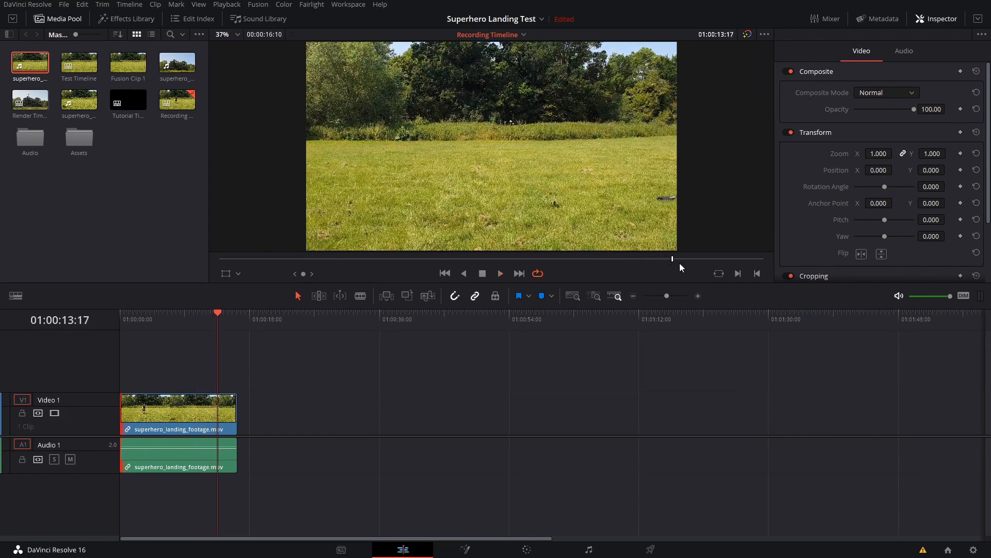
{"action": "left_click_drag", "start_coordinate": [674, 260], "coordinate": [701, 263]}
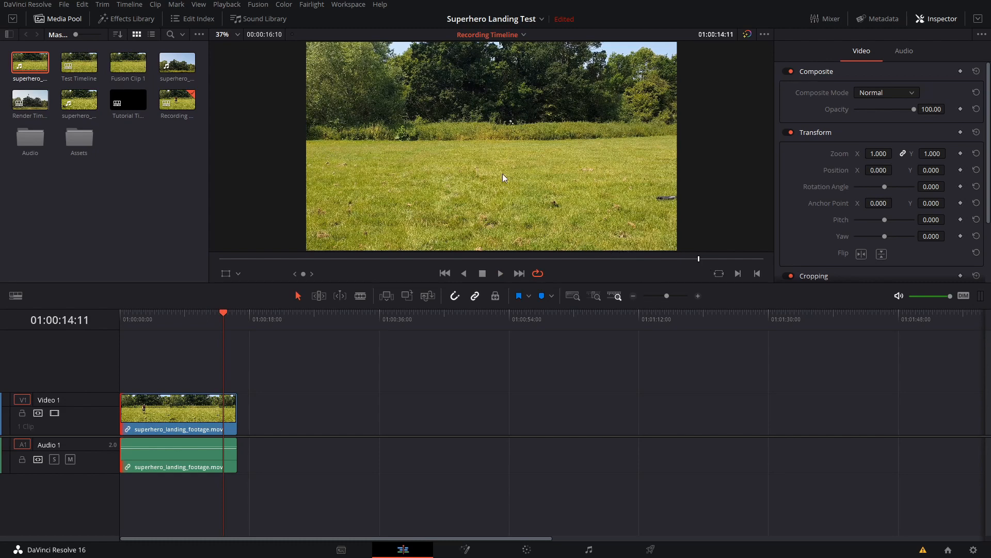
{"action": "left_click_drag", "start_coordinate": [699, 257], "coordinate": [575, 270]}
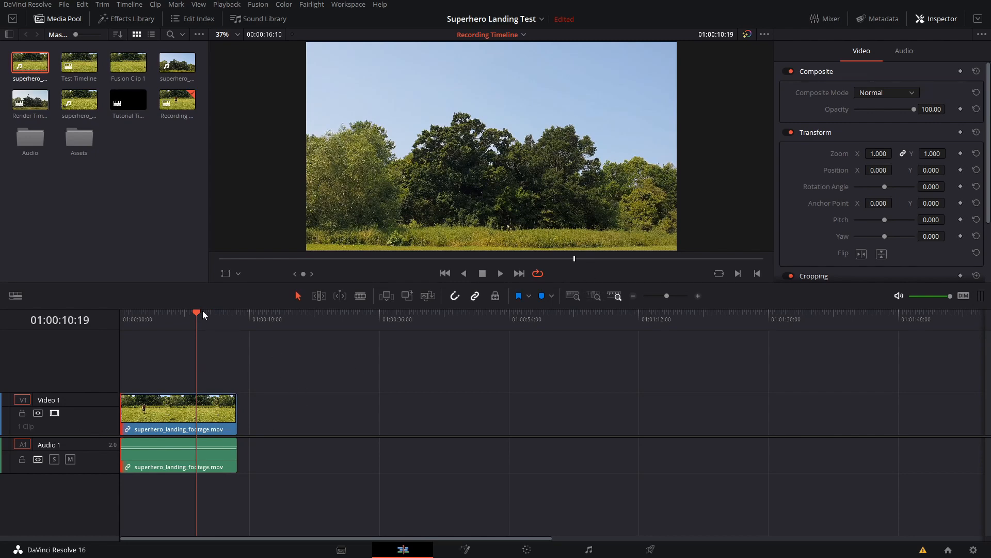
Ripple trim the start of the superhero landing clip at 01:00:07:26, leaving a duration of 00:00:08:14
{"action": "left_click_drag", "start_coordinate": [197, 312], "coordinate": [177, 318]}
{"action": "left_click", "coordinate": [230, 429]}
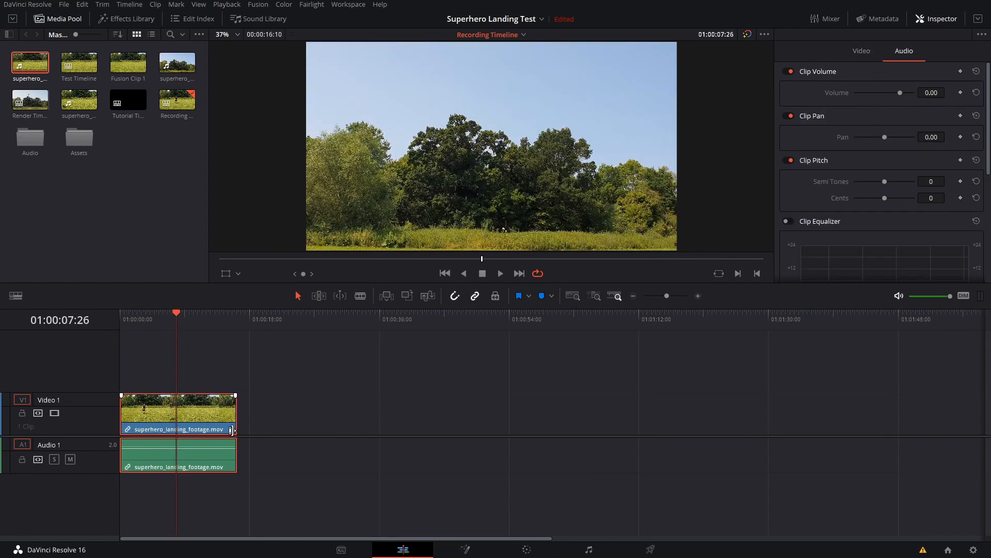
{"action": "left_click_drag", "start_coordinate": [232, 430], "coordinate": [179, 430]}
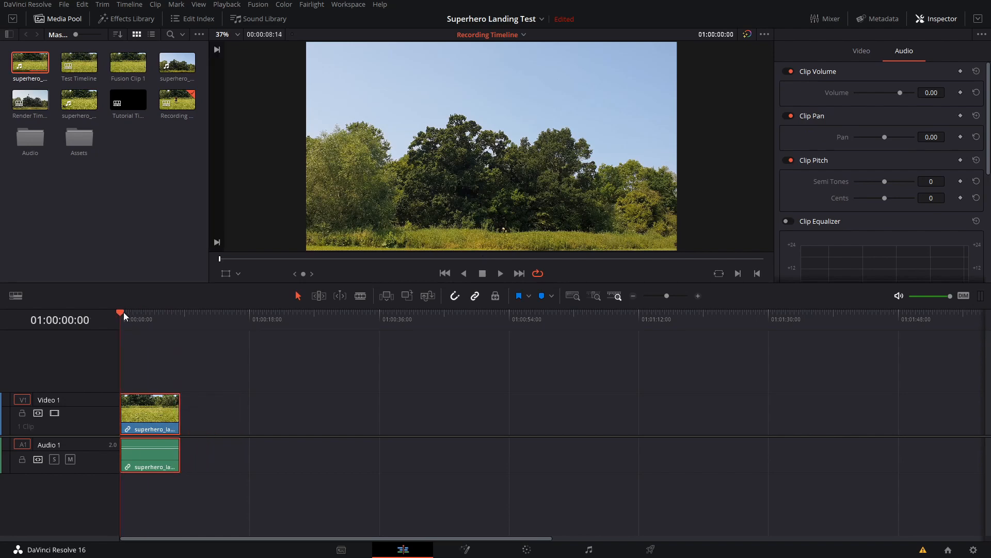
Play the clip from the timeline start and ripple trim its beginning further, leaving a duration of 00:00:06:21
{"action": "mouse_move", "coordinate": [124, 311]}
{"action": "left_mouse_down"}
{"action": "mouse_move", "coordinate": [160, 318]}
{"action": "mouse_move", "coordinate": [125, 317]}
{"action": "left_mouse_up"}
{"action": "key", "text": "space"}
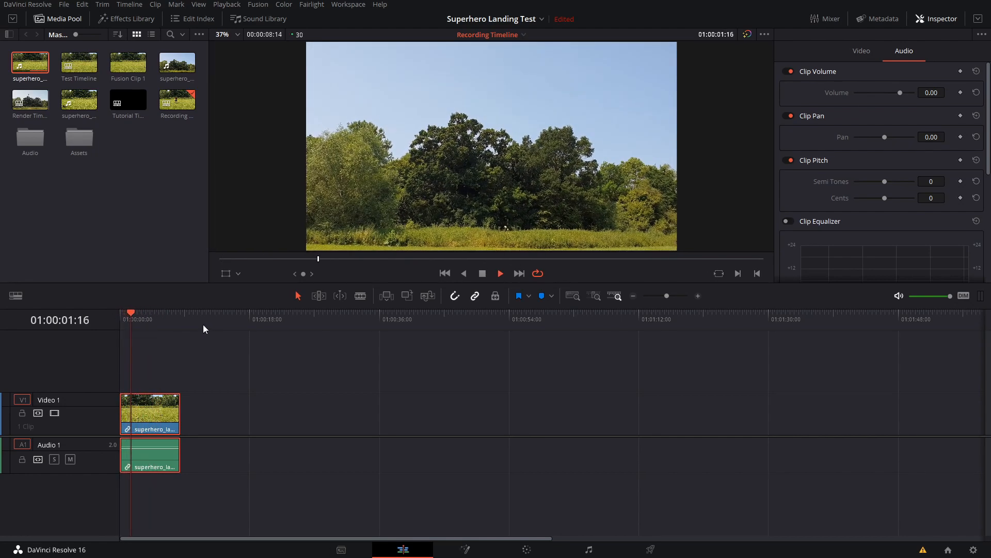
{"action": "key", "text": "space"}
{"action": "left_click", "coordinate": [143, 432]}
{"action": "key", "text": "ctrl+shift+bracketleft"}
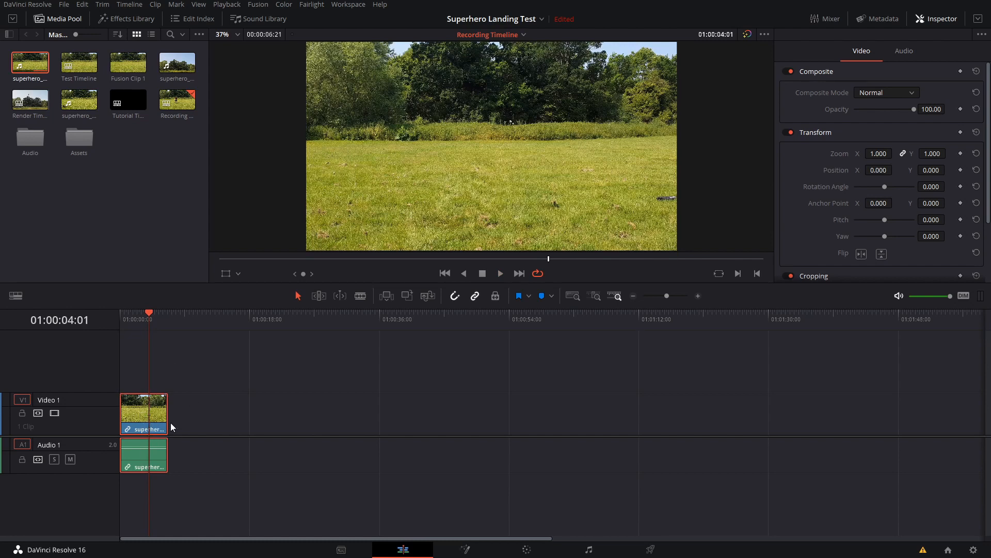
{"action": "right_click", "coordinate": [142, 412]}
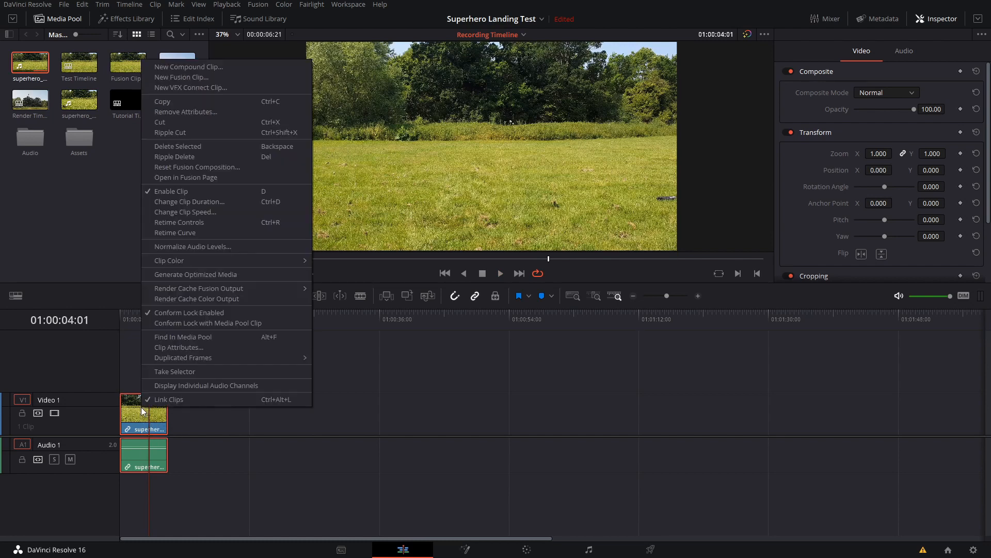
{"action": "left_click", "coordinate": [210, 213]}
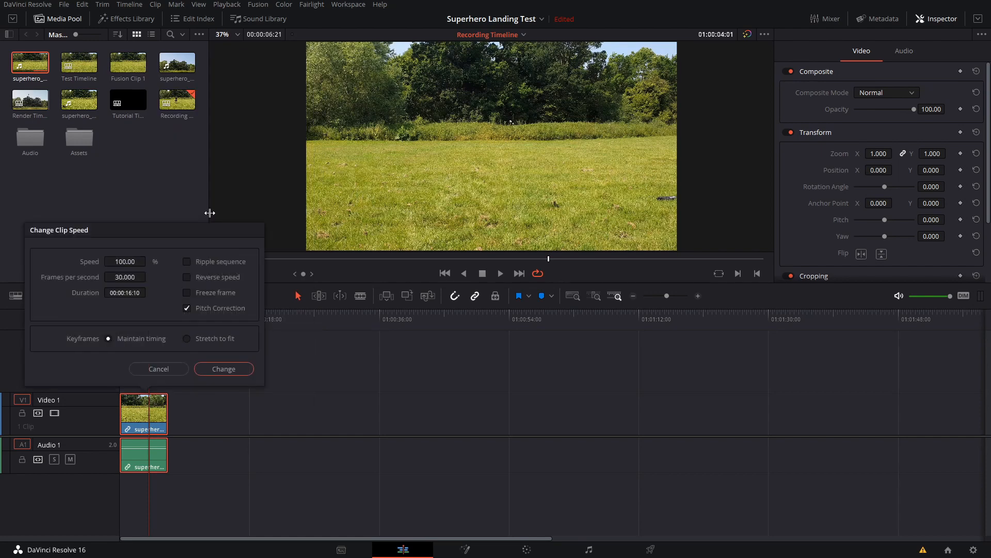
{"action": "left_click", "coordinate": [186, 277]}
{"action": "left_click", "coordinate": [214, 368]}
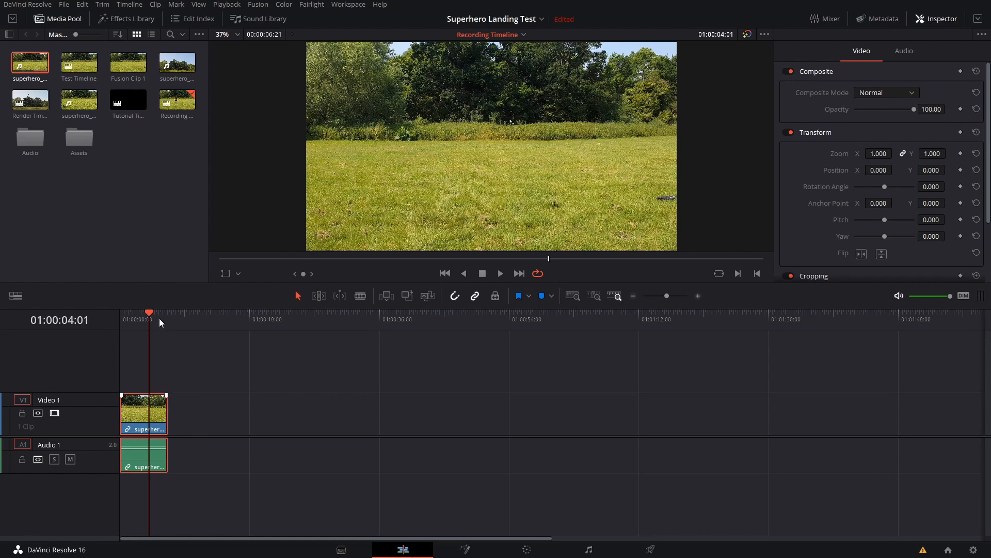
{"action": "left_click_drag", "start_coordinate": [159, 318], "coordinate": [119, 319]}
{"action": "left_click", "coordinate": [652, 550]}
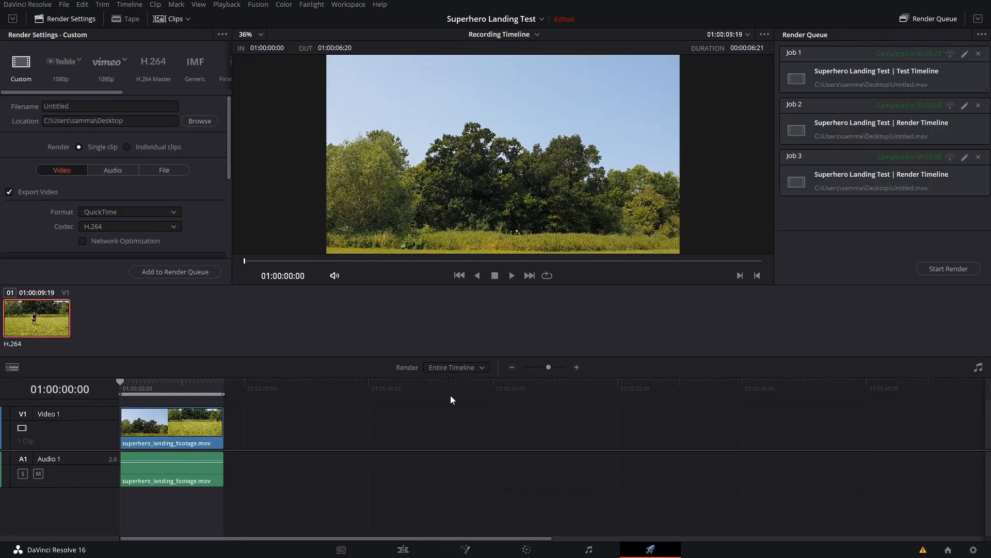
{"action": "left_click", "coordinate": [395, 554]}
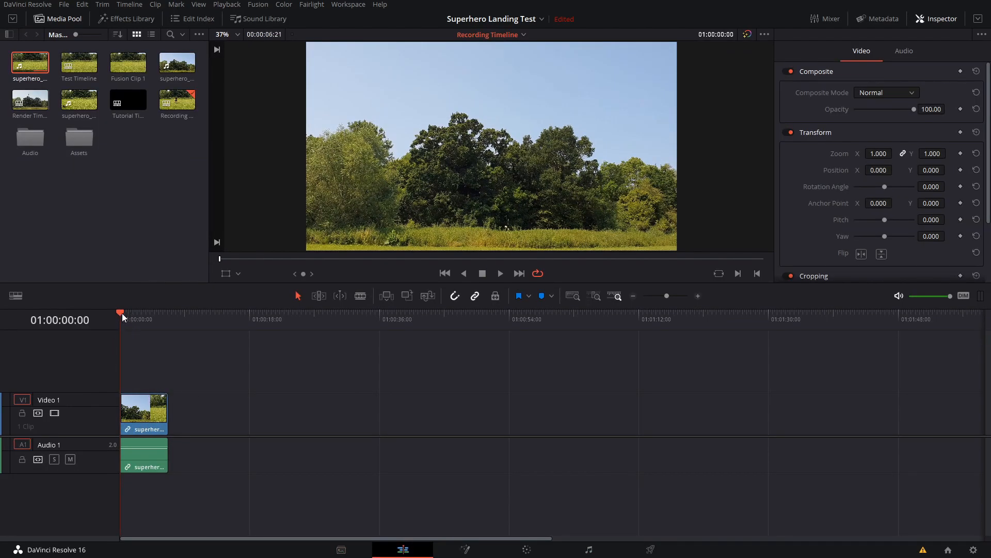
Open the clip's start in Fusion, add superhero_landing_footage.mov to the node graph as a second media input and show it in the viewer
{"action": "left_click_drag", "start_coordinate": [122, 313], "coordinate": [126, 339]}
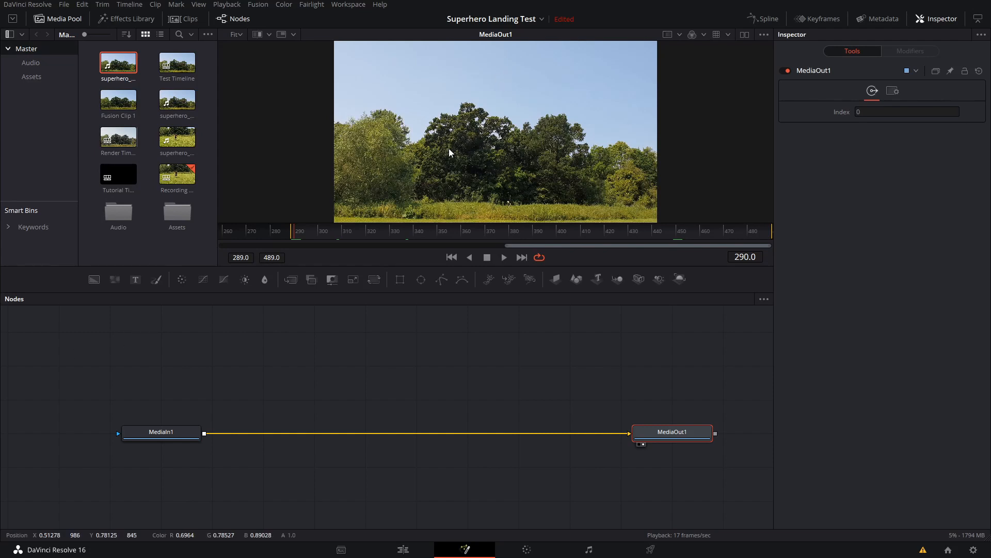
{"action": "left_click_drag", "start_coordinate": [123, 70], "coordinate": [241, 348]}
{"action": "key", "text": "2"}
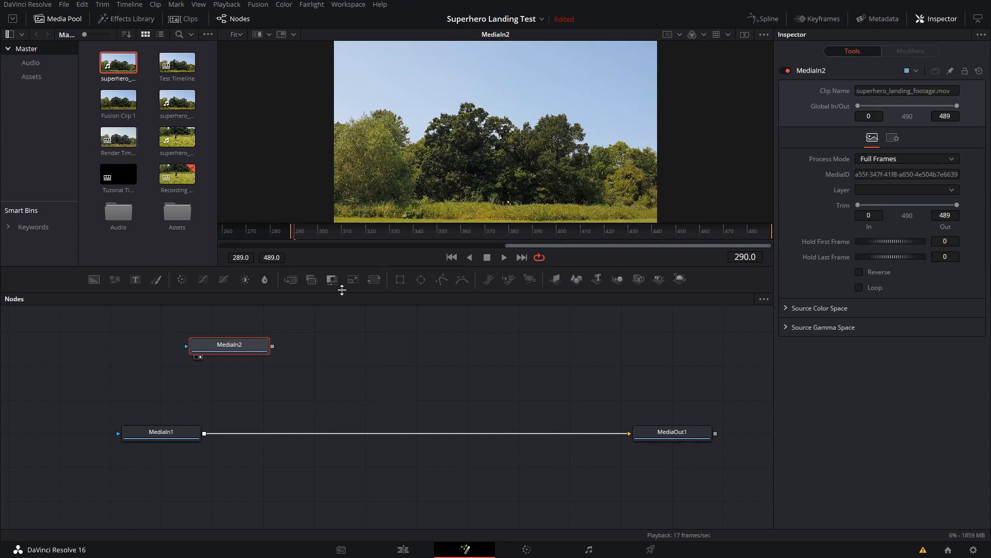
Using the Keyframes editor, place MediaIn2 at global frames 289 to 304 and trim its source range to frames 20 to 35
{"action": "left_click_drag", "start_coordinate": [538, 248], "coordinate": [514, 252]}
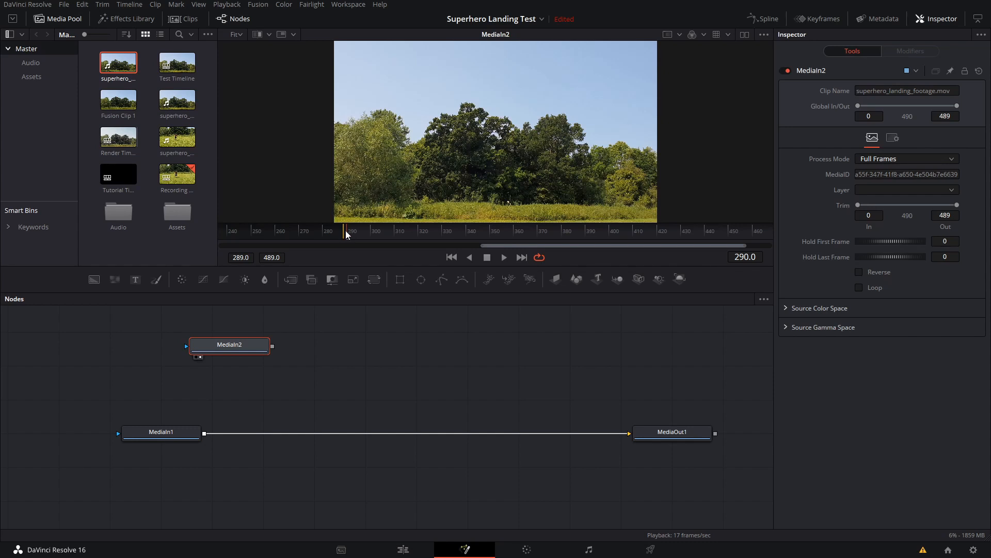
{"action": "left_click_drag", "start_coordinate": [240, 346], "coordinate": [283, 338]}
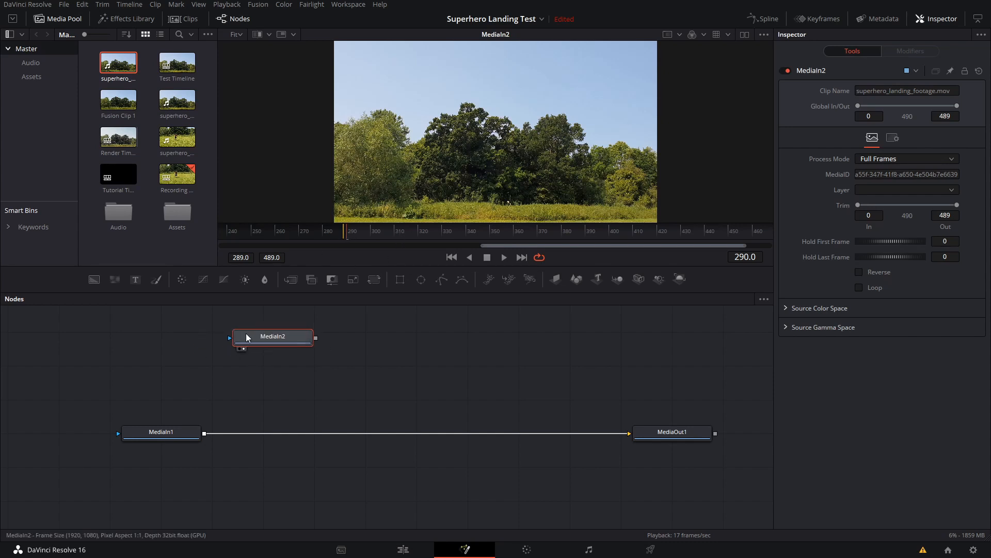
{"action": "key", "text": "ctrl+z"}
{"action": "left_click", "coordinate": [820, 18]}
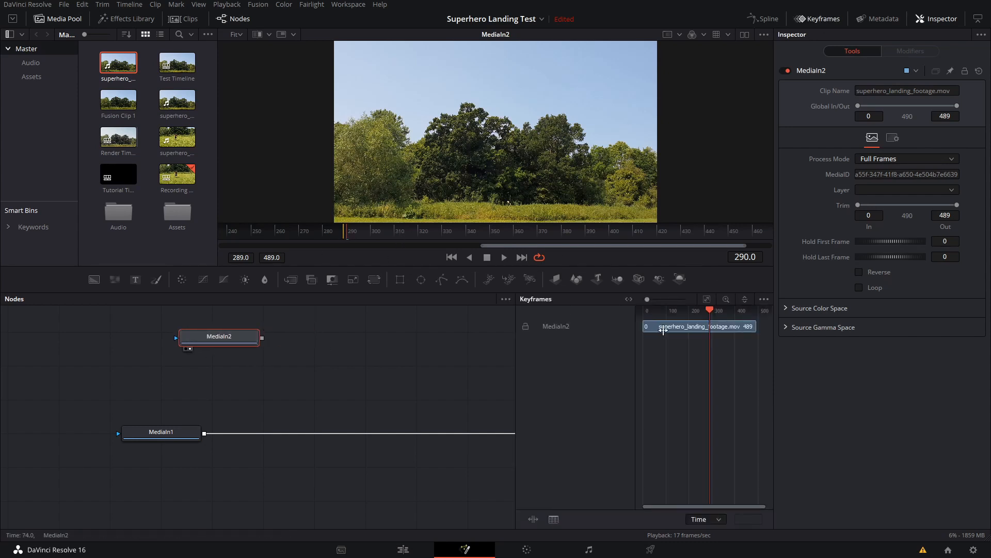
{"action": "left_click_drag", "start_coordinate": [663, 330], "coordinate": [686, 324]}
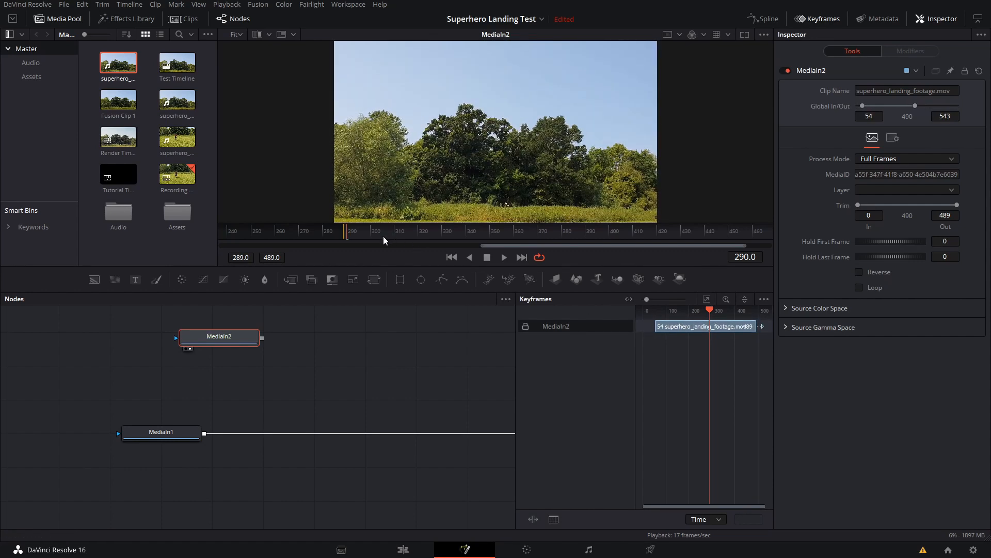
{"action": "left_click", "coordinate": [346, 234]}
{"action": "mouse_move", "coordinate": [701, 328]}
{"action": "left_mouse_down"}
{"action": "mouse_move", "coordinate": [747, 327]}
{"action": "mouse_move", "coordinate": [712, 331]}
{"action": "left_mouse_up"}
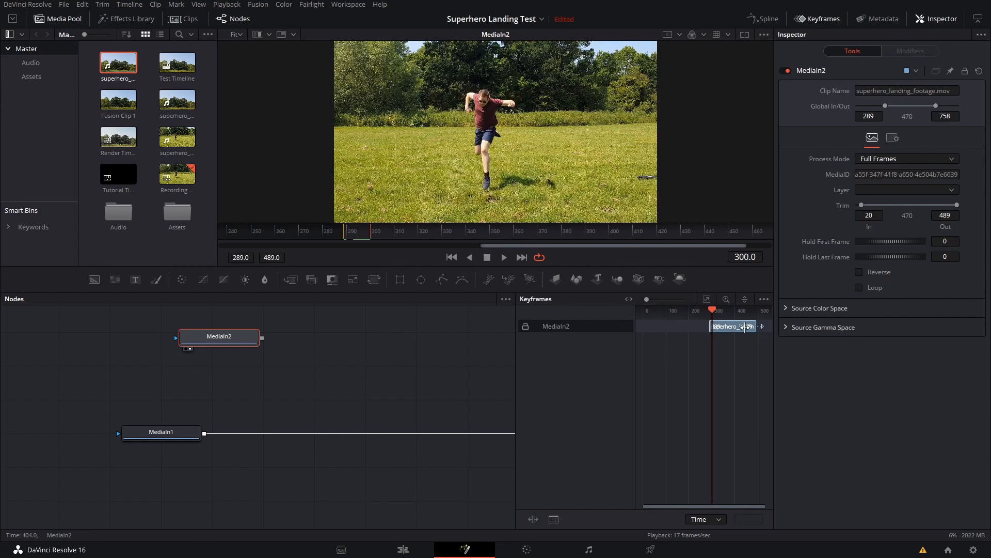
{"action": "left_click_drag", "start_coordinate": [755, 327], "coordinate": [711, 329]}
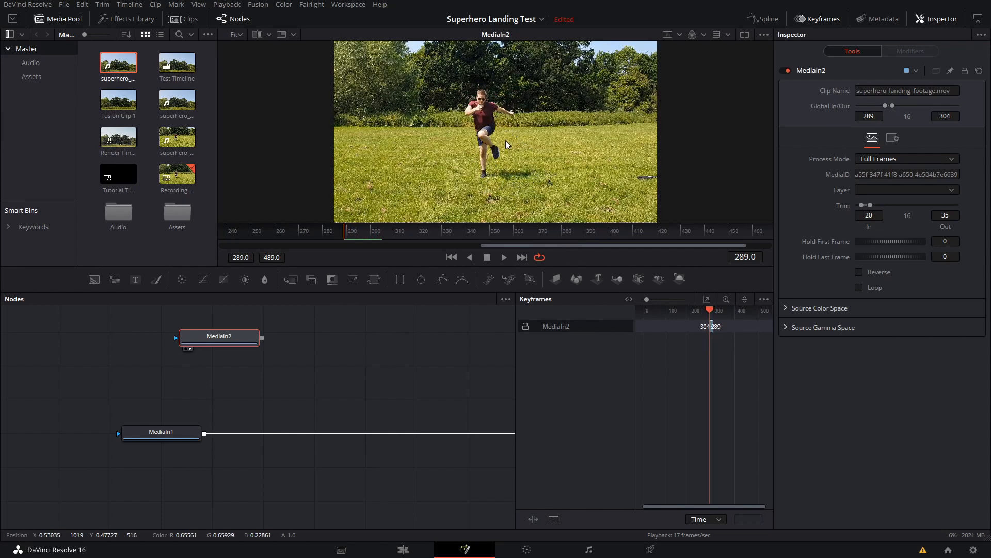
Add a Delta Keyer after MediaIn2 and show its result fitted in the viewer
{"action": "scroll", "coordinate": [488, 130], "scroll_direction": "up", "scroll_amount": 2}
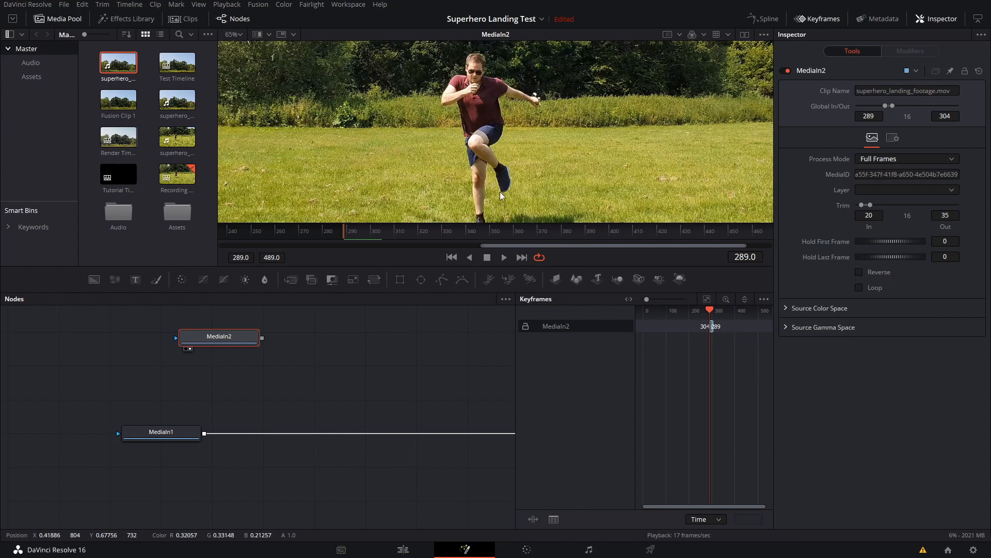
{"action": "scroll", "coordinate": [470, 124], "scroll_direction": "down", "scroll_amount": 2}
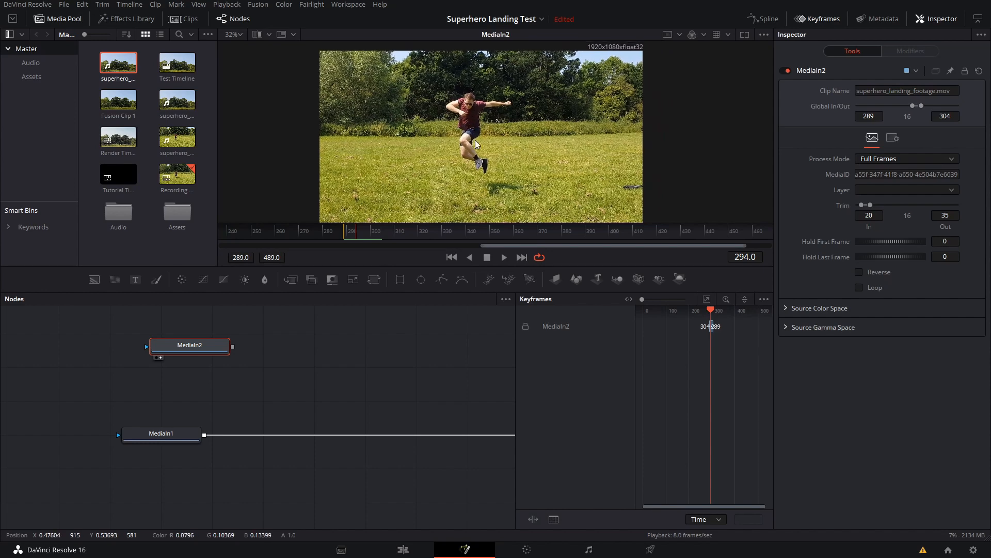
{"action": "scroll", "coordinate": [466, 181], "scroll_direction": "up", "scroll_amount": 2}
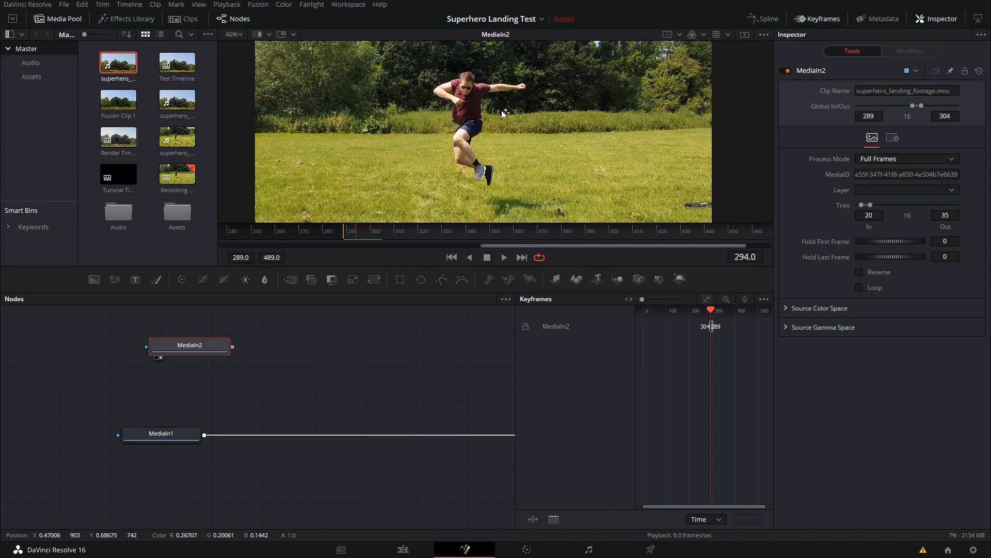
{"action": "key", "text": "shift+space"}
{"action": "type", "text": "delta"}
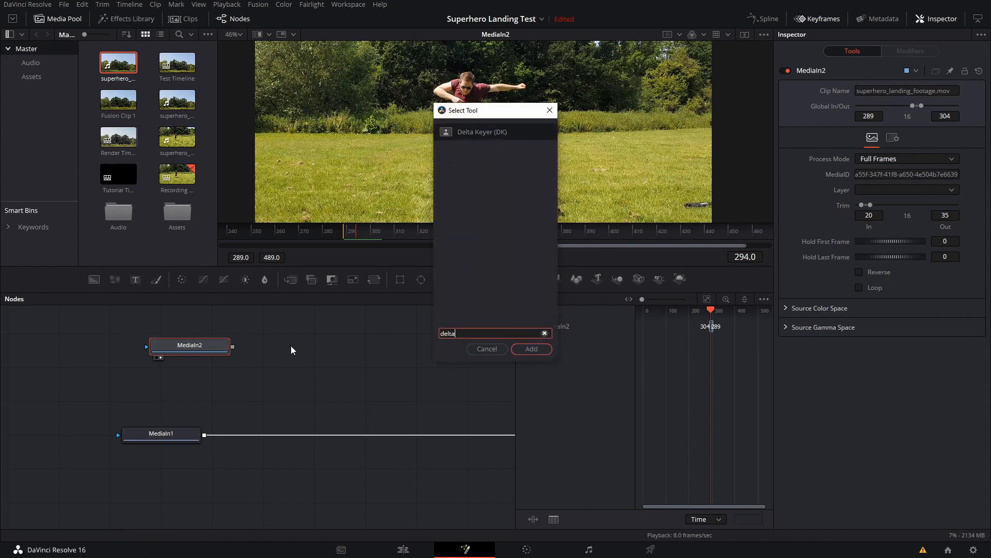
{"action": "key", "text": "Return"}
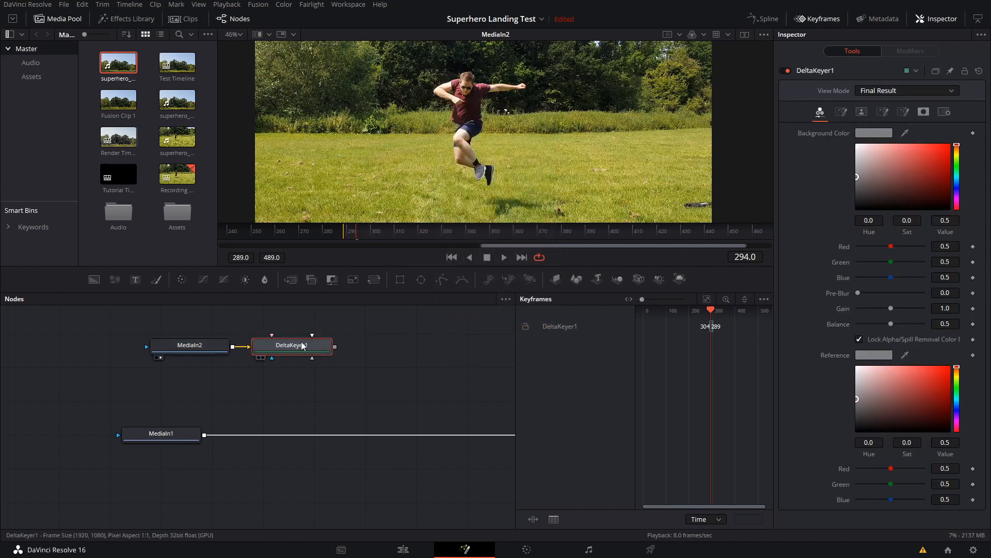
{"action": "key", "text": "1"}
{"action": "key", "text": "ctrl+f"}
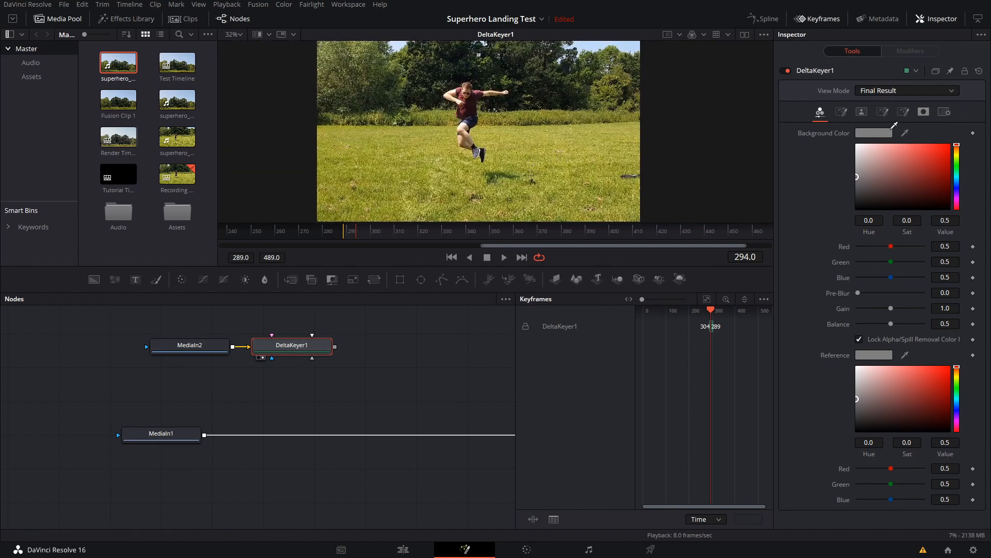
Sample the grass colour, about R 0.641, G 0.677, B 0.284, as the Delta Keyer's background colour and check the alpha matte
{"action": "left_click_drag", "start_coordinate": [633, 127], "coordinate": [506, 189]}
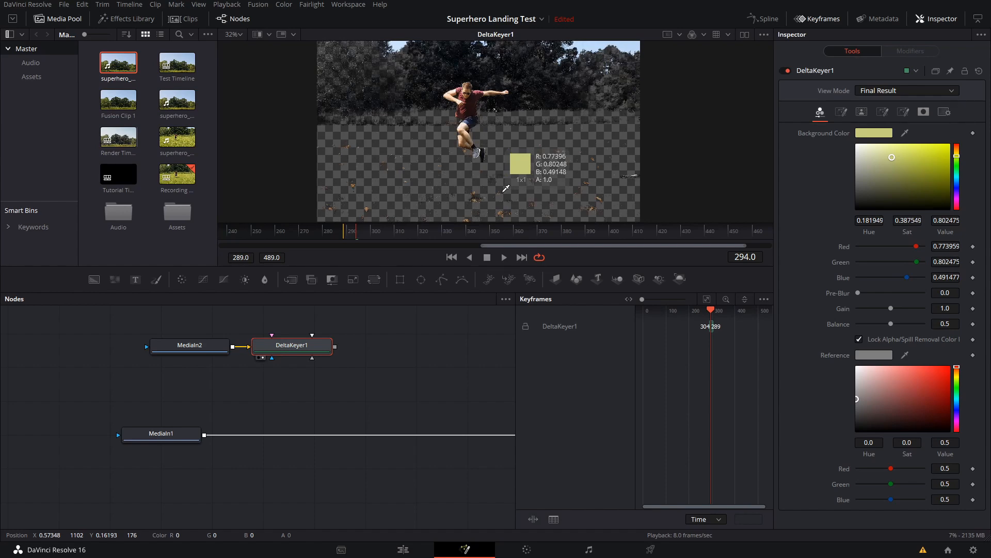
{"action": "left_click_drag", "start_coordinate": [506, 189], "coordinate": [528, 174]}
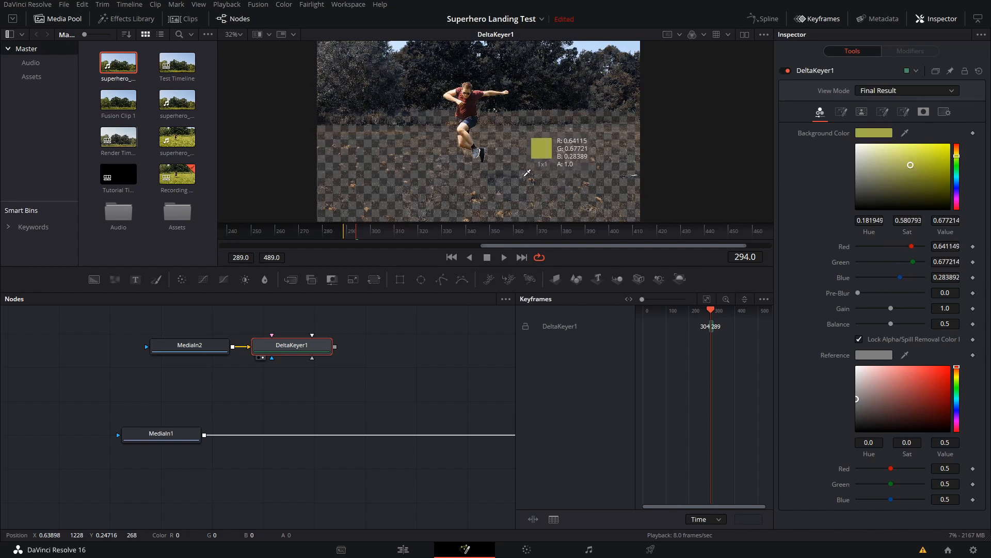
{"action": "left_click_drag", "start_coordinate": [527, 173], "coordinate": [527, 174]}
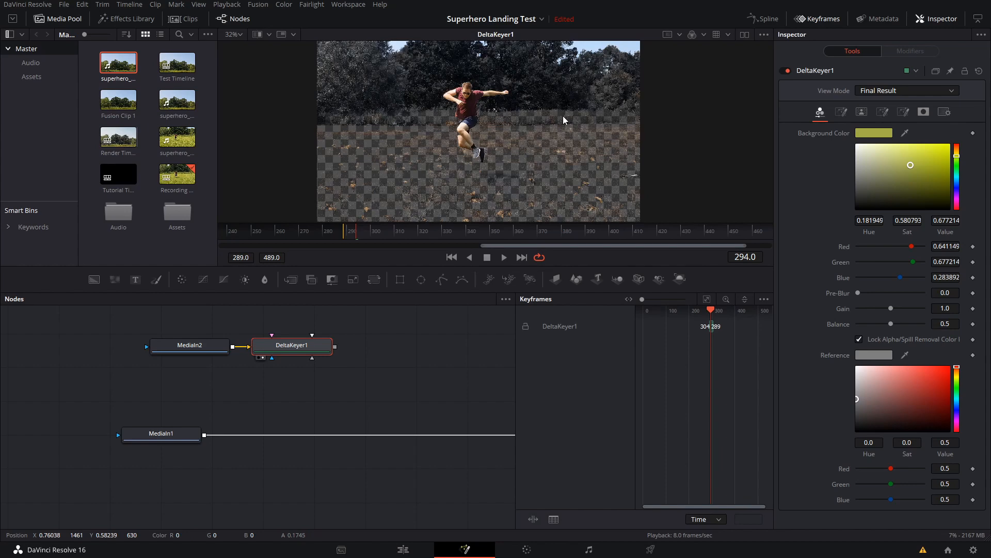
{"action": "key", "text": "a"}
{"action": "scroll", "coordinate": [491, 137], "scroll_direction": "up", "scroll_amount": 3}
{"action": "scroll", "coordinate": [492, 138], "scroll_direction": "down", "scroll_amount": 3}
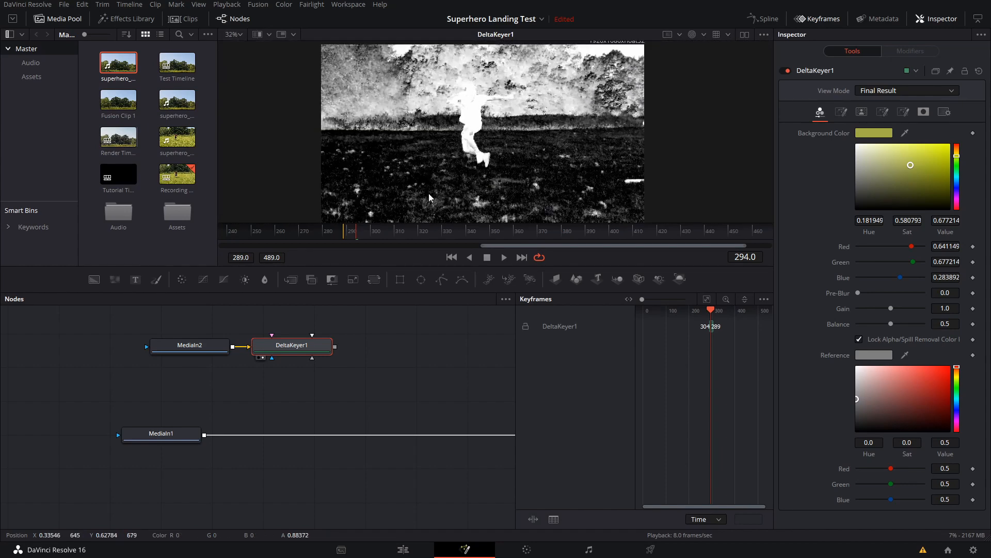
{"action": "key", "text": "c"}
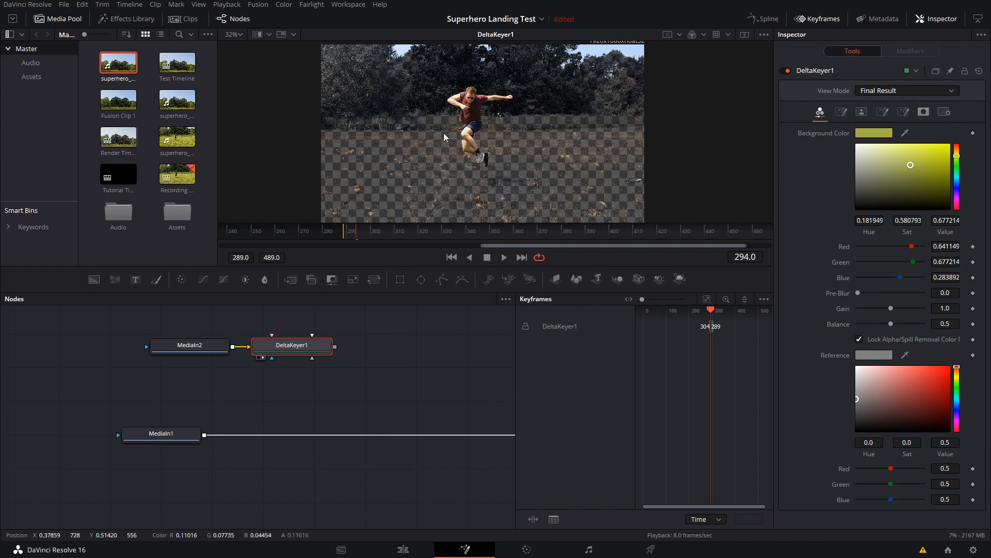
Raise the Delta Keyer matte's low threshold to 0.6, comparing the keyed image with its alpha matte
{"action": "scroll", "coordinate": [479, 100], "scroll_direction": "up", "scroll_amount": 2}
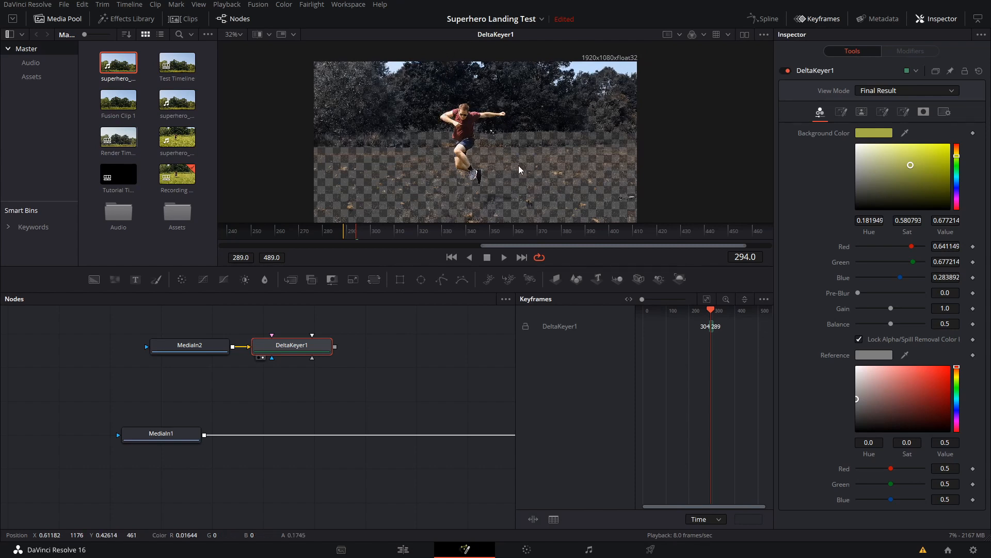
{"action": "scroll", "coordinate": [465, 190], "scroll_direction": "down", "scroll_amount": 2}
{"action": "scroll", "coordinate": [464, 190], "scroll_direction": "right", "scroll_amount": 1}
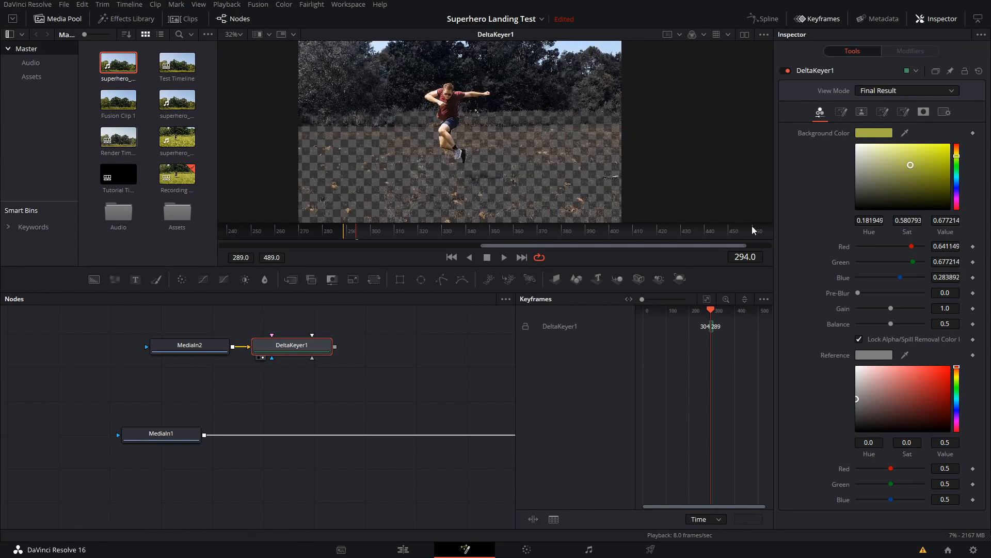
{"action": "left_click", "coordinate": [866, 113]}
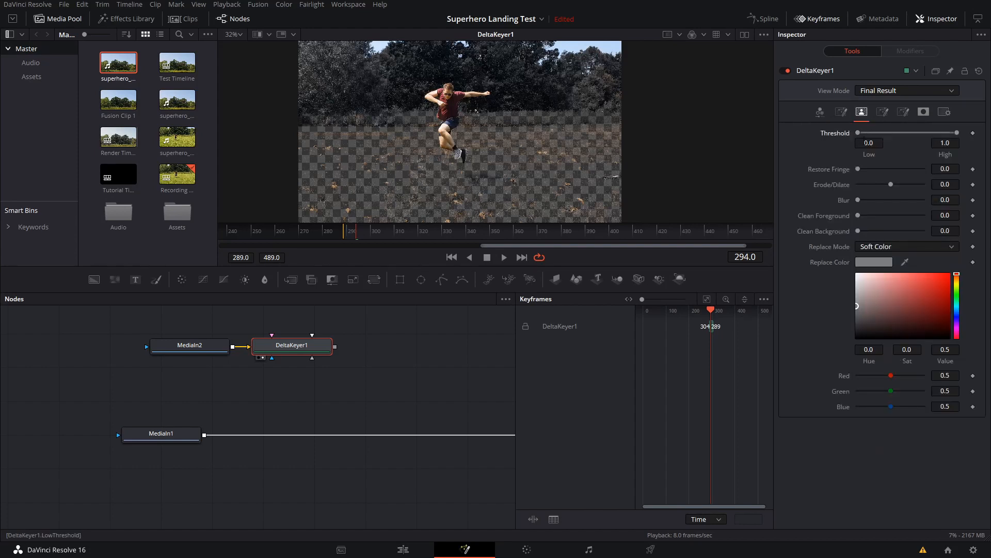
{"action": "left_click_drag", "start_coordinate": [859, 132], "coordinate": [916, 137]}
{"action": "key", "text": "a"}
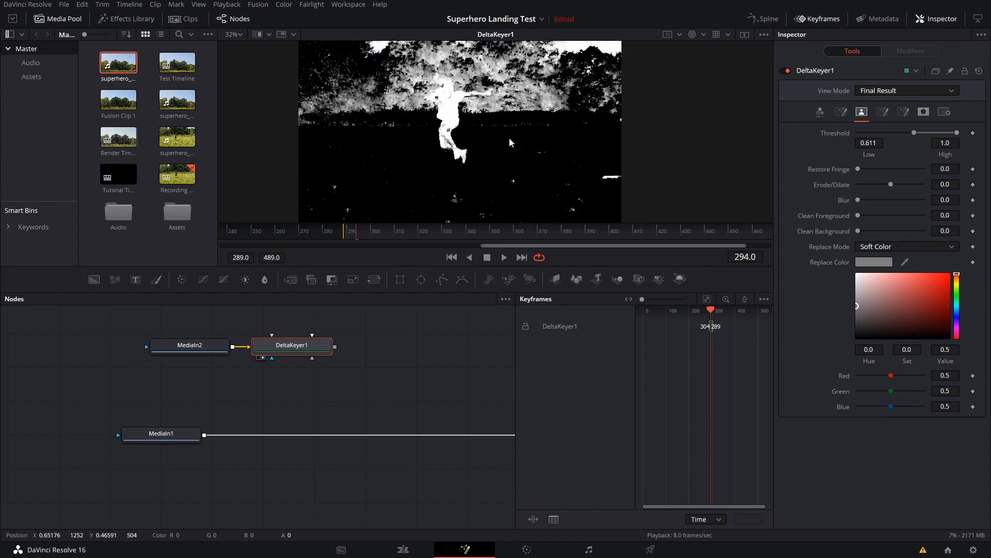
{"action": "scroll", "coordinate": [509, 137], "scroll_direction": "up", "scroll_amount": 2}
{"action": "key", "text": "c"}
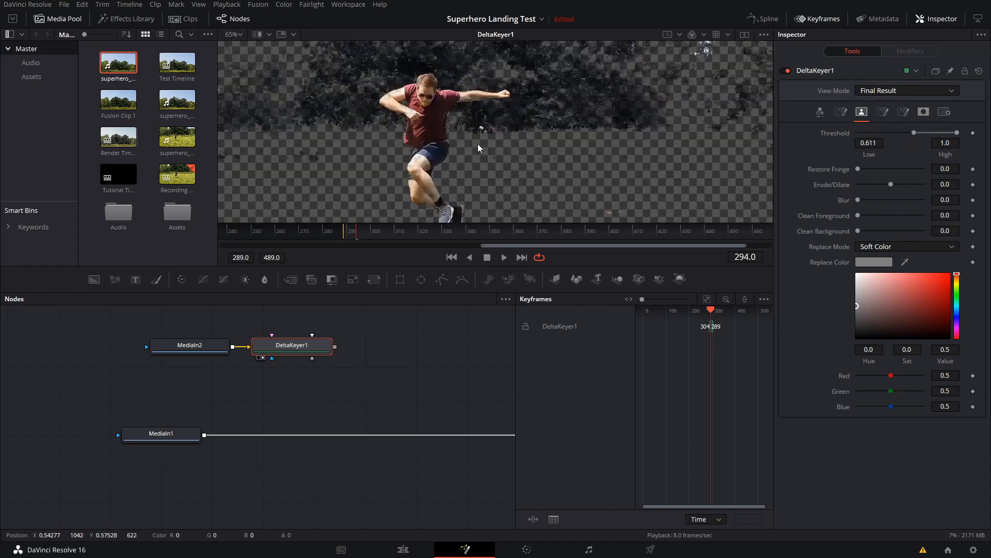
{"action": "key", "text": "a"}
{"action": "scroll", "coordinate": [501, 167], "scroll_direction": "down", "scroll_amount": 2}
{"action": "left_click_drag", "start_coordinate": [502, 169], "coordinate": [473, 135]}
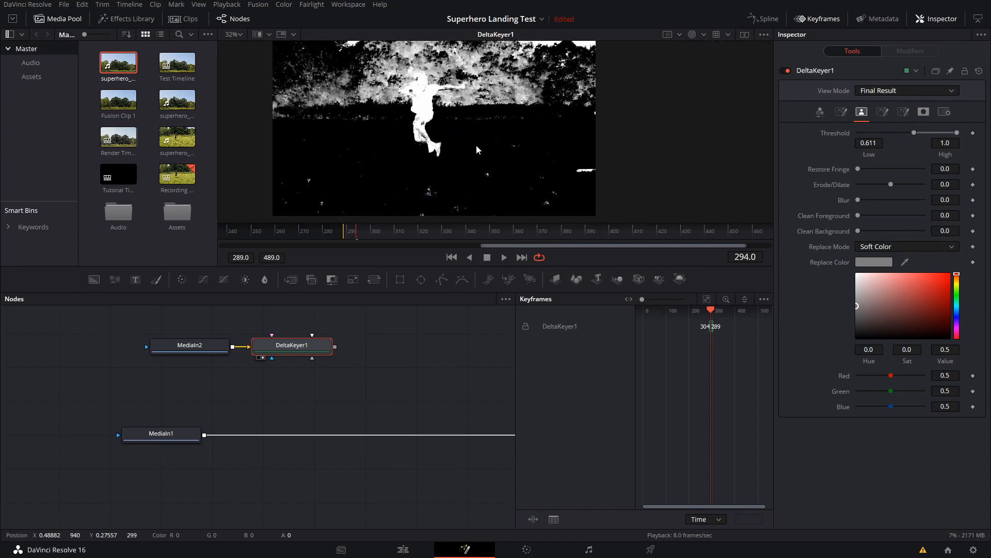
{"action": "key", "text": "c"}
{"action": "left_click_drag", "start_coordinate": [957, 133], "coordinate": [914, 132]}
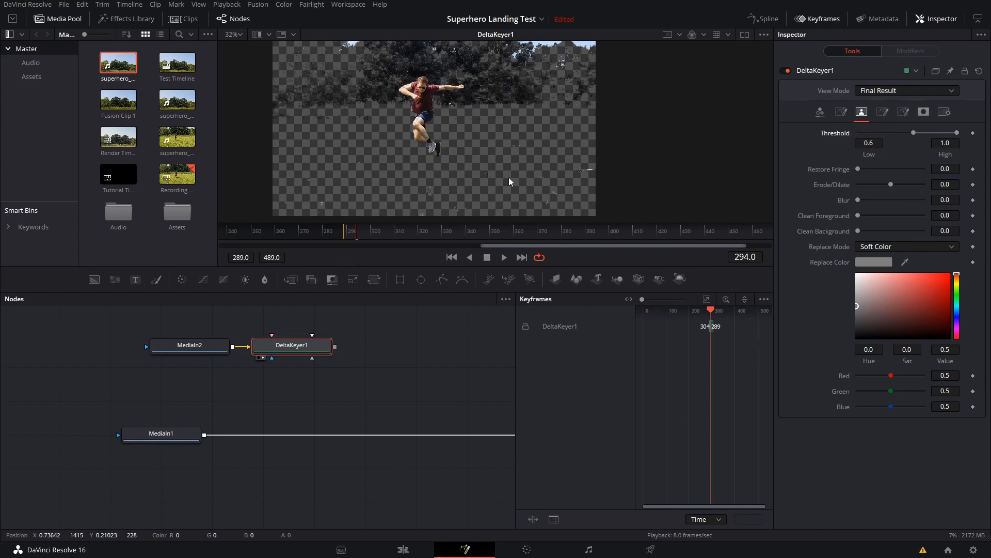
Set the Delta Keyer's Clean Foreground to about 0.00346 and Clean Background to 0.01 while checking the alpha matte
{"action": "left_click_drag", "start_coordinate": [501, 179], "coordinate": [483, 164]}
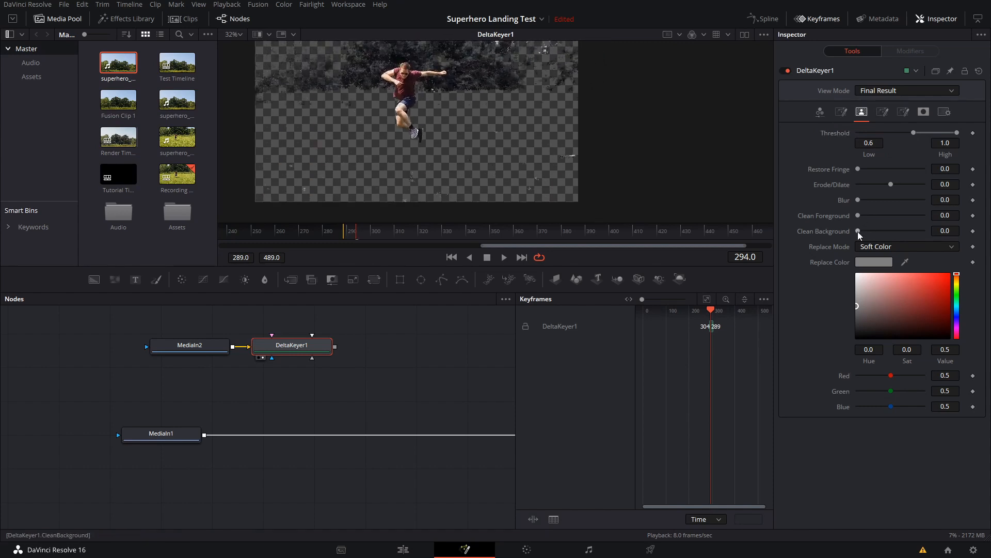
{"action": "left_click_drag", "start_coordinate": [857, 231], "coordinate": [906, 231]}
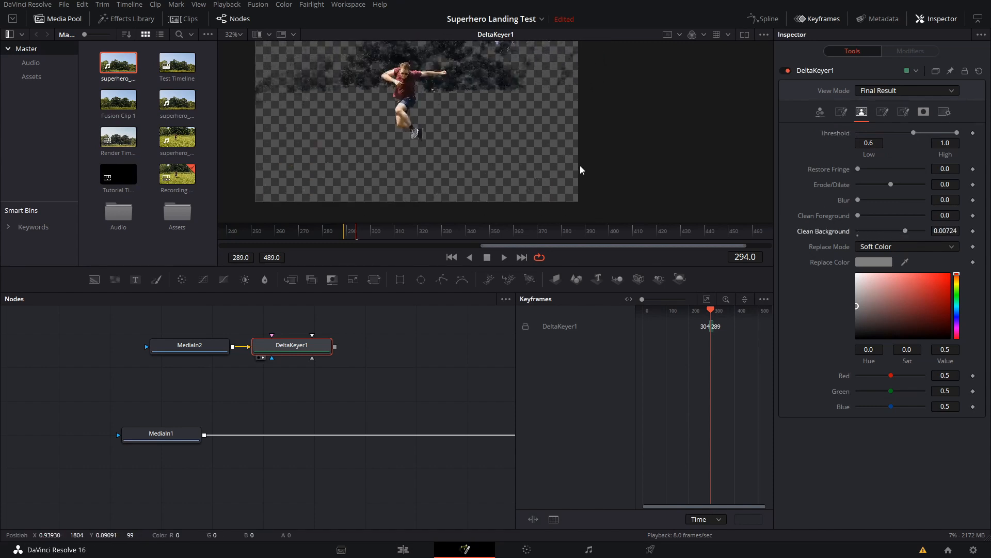
{"action": "left_click_drag", "start_coordinate": [469, 146], "coordinate": [440, 116]}
{"action": "key", "text": "a"}
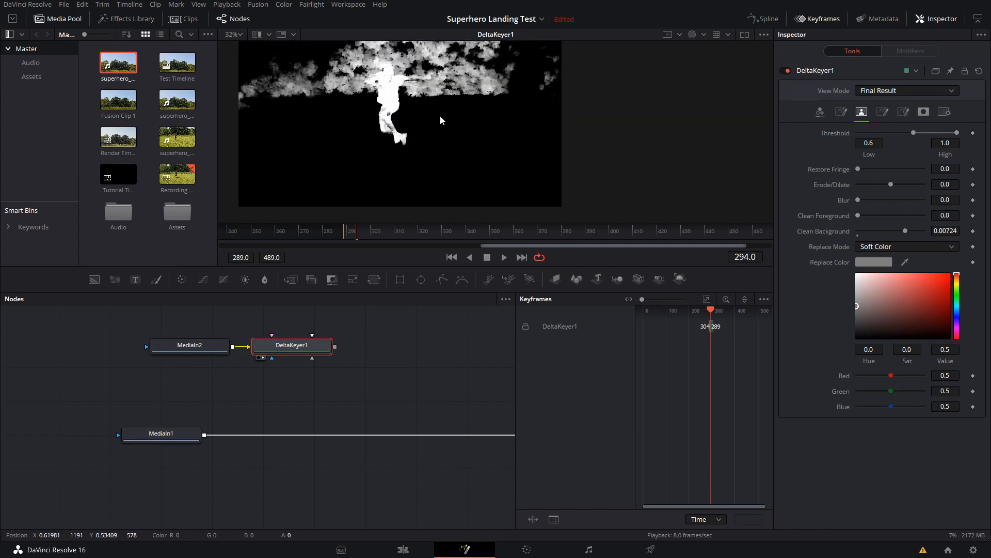
{"action": "scroll", "coordinate": [443, 144], "scroll_direction": "up", "scroll_amount": 2}
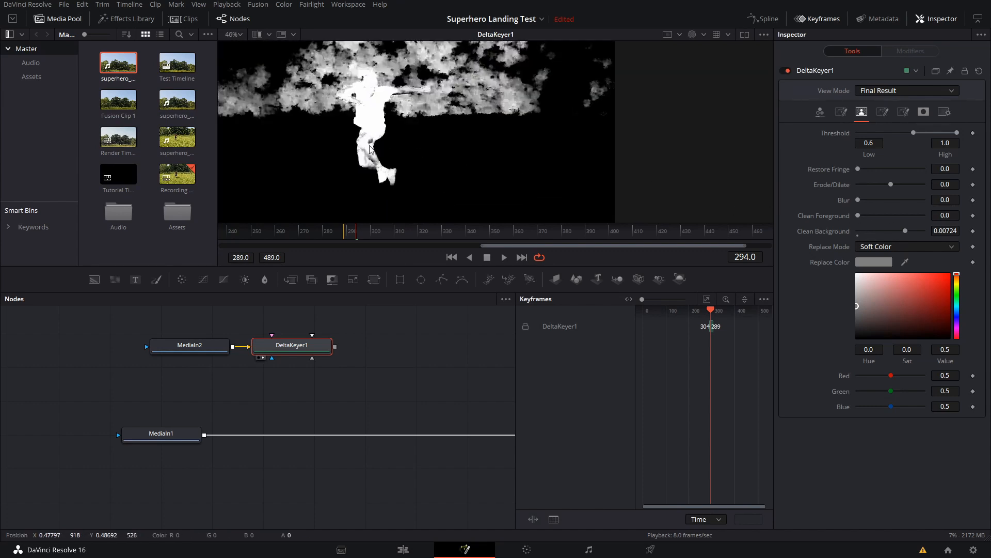
{"action": "left_click_drag", "start_coordinate": [859, 214], "coordinate": [891, 214]}
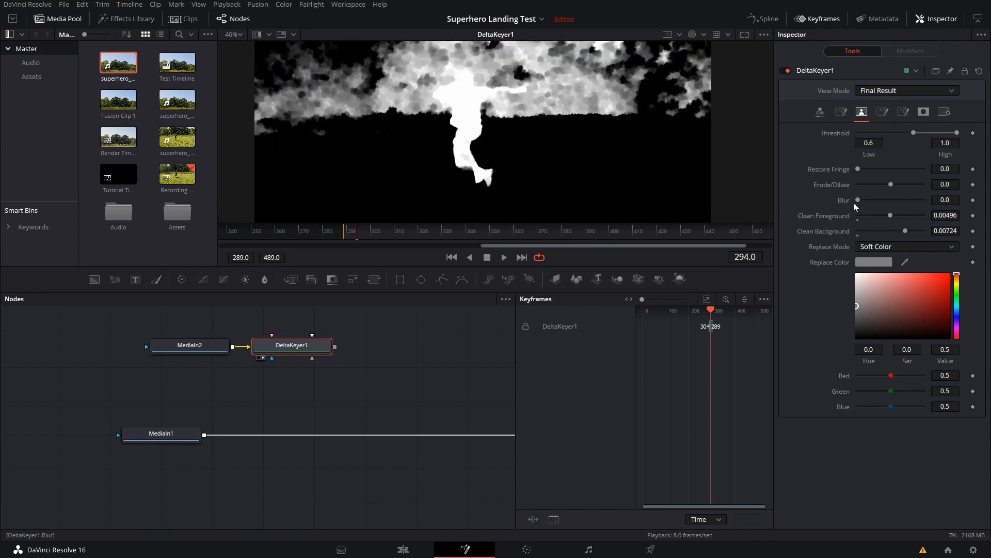
{"action": "left_click_drag", "start_coordinate": [891, 215], "coordinate": [880, 215]}
{"action": "scroll", "coordinate": [464, 137], "scroll_direction": "down", "scroll_amount": 2}
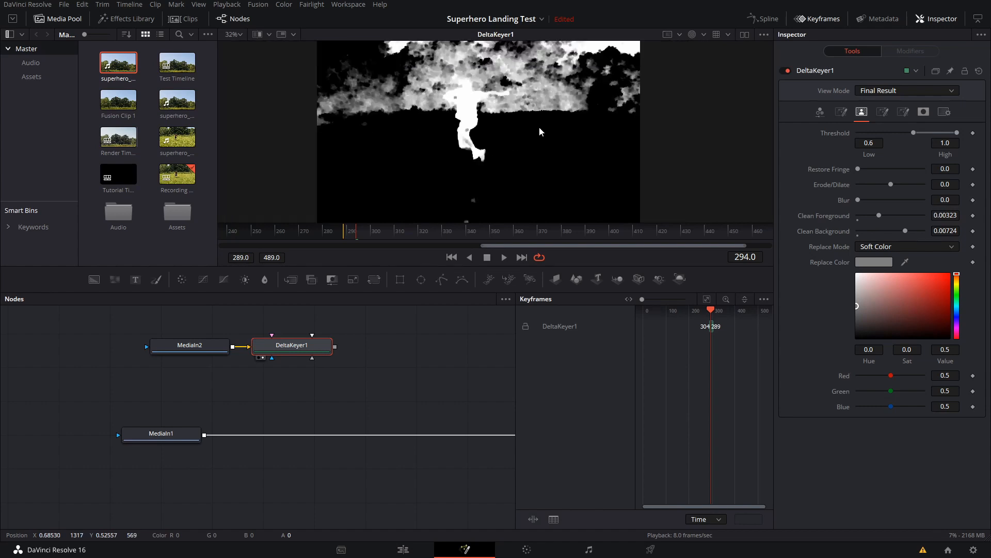
{"action": "left_click_drag", "start_coordinate": [539, 131], "coordinate": [509, 104]}
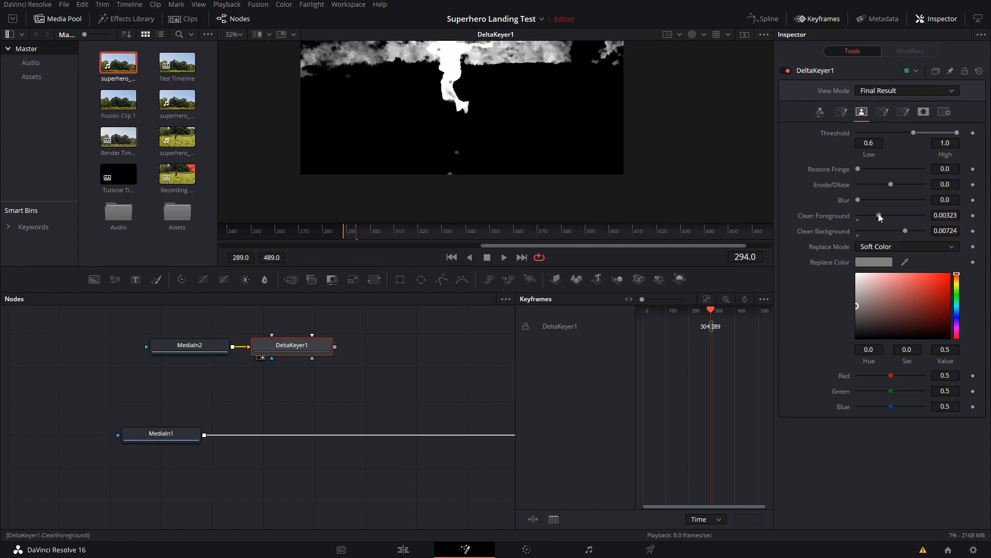
{"action": "left_click_drag", "start_coordinate": [882, 214], "coordinate": [921, 227]}
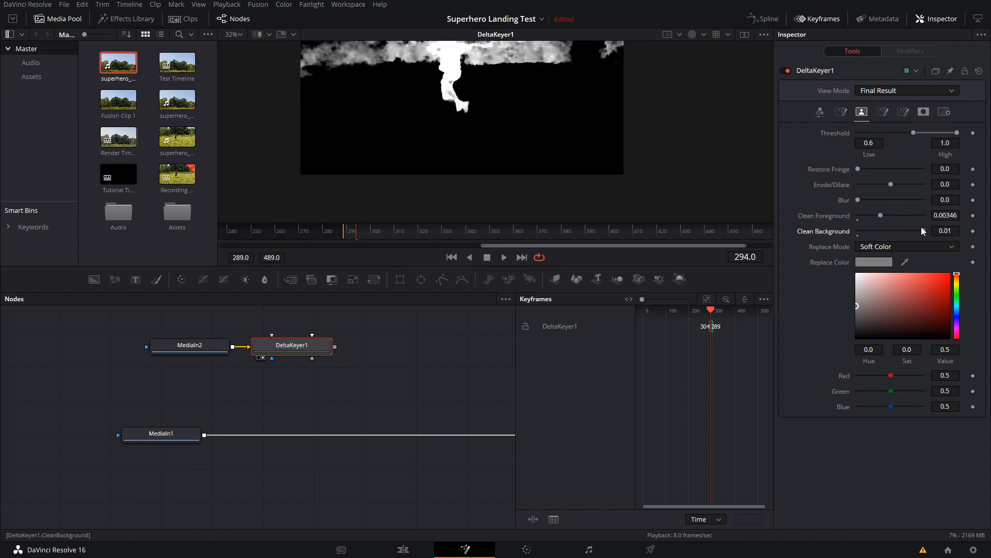
Set the Delta Keyer's matte Blur to about 0.00441 and compare the colour and alpha views
{"action": "left_click_drag", "start_coordinate": [420, 94], "coordinate": [407, 122]}
{"action": "key", "text": "c"}
{"action": "scroll", "coordinate": [469, 111], "scroll_direction": "up", "scroll_amount": 2}
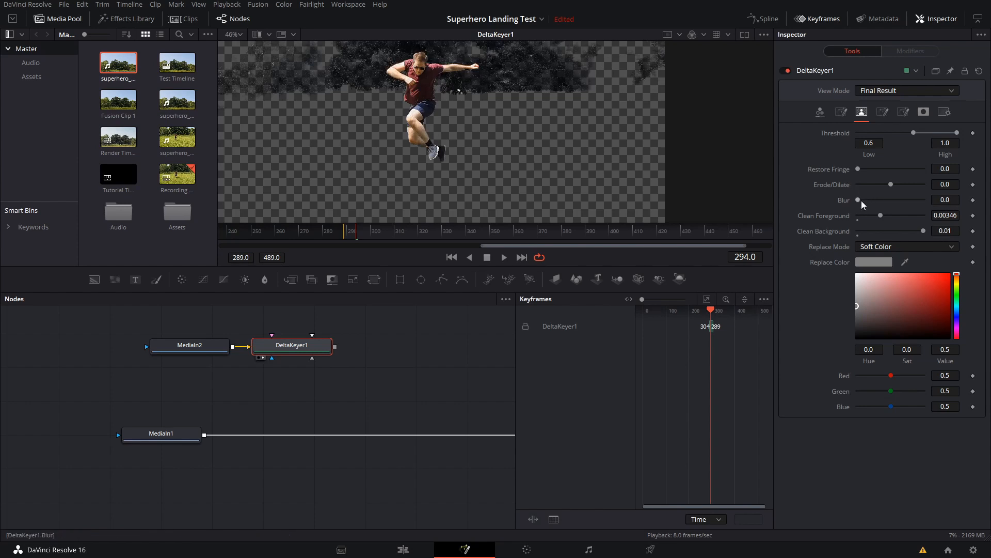
{"action": "mouse_move", "coordinate": [858, 200]}
{"action": "left_mouse_down"}
{"action": "mouse_move", "coordinate": [898, 197]}
{"action": "mouse_move", "coordinate": [861, 201]}
{"action": "mouse_move", "coordinate": [872, 200]}
{"action": "left_mouse_up"}
{"action": "key", "text": "a"}
{"action": "key", "text": "a"}
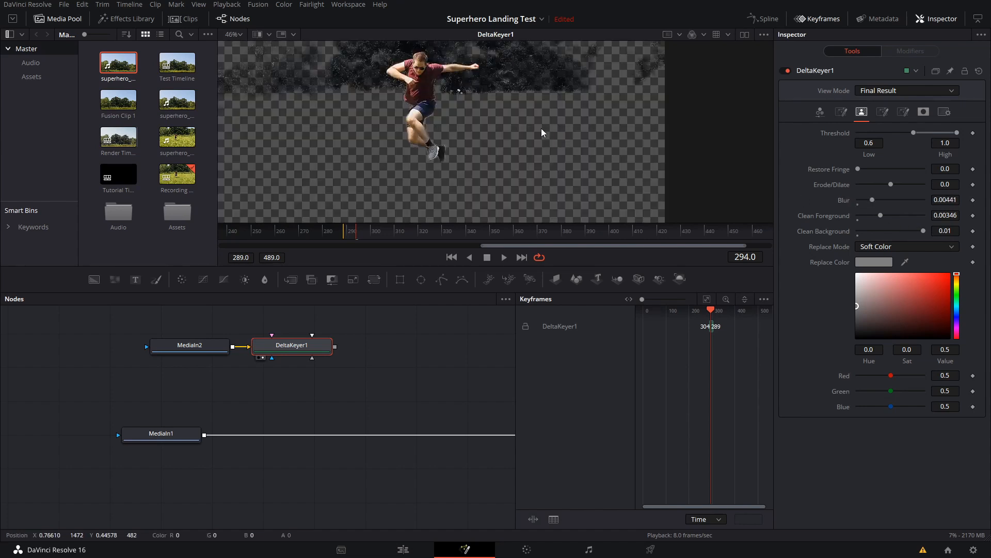
Inspect the keyed man's edges across several frames, and set Clean Foreground to 0.01 and Clean Background to about 0.00433
{"action": "scroll", "coordinate": [485, 136], "scroll_direction": "up", "scroll_amount": 5}
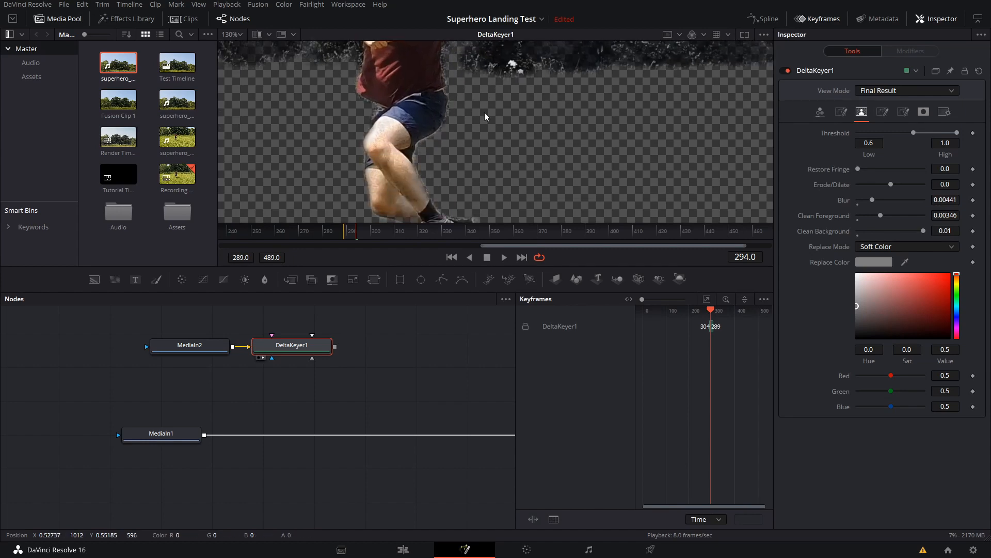
{"action": "scroll", "coordinate": [485, 113], "scroll_direction": "down", "scroll_amount": 8}
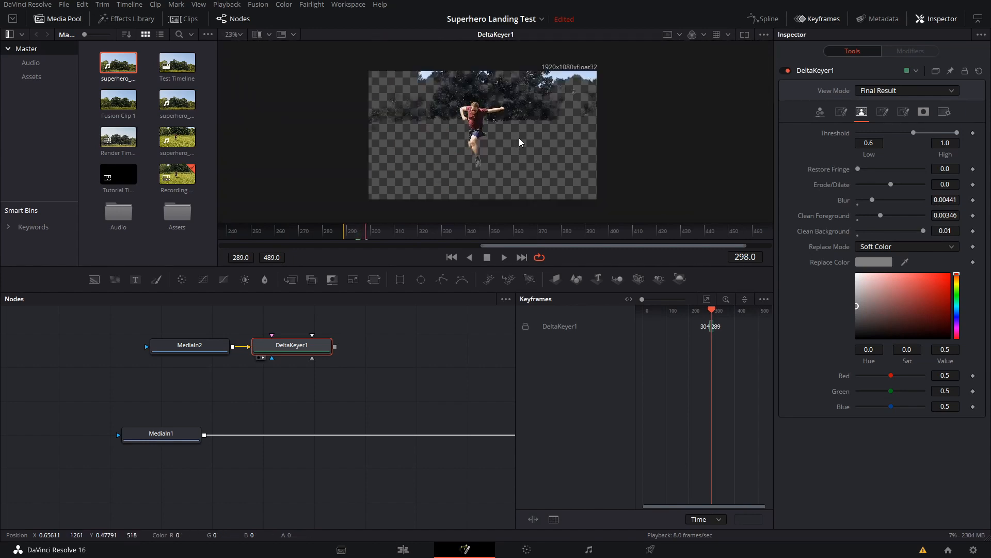
{"action": "scroll", "coordinate": [519, 137], "scroll_direction": "up", "scroll_amount": 2}
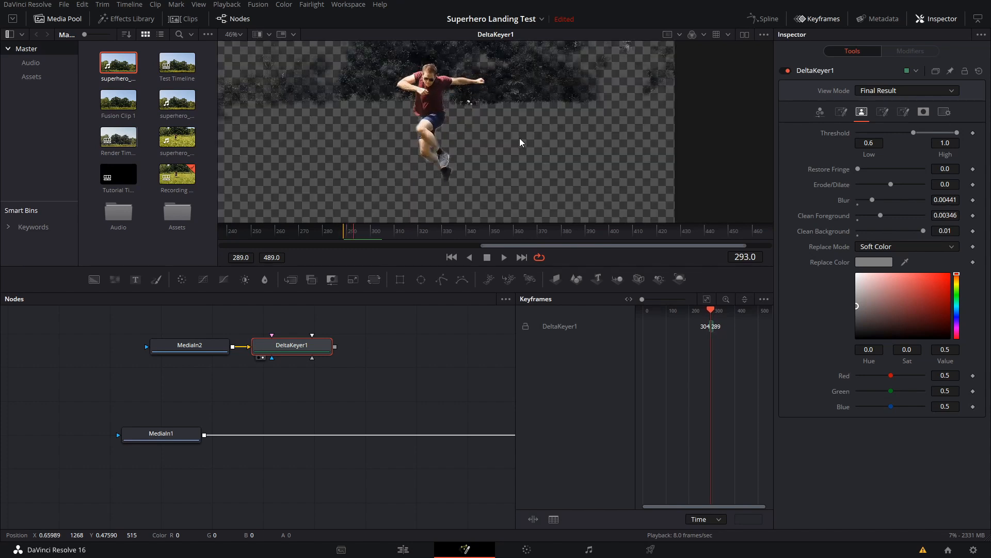
{"action": "mouse_move", "coordinate": [877, 214]}
{"action": "left_mouse_down"}
{"action": "mouse_move", "coordinate": [861, 216]}
{"action": "mouse_move", "coordinate": [937, 216]}
{"action": "mouse_move", "coordinate": [920, 231]}
{"action": "mouse_move", "coordinate": [885, 230]}
{"action": "left_mouse_up"}
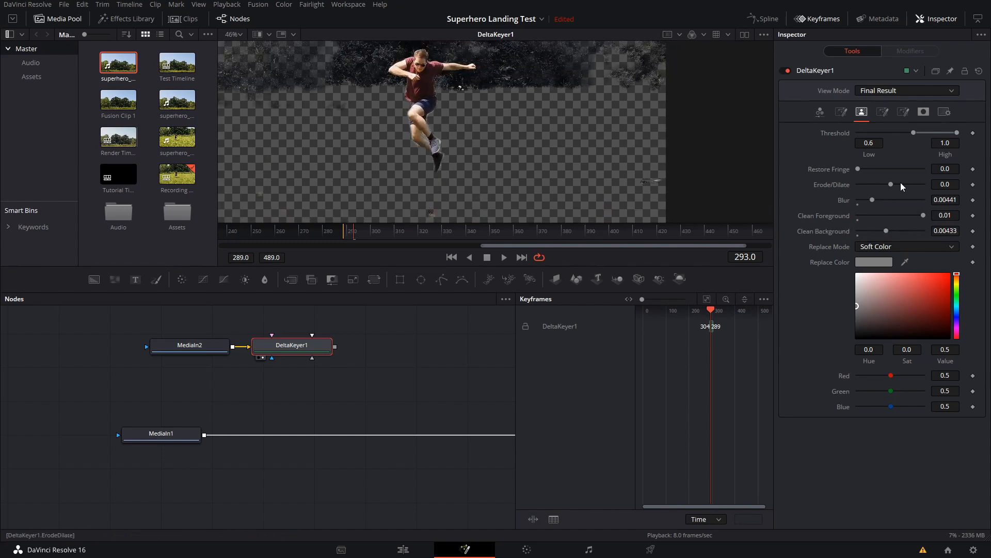
Set the matte's Erode/Dilate to 0.0003 and low threshold to about 0.567, checking the result in the alpha view
{"action": "left_click_drag", "start_coordinate": [888, 183], "coordinate": [844, 162]}
{"action": "mouse_move", "coordinate": [912, 133]}
{"action": "left_mouse_down"}
{"action": "mouse_move", "coordinate": [866, 132]}
{"action": "mouse_move", "coordinate": [910, 129]}
{"action": "left_mouse_up"}
{"action": "key", "text": "a"}
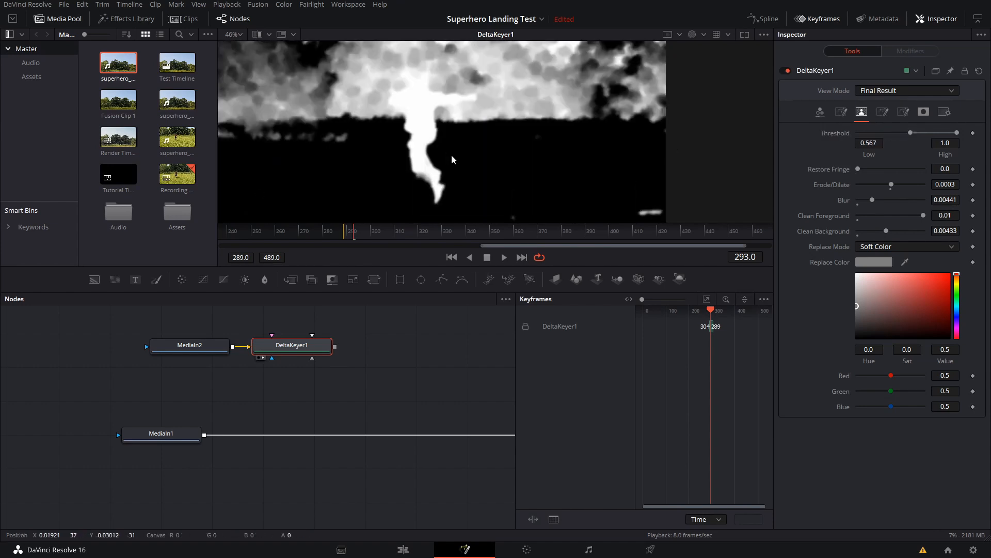
{"action": "scroll", "coordinate": [451, 153], "scroll_direction": "down", "scroll_amount": 2}
{"action": "key", "text": "c"}
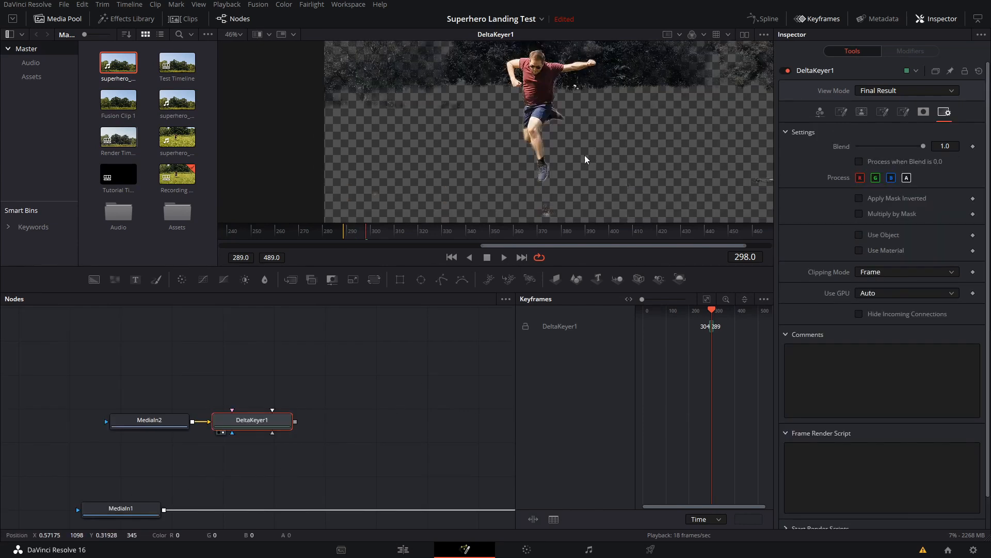
Add a Rectangle mask node above DeltaKeyer1, keep it unconnected and select it to show its outline at frame 298
{"action": "scroll", "coordinate": [565, 103], "scroll_direction": "down", "scroll_amount": 2}
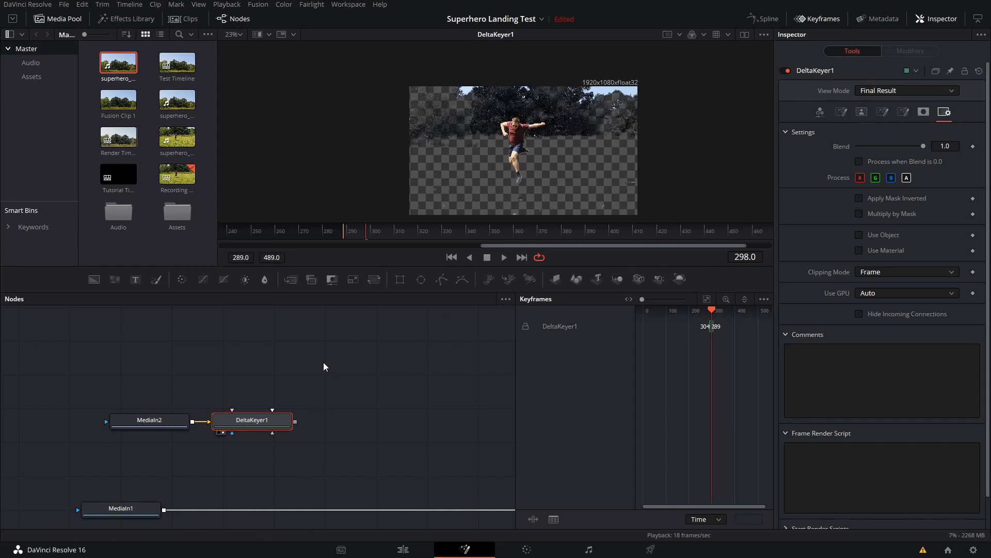
{"action": "left_click", "coordinate": [401, 279]}
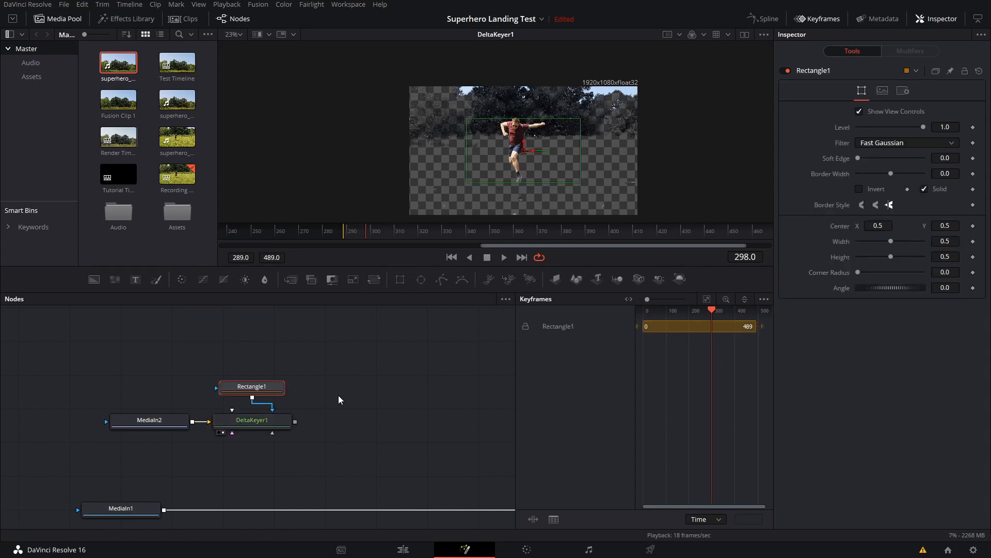
{"action": "left_click_drag", "start_coordinate": [268, 383], "coordinate": [280, 361]}
{"action": "left_click", "coordinate": [345, 387]}
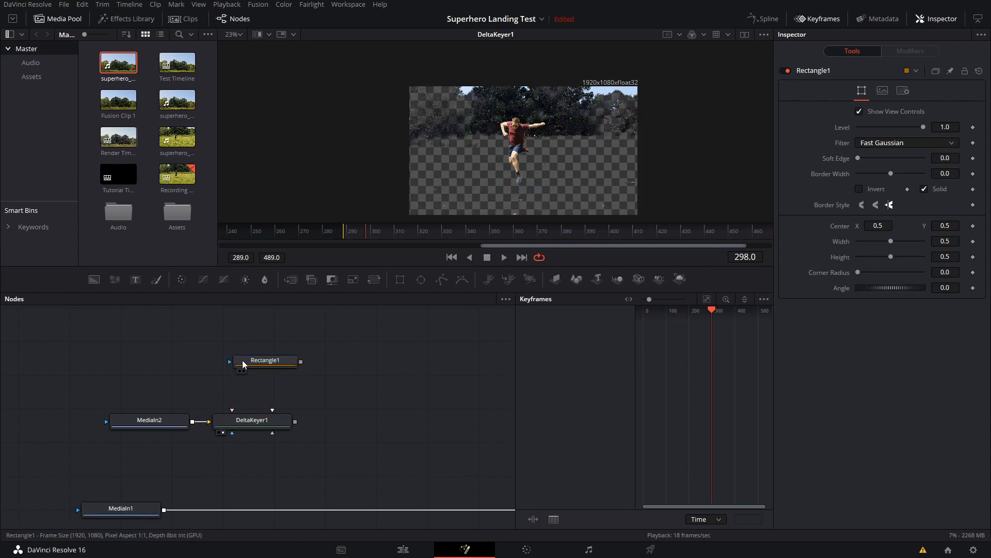
{"action": "left_click", "coordinate": [270, 367]}
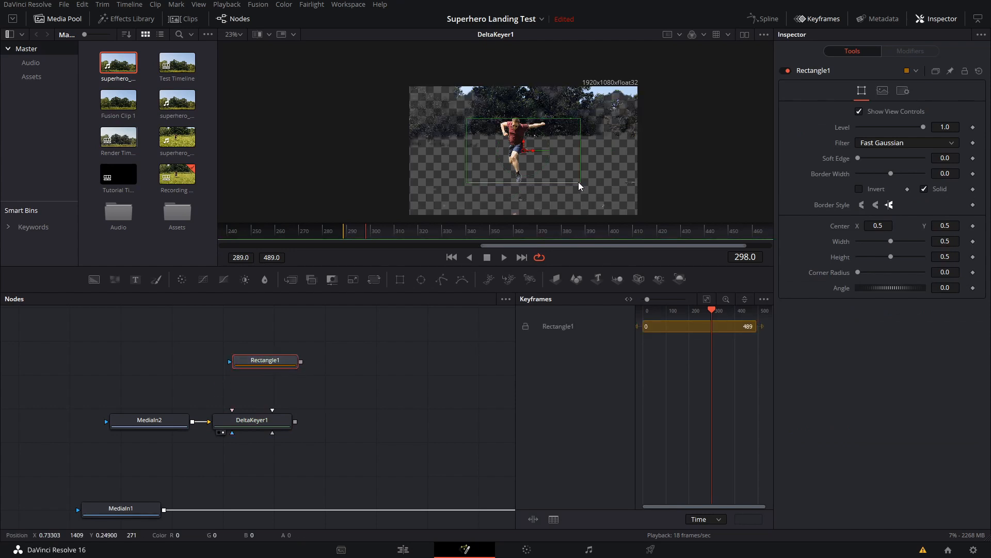
Fit the rectangle around the man, about 0.265 wide and 0.669 high, centred near X 0.484, Y 0.508, and invert the mask
{"action": "left_click_drag", "start_coordinate": [580, 184], "coordinate": [551, 193]}
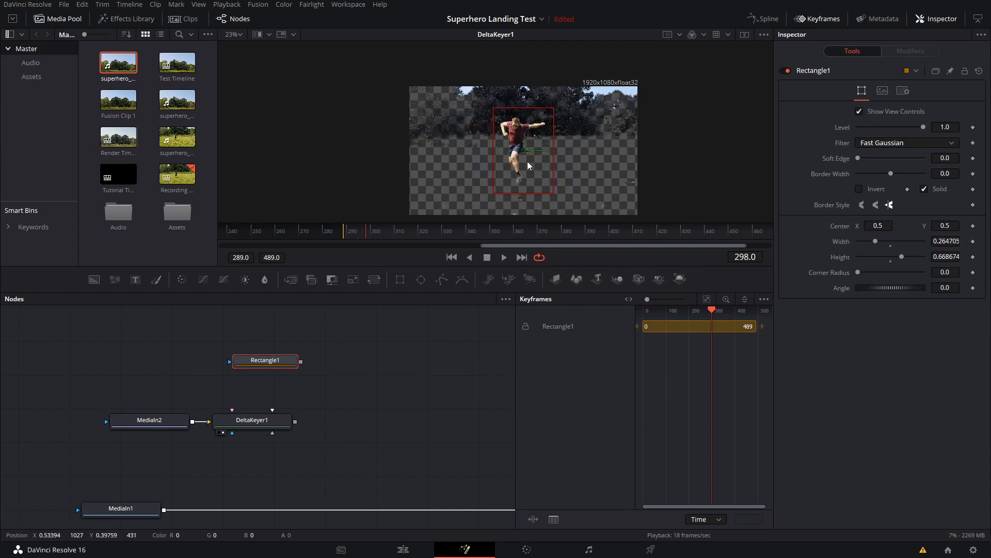
{"action": "left_click_drag", "start_coordinate": [524, 153], "coordinate": [521, 151]}
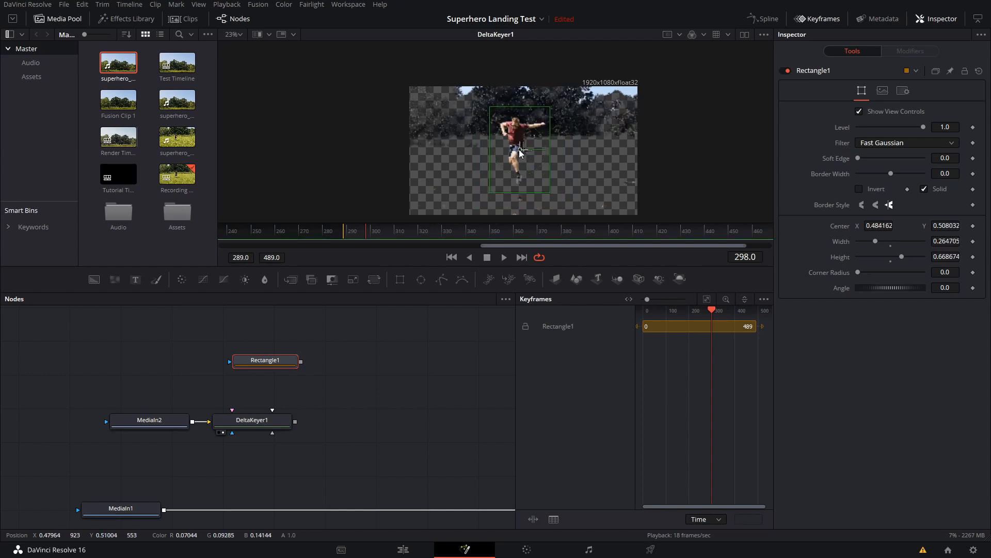
{"action": "left_click", "coordinate": [860, 190]}
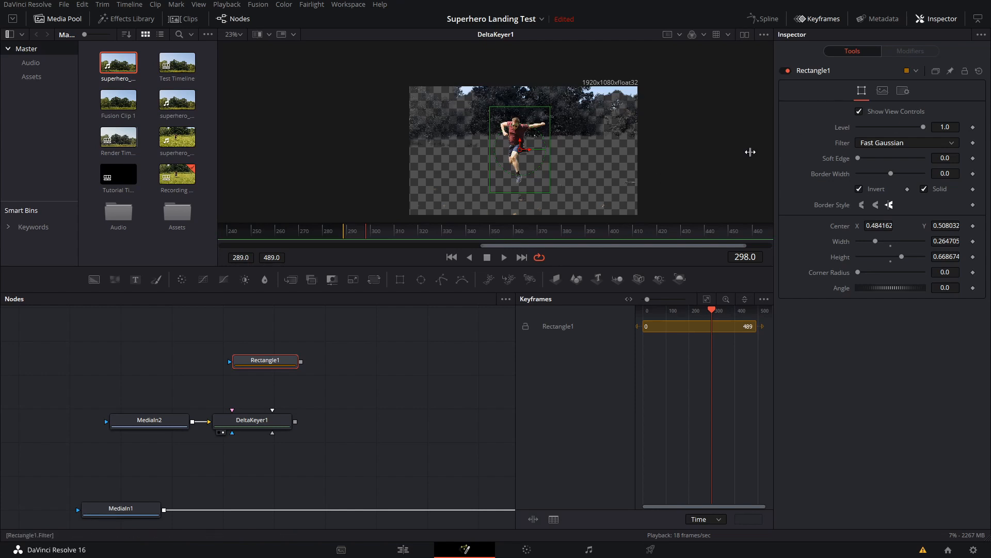
Keyframe the rectangle's Center, Width and Height at frame 298
{"action": "left_click", "coordinate": [973, 226]}
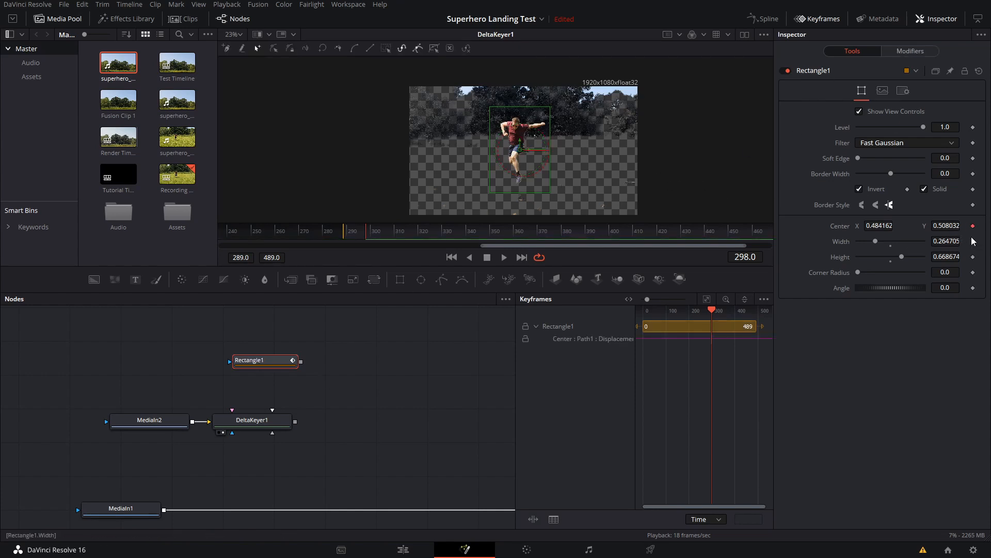
{"action": "left_click", "coordinate": [973, 241]}
{"action": "left_click", "coordinate": [973, 256]}
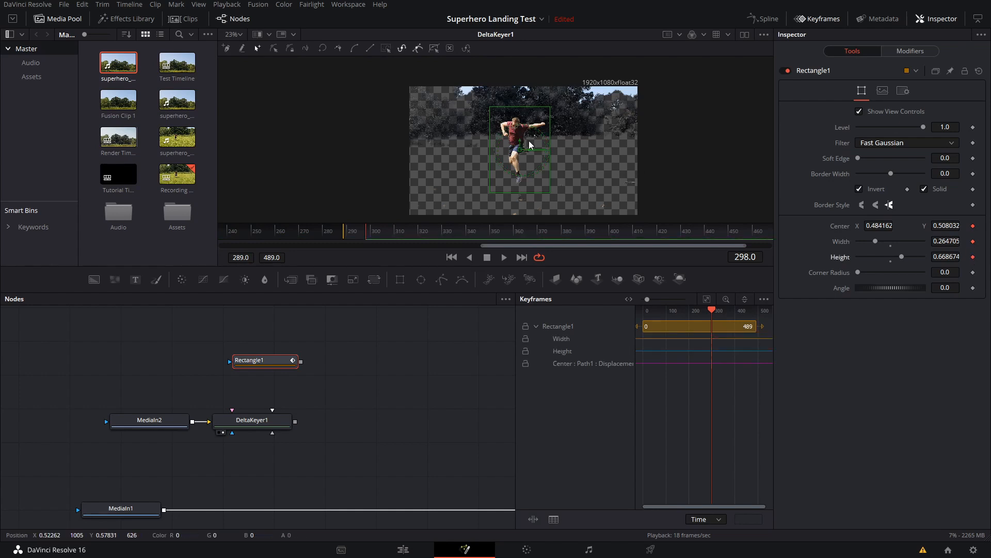
At frame 303, lower the rectangle mask and adjust its size to keep it around the man
{"action": "key", "text": "Right"}
{"action": "key", "text": "Right"}
{"action": "key", "text": "Right"}
{"action": "key", "text": "Right"}
{"action": "key", "text": "Right"}
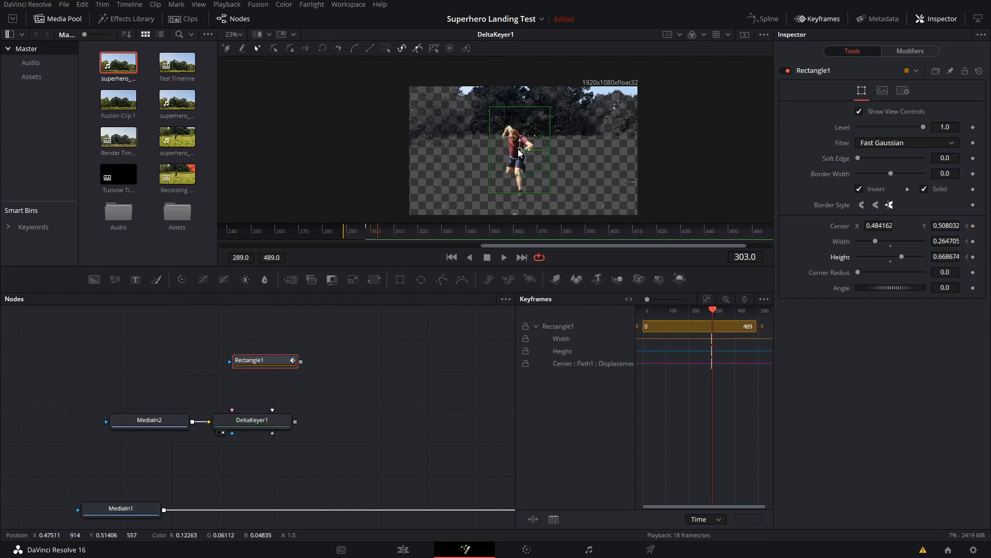
{"action": "left_click_drag", "start_coordinate": [519, 152], "coordinate": [518, 164]}
{"action": "left_click_drag", "start_coordinate": [549, 207], "coordinate": [545, 203]}
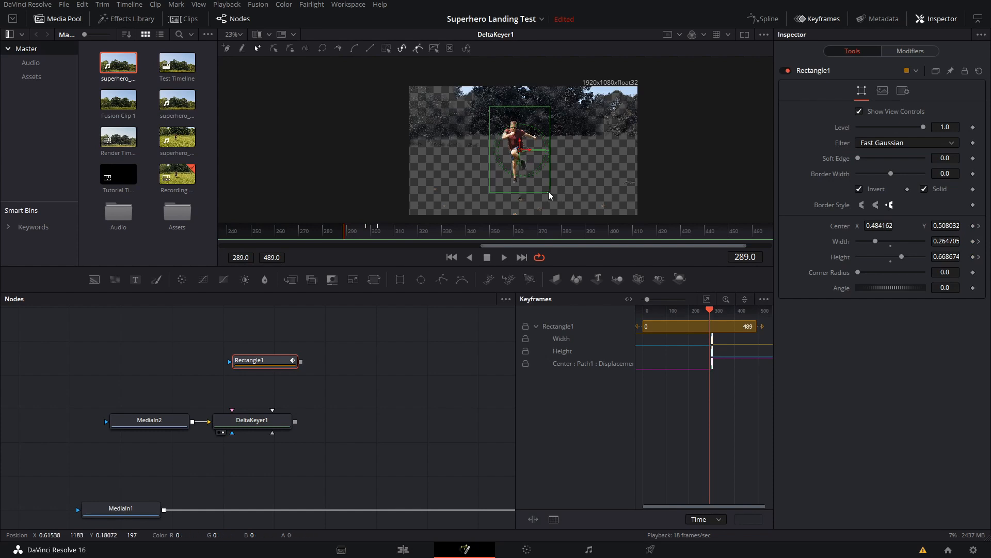
At frame 289, shrink the rectangle mask to about 0.174 wide and 0.564 high, centre it near X 0.471, Y 0.492, and play the clip
{"action": "left_click_drag", "start_coordinate": [549, 195], "coordinate": [537, 187]}
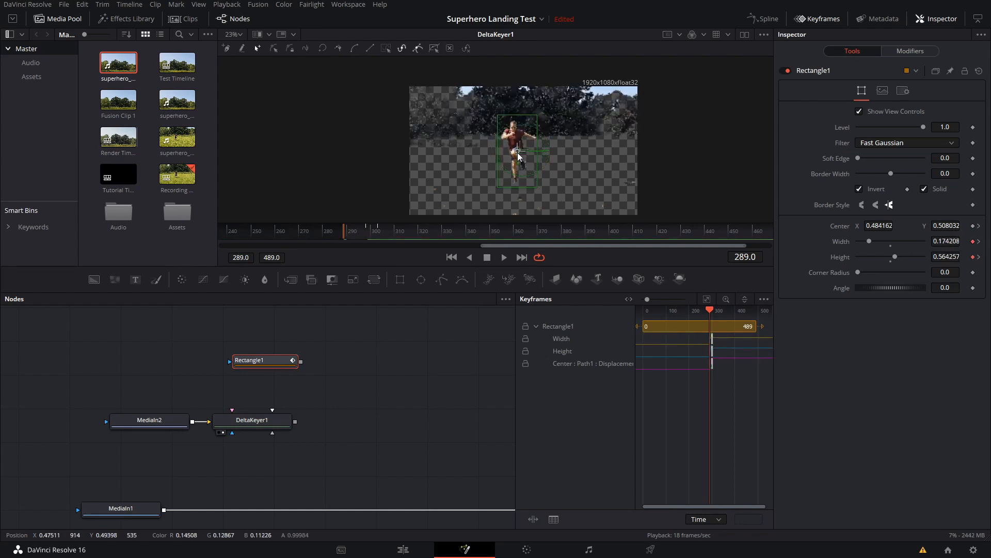
{"action": "left_click_drag", "start_coordinate": [519, 154], "coordinate": [520, 156]}
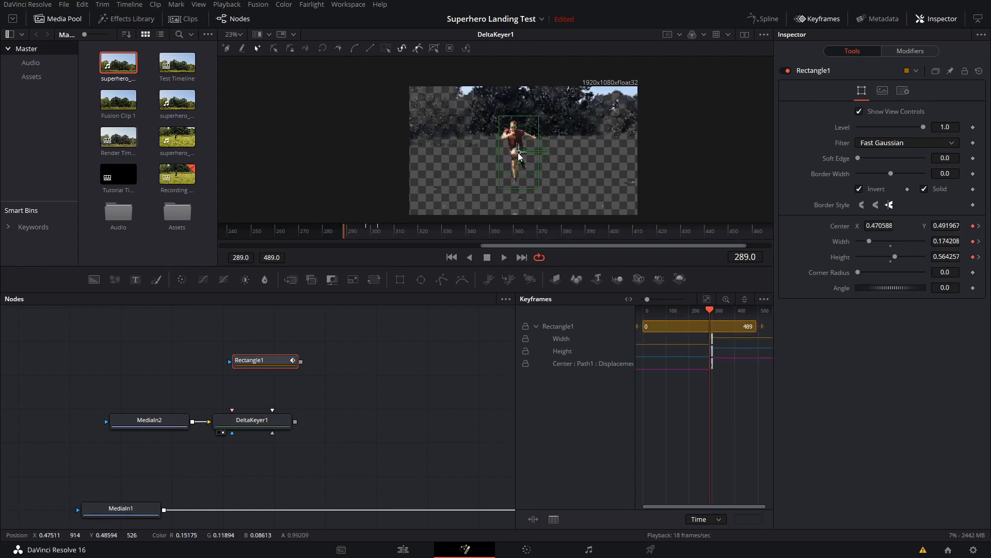
{"action": "key", "text": "space"}
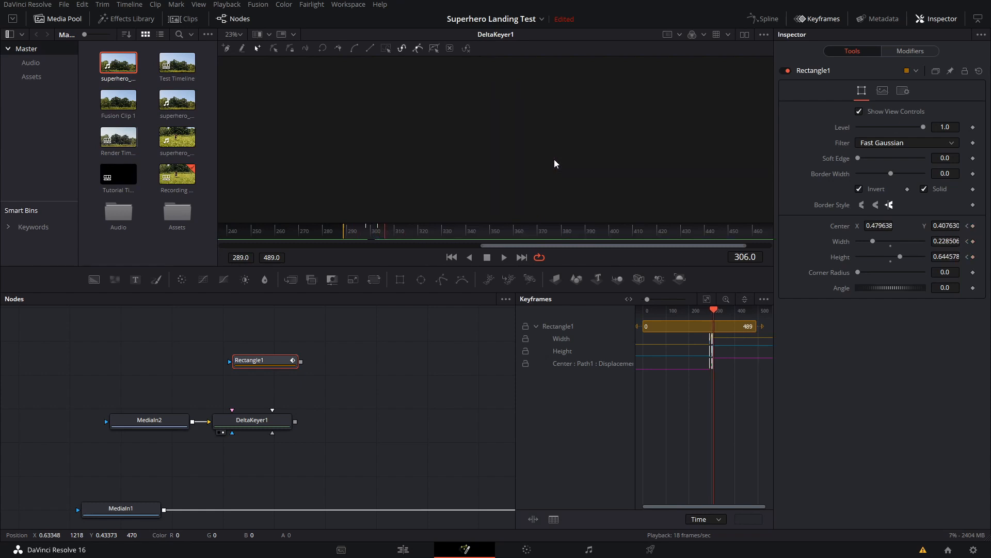
Place Rectangle1 below DeltaKeyer1, connect it to the keyer's garbage matte input and check the masked man up close
{"action": "left_click_drag", "start_coordinate": [261, 361], "coordinate": [246, 469]}
{"action": "scroll", "coordinate": [328, 404], "scroll_direction": "down", "scroll_amount": 3}
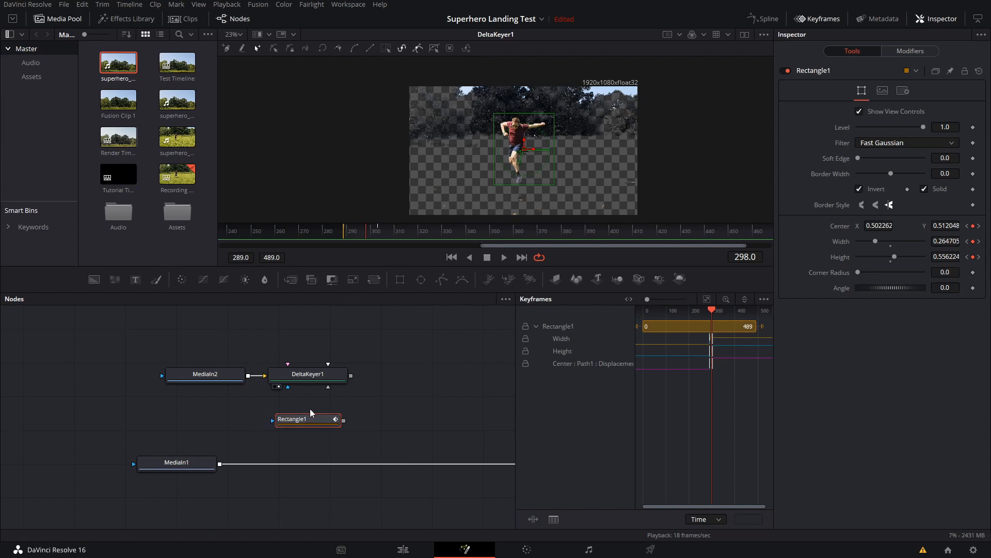
{"action": "left_click_drag", "start_coordinate": [344, 420], "coordinate": [328, 391]}
{"action": "left_click", "coordinate": [461, 339]}
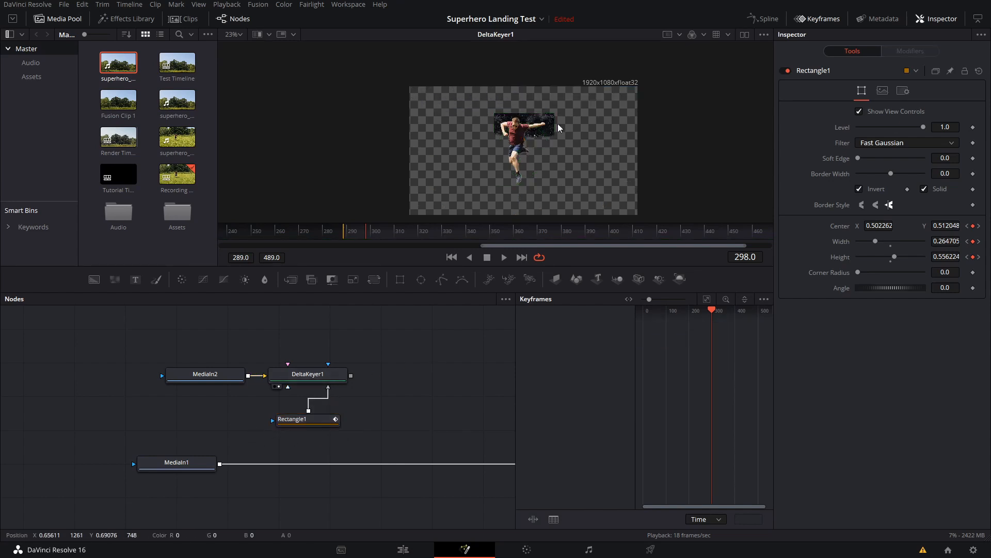
{"action": "key", "text": "space"}
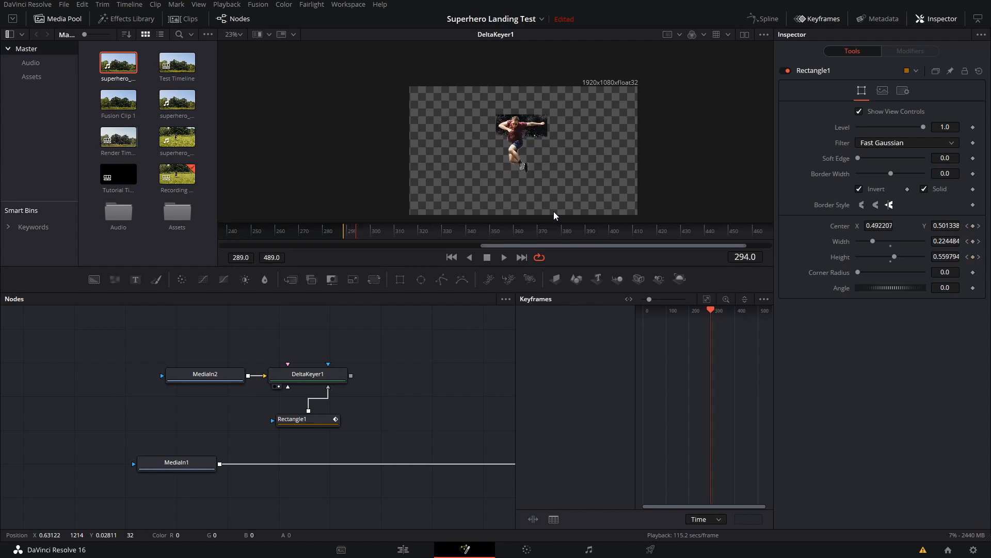
{"action": "scroll", "coordinate": [524, 138], "scroll_direction": "up", "scroll_amount": 5}
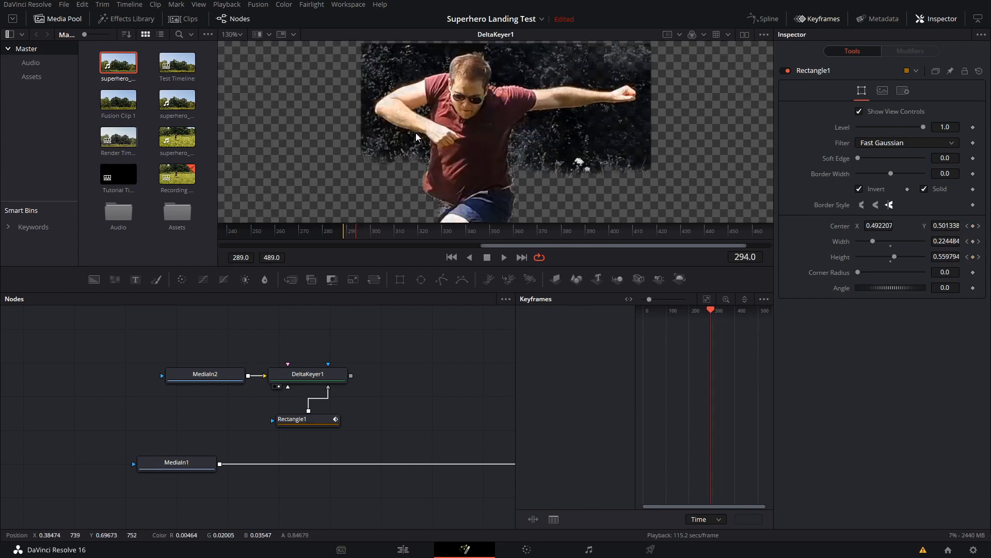
{"action": "left_click_drag", "start_coordinate": [563, 121], "coordinate": [499, 138]}
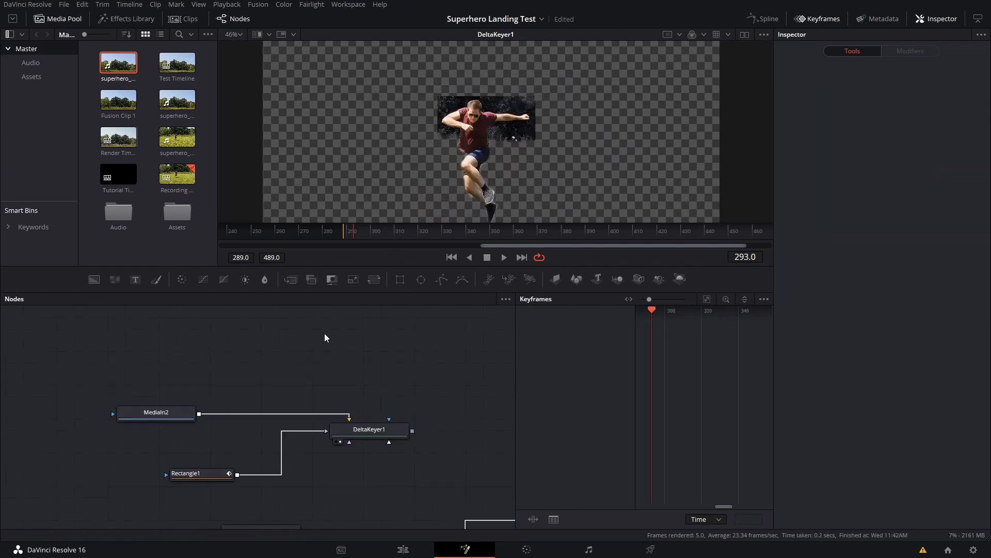
Add a second, unconnected Rectangle mask above DeltaKeyer1 and centre it over the man's upper body, near X 0.511, Y 0.725
{"action": "key", "text": "shift+space"}
{"action": "key", "text": "Escape"}
{"action": "left_click_drag", "start_coordinate": [337, 355], "coordinate": [317, 340]}
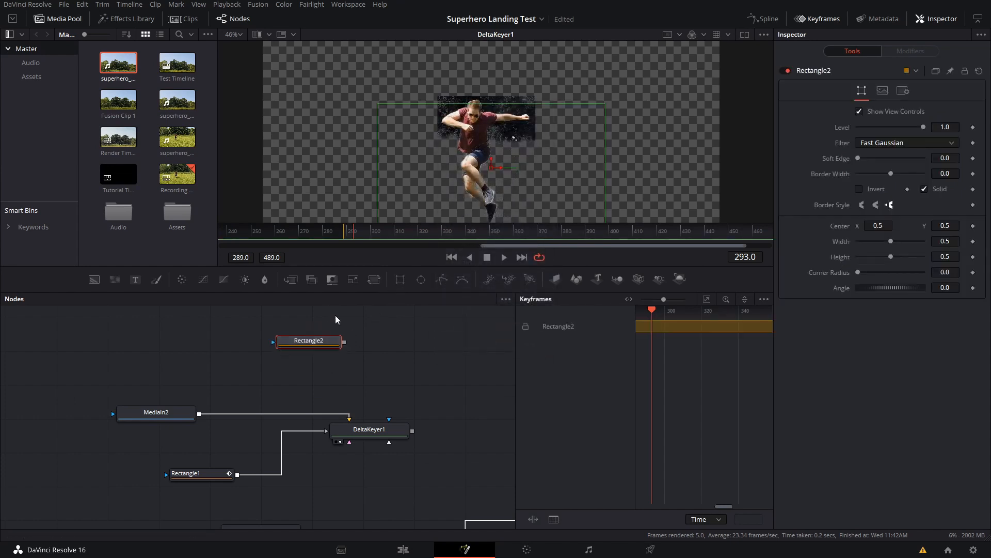
{"action": "scroll", "coordinate": [535, 154], "scroll_direction": "down", "scroll_amount": 2}
{"action": "scroll", "coordinate": [478, 179], "scroll_direction": "up", "scroll_amount": 2}
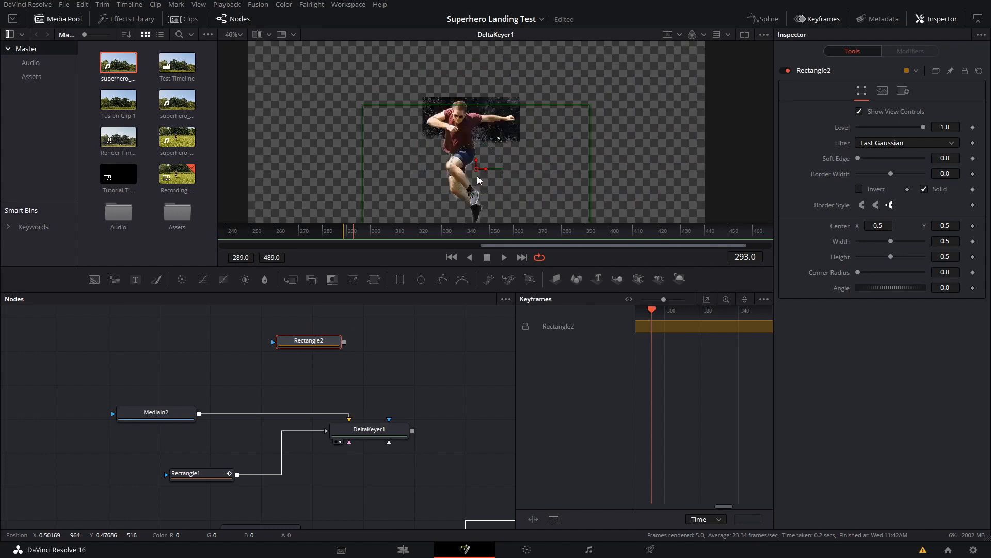
{"action": "left_click_drag", "start_coordinate": [476, 169], "coordinate": [481, 112]}
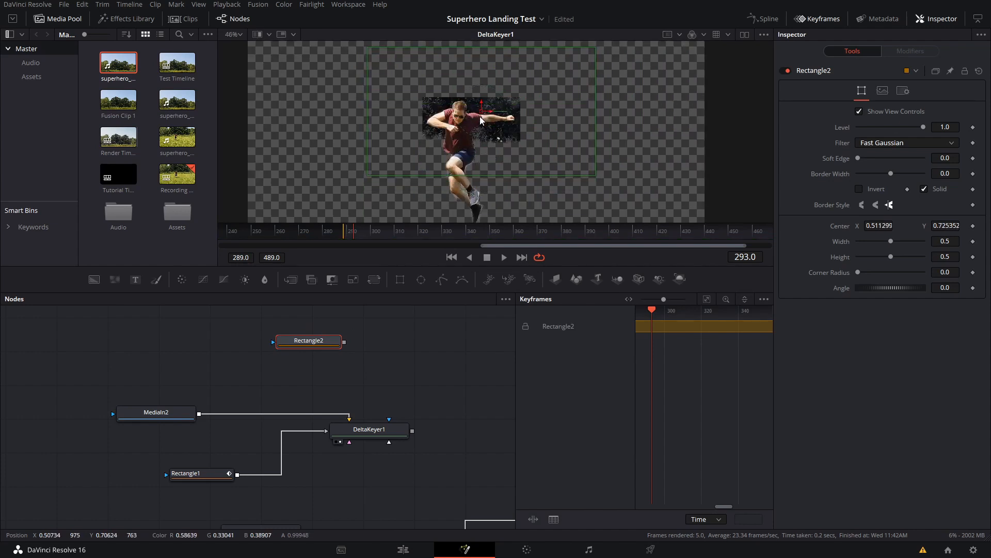
Step through frames 288 to 297 to examine how the leftover background around the man's upper body moves, ending at frame 289
{"action": "key", "text": "Left"}
{"action": "key", "text": "Left"}
{"action": "key", "text": "Left"}
{"action": "key", "text": "Left"}
{"action": "key", "text": "Left"}
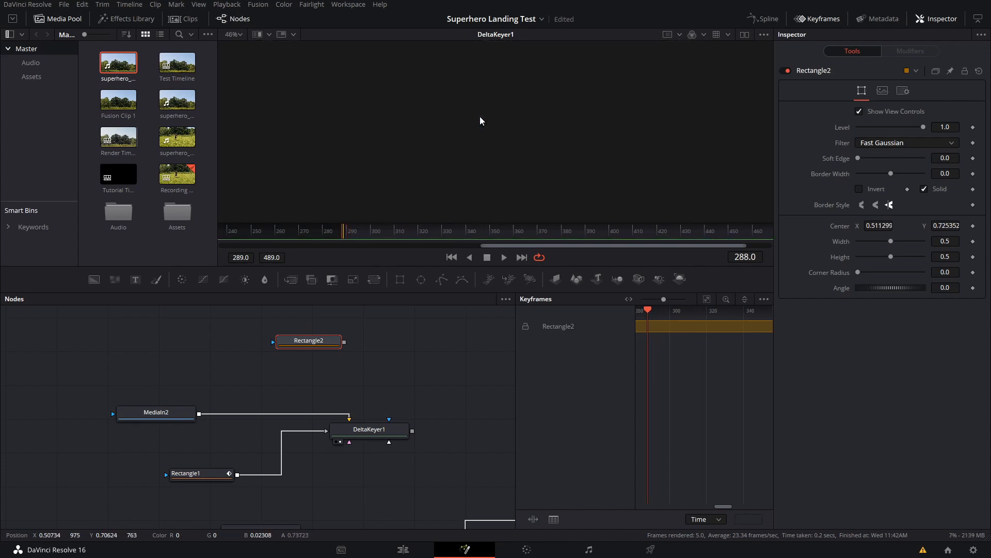
{"action": "key", "text": "Right"}
{"action": "key", "text": "Right"}
{"action": "key", "text": "Right"}
{"action": "key", "text": "Right"}
{"action": "key", "text": "Right"}
{"action": "key", "text": "Right"}
{"action": "key", "text": "Right"}
{"action": "key", "text": "Right"}
{"action": "key", "text": "Right"}
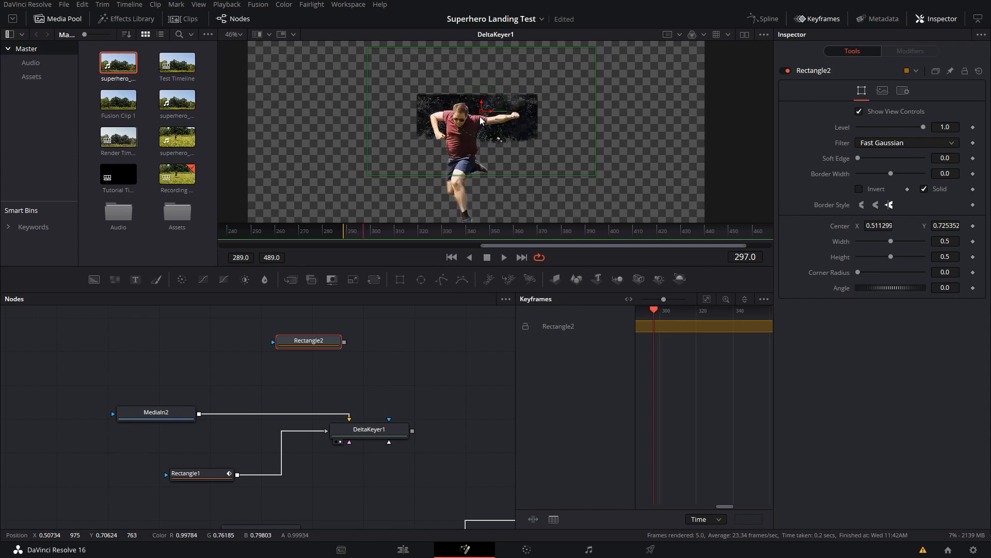
{"action": "key", "text": "Left"}
{"action": "key", "text": "Left"}
{"action": "key", "text": "Left"}
{"action": "key", "text": "Left"}
{"action": "key", "text": "Left"}
{"action": "key", "text": "Left"}
{"action": "key", "text": "Left"}
{"action": "key", "text": "Left"}
{"action": "key", "text": "Left"}
{"action": "key", "text": "Right"}
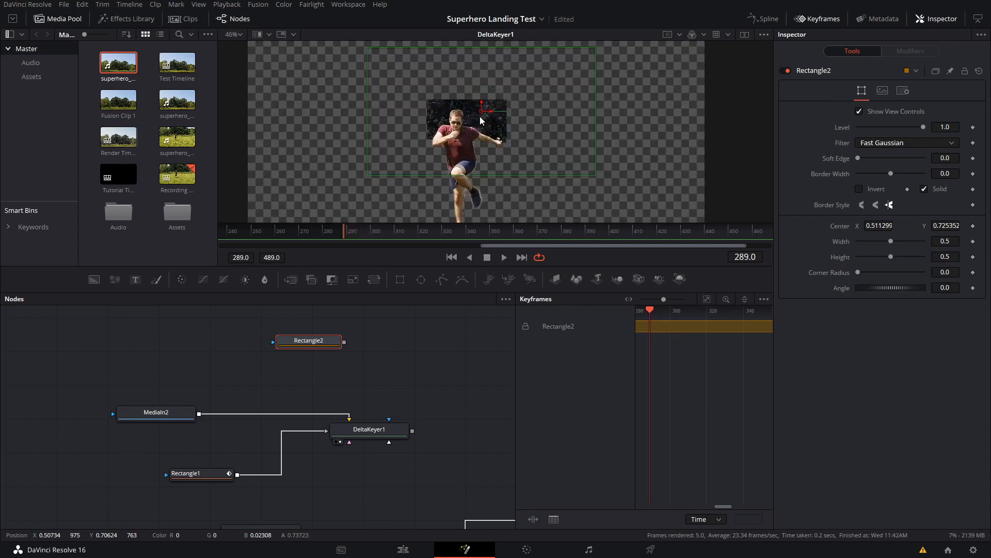
At frame 289, fit Rectangle2 to about 0.222 by 0.242, centred near X 0.482, Y 0.693, and keyframe its Center, Width and Height
{"action": "left_click_drag", "start_coordinate": [596, 176], "coordinate": [533, 143]}
{"action": "left_click_drag", "start_coordinate": [481, 110], "coordinate": [467, 118]}
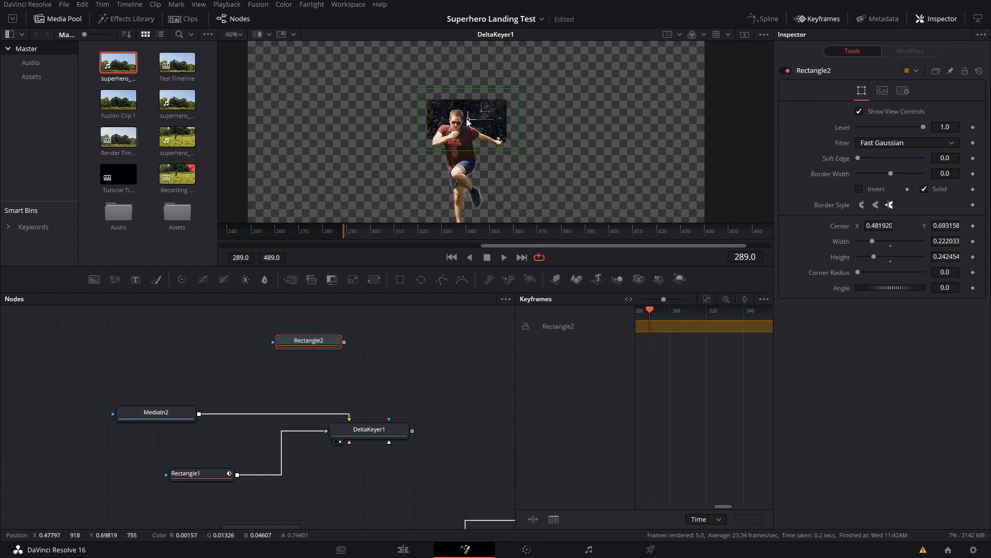
{"action": "left_click", "coordinate": [974, 226]}
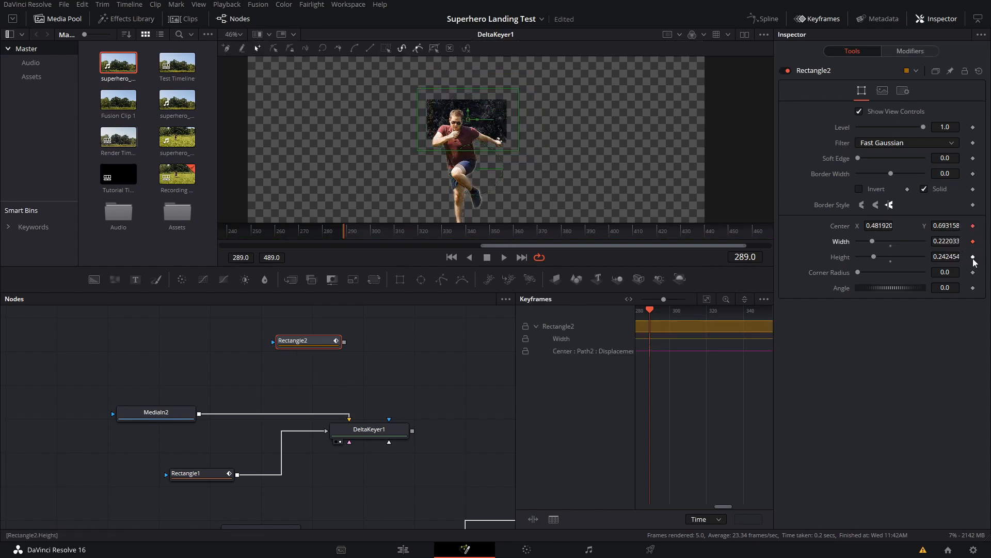
At frame 293, widen Rectangle2 to about 0.260 to cover the background patch around the man's outstretched arms
{"action": "key", "text": "Right"}
{"action": "key", "text": "Right"}
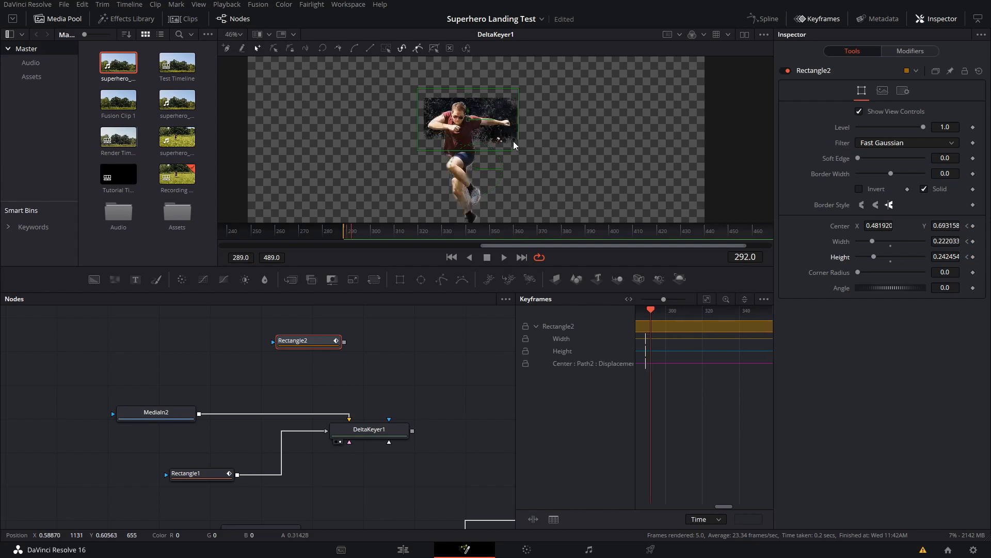
{"action": "key", "text": "Right"}
{"action": "key", "text": "Right"}
{"action": "left_click_drag", "start_coordinate": [519, 141], "coordinate": [528, 141]}
At frame 298, widen Rectangle2 to about 0.321 and move its centre to about X 0.486, Y 0.717
{"action": "key", "text": "Right"}
{"action": "key", "text": "Right"}
{"action": "key", "text": "Right"}
{"action": "key", "text": "Right"}
{"action": "key", "text": "Right"}
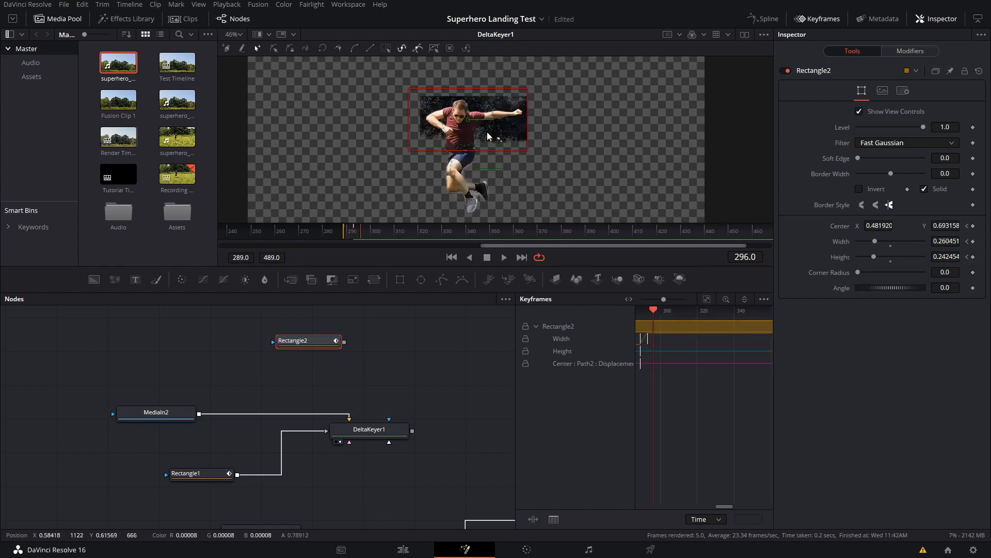
{"action": "left_click_drag", "start_coordinate": [470, 114], "coordinate": [543, 133]}
At frame 302, shift Rectangle2's centre to about X 0.482, Y 0.713
{"action": "key", "text": "Right"}
{"action": "key", "text": "Right"}
{"action": "key", "text": "Right"}
{"action": "key", "text": "Right"}
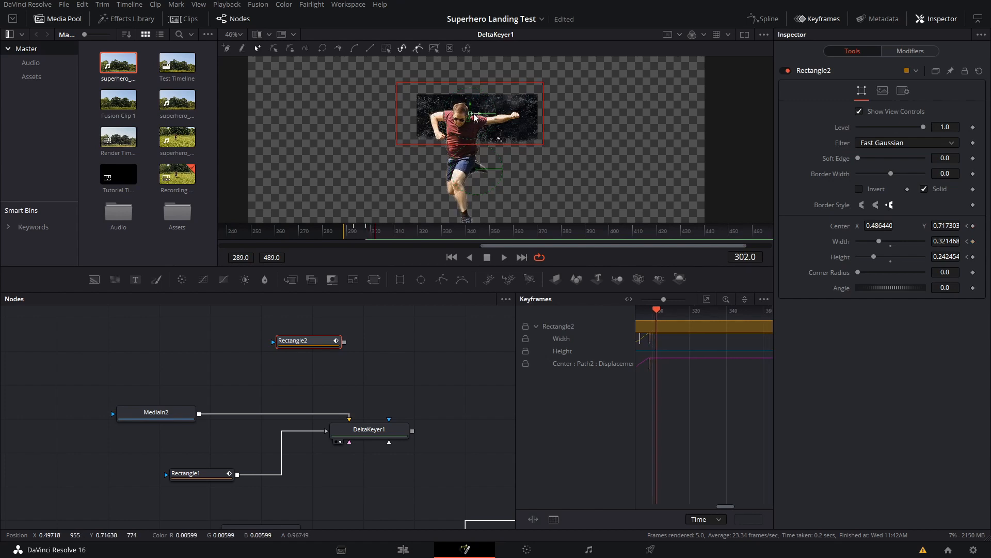
{"action": "key", "text": "Right"}
{"action": "key", "text": "Right"}
{"action": "key", "text": "Right"}
{"action": "key", "text": "Right"}
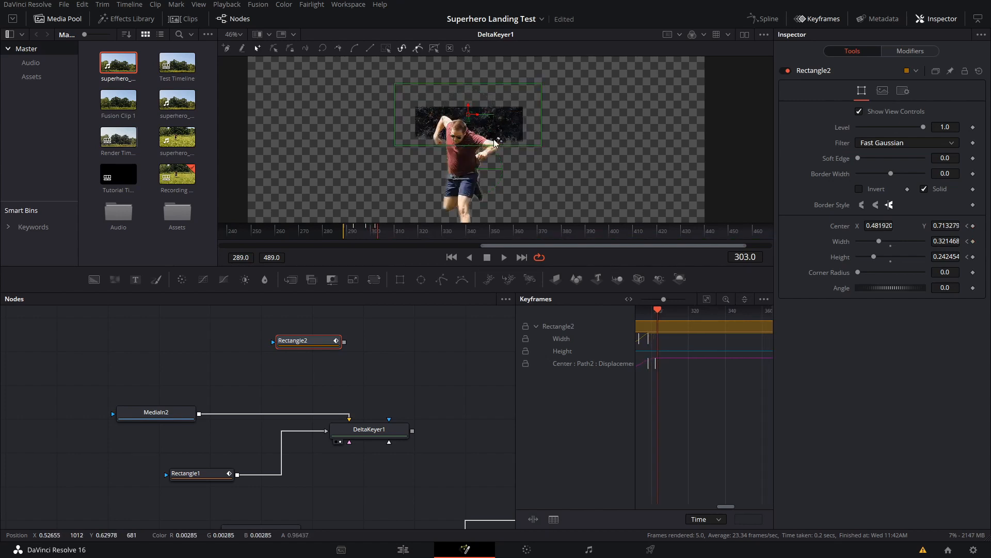
Step back through frames 303 to 287 to check how Rectangle2 covers the background patch
{"action": "key", "text": "Left"}
{"action": "key", "text": "Left"}
{"action": "key", "text": "Left"}
{"action": "key", "text": "Left"}
{"action": "key", "text": "Left"}
{"action": "key", "text": "Left"}
{"action": "key", "text": "Left"}
{"action": "key", "text": "Left"}
{"action": "key", "text": "Left"}
{"action": "key", "text": "Left"}
{"action": "key", "text": "Left"}
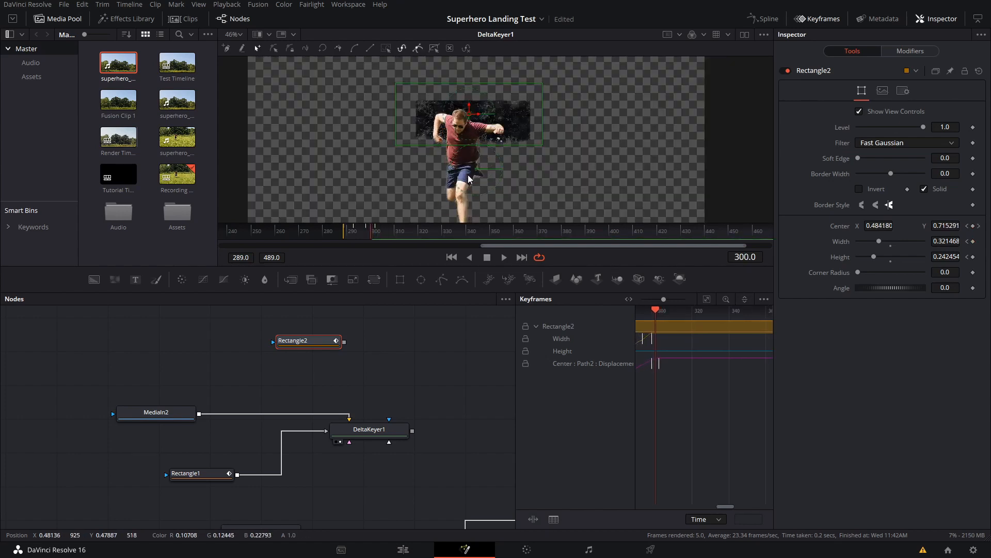
{"action": "key", "text": "Left"}
{"action": "key", "text": "Left"}
{"action": "key", "text": "Left"}
{"action": "key", "text": "Left"}
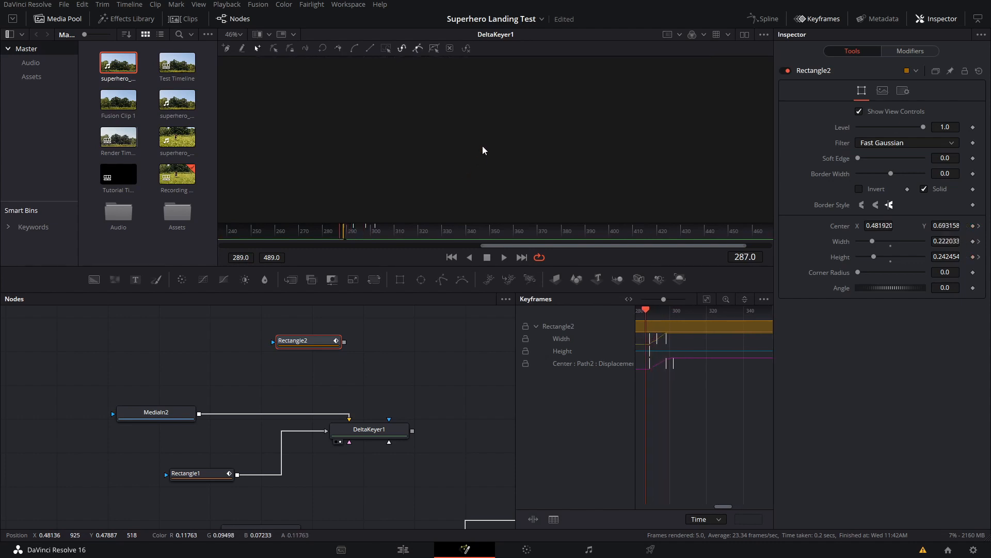
At frame 289, move Rectangle2's centre to about X 0.485, Y 0.695 and check its coverage on the following frames
{"action": "key", "text": "Right"}
{"action": "key", "text": "Right"}
{"action": "key", "text": "Right"}
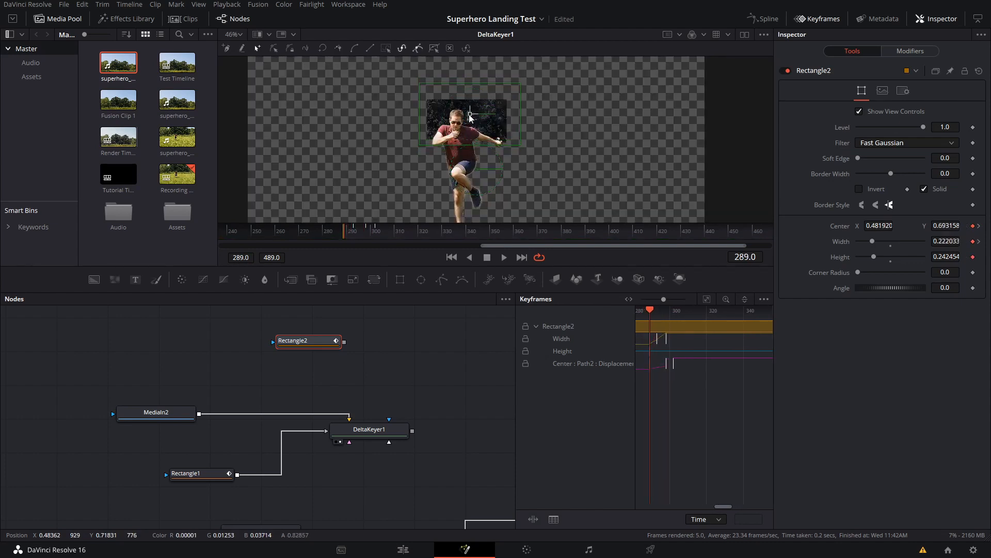
{"action": "key", "text": "Right"}
{"action": "key", "text": "Right"}
{"action": "key", "text": "Right"}
{"action": "key", "text": "Right"}
{"action": "key", "text": "Right"}
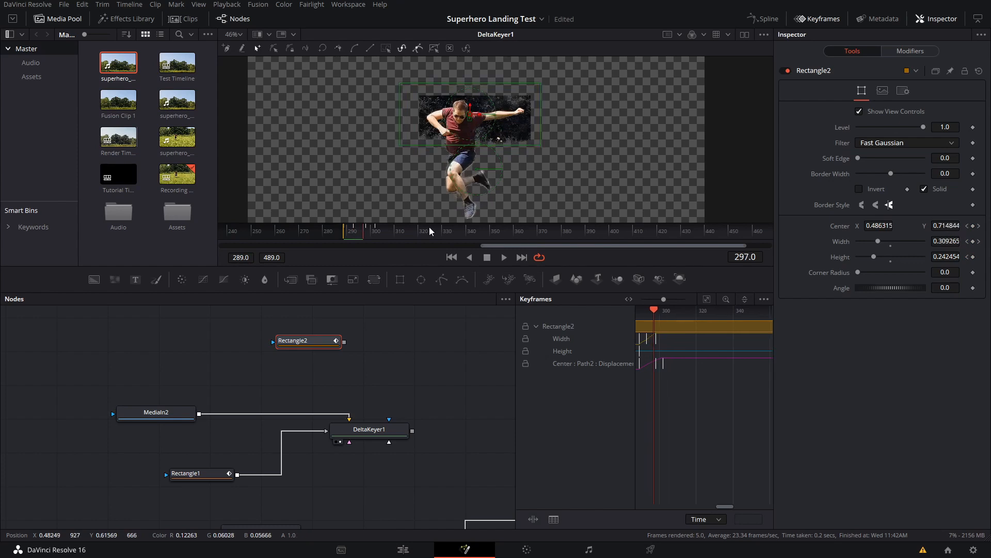
Insert Rectangle2 into the connection between Rectangle1 and DeltaKeyer1 and check the resulting key on earlier frames
{"action": "mouse_move", "coordinate": [297, 350]}
{"action": "left_mouse_down"}
{"action": "mouse_move", "coordinate": [263, 364]}
{"action": "mouse_move", "coordinate": [273, 465]}
{"action": "left_mouse_up"}
{"action": "left_click", "coordinate": [447, 361]}
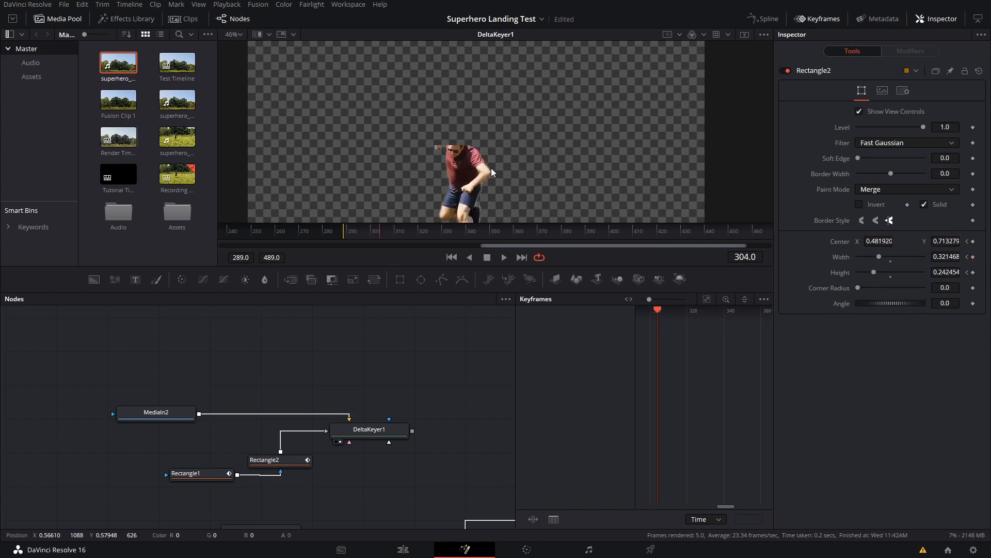
{"action": "key", "text": "Left"}
{"action": "key", "text": "Left"}
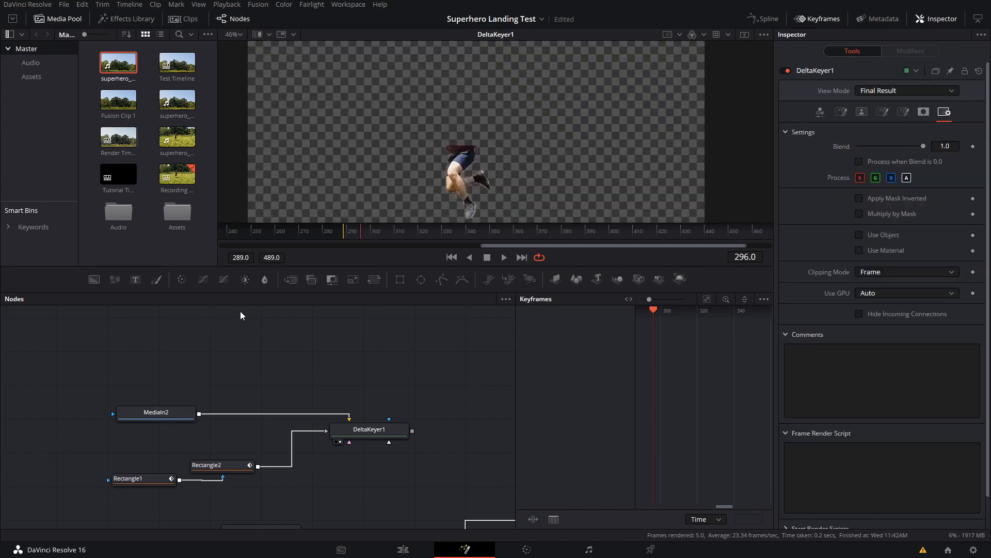
Disable the Rectangle2 node so that only Rectangle1 masks the key
{"action": "left_click", "coordinate": [214, 466]}
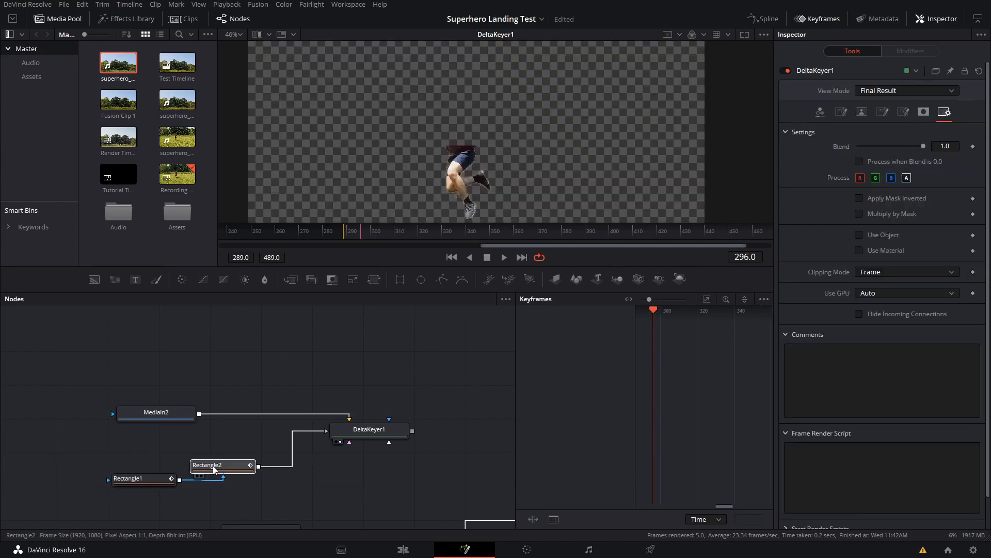
{"action": "key", "text": "ctrl+p"}
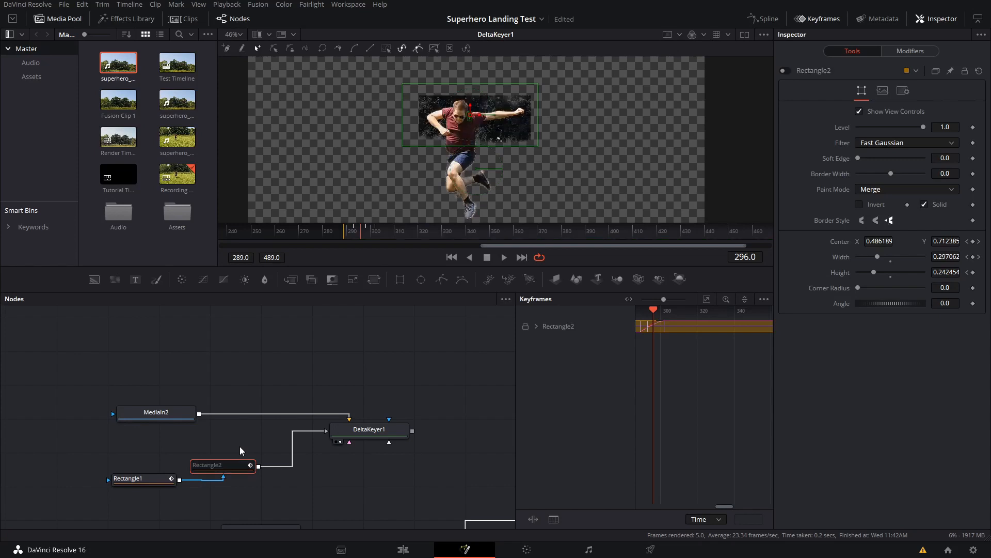
{"action": "left_click", "coordinate": [320, 314]}
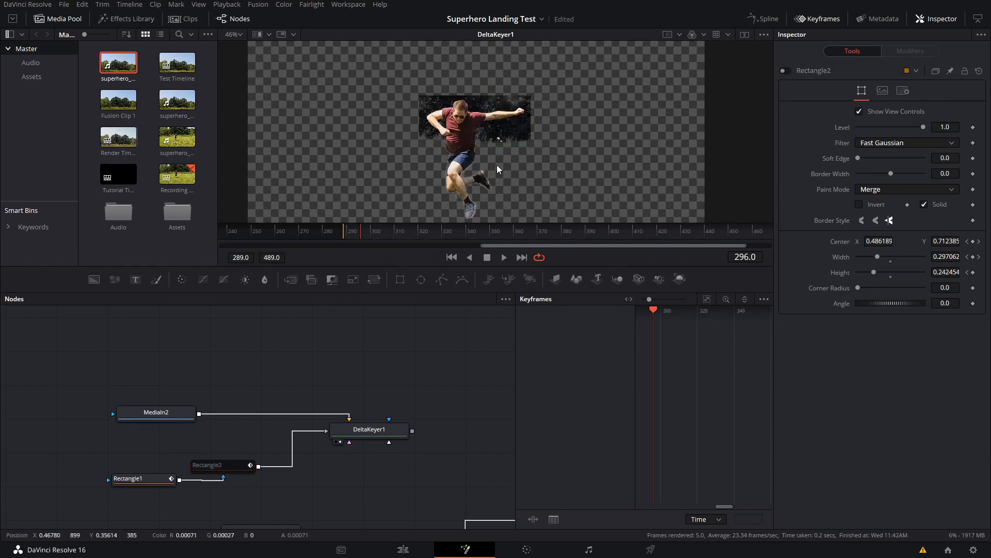
Examine the leftover background around the man's head and arms up close, stepping between frames 289 and 296
{"action": "scroll", "coordinate": [497, 165], "scroll_direction": "up", "scroll_amount": 5}
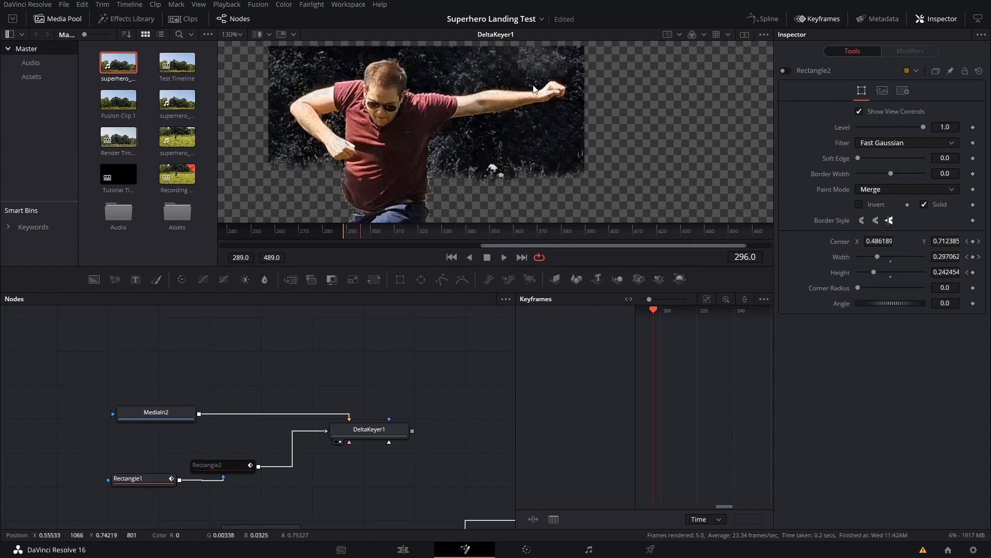
{"action": "key", "text": "Left"}
{"action": "key", "text": "Left"}
{"action": "key", "text": "Left"}
{"action": "key", "text": "Left"}
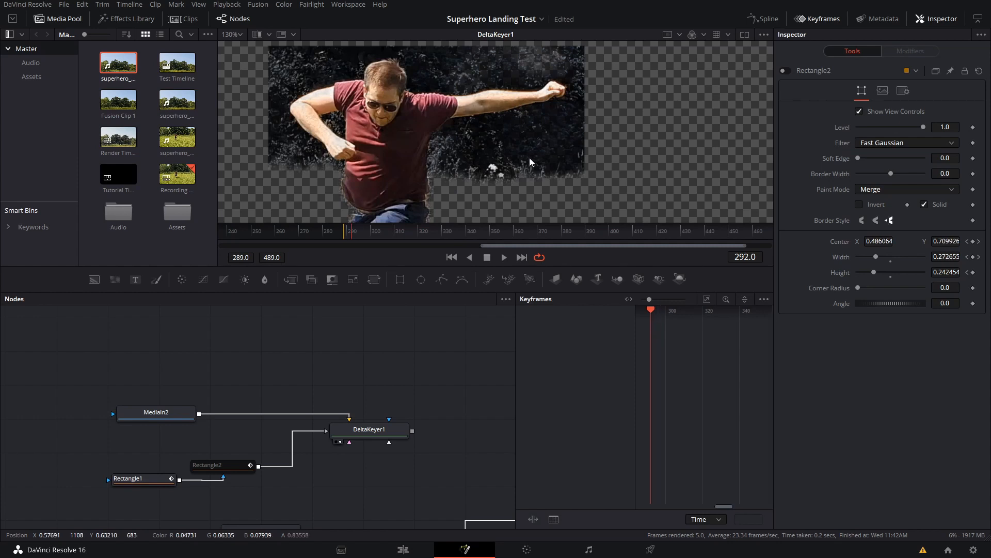
{"action": "key", "text": "Right"}
{"action": "key", "text": "Right"}
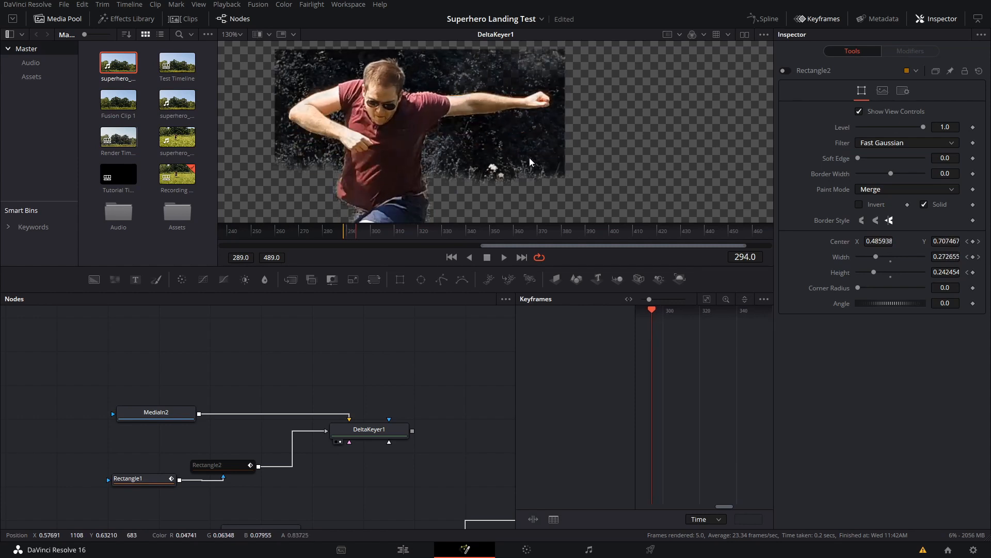
{"action": "key", "text": "Left"}
{"action": "key", "text": "Left"}
{"action": "key", "text": "Left"}
{"action": "key", "text": "Left"}
{"action": "key", "text": "Left"}
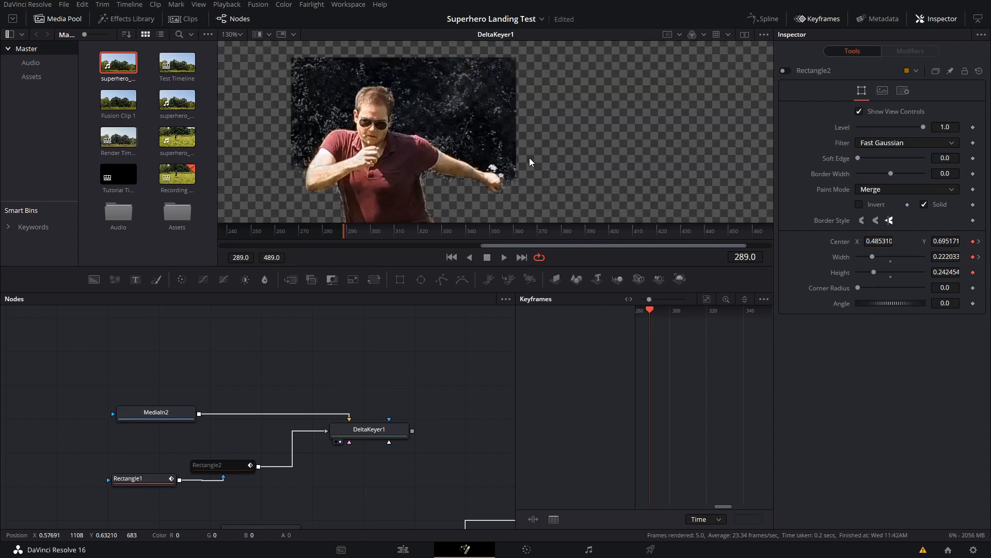
{"action": "left_click_drag", "start_coordinate": [517, 160], "coordinate": [501, 133]}
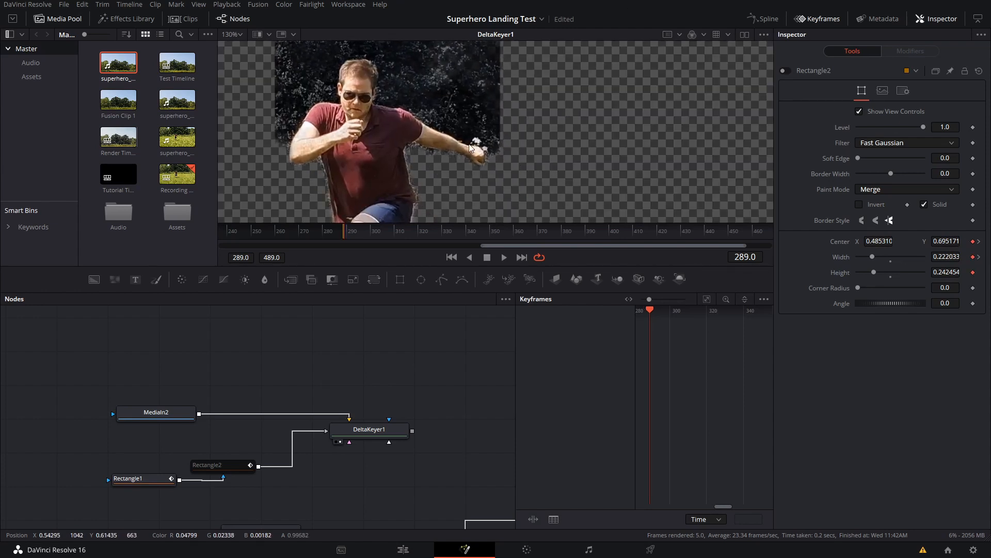
{"action": "key", "text": "Right"}
{"action": "key", "text": "Right"}
{"action": "key", "text": "Right"}
{"action": "key", "text": "Right"}
{"action": "key", "text": "Right"}
{"action": "key", "text": "Left"}
{"action": "key", "text": "Left"}
{"action": "key", "text": "Left"}
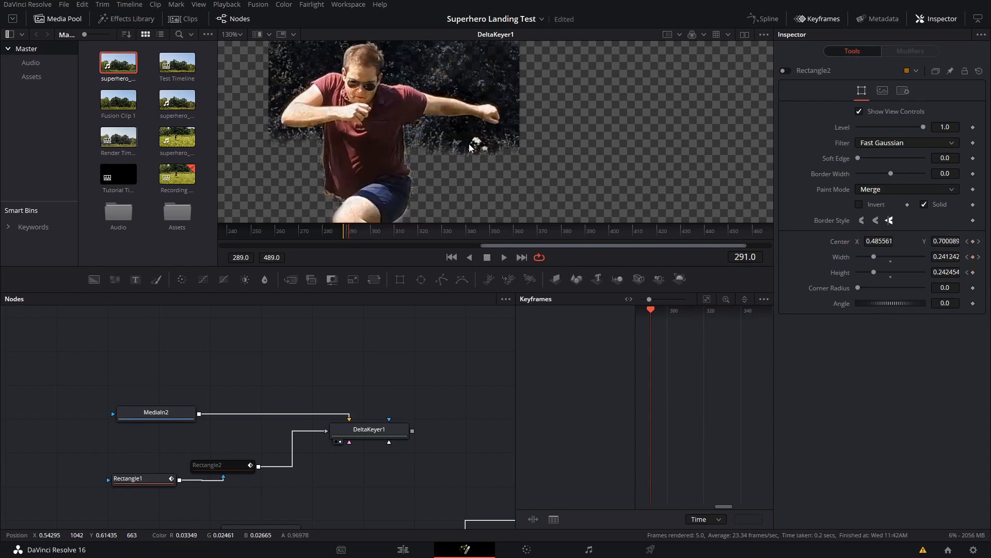
Step through frames 289 to 293 to examine how the outstretched arm moves against the leftover background
{"action": "key", "text": "Left"}
{"action": "key", "text": "Left"}
{"action": "key", "text": "Right"}
{"action": "key", "text": "Right"}
{"action": "key", "text": "Right"}
{"action": "key", "text": "Right"}
{"action": "key", "text": "Left"}
{"action": "key", "text": "Left"}
{"action": "key", "text": "Left"}
{"action": "key", "text": "Left"}
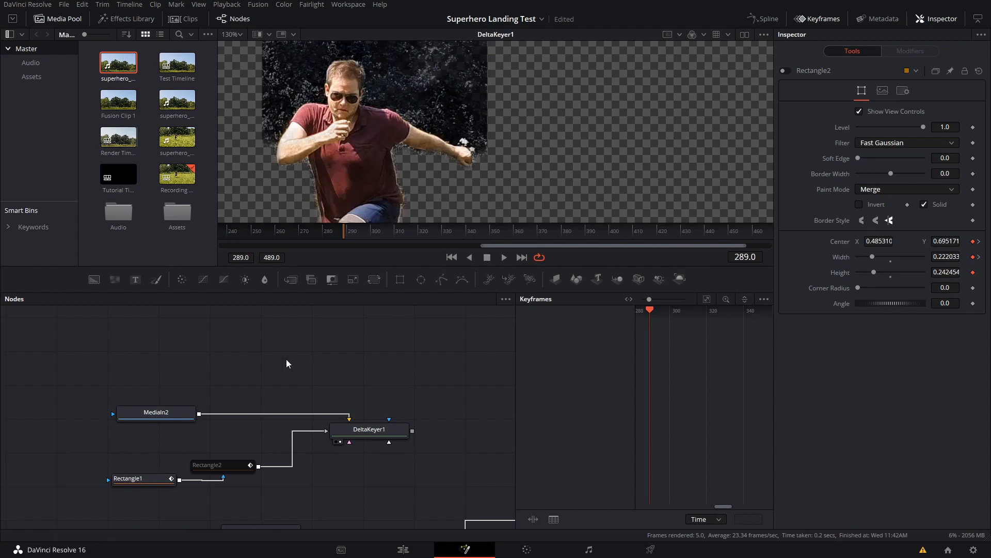
Add a Polygon mask and trace a closed outline around the outstretched arm, fist and shoulder at frame 289
{"action": "left_click", "coordinate": [442, 280]}
{"action": "scroll", "coordinate": [454, 135], "scroll_direction": "up", "scroll_amount": 5}
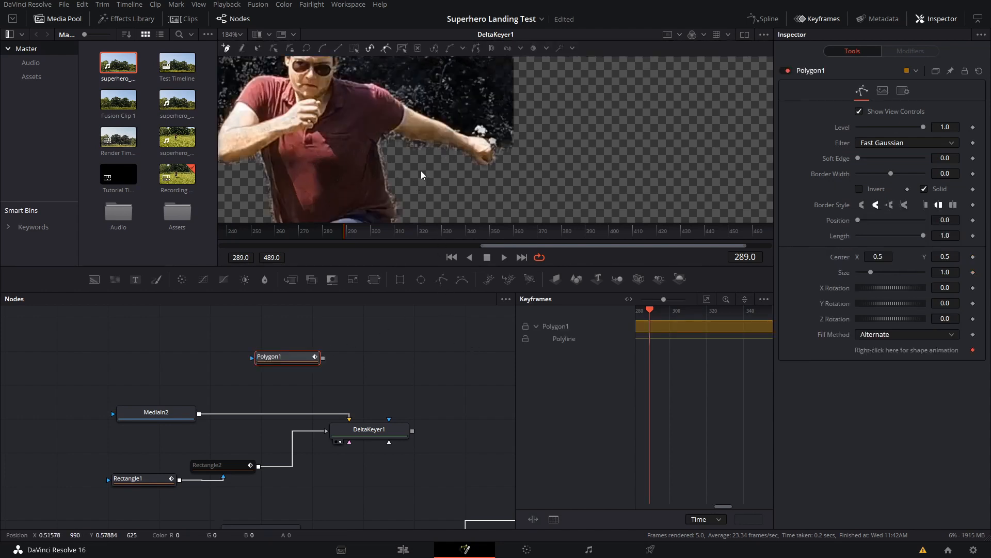
{"action": "left_click", "coordinate": [346, 153]}
{"action": "left_click", "coordinate": [372, 164]}
{"action": "left_click", "coordinate": [386, 169]}
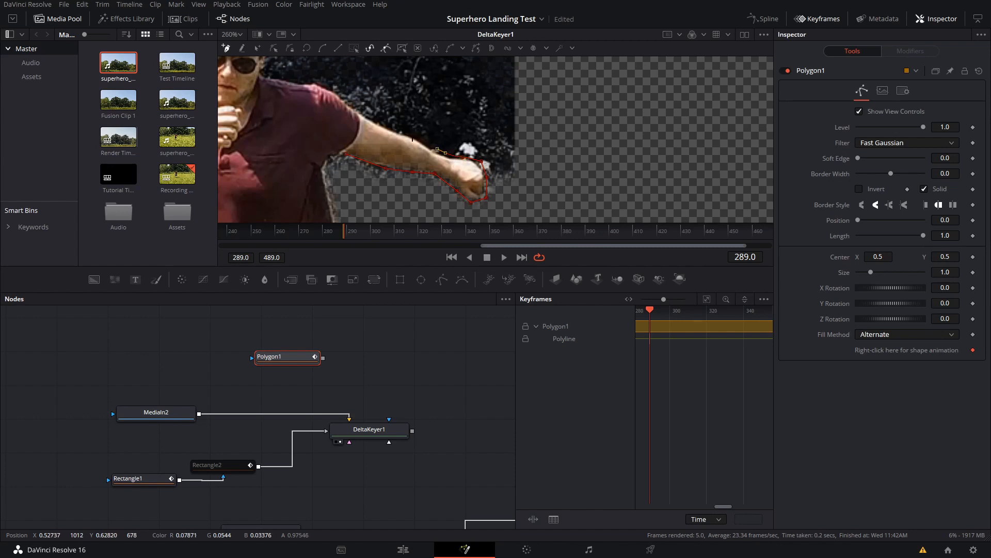
{"action": "left_click_drag", "start_coordinate": [350, 98], "coordinate": [374, 125]}
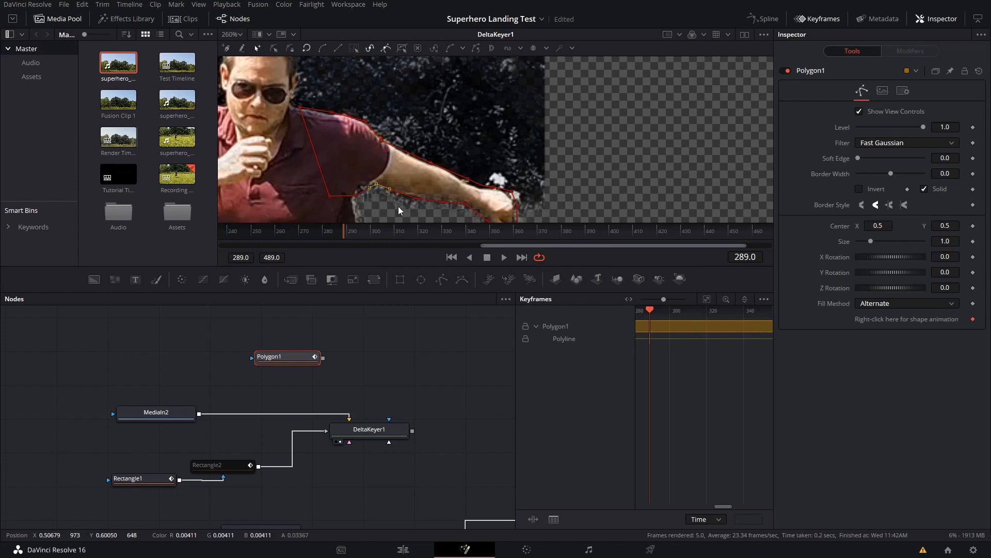
{"action": "scroll", "coordinate": [377, 196], "scroll_direction": "down", "scroll_amount": 5}
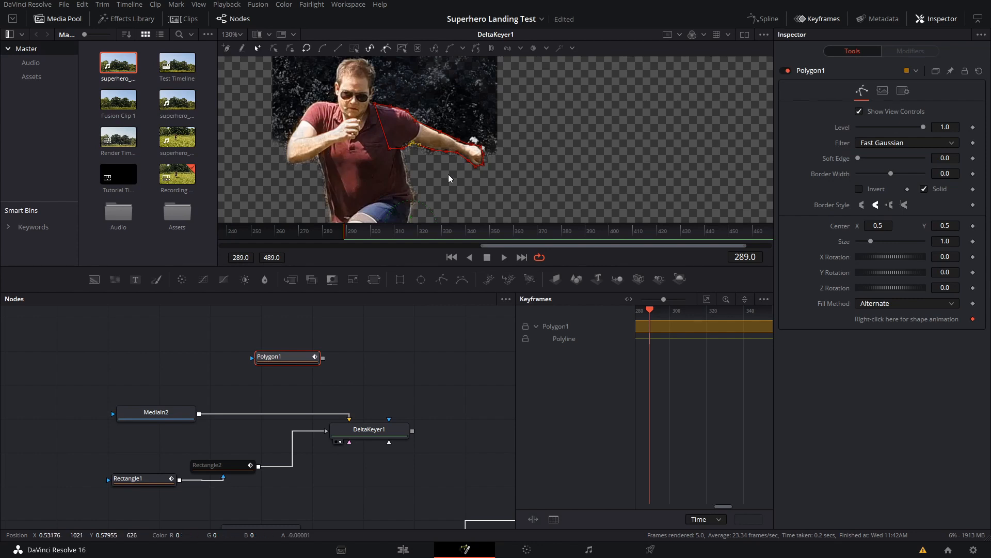
Re-enable Rectangle2 and insert Polygon1 into the connection between Rectangle2 and DeltaKeyer1
{"action": "left_click_drag", "start_coordinate": [291, 358], "coordinate": [290, 340]}
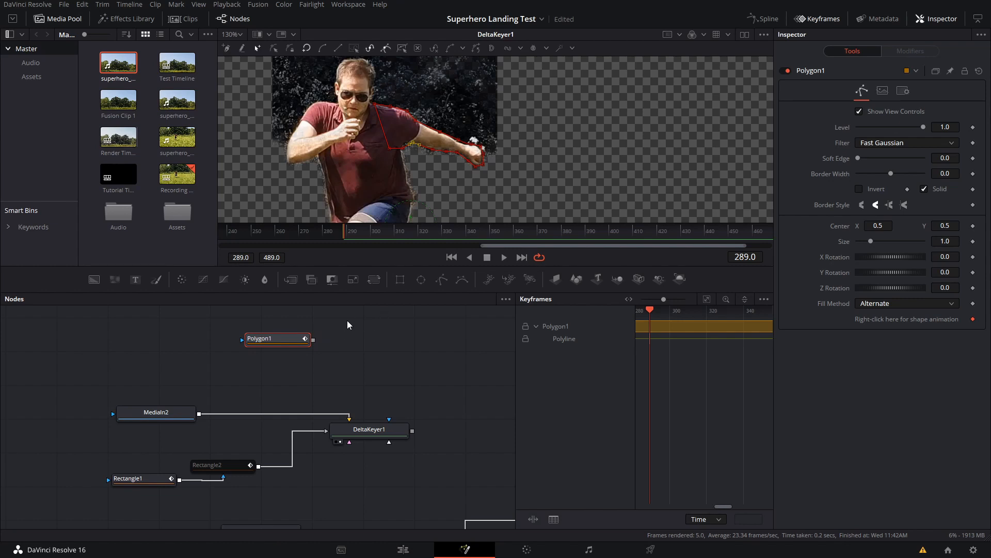
{"action": "left_click", "coordinate": [236, 465]}
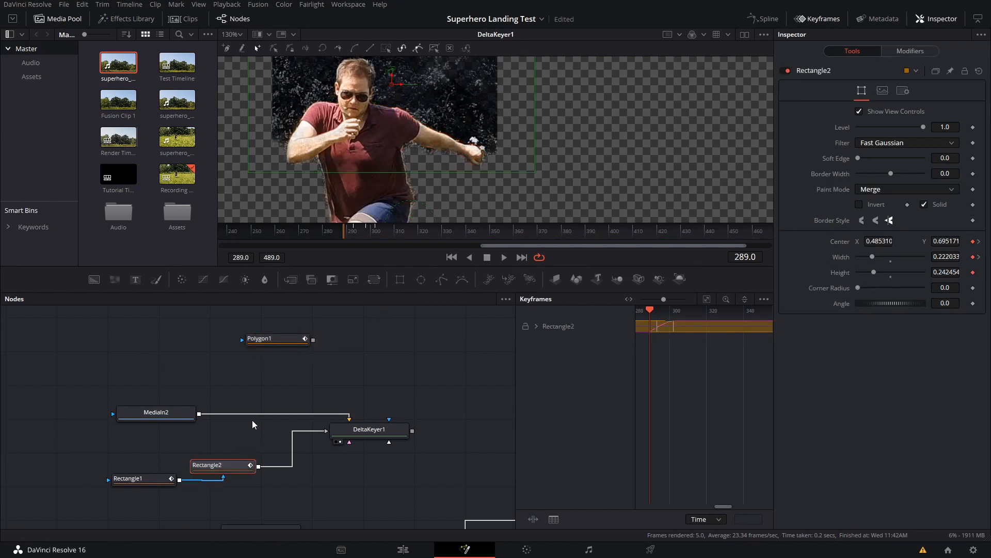
{"action": "left_click_drag", "start_coordinate": [287, 344], "coordinate": [299, 443]}
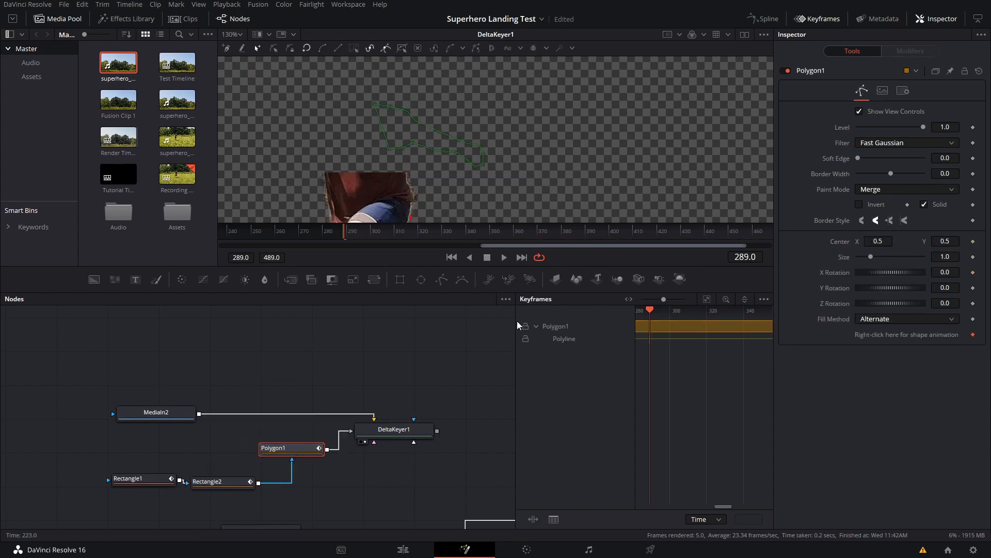
Set Polygon1's paint mode to Subtract and arrange Rectangle1, Rectangle2 and Polygon1 in a row below MediaIn2
{"action": "left_click", "coordinate": [883, 192]}
{"action": "left_click", "coordinate": [887, 224]}
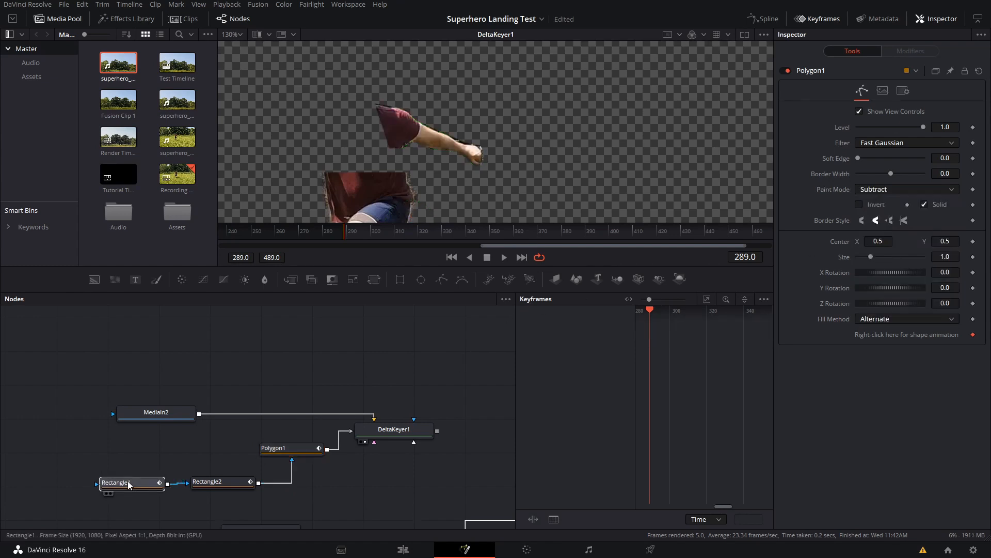
{"action": "left_click_drag", "start_coordinate": [134, 480], "coordinate": [103, 482]}
{"action": "left_click_drag", "start_coordinate": [223, 486], "coordinate": [205, 479]}
{"action": "left_click_drag", "start_coordinate": [282, 450], "coordinate": [309, 471]}
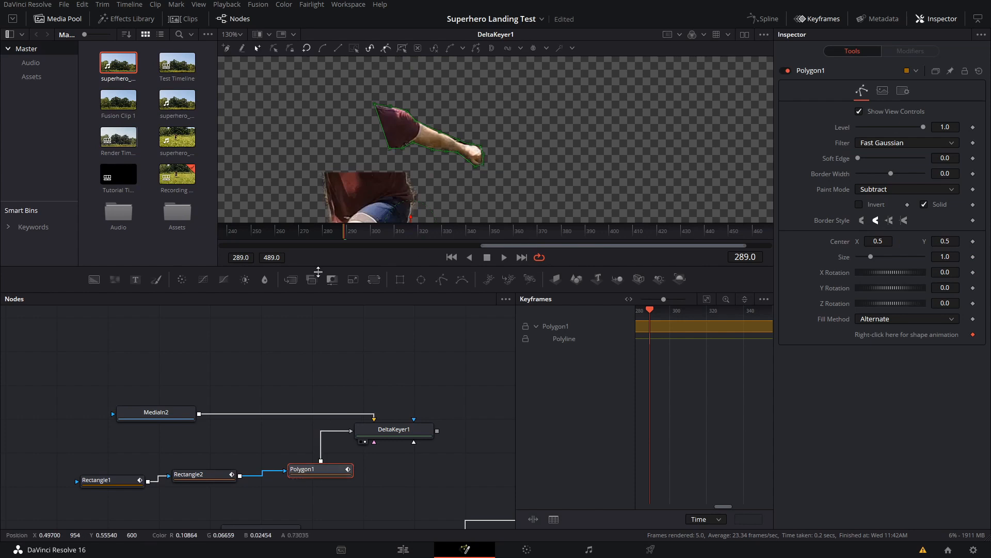
Compare the Rectangle2 and Polygon1 masks, and disable Rectangle2 again to show the full key while masking the arm
{"action": "left_click", "coordinate": [202, 474]}
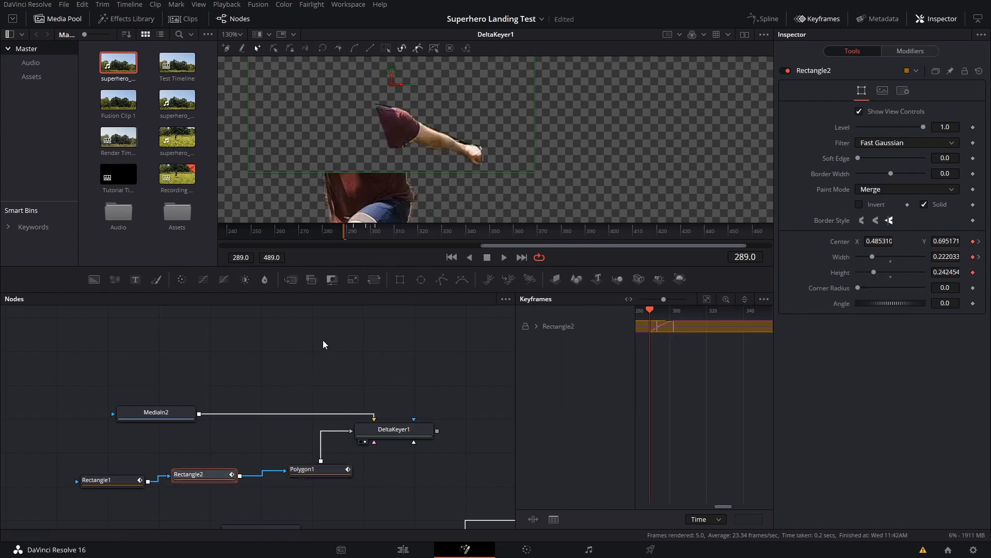
{"action": "left_click", "coordinate": [324, 474]}
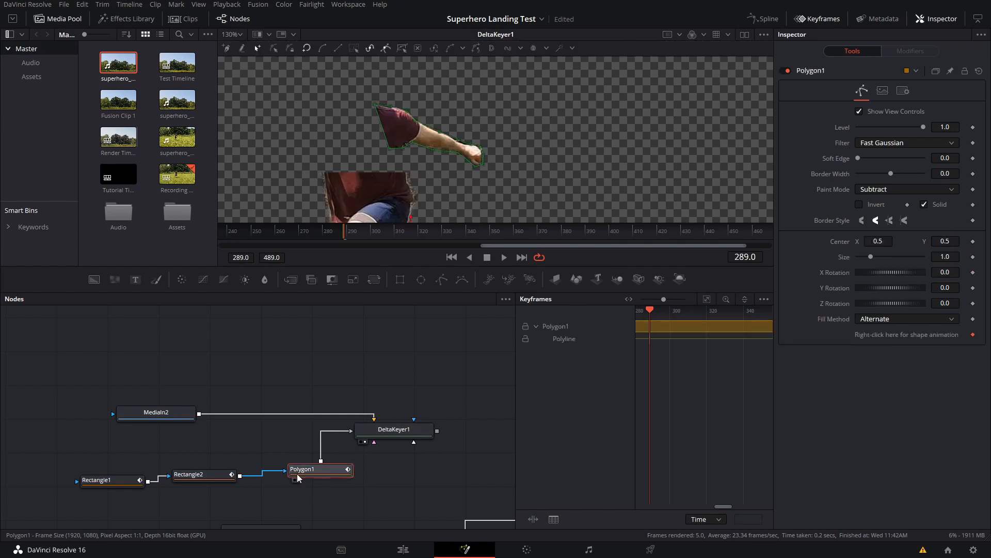
{"action": "left_click", "coordinate": [221, 475]}
{"action": "key", "text": "ctrl+p"}
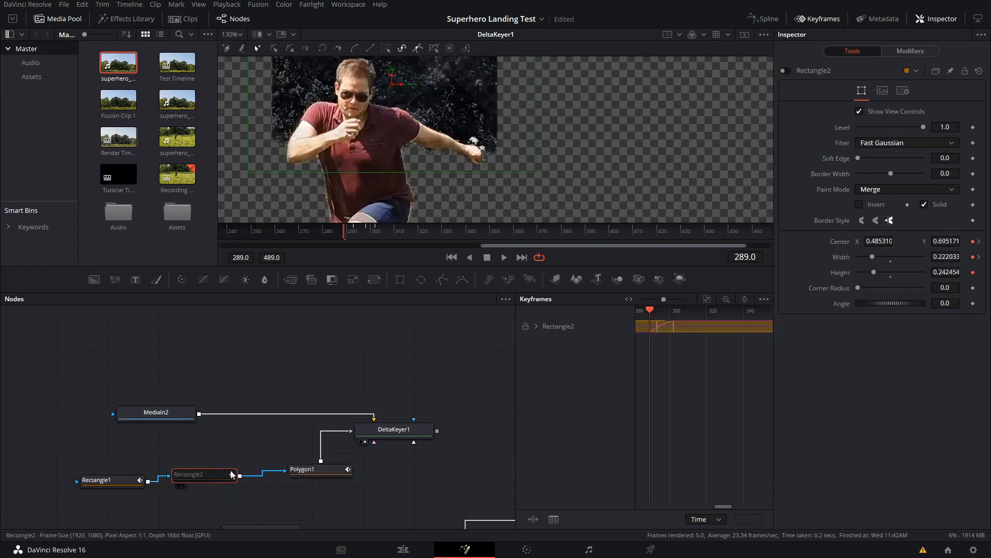
Review the keyframing options for Polygon1's shape animation
{"action": "left_click", "coordinate": [332, 472]}
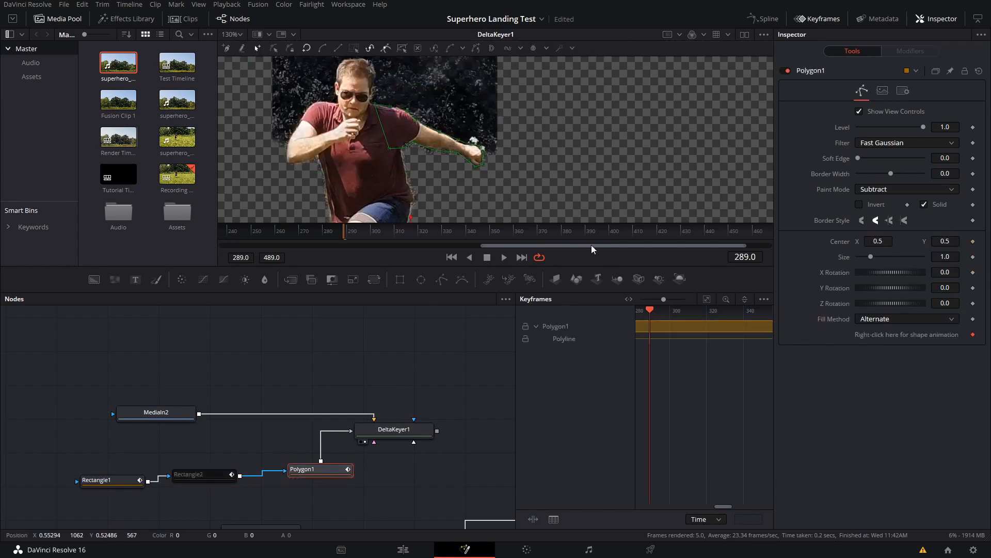
{"action": "right_click", "coordinate": [880, 336]}
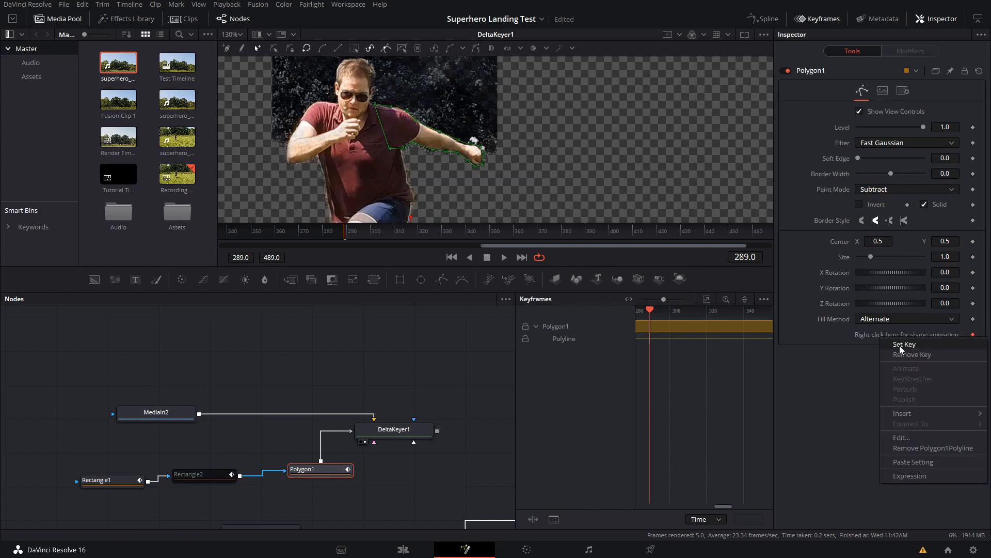
{"action": "left_click", "coordinate": [860, 353]}
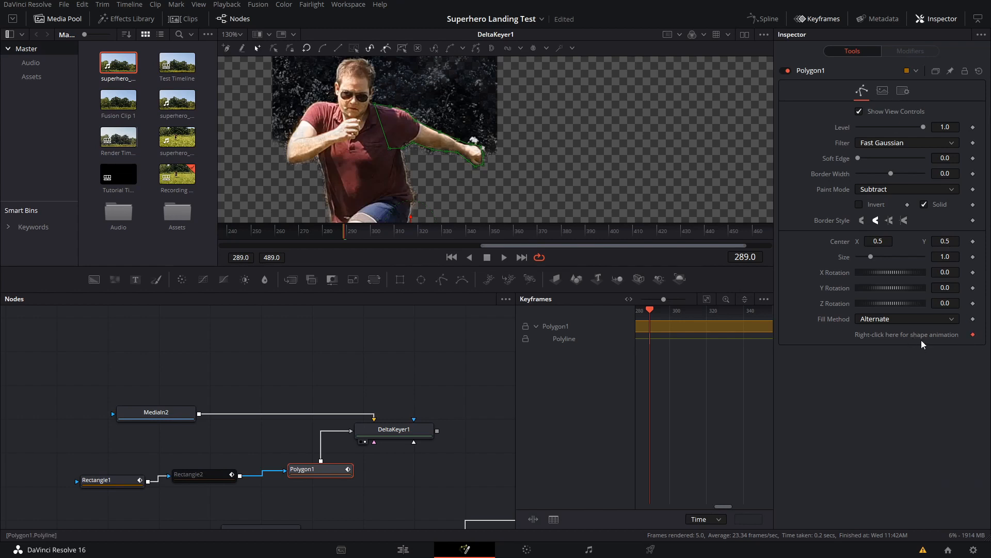
At frame 290, move Polygon1's forearm and fist points up to follow the raised arm
{"action": "scroll", "coordinate": [486, 184], "scroll_direction": "up", "scroll_amount": 2}
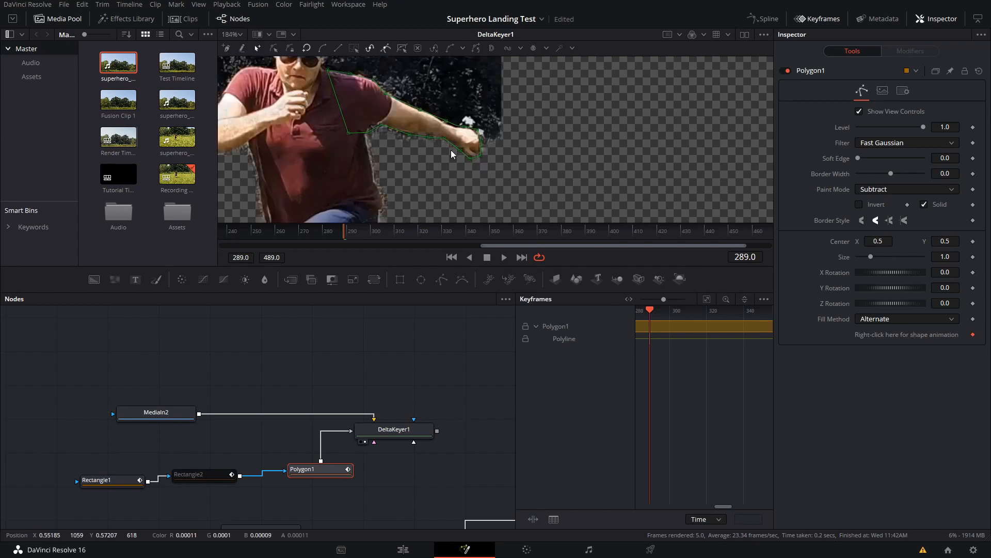
{"action": "key", "text": "Right"}
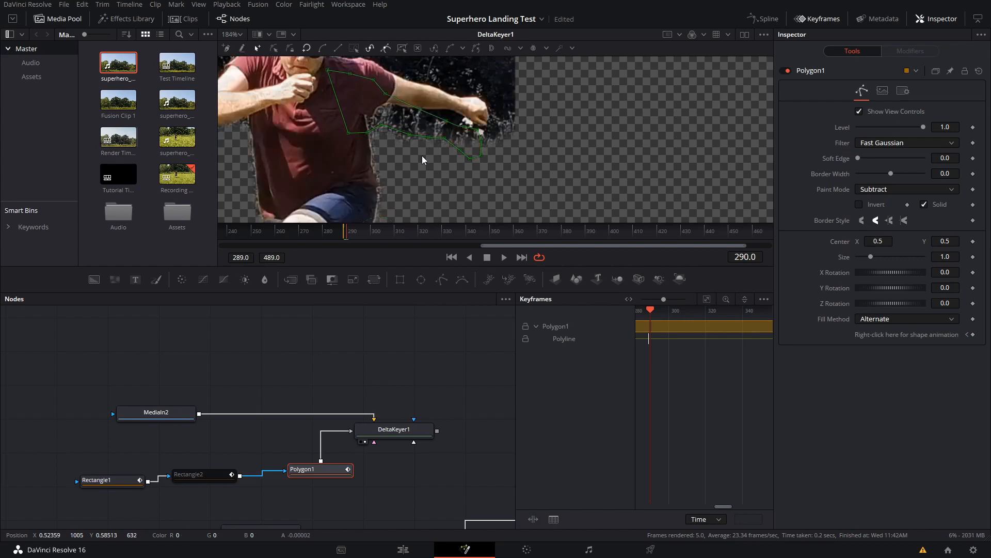
{"action": "left_click_drag", "start_coordinate": [519, 179], "coordinate": [377, 97]}
{"action": "left_click_drag", "start_coordinate": [516, 202], "coordinate": [434, 124]}
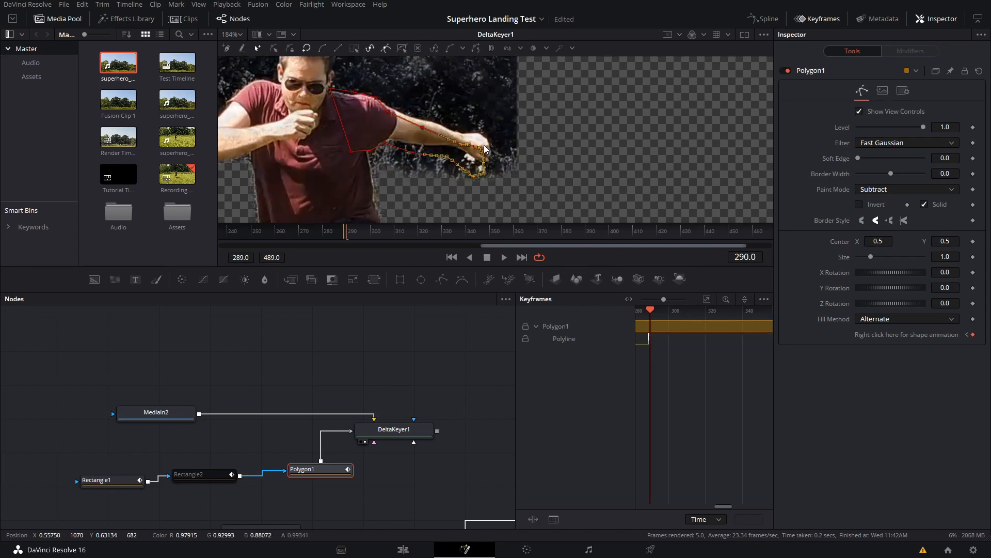
{"action": "left_click_drag", "start_coordinate": [479, 147], "coordinate": [486, 134]}
{"action": "left_click", "coordinate": [458, 139]}
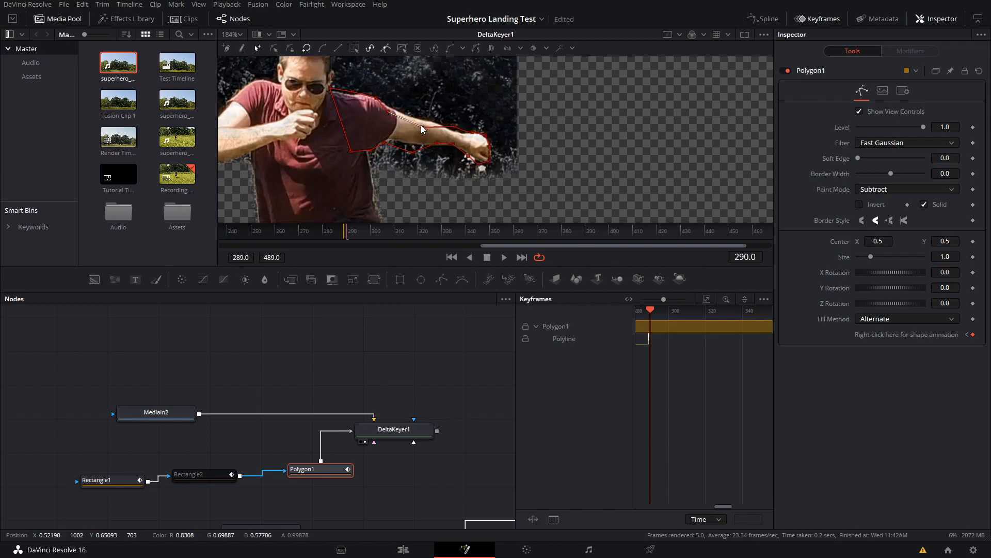
Refine Polygon1's points along the sleeve, forearm and fist at frame 290 so the outline hugs the arm
{"action": "left_click_drag", "start_coordinate": [422, 127], "coordinate": [423, 119]}
{"action": "left_click_drag", "start_coordinate": [412, 152], "coordinate": [457, 136]}
{"action": "left_click", "coordinate": [438, 146]}
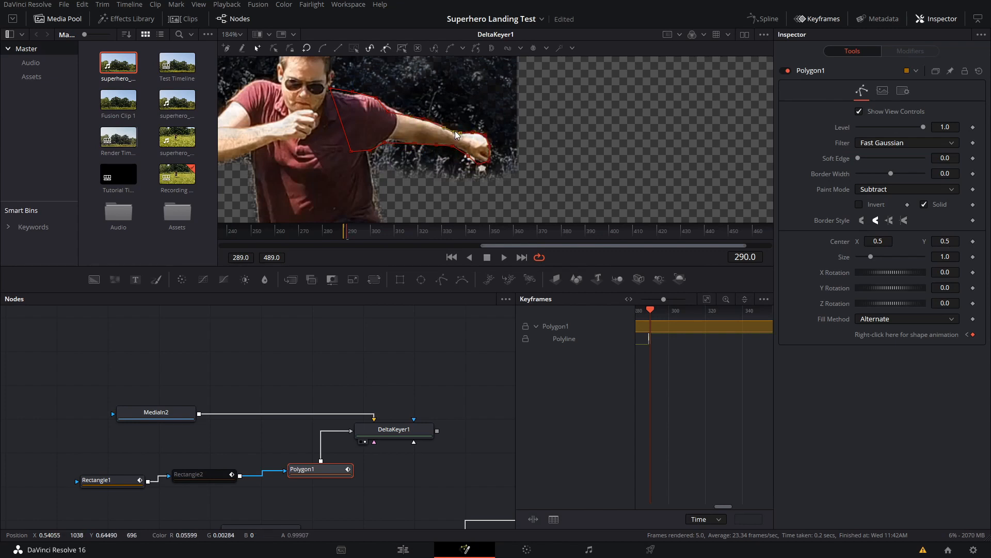
{"action": "left_click_drag", "start_coordinate": [390, 112], "coordinate": [398, 107]}
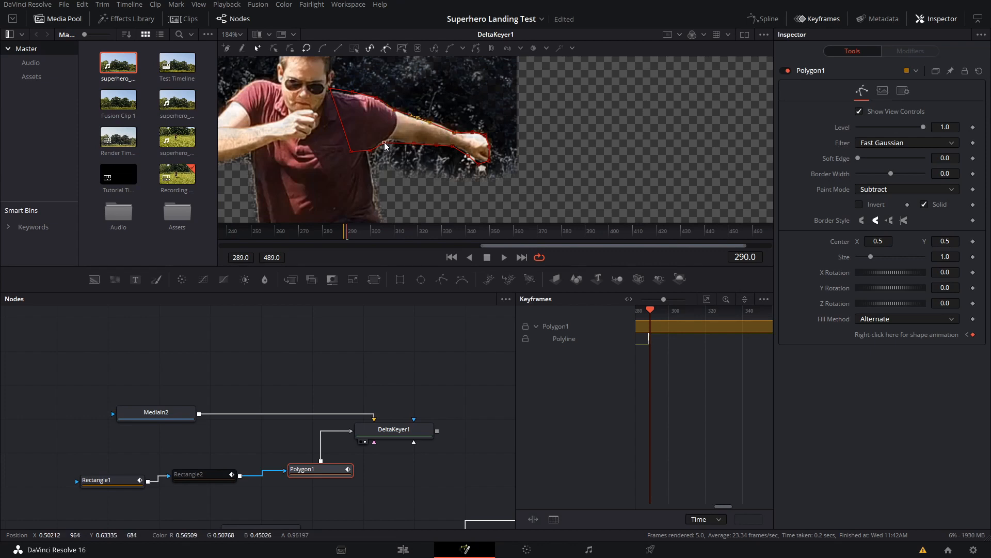
{"action": "left_click_drag", "start_coordinate": [521, 122], "coordinate": [464, 176]}
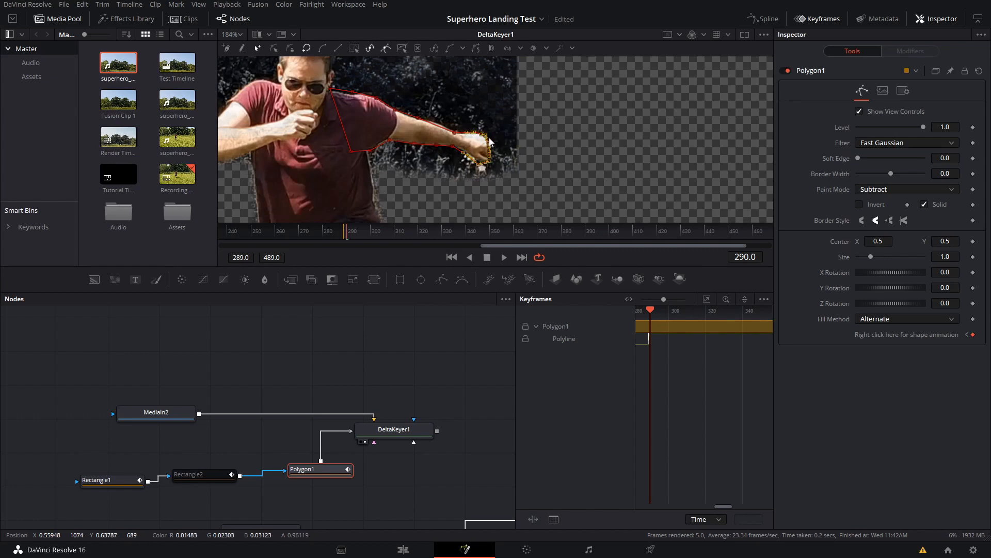
{"action": "left_click", "coordinate": [541, 134]}
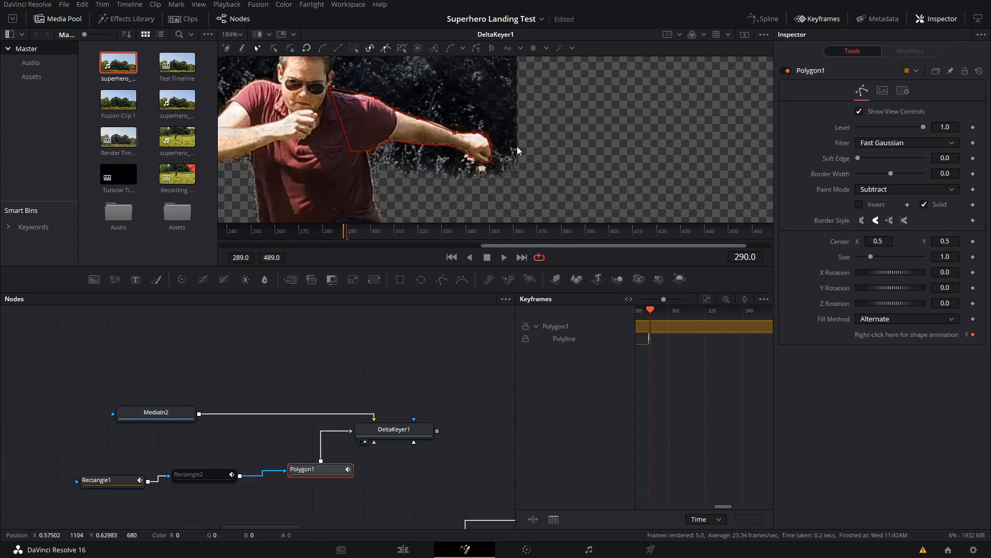
{"action": "left_click_drag", "start_coordinate": [516, 147], "coordinate": [537, 164]}
At frame 291, move the whole Polygon1 outline up to the shoulder and arm
{"action": "key", "text": "Right"}
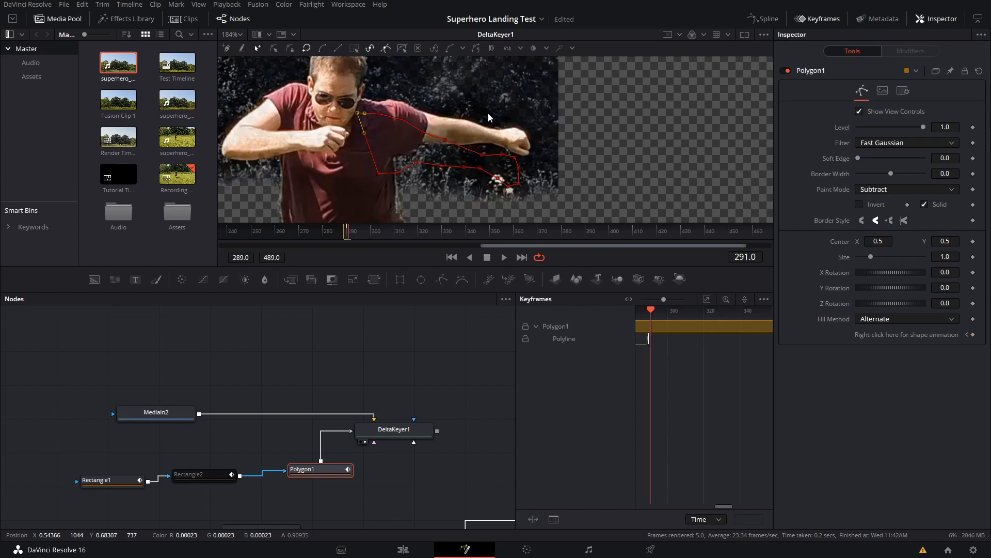
{"action": "left_click_drag", "start_coordinate": [581, 219], "coordinate": [346, 120]}
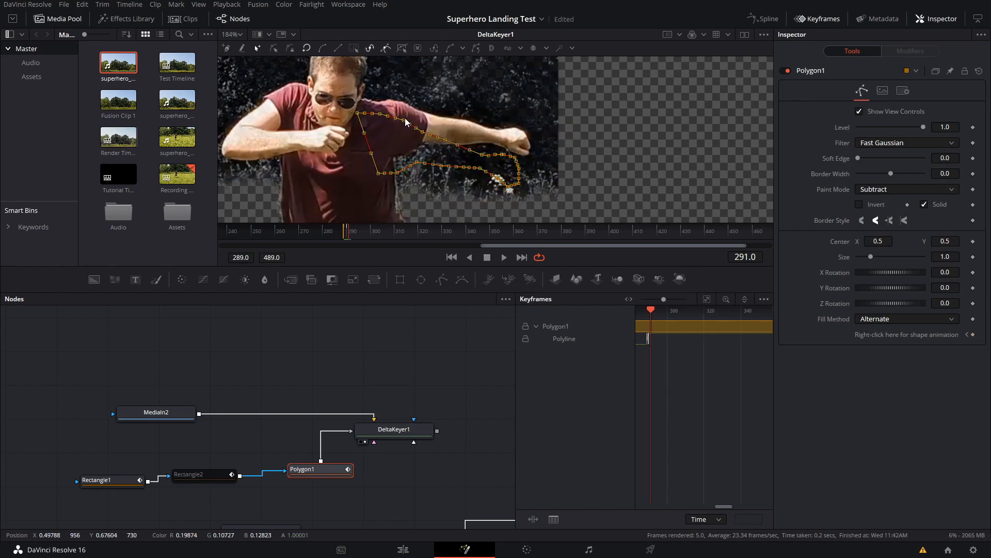
{"action": "left_click_drag", "start_coordinate": [405, 123], "coordinate": [407, 105]}
Fit Polygon1's points around the fist, the forearm's underside and the shoulder at frame 291
{"action": "left_click_drag", "start_coordinate": [553, 111], "coordinate": [484, 188]}
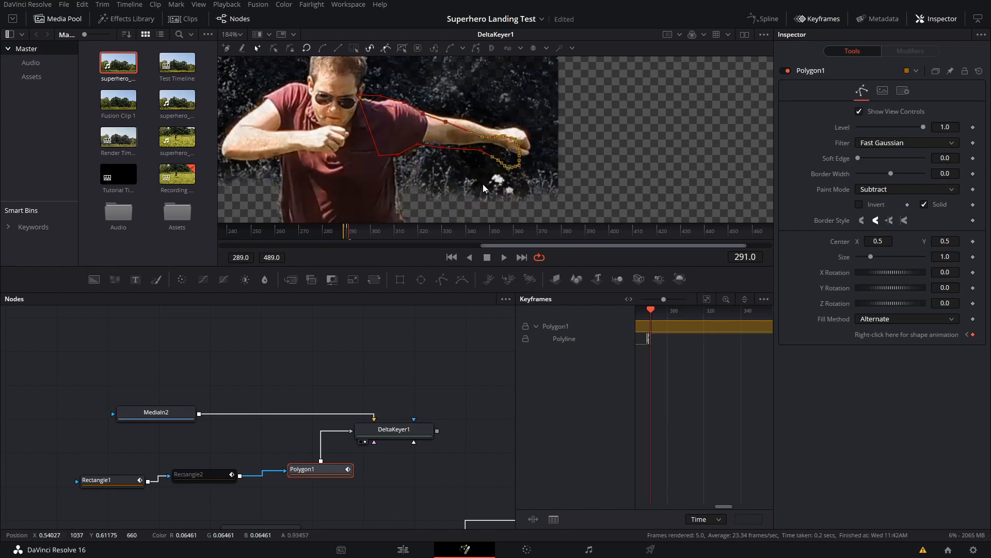
{"action": "left_click_drag", "start_coordinate": [519, 143], "coordinate": [453, 117]}
{"action": "left_click", "coordinate": [538, 154]}
{"action": "left_click_drag", "start_coordinate": [466, 151], "coordinate": [483, 147]}
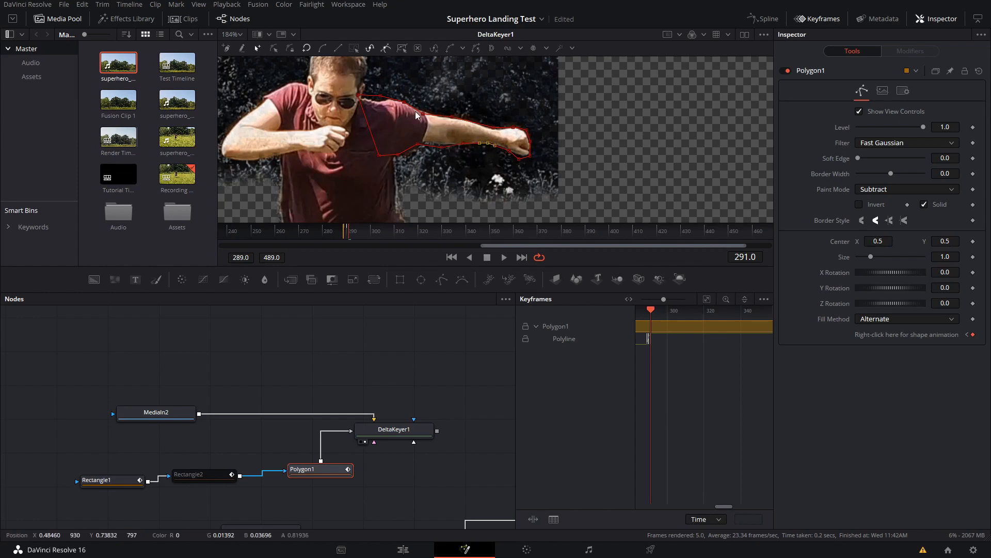
{"action": "left_click", "coordinate": [440, 147]}
{"action": "left_click", "coordinate": [359, 96]}
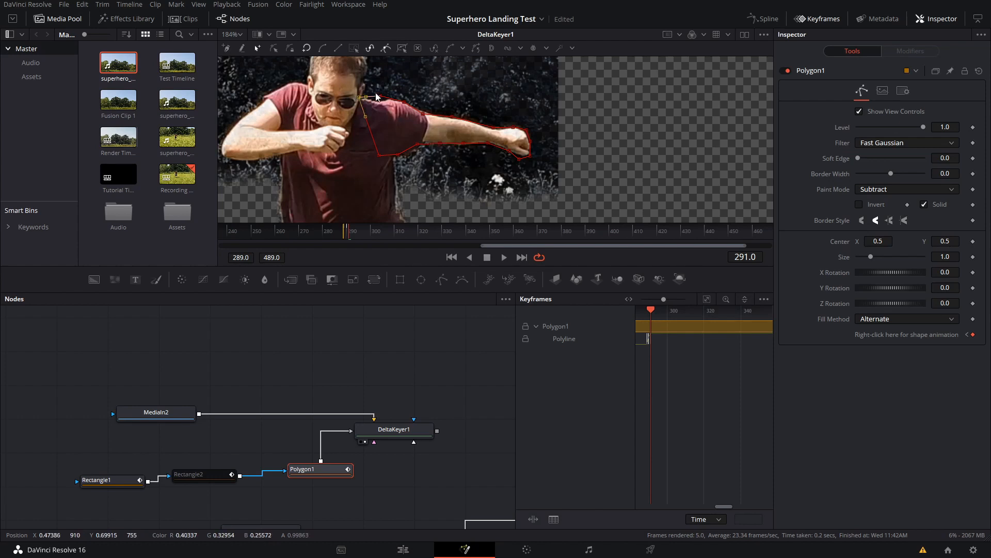
{"action": "left_click", "coordinate": [380, 97]}
At frame 292, move the whole Polygon1 outline up and outward to follow the raised arm
{"action": "key", "text": "Right"}
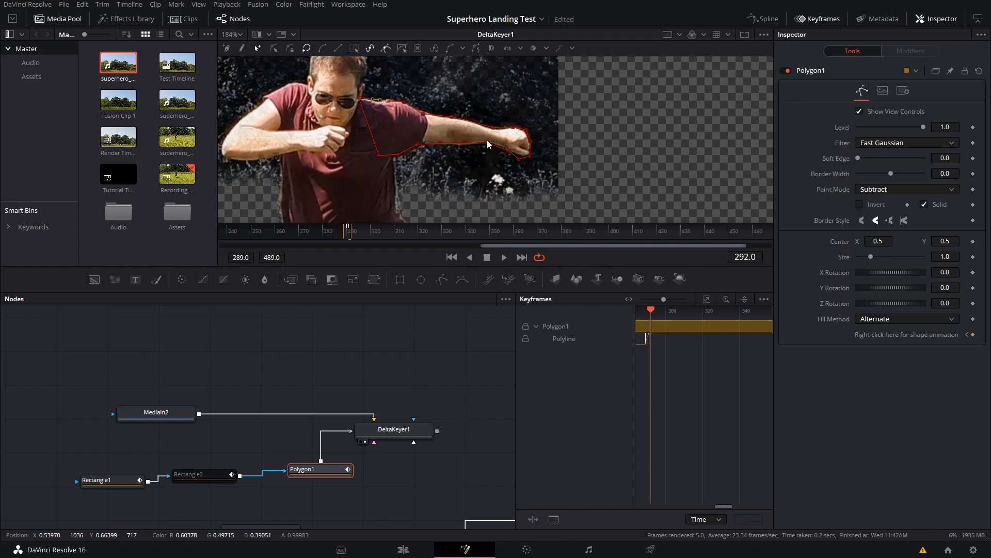
{"action": "left_click_drag", "start_coordinate": [603, 188], "coordinate": [345, 76]}
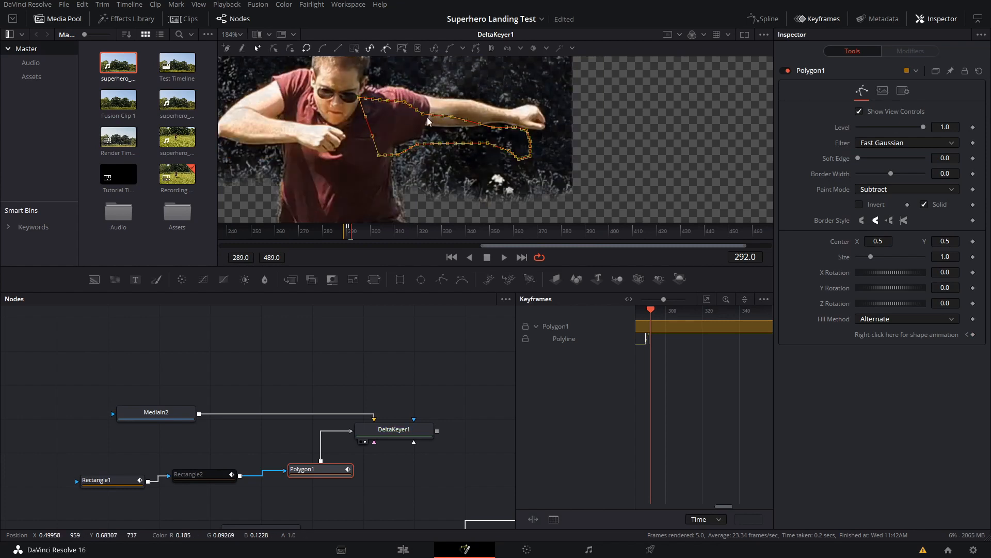
{"action": "left_click_drag", "start_coordinate": [451, 119], "coordinate": [468, 97]}
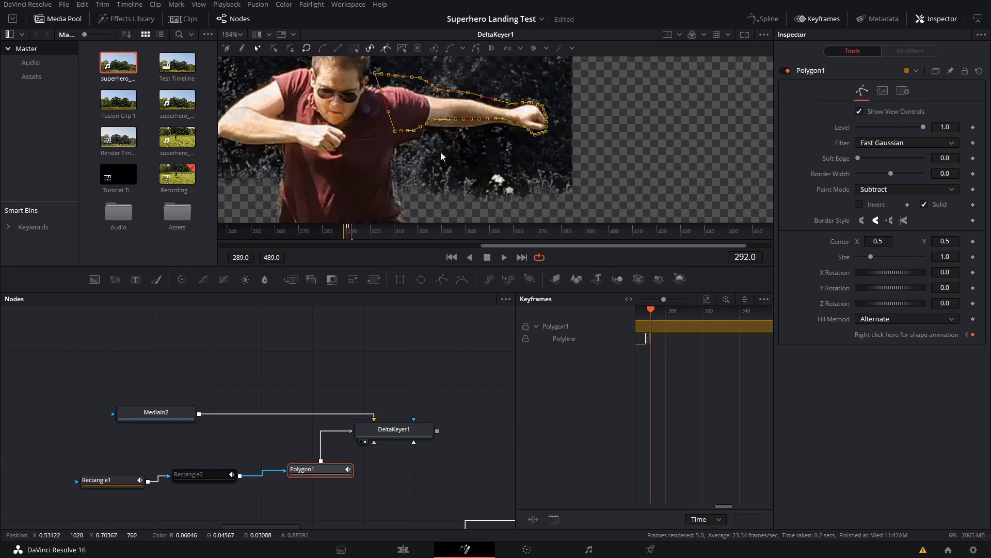
Fit Polygon1's points to the forearm's edges, the armpit and the top of the shoulder at frame 292
{"action": "left_click", "coordinate": [494, 151]}
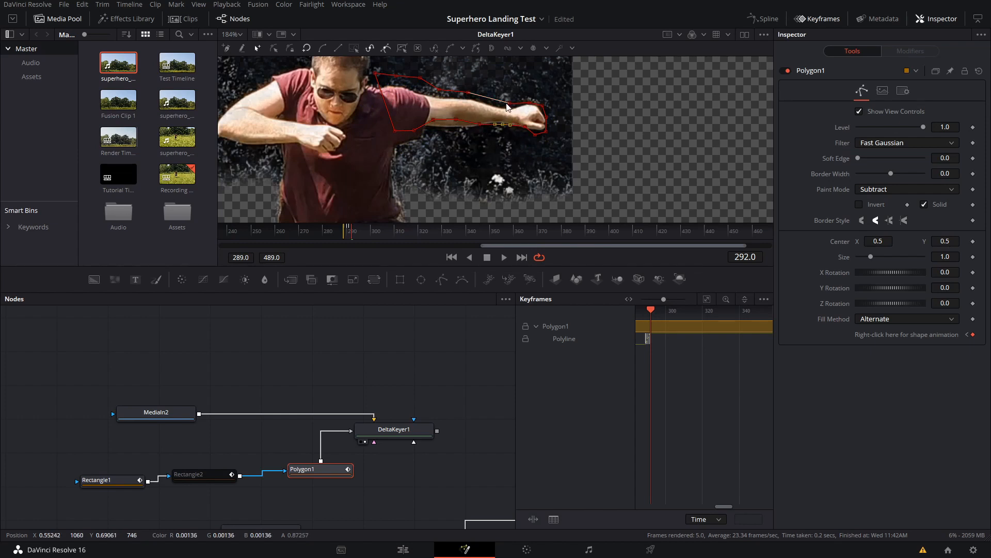
{"action": "left_click_drag", "start_coordinate": [506, 105], "coordinate": [508, 112]}
{"action": "left_click_drag", "start_coordinate": [462, 140], "coordinate": [367, 109]}
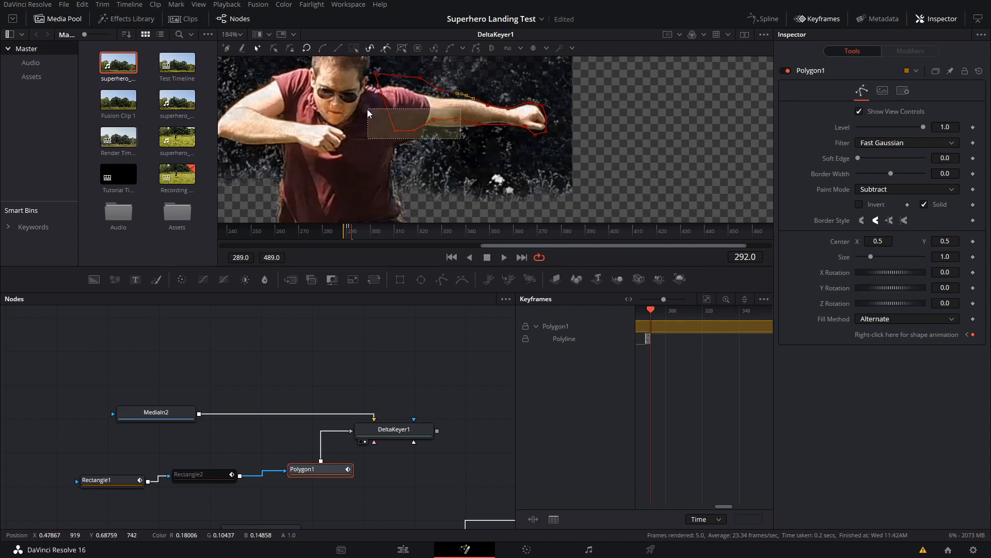
{"action": "left_click_drag", "start_coordinate": [454, 120], "coordinate": [438, 131]}
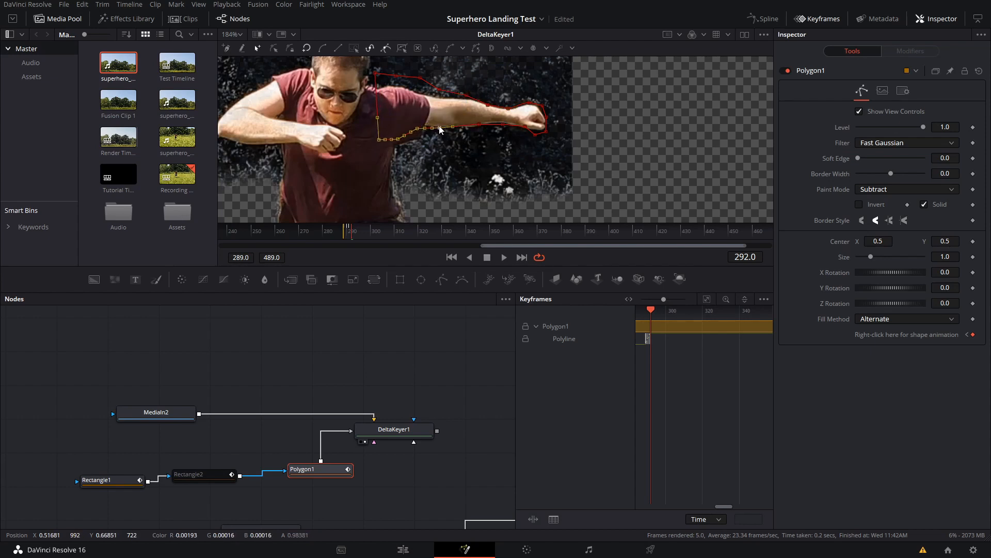
{"action": "left_click", "coordinate": [416, 88]}
{"action": "left_click_drag", "start_coordinate": [441, 89], "coordinate": [370, 91]}
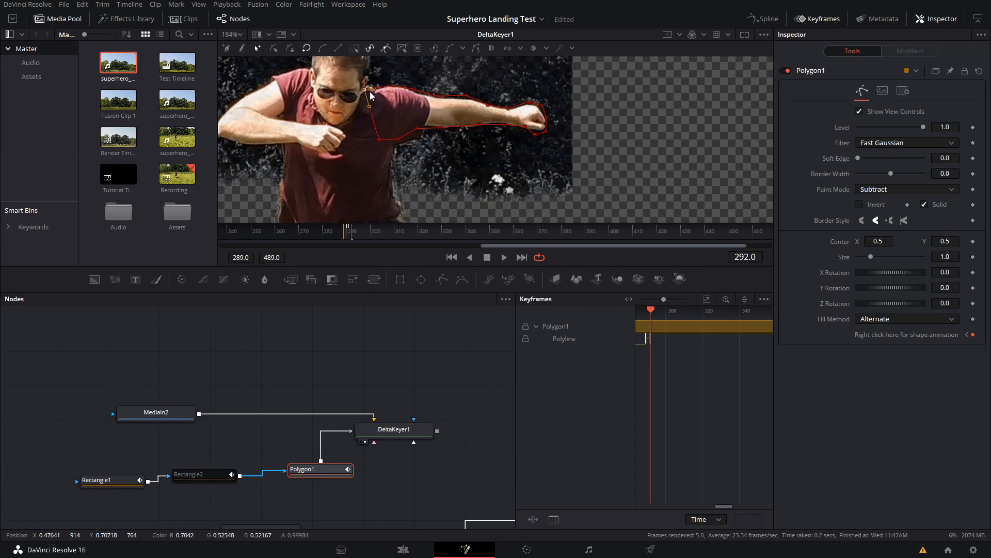
Step back and forth through frames 288 to 291 to check how Polygon1 follows the arm
{"action": "key", "text": "Left"}
{"action": "key", "text": "Left"}
{"action": "key", "text": "Left"}
{"action": "key", "text": "Left"}
{"action": "key", "text": "Right"}
{"action": "key", "text": "Right"}
{"action": "key", "text": "Right"}
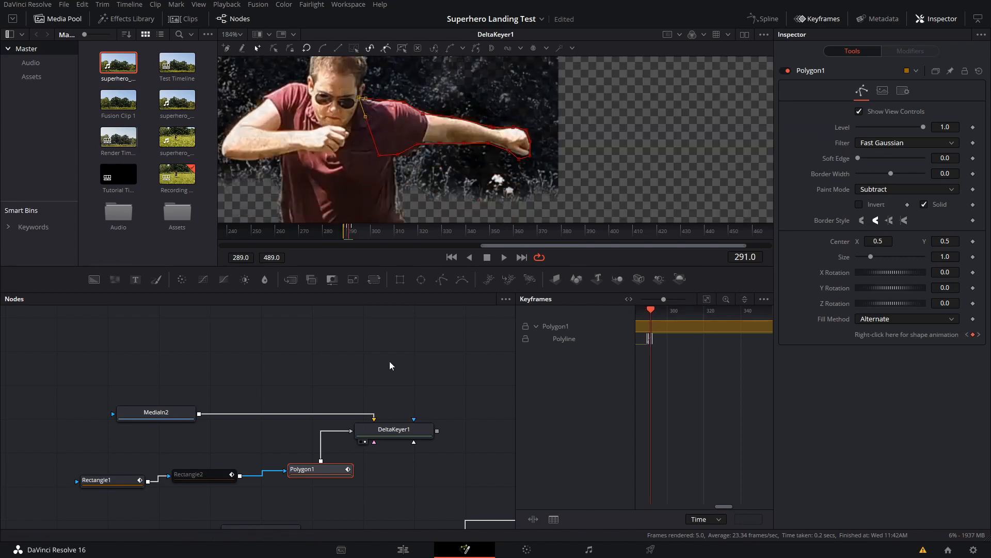
Re-enable the Rectangle2 mask so the area around the Polygon1 arm shape is masked out again
{"action": "left_click_drag", "start_coordinate": [207, 483], "coordinate": [228, 446]}
{"action": "left_click", "coordinate": [217, 437]}
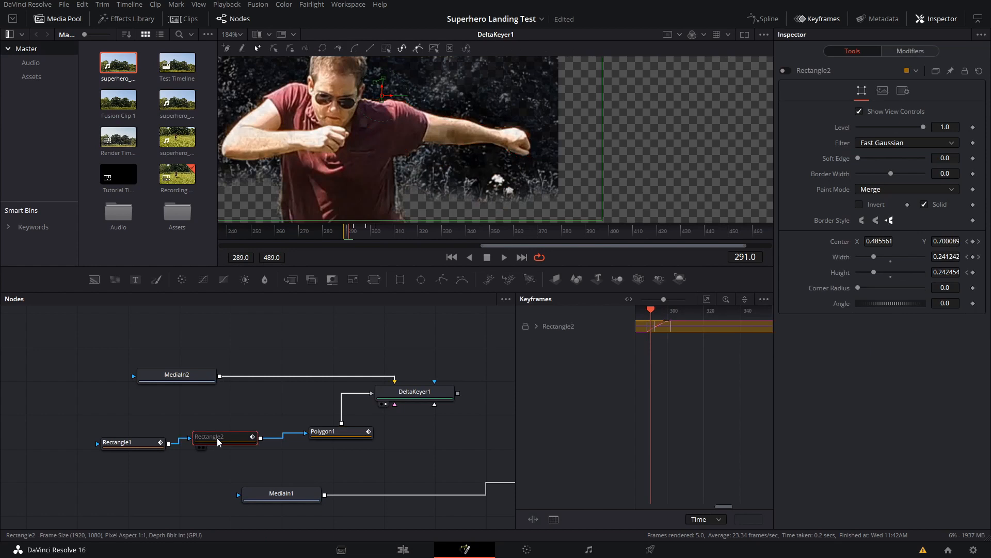
{"action": "key", "text": "ctrl+p"}
{"action": "left_click", "coordinate": [333, 330]}
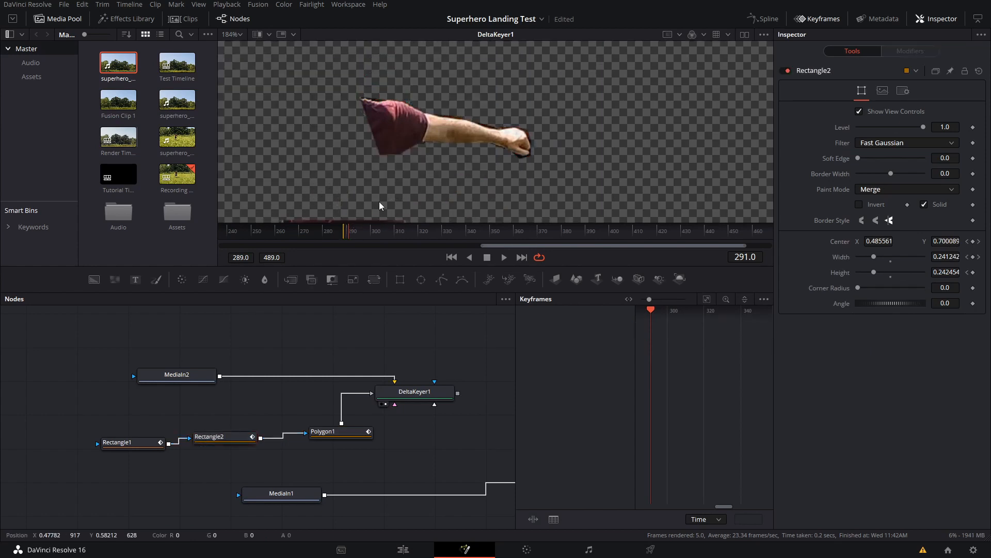
Step through the opening frames around 289 to review the isolated arm together with the keyed lower body
{"action": "scroll", "coordinate": [452, 143], "scroll_direction": "down", "scroll_amount": 4}
{"action": "left_click_drag", "start_coordinate": [435, 159], "coordinate": [441, 132]}
{"action": "key", "text": "Right"}
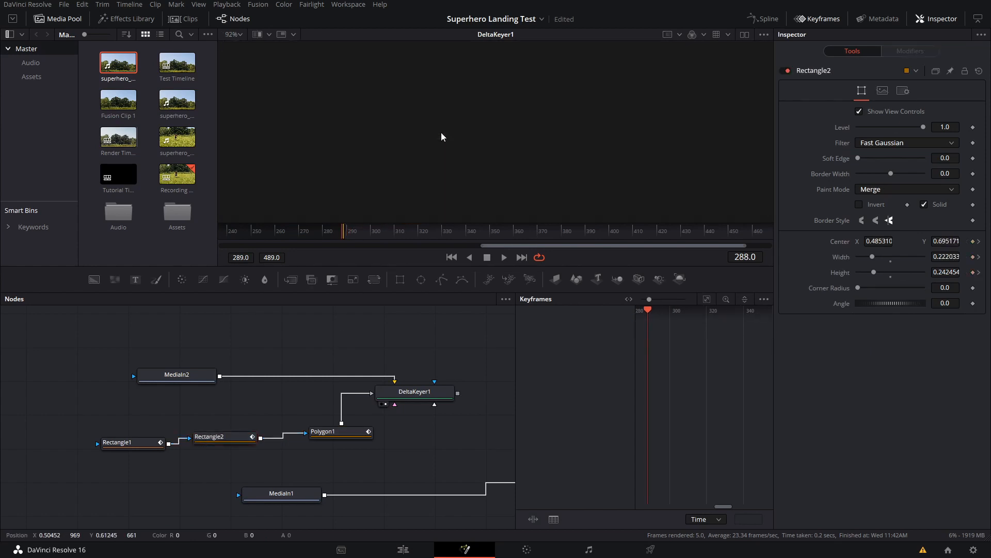
{"action": "key", "text": "Left"}
{"action": "key", "text": "Left"}
{"action": "key", "text": "Left"}
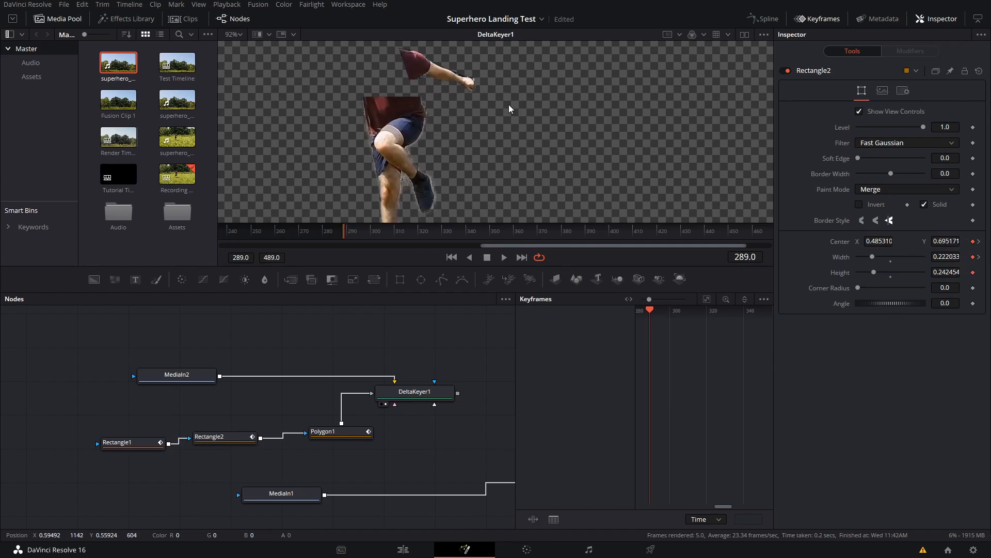
{"action": "scroll", "coordinate": [372, 103], "scroll_direction": "down", "scroll_amount": 4}
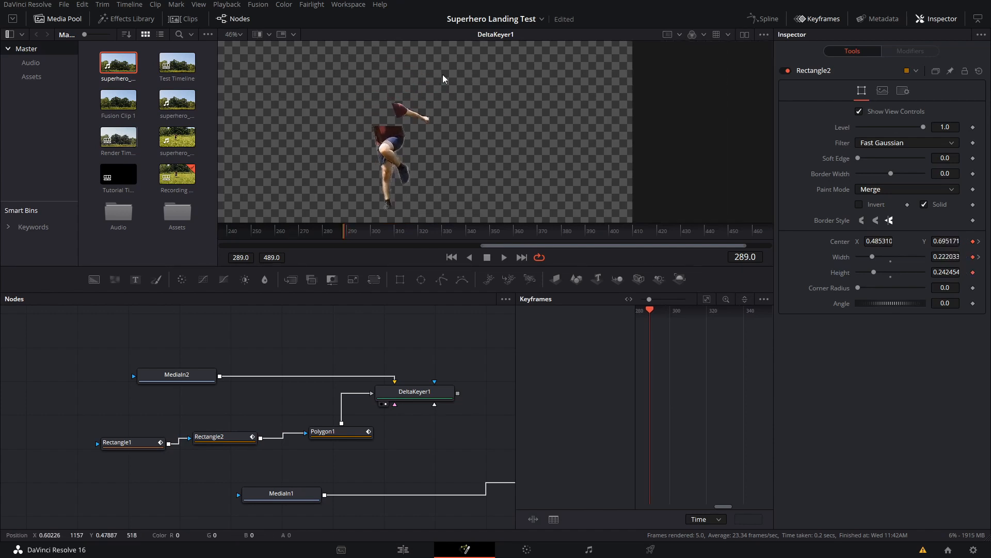
{"action": "scroll", "coordinate": [381, 124], "scroll_direction": "up", "scroll_amount": 4}
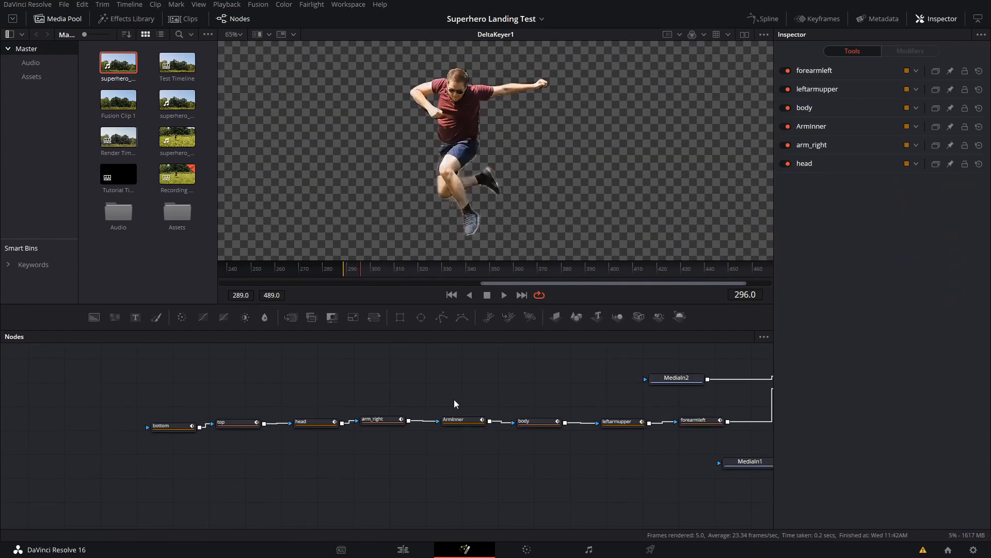
Select the mask nodes from head to forearmleft and examine their outlines on the man up to frame 303
{"action": "left_click_drag", "start_coordinate": [718, 445], "coordinate": [332, 411]}
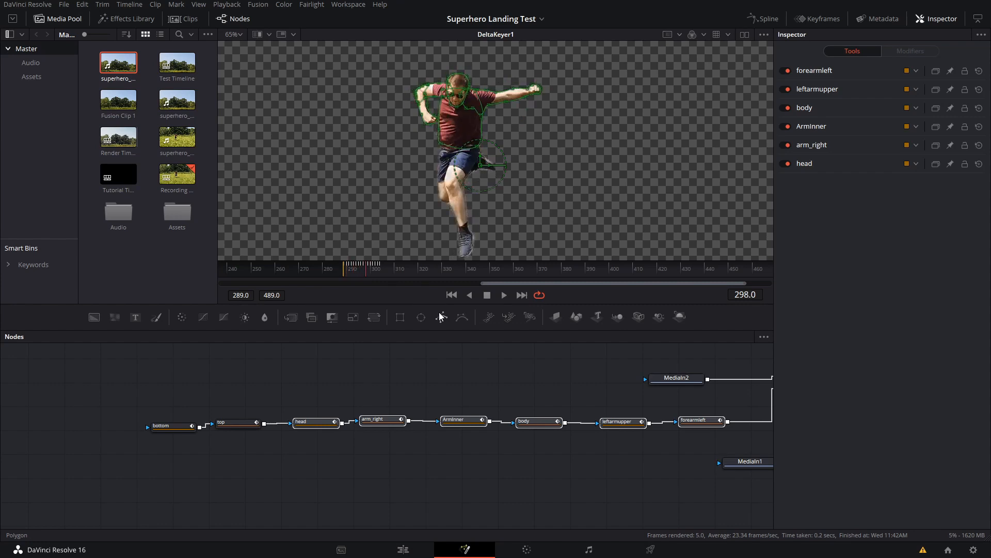
{"action": "key", "text": "Right"}
{"action": "left_click", "coordinate": [499, 419]}
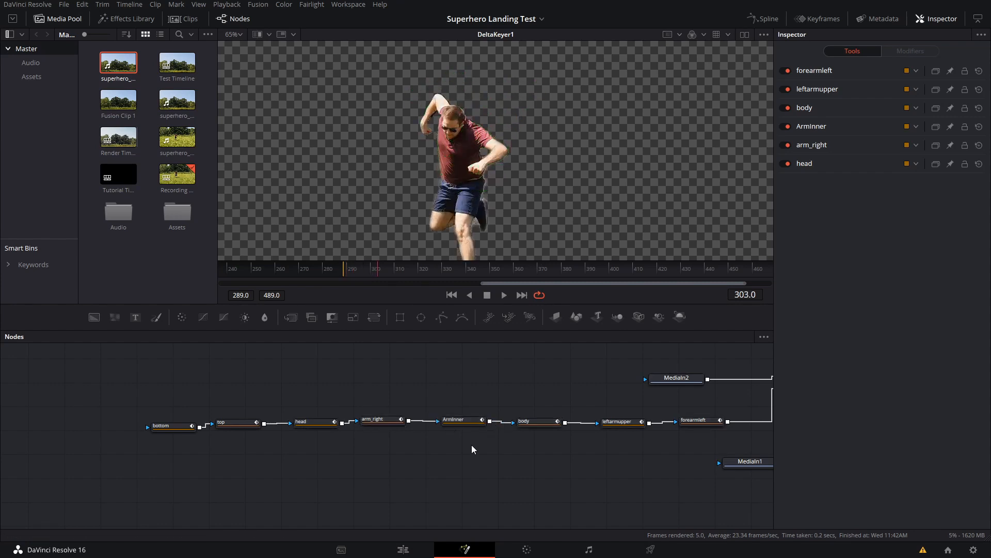
Examine the ArmInner, body, head and top masks one by one at frame 303
{"action": "left_click", "coordinate": [473, 422]}
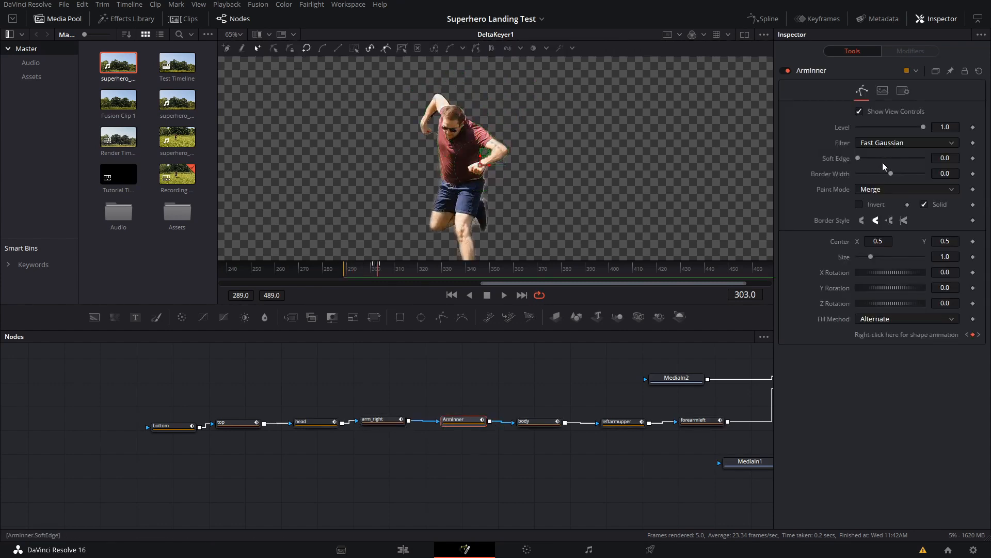
{"action": "left_click", "coordinate": [549, 426]}
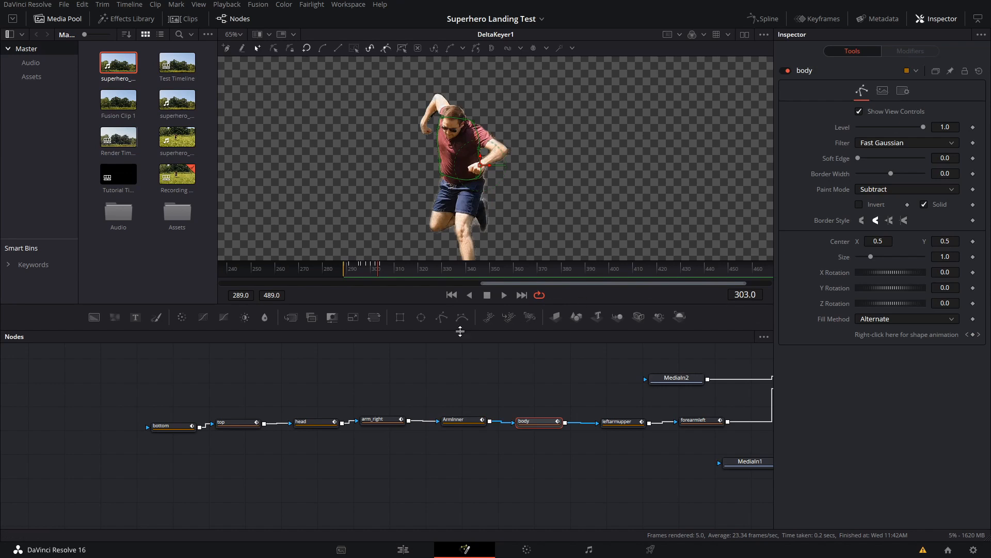
{"action": "left_click", "coordinate": [344, 381]}
{"action": "left_click", "coordinate": [301, 424]}
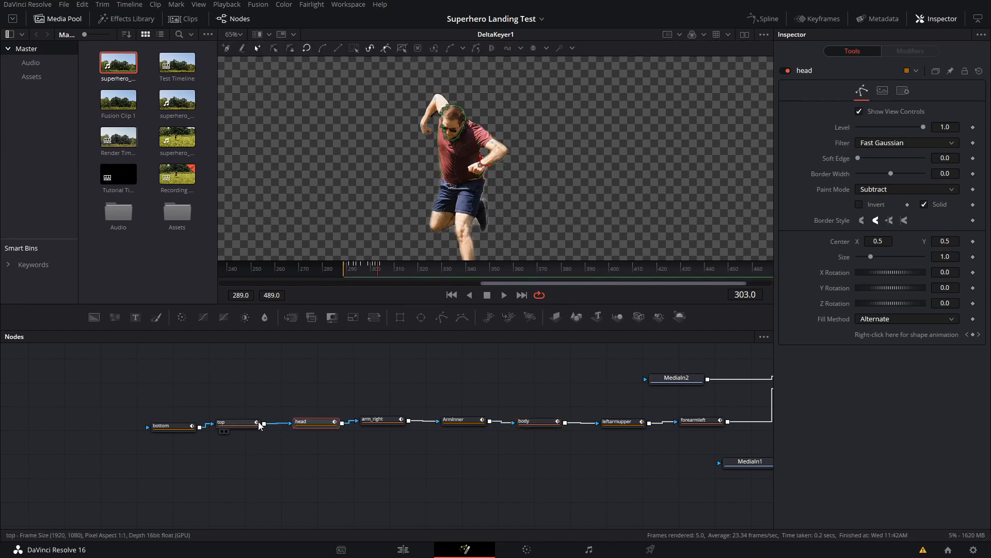
{"action": "left_click", "coordinate": [256, 423]}
{"action": "left_click_drag", "start_coordinate": [556, 132], "coordinate": [545, 189]}
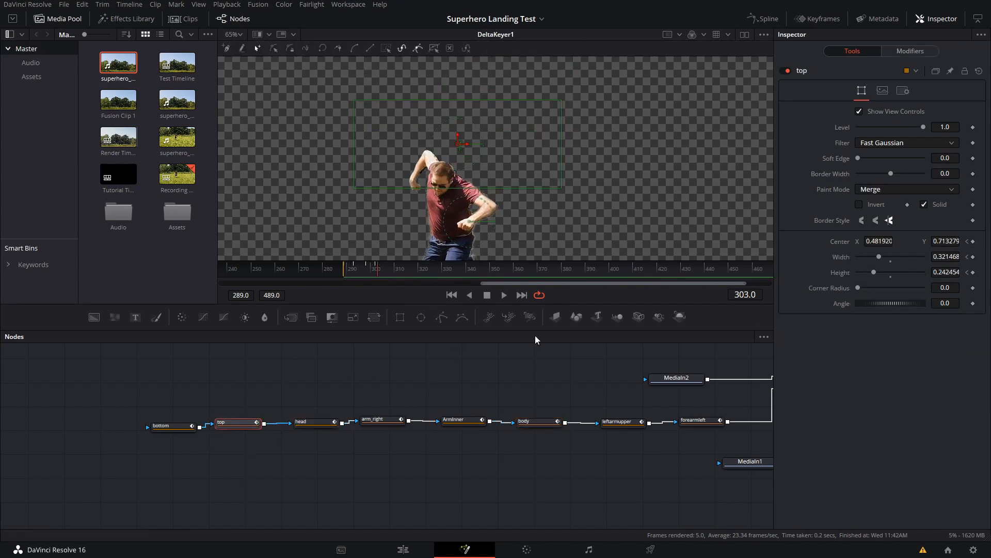
View the whole node chain and step back from frame 303 to 295 to review the masked figure
{"action": "left_click", "coordinate": [560, 369]}
{"action": "scroll", "coordinate": [576, 386], "scroll_direction": "down", "scroll_amount": 2}
{"action": "left_click_drag", "start_coordinate": [580, 387], "coordinate": [341, 383]}
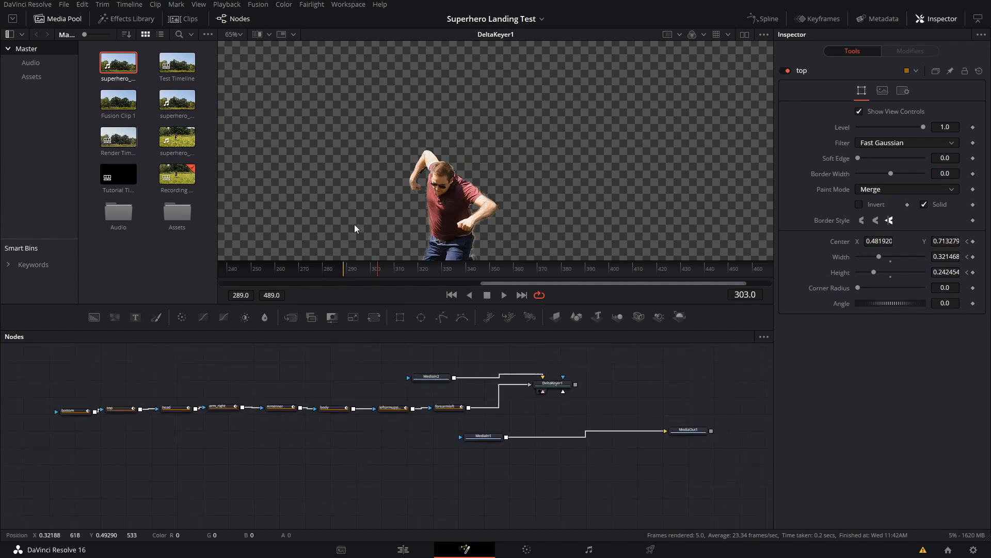
{"action": "key", "text": "Right"}
{"action": "key", "text": "Left"}
{"action": "key", "text": "Left"}
{"action": "key", "text": "Left"}
{"action": "key", "text": "Left"}
{"action": "key", "text": "Left"}
{"action": "key", "text": "Left"}
{"action": "key", "text": "Left"}
{"action": "key", "text": "Left"}
{"action": "key", "text": "Left"}
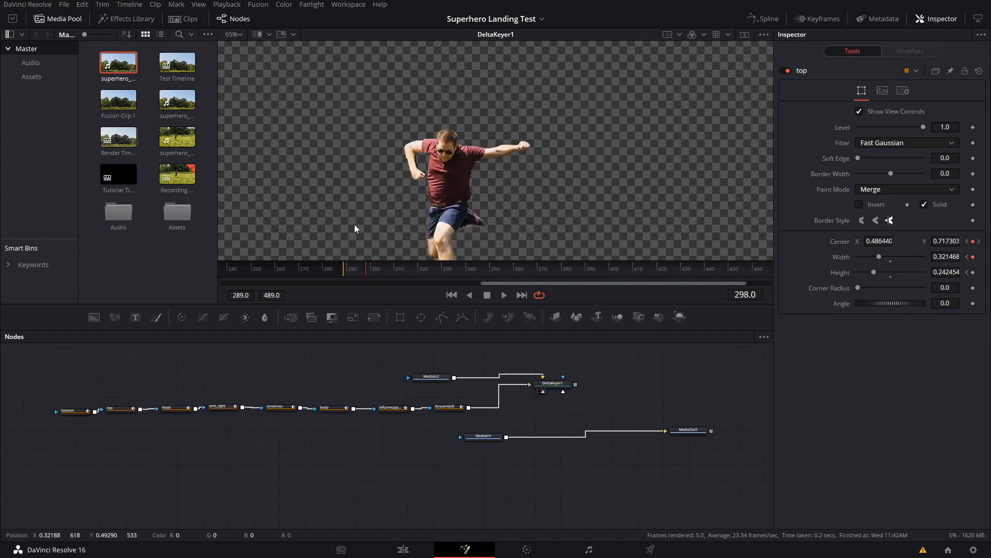
Examine the key edges around the legs and shoes at frame 295
{"action": "scroll", "coordinate": [354, 224], "scroll_direction": "up", "scroll_amount": 5}
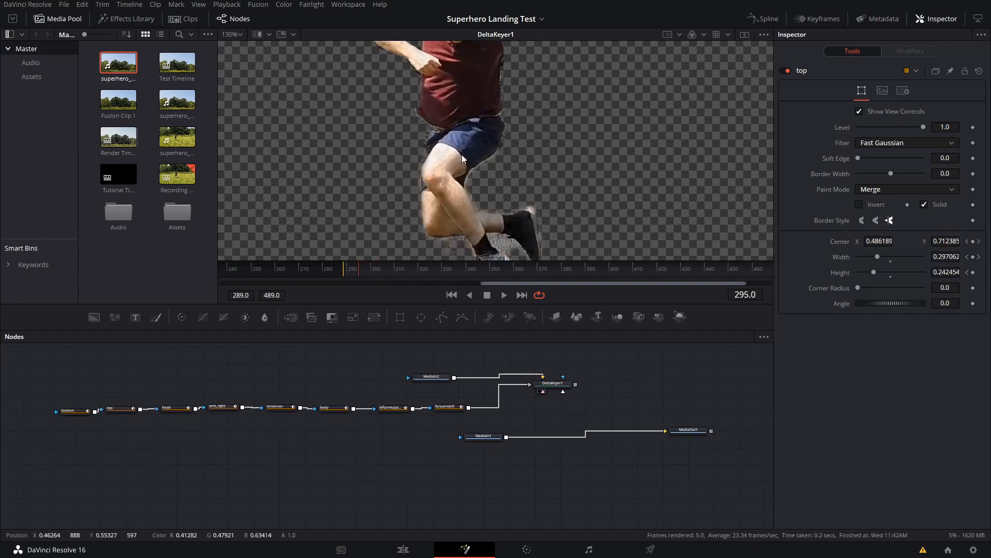
{"action": "left_click_drag", "start_coordinate": [468, 204], "coordinate": [384, 156]}
{"action": "scroll", "coordinate": [427, 218], "scroll_direction": "up", "scroll_amount": 2}
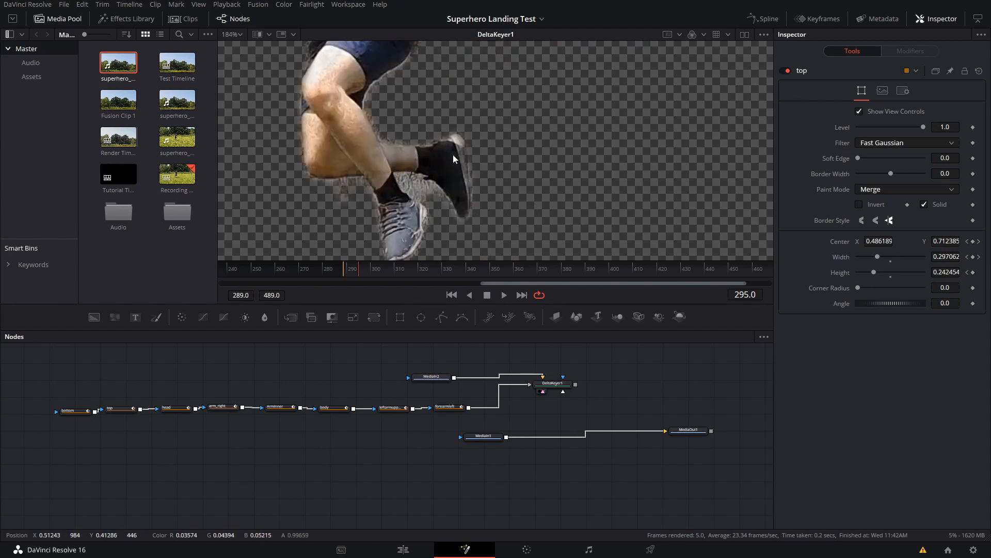
{"action": "scroll", "coordinate": [408, 155], "scroll_direction": "down", "scroll_amount": 3}
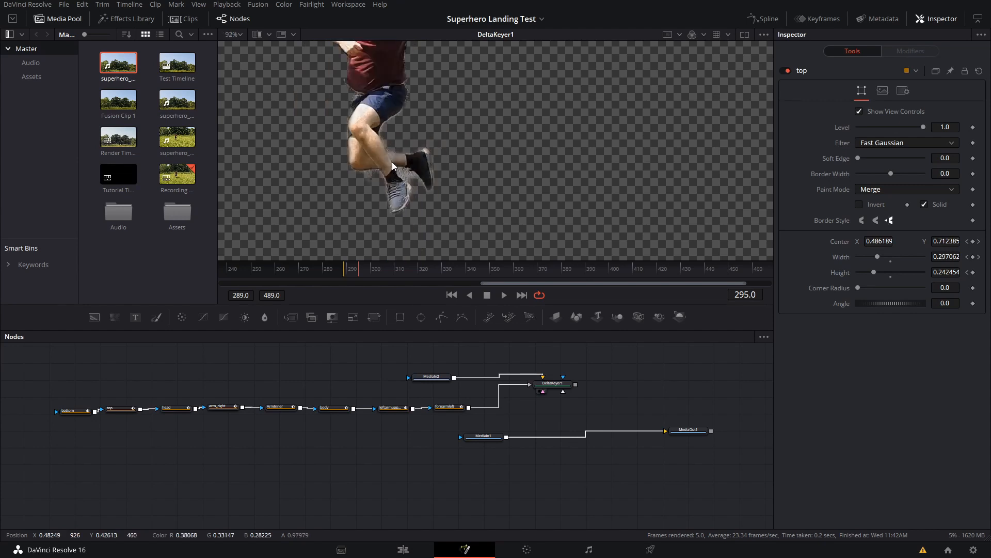
{"action": "scroll", "coordinate": [437, 177], "scroll_direction": "down", "scroll_amount": 3}
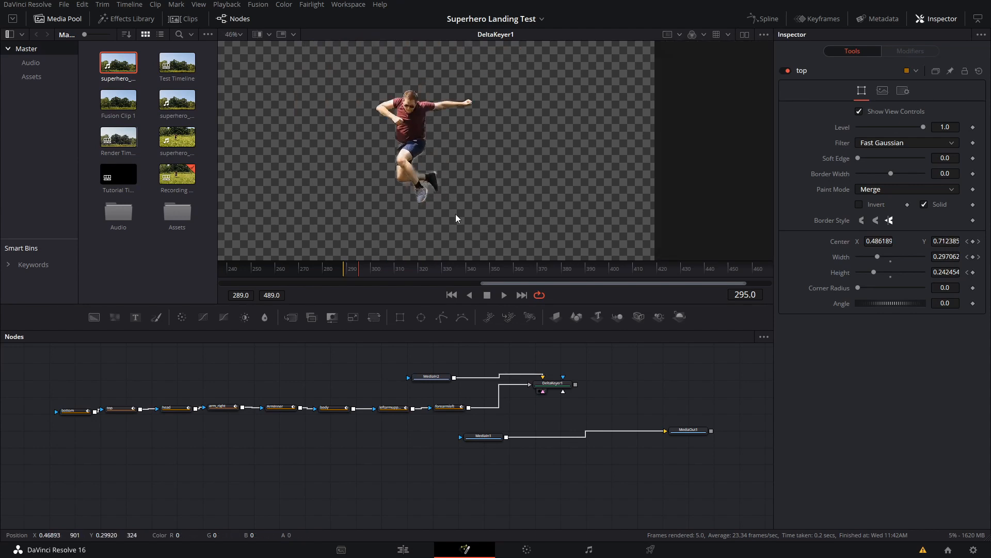
Examine the leftarmupper and forearmleft masks, and play back the masked figure
{"action": "left_click_drag", "start_coordinate": [247, 387], "coordinate": [368, 401]}
{"action": "scroll", "coordinate": [368, 401], "scroll_direction": "up", "scroll_amount": 2}
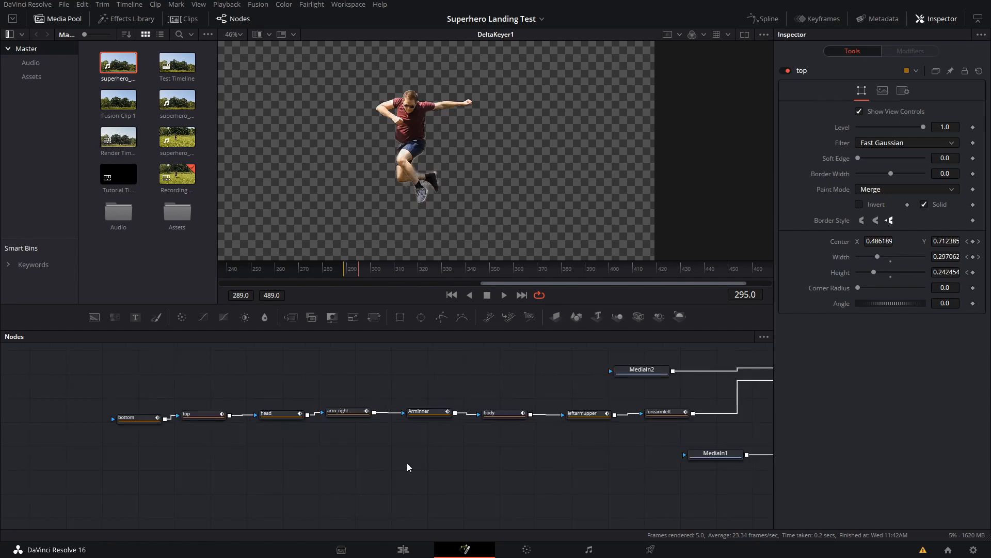
{"action": "left_click", "coordinate": [580, 417]}
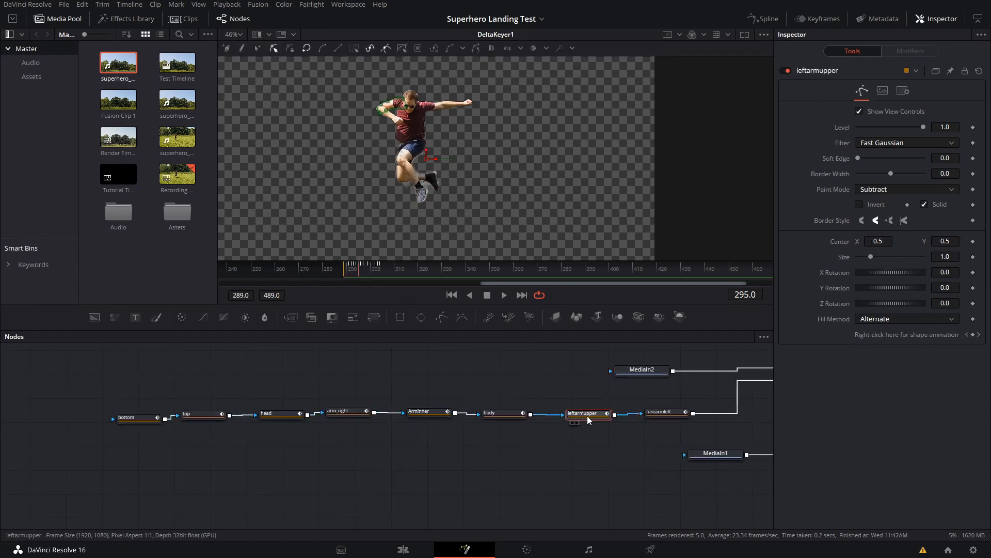
{"action": "left_click", "coordinate": [653, 416]}
{"action": "left_click", "coordinate": [498, 373]}
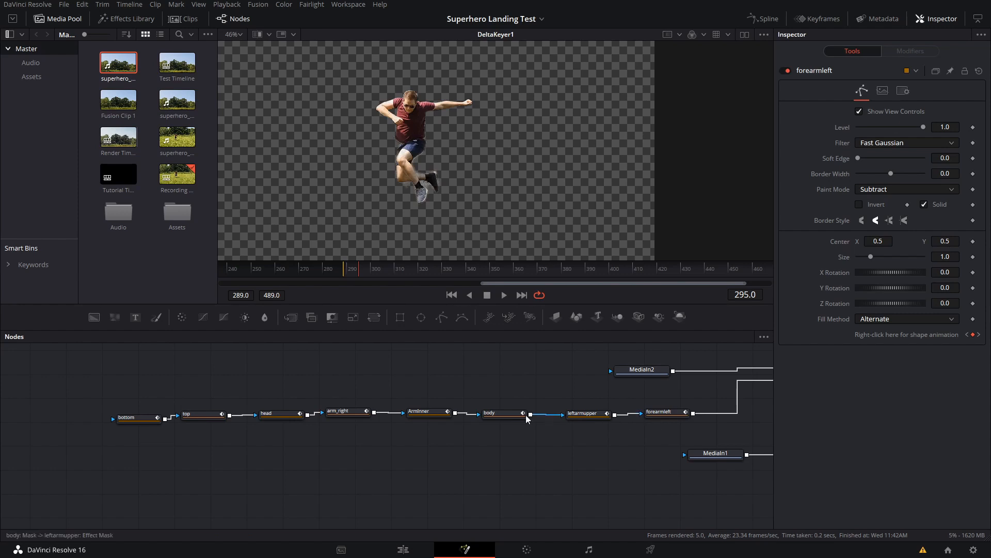
{"action": "scroll", "coordinate": [420, 141], "scroll_direction": "up", "scroll_amount": 2}
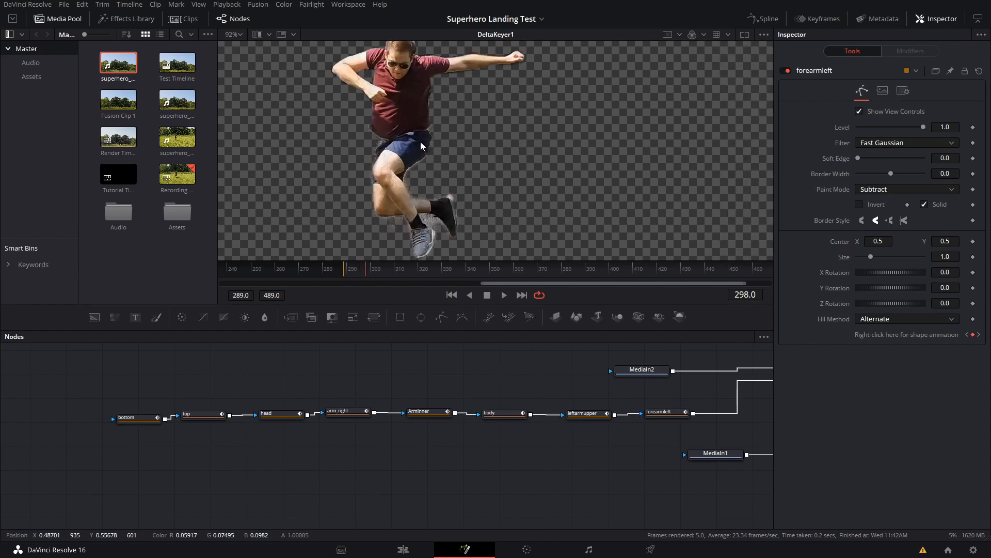
{"action": "key", "text": "space"}
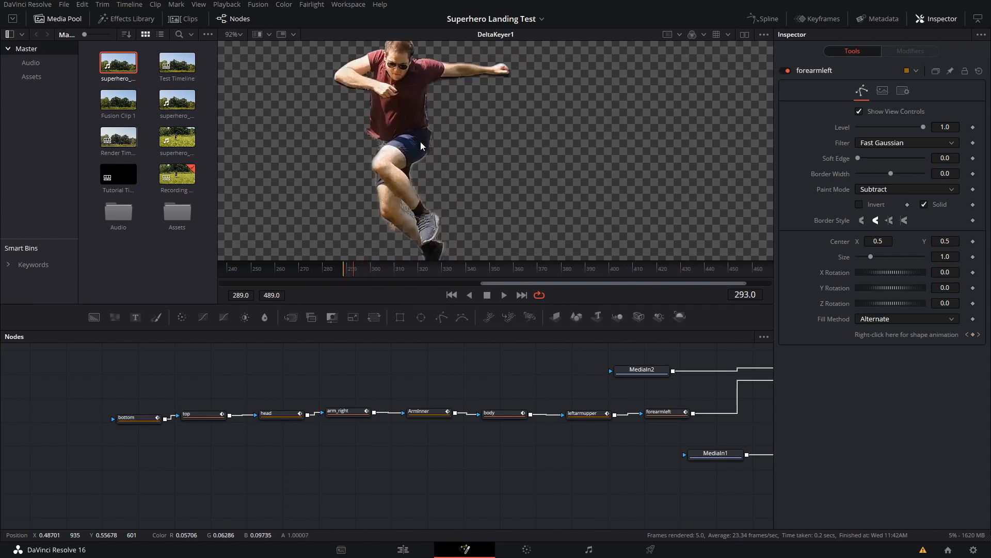
At frame 293, set the forearmleft mask's Border Width to -0.0009 and its Soft Edge to 0.00142
{"action": "left_click_drag", "start_coordinate": [542, 404], "coordinate": [452, 394]}
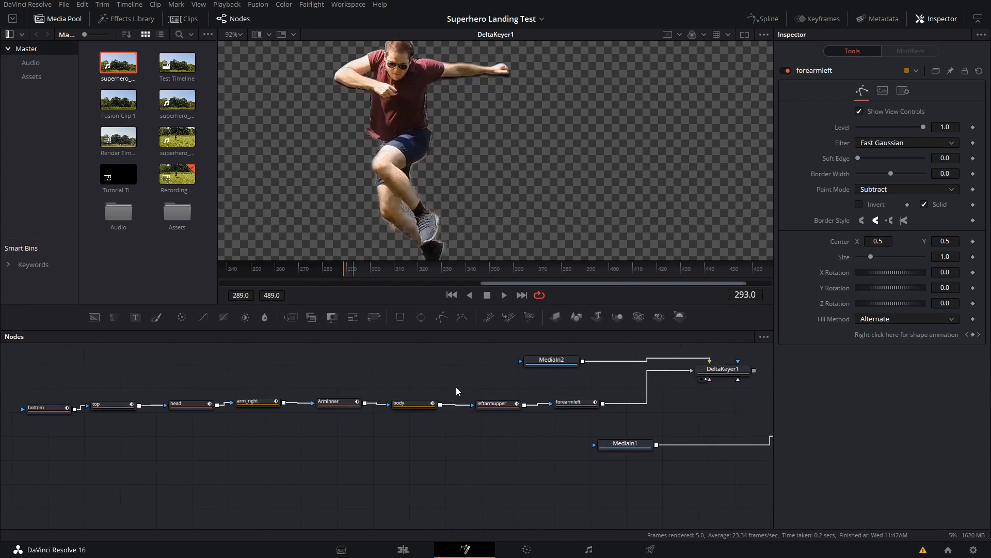
{"action": "left_click", "coordinate": [581, 408]}
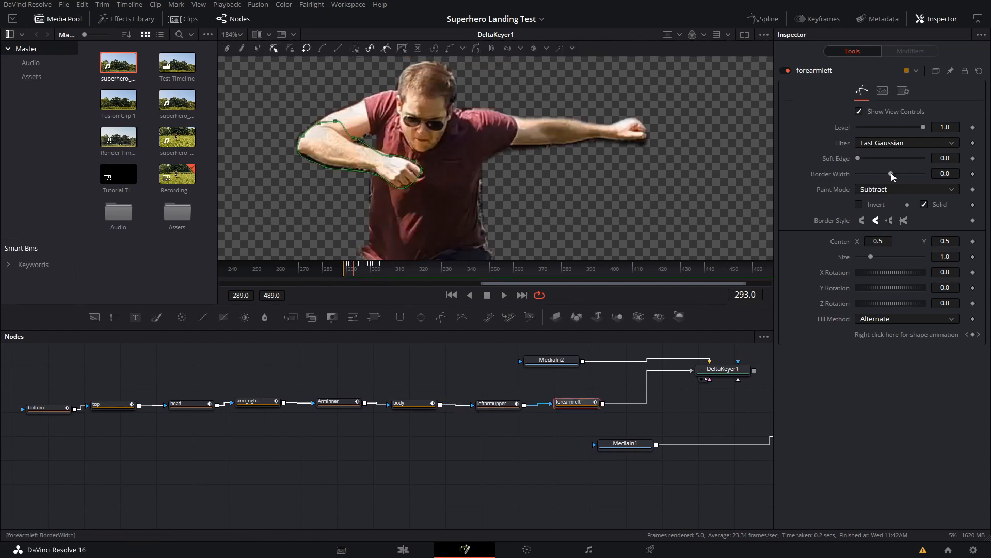
{"action": "left_click_drag", "start_coordinate": [892, 174], "coordinate": [890, 174]}
{"action": "left_click_drag", "start_coordinate": [891, 176], "coordinate": [871, 162]}
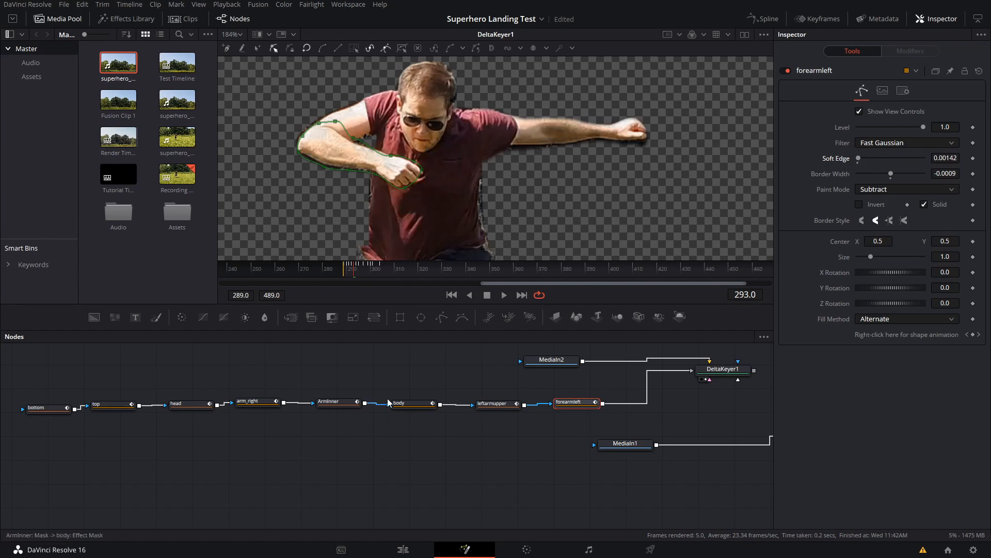
Select all eight mask nodes from bottom to forearmleft to show their outlines around the man
{"action": "left_click", "coordinate": [572, 426]}
{"action": "left_click_drag", "start_coordinate": [598, 418], "coordinate": [18, 378]}
{"action": "scroll", "coordinate": [522, 177], "scroll_direction": "down", "scroll_amount": 3}
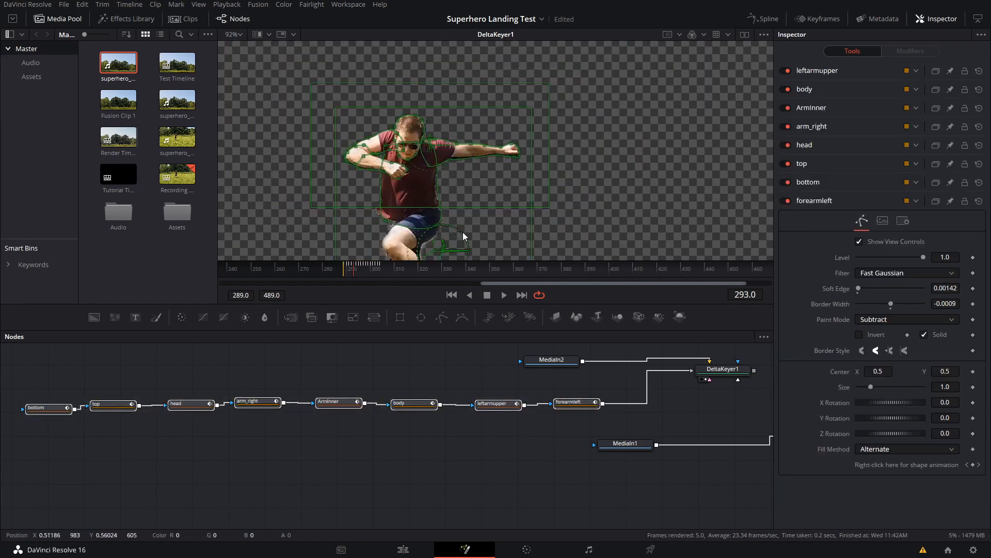
Group the eight mask nodes from bottom to forearmleft into a single group node
{"action": "scroll", "coordinate": [458, 228], "scroll_direction": "down", "scroll_amount": 4}
{"action": "left_click", "coordinate": [453, 362]}
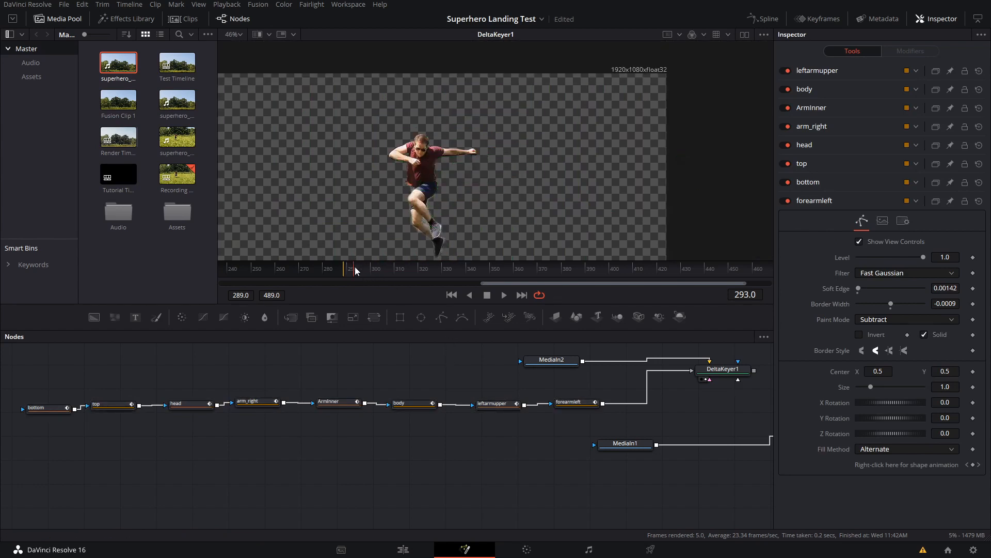
{"action": "mouse_move", "coordinate": [356, 271]}
{"action": "left_mouse_down"}
{"action": "mouse_move", "coordinate": [369, 269]}
{"action": "mouse_move", "coordinate": [353, 269]}
{"action": "left_mouse_up"}
{"action": "scroll", "coordinate": [577, 445], "scroll_direction": "down", "scroll_amount": 2}
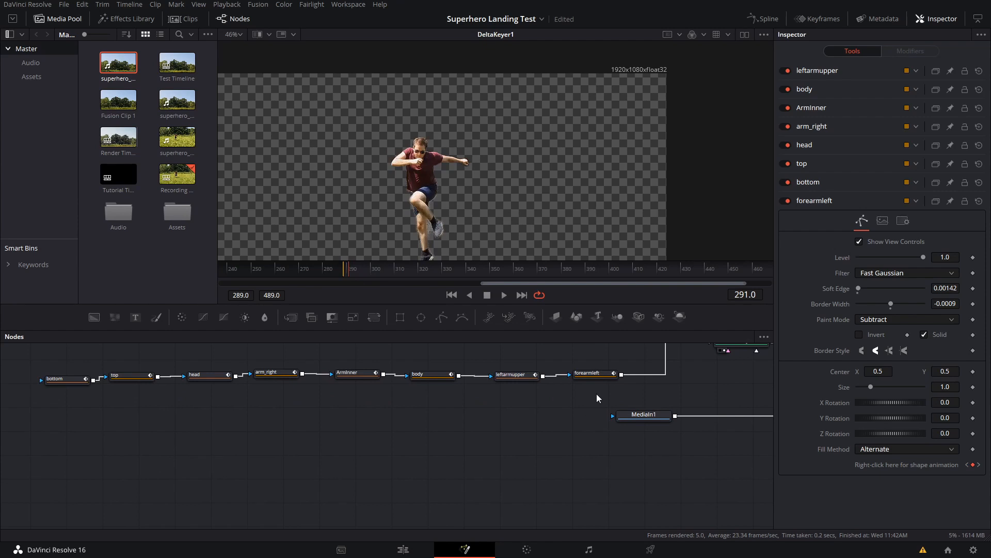
{"action": "scroll", "coordinate": [612, 413], "scroll_direction": "up", "scroll_amount": 2}
{"action": "scroll", "coordinate": [611, 413], "scroll_direction": "left", "scroll_amount": 2}
{"action": "left_click_drag", "start_coordinate": [663, 426], "coordinate": [35, 396]}
{"action": "key", "text": "ctrl+g"}
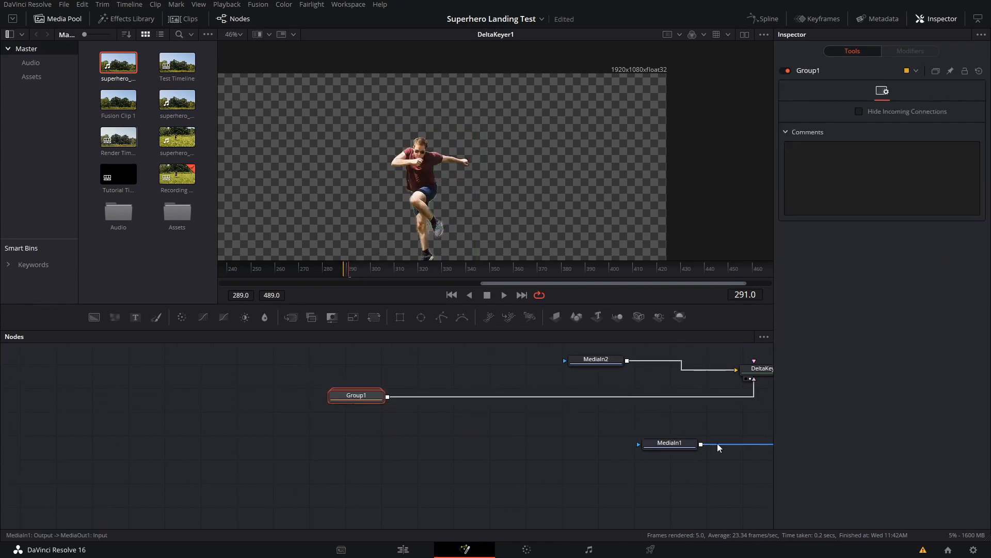
Place the mask group just below DeltaKeyer1 and rename it GarbageMatteUpperBody
{"action": "scroll", "coordinate": [315, 498], "scroll_direction": "right", "scroll_amount": 3}
{"action": "left_click_drag", "start_coordinate": [87, 418], "coordinate": [488, 425]}
{"action": "key", "text": "F2"}
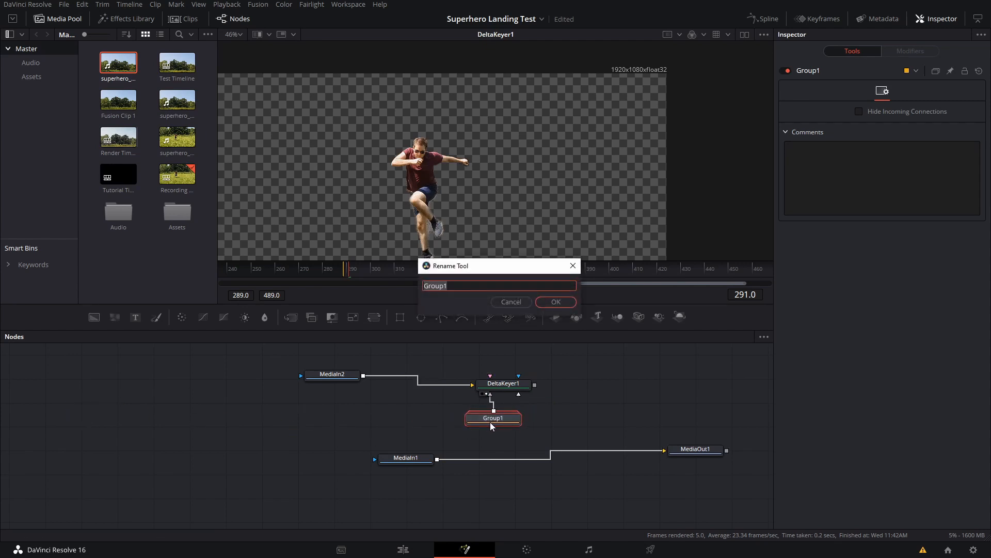
{"action": "type", "text": "GarbageMatteUpperBody"}
{"action": "key", "text": "Return"}
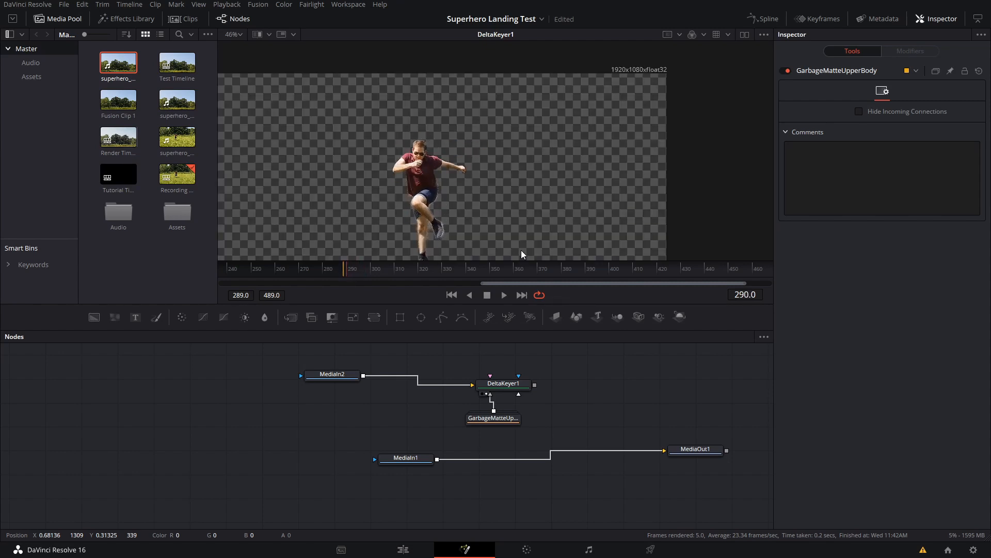
Space out MediaIn1 and MediaOut1, merge the DeltaKeyer1 output over MediaIn1, and view the Merge1 result
{"action": "left_click_drag", "start_coordinate": [560, 449], "coordinate": [501, 441]}
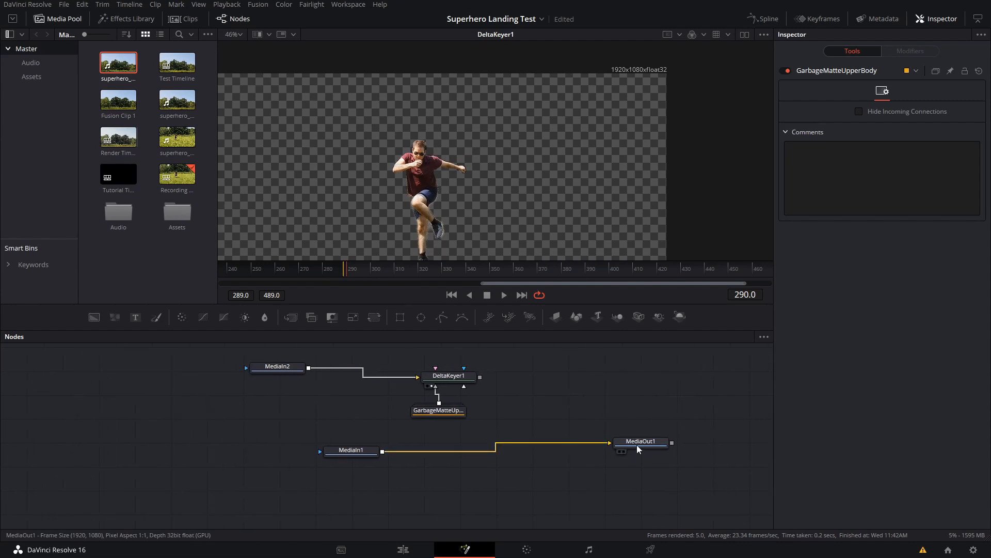
{"action": "left_click_drag", "start_coordinate": [637, 444], "coordinate": [725, 440]}
{"action": "left_click_drag", "start_coordinate": [387, 452], "coordinate": [494, 451]}
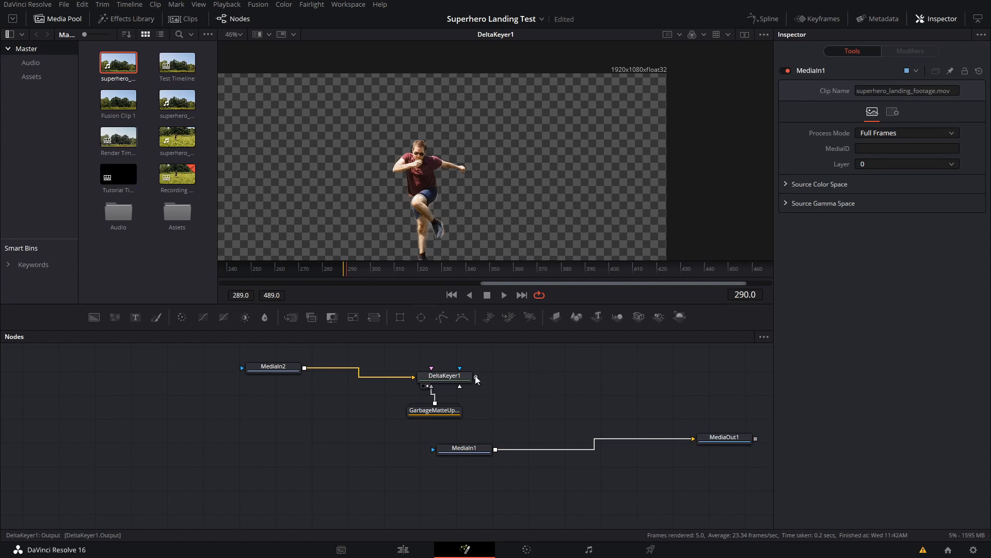
{"action": "left_click_drag", "start_coordinate": [477, 377], "coordinate": [529, 223]}
{"action": "scroll", "coordinate": [528, 224], "scroll_direction": "down", "scroll_amount": 2}
{"action": "scroll", "coordinate": [491, 169], "scroll_direction": "up", "scroll_amount": 2}
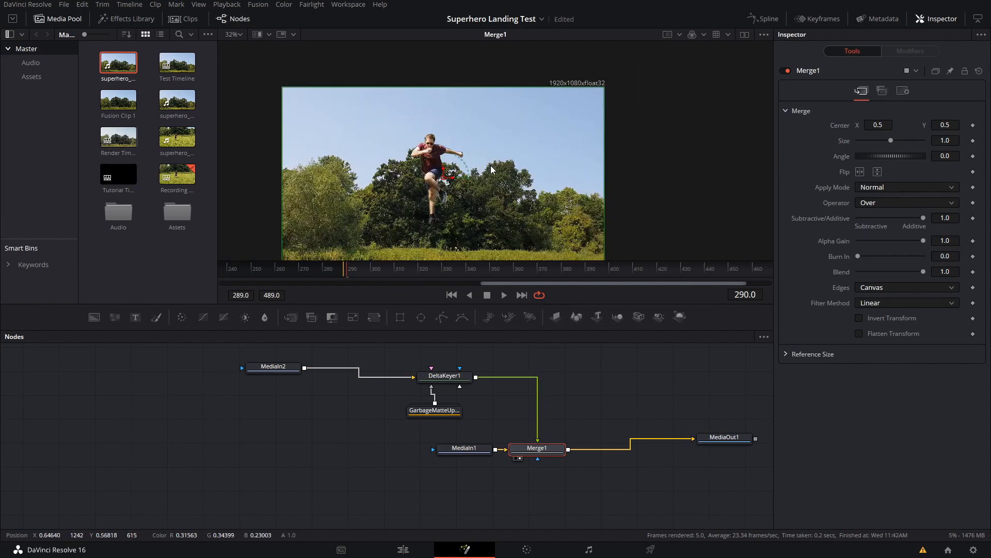
Play back the merged composite from before the start of the jump
{"action": "key", "text": "Left"}
{"action": "key", "text": "Left"}
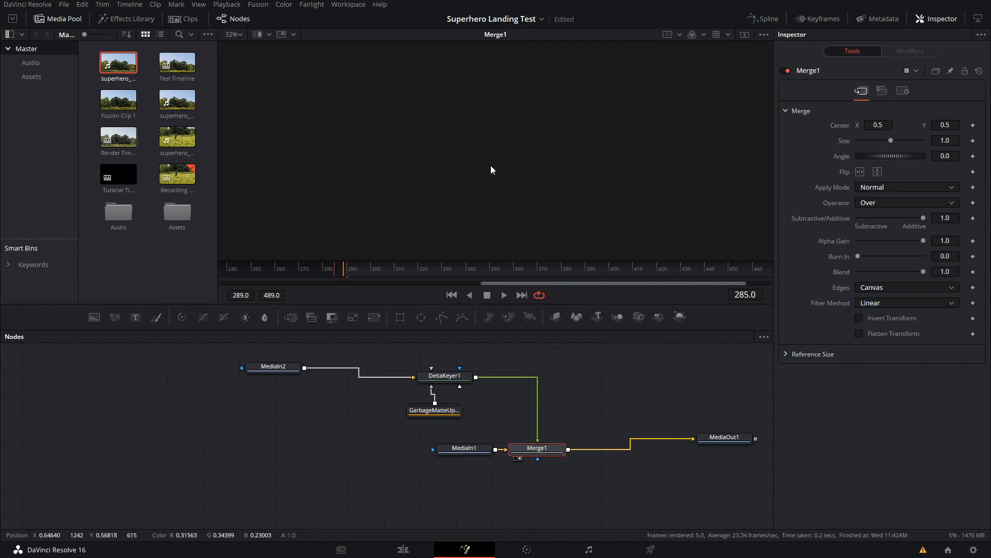
{"action": "key", "text": "space"}
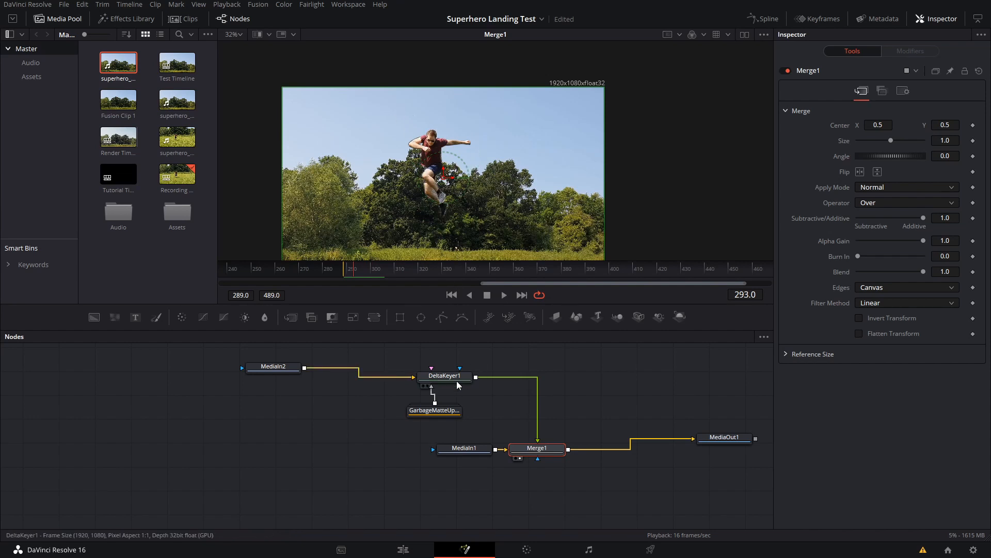
Insert a Transform node between DeltaKeyer1 and Merge1
{"action": "left_click", "coordinate": [539, 380]}
{"action": "key", "text": "shift+space"}
{"action": "type", "text": "rectatrans"}
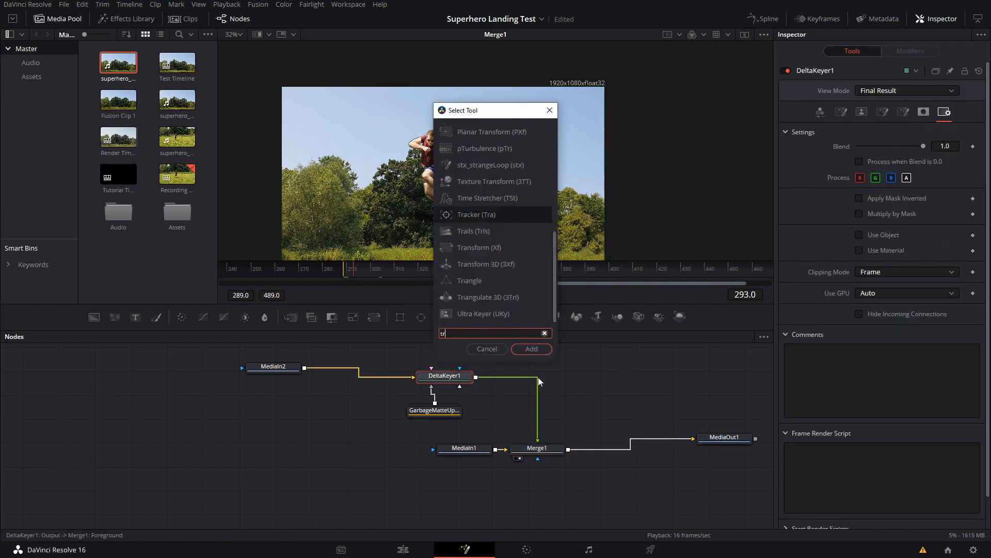
{"action": "key", "text": "Return"}
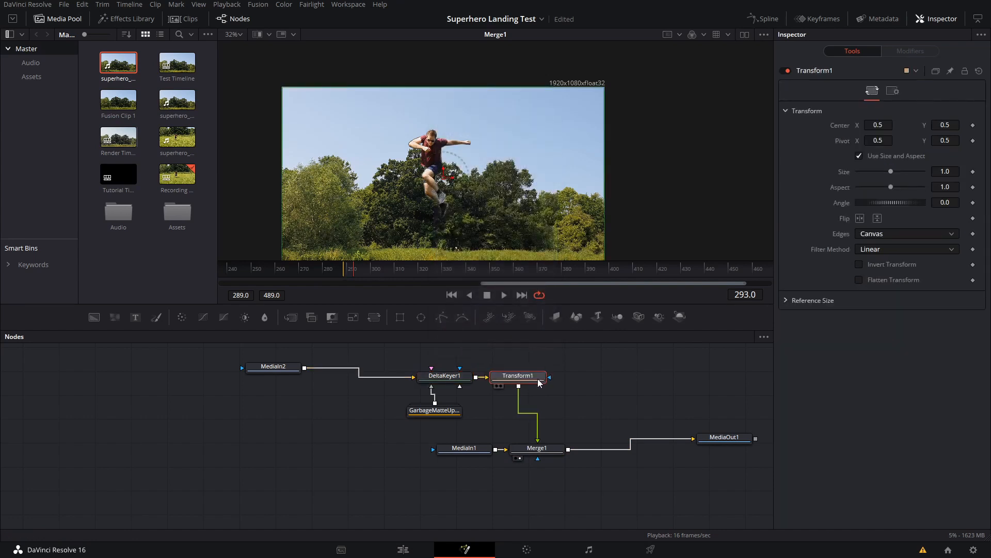
{"action": "left_click_drag", "start_coordinate": [538, 379], "coordinate": [541, 382]}
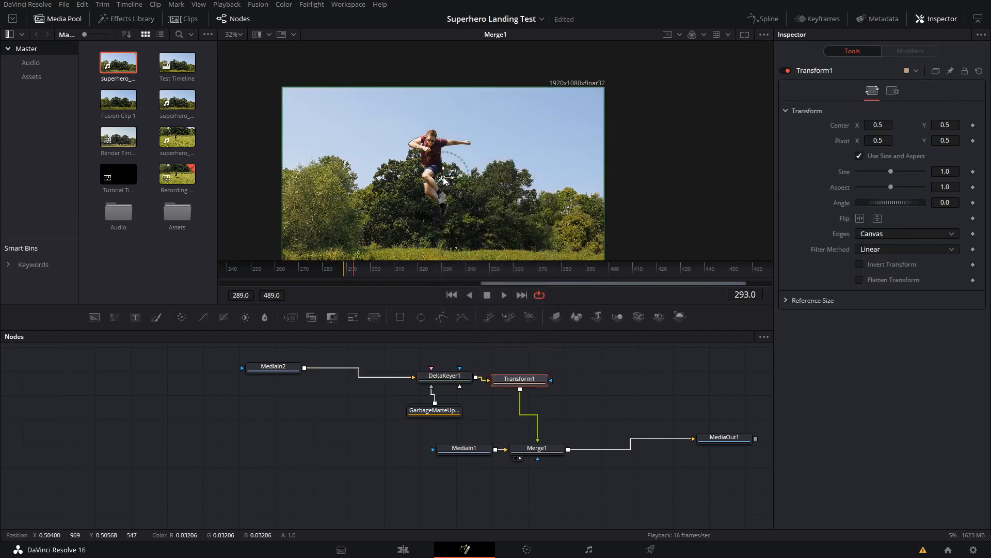
Shrink the man to Size 0.22 with Transform1 and place him in front of the trees at Center 0.46, 0.46875
{"action": "mouse_move", "coordinate": [444, 179]}
{"action": "left_mouse_down"}
{"action": "mouse_move", "coordinate": [458, 110]}
{"action": "mouse_move", "coordinate": [513, 146]}
{"action": "mouse_move", "coordinate": [456, 182]}
{"action": "left_mouse_up"}
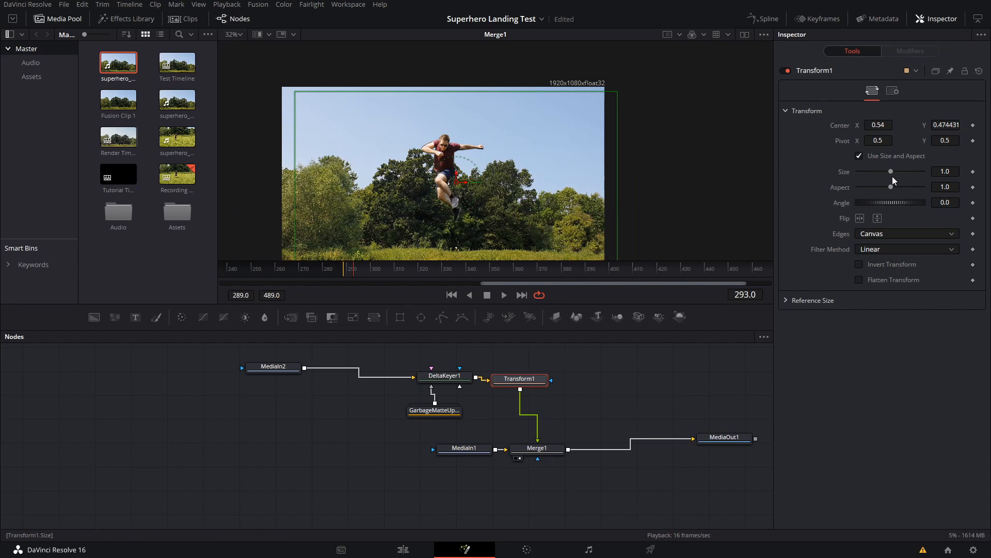
{"action": "left_click_drag", "start_coordinate": [892, 178], "coordinate": [868, 177]}
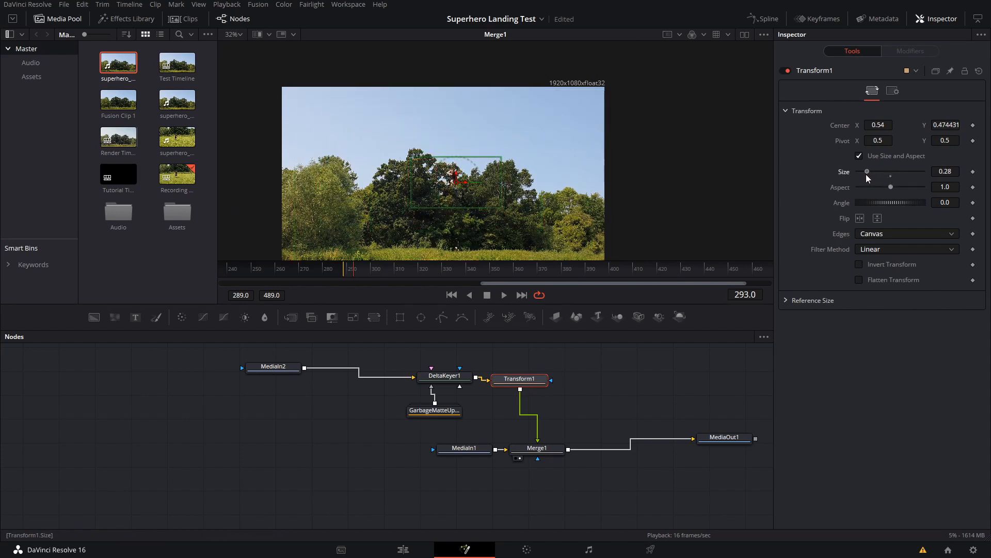
{"action": "left_click_drag", "start_coordinate": [455, 180], "coordinate": [430, 183]}
{"action": "scroll", "coordinate": [431, 173], "scroll_direction": "up", "scroll_amount": 5}
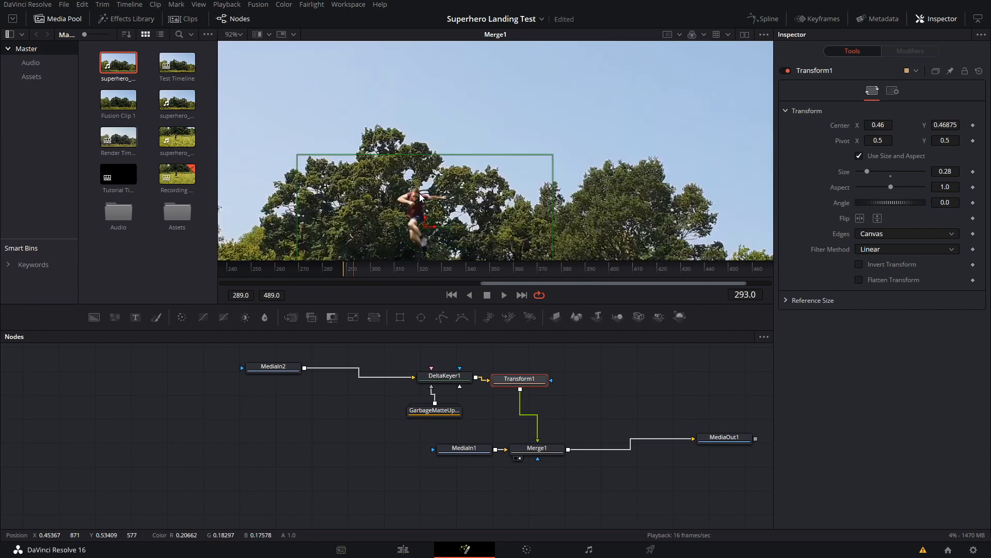
{"action": "scroll", "coordinate": [419, 196], "scroll_direction": "up", "scroll_amount": 2}
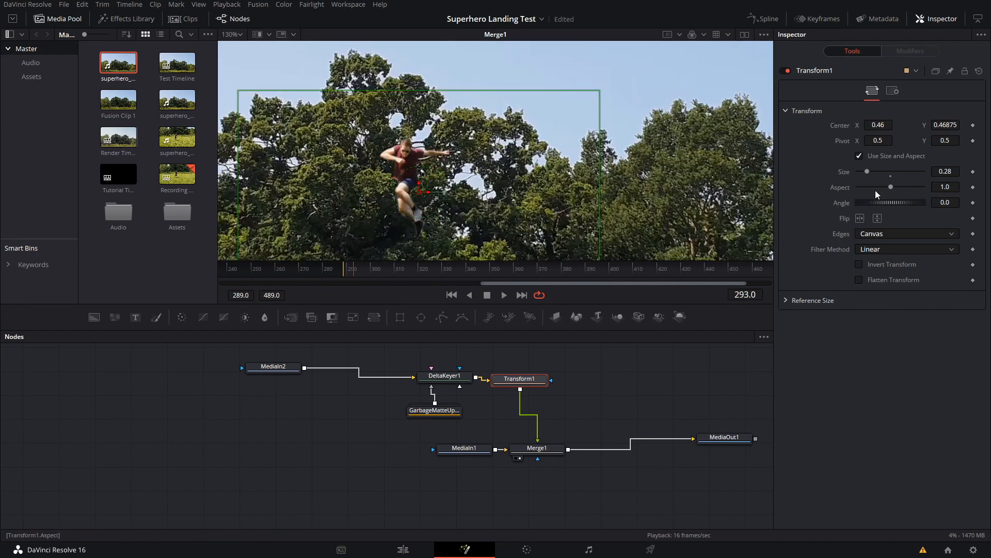
{"action": "left_click_drag", "start_coordinate": [870, 175], "coordinate": [868, 176]}
Enable Motion Blur on Transform1 and inspect the man close up
{"action": "right_click", "coordinate": [582, 300]}
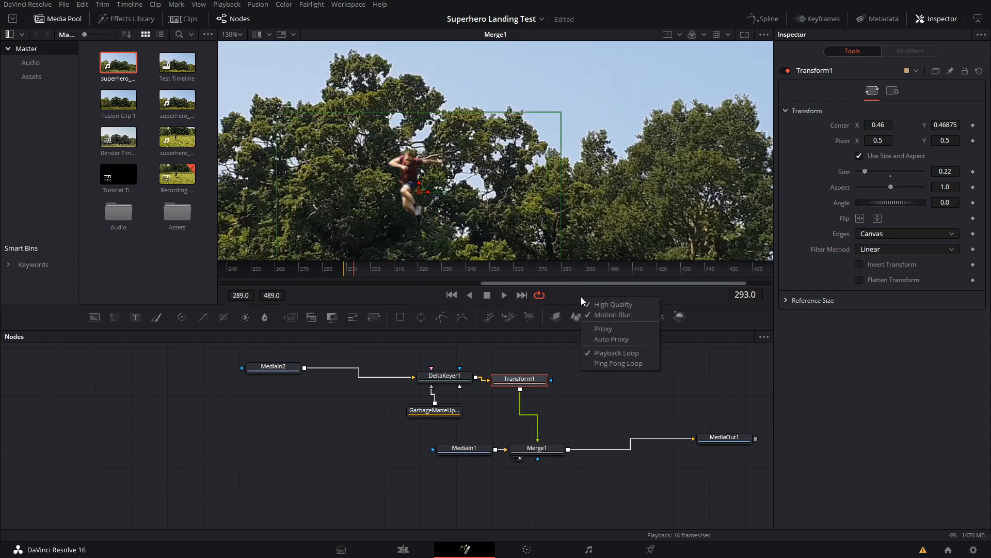
{"action": "left_click", "coordinate": [559, 295]}
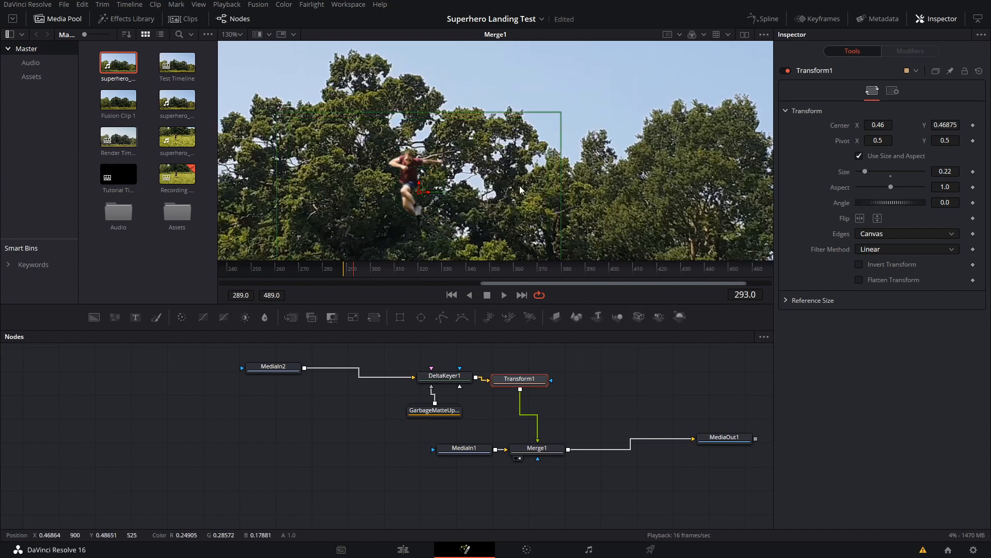
{"action": "left_click", "coordinate": [890, 93]}
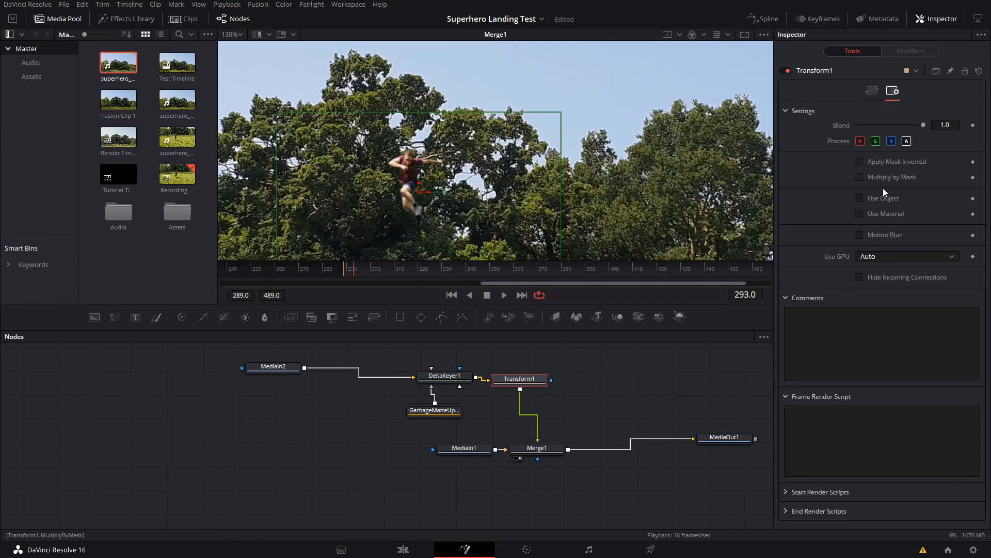
{"action": "left_click", "coordinate": [860, 235]}
{"action": "scroll", "coordinate": [484, 226], "scroll_direction": "up", "scroll_amount": 5}
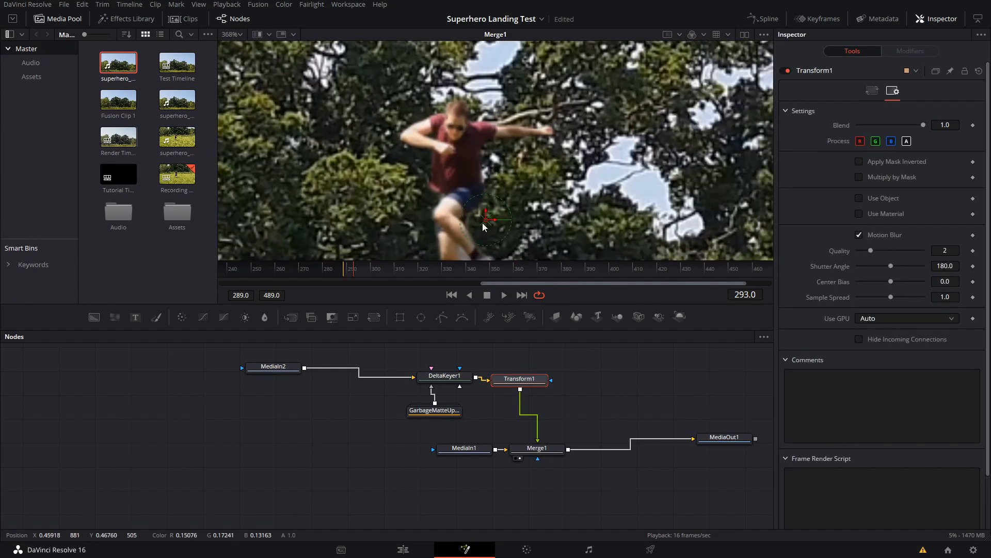
{"action": "scroll", "coordinate": [547, 253], "scroll_direction": "down", "scroll_amount": 5}
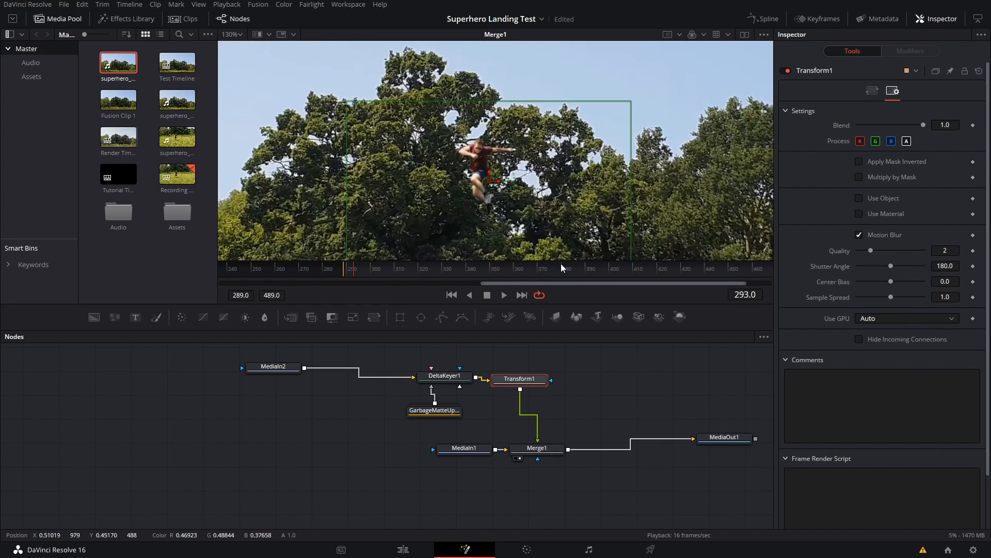
Reposition the man with Transform1 slightly lower and further left in front of the large tree
{"action": "left_click", "coordinate": [615, 367]}
{"action": "scroll", "coordinate": [462, 143], "scroll_direction": "down", "scroll_amount": 2}
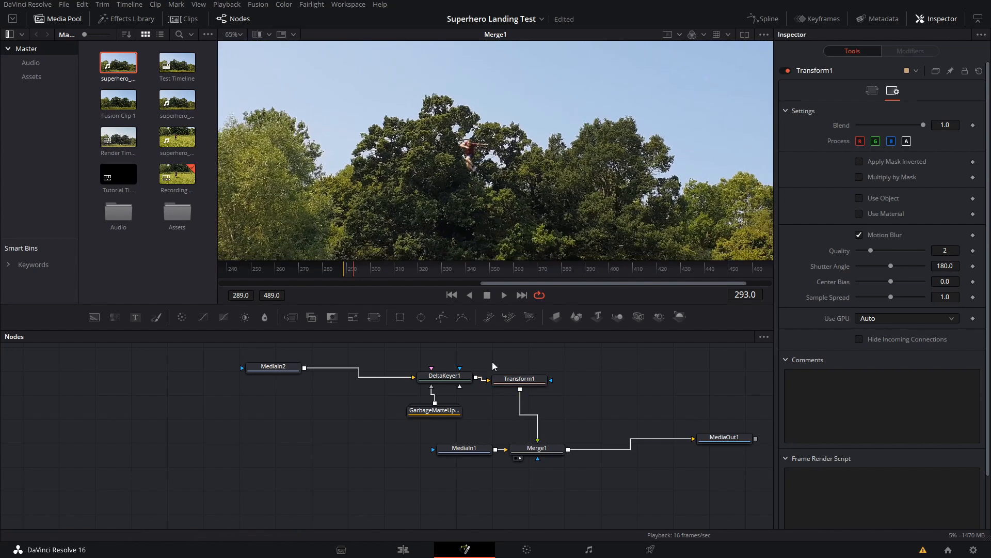
{"action": "left_click", "coordinate": [521, 380]}
{"action": "left_click_drag", "start_coordinate": [476, 163], "coordinate": [464, 177]}
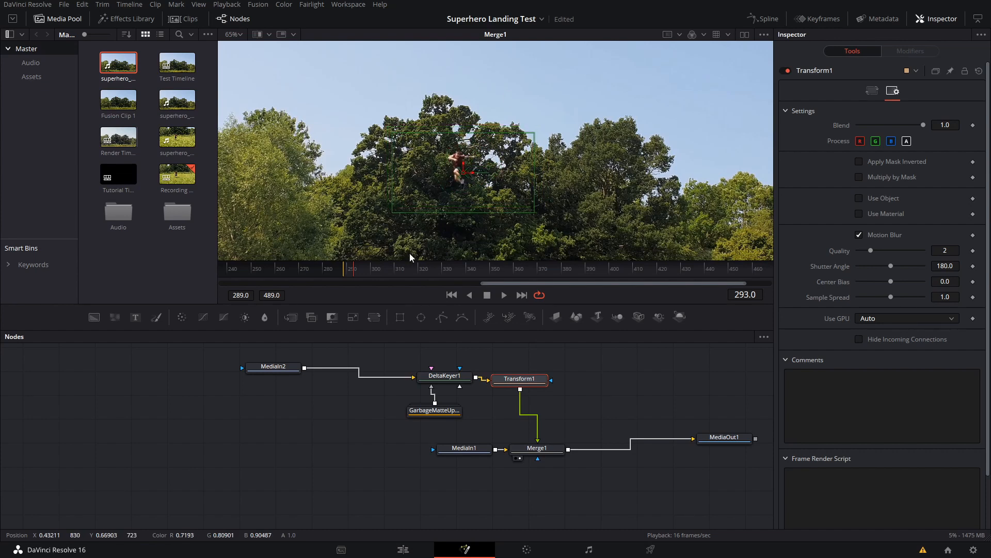
Switch the composition's Motion Blur render option off and on again
{"action": "right_click", "coordinate": [594, 301]}
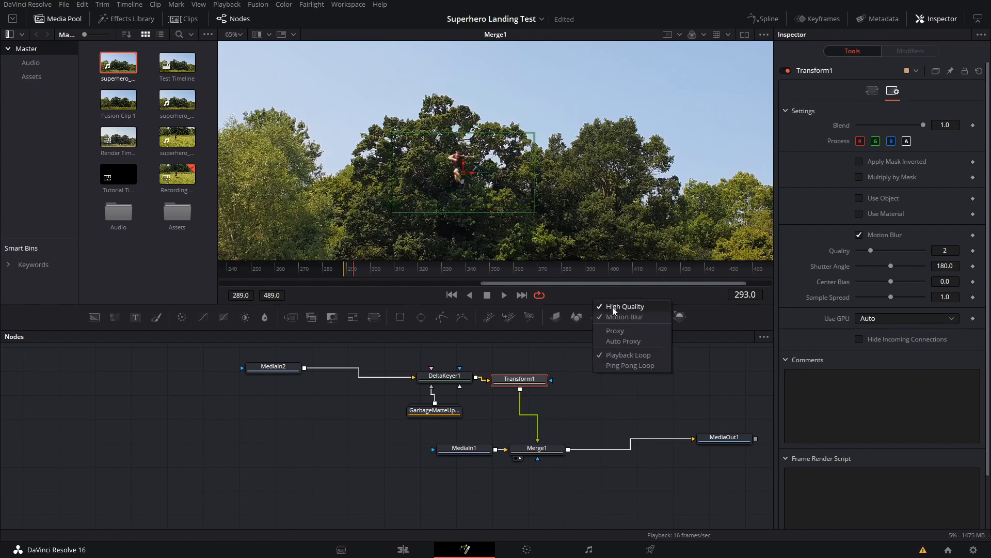
{"action": "left_click", "coordinate": [628, 319]}
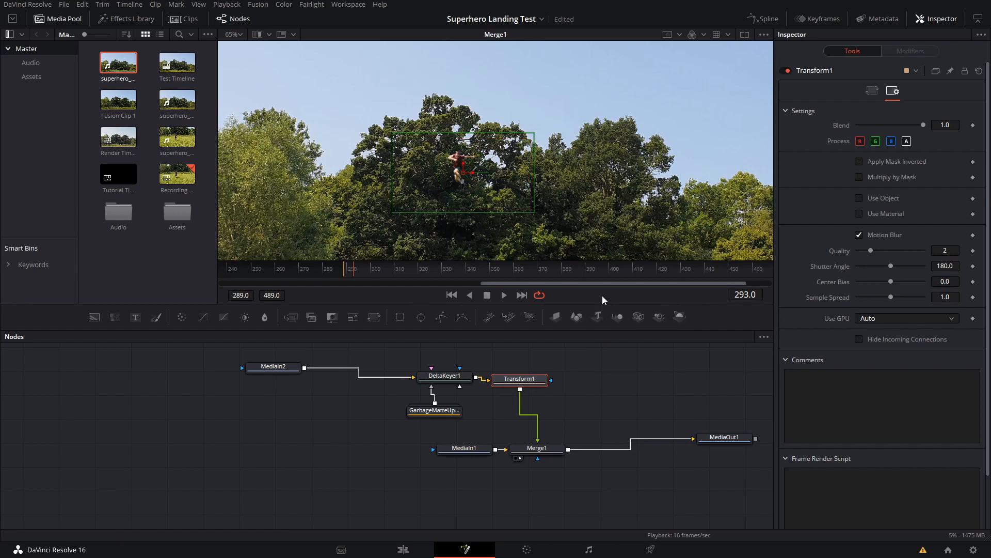
{"action": "right_click", "coordinate": [603, 299]}
{"action": "left_click", "coordinate": [635, 314]}
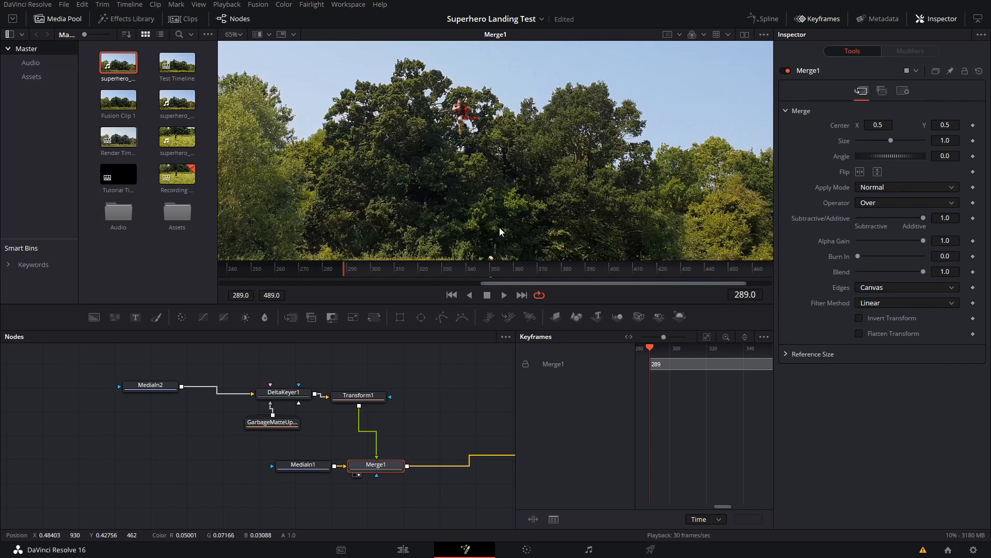
Step through and play back the Merge1 composite between frames 321 and 383 to examine the background's camera movement
{"action": "scroll", "coordinate": [425, 153], "scroll_direction": "down", "scroll_amount": 5}
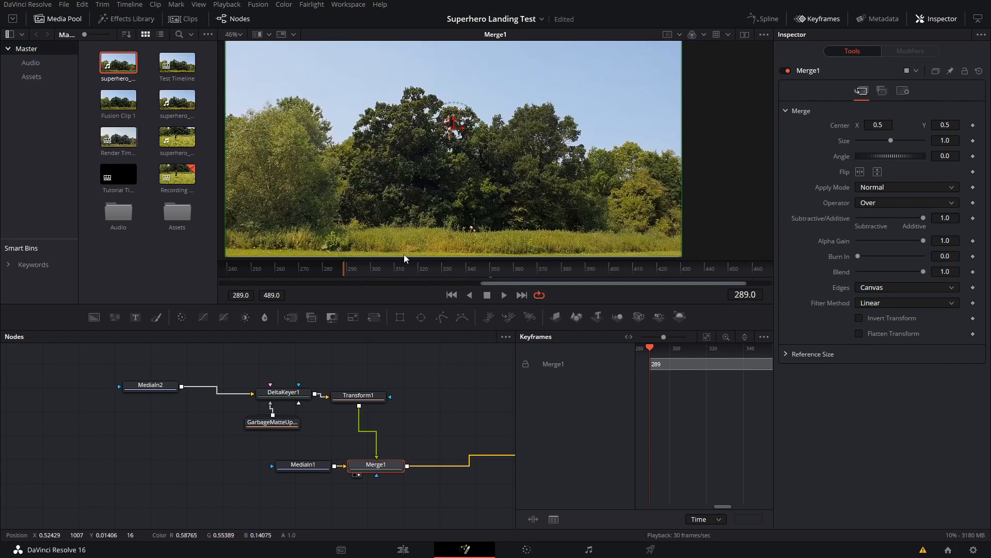
{"action": "left_click", "coordinate": [451, 409]}
{"action": "key", "text": "Right"}
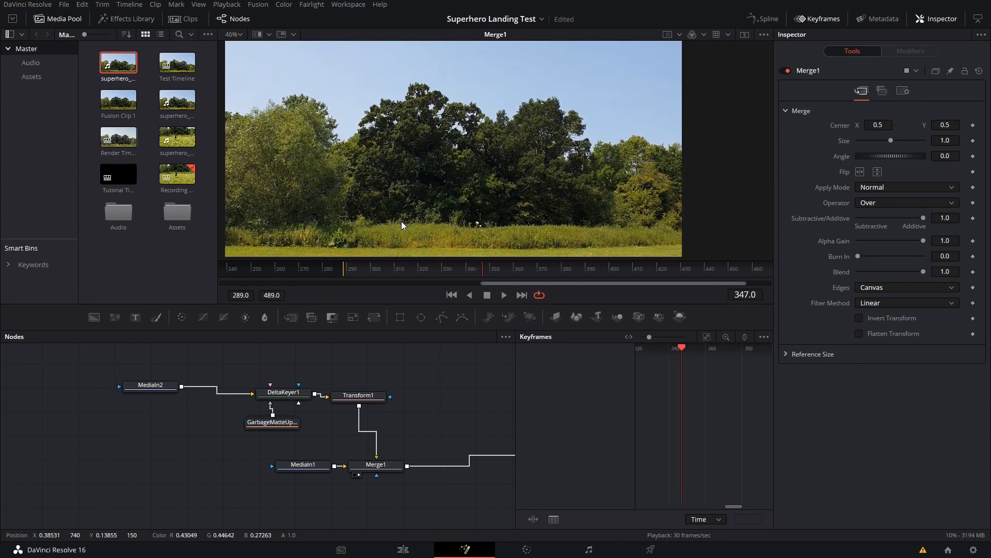
{"action": "key", "text": "j"}
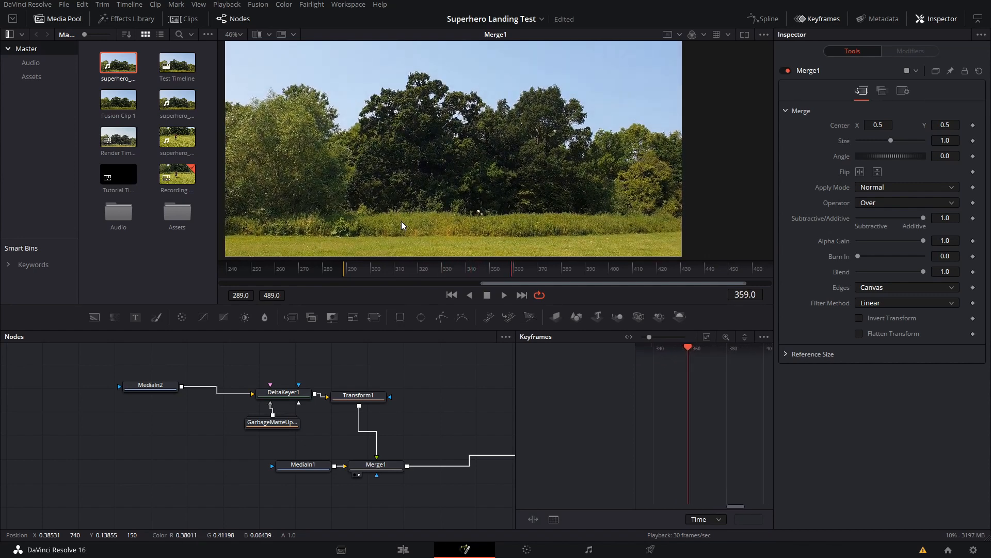
{"action": "key", "text": "Right"}
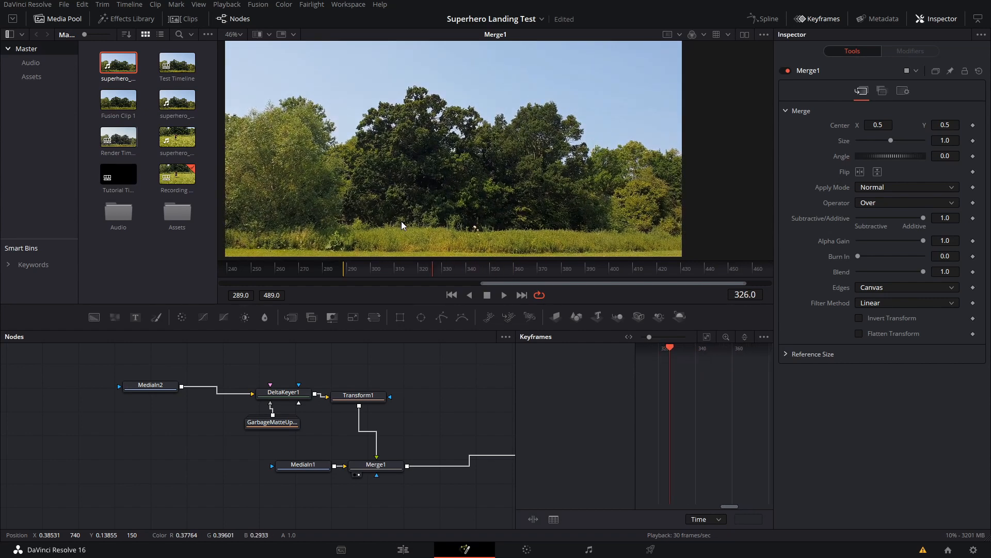
{"action": "key", "text": "Right"}
{"action": "key", "text": "Right"}
{"action": "key", "text": "Right"}
{"action": "key", "text": "Right"}
{"action": "key", "text": "Right"}
{"action": "key", "text": "Right"}
{"action": "key", "text": "Right"}
{"action": "key", "text": "Right"}
{"action": "key", "text": "Right"}
{"action": "key", "text": "Right"}
{"action": "key", "text": "Right"}
{"action": "key", "text": "Right"}
{"action": "key", "text": "Right"}
{"action": "key", "text": "Right"}
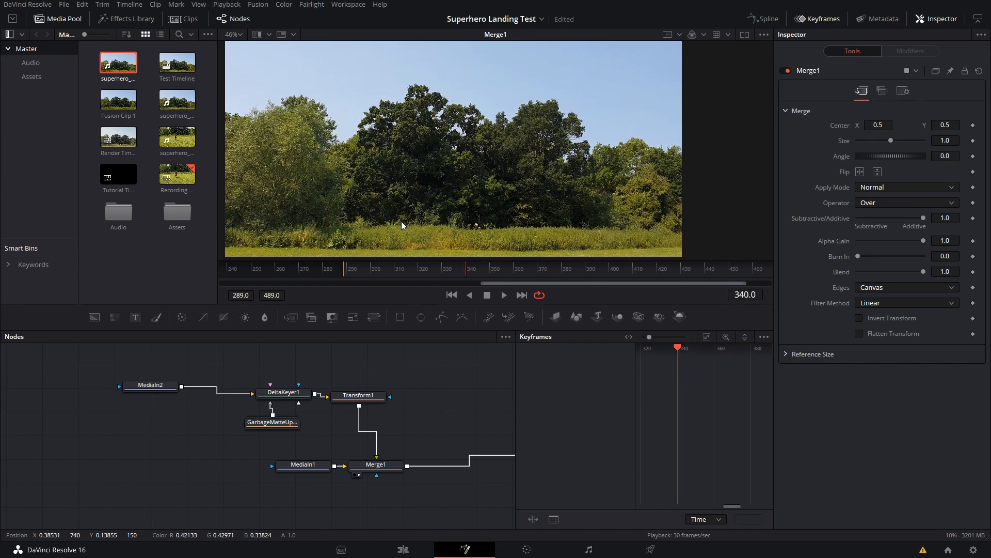
{"action": "key", "text": "Right"}
{"action": "key", "text": "Right"}
{"action": "key", "text": "Right"}
{"action": "key", "text": "Right"}
{"action": "key", "text": "Right"}
{"action": "key", "text": "Right"}
{"action": "key", "text": "Right"}
{"action": "key", "text": "Right"}
{"action": "key", "text": "Right"}
{"action": "key", "text": "Right"}
{"action": "key", "text": "Right"}
{"action": "key", "text": "Right"}
{"action": "key", "text": "Right"}
{"action": "key", "text": "Right"}
{"action": "key", "text": "Right"}
{"action": "key", "text": "Right"}
{"action": "key", "text": "Right"}
{"action": "key", "text": "Right"}
{"action": "key", "text": "Right"}
{"action": "key", "text": "Right"}
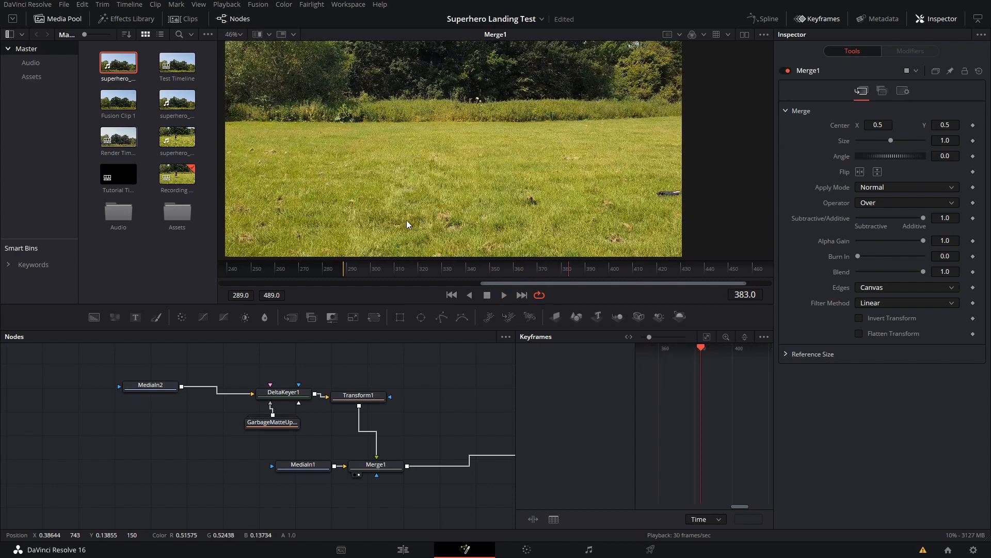
{"action": "left_click", "coordinate": [425, 274]}
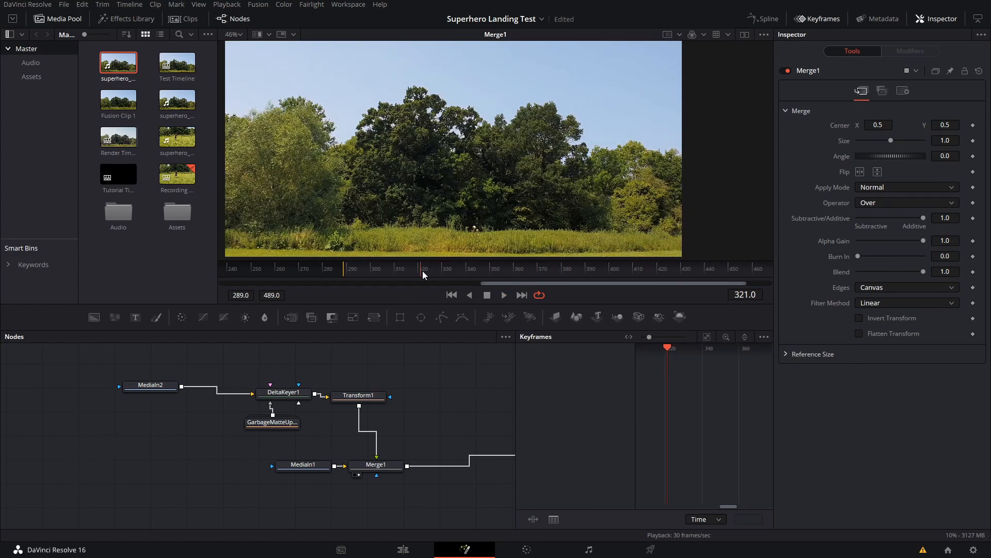
{"action": "key", "text": "space"}
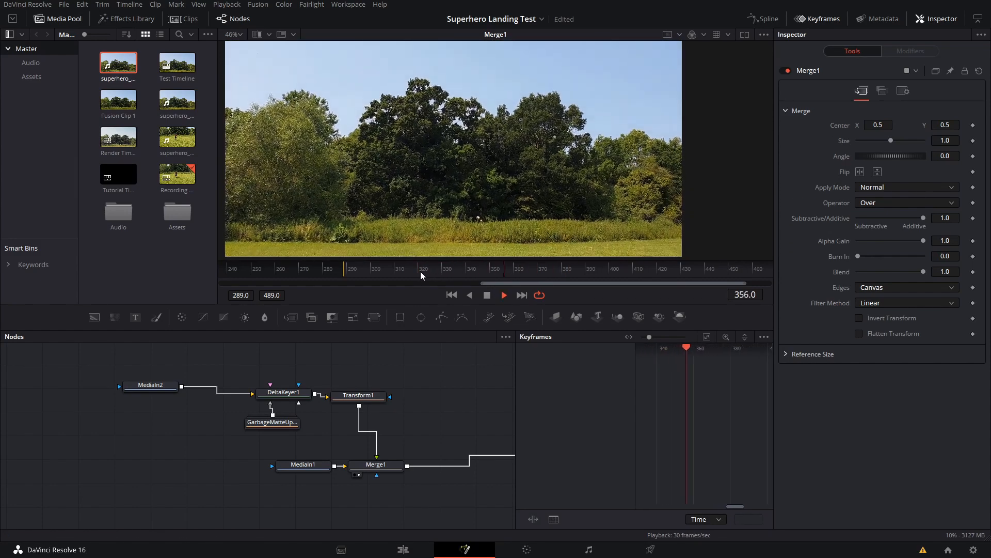
Move the playhead to frame 330 and bring MediaIn2's clip segment into view on the keyframe timeline
{"action": "left_click", "coordinate": [419, 271]}
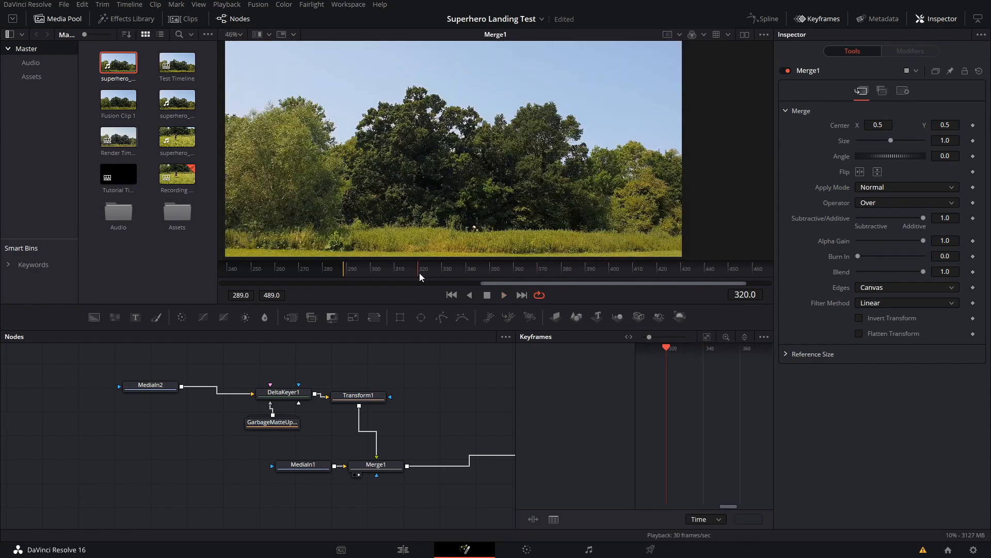
{"action": "left_click_drag", "start_coordinate": [419, 273], "coordinate": [443, 278]}
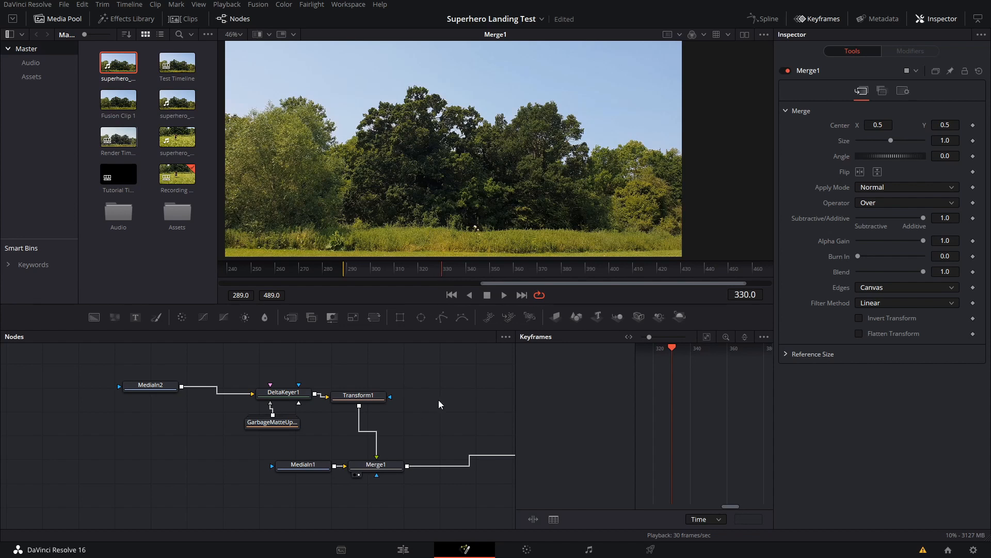
{"action": "left_click", "coordinate": [145, 385]}
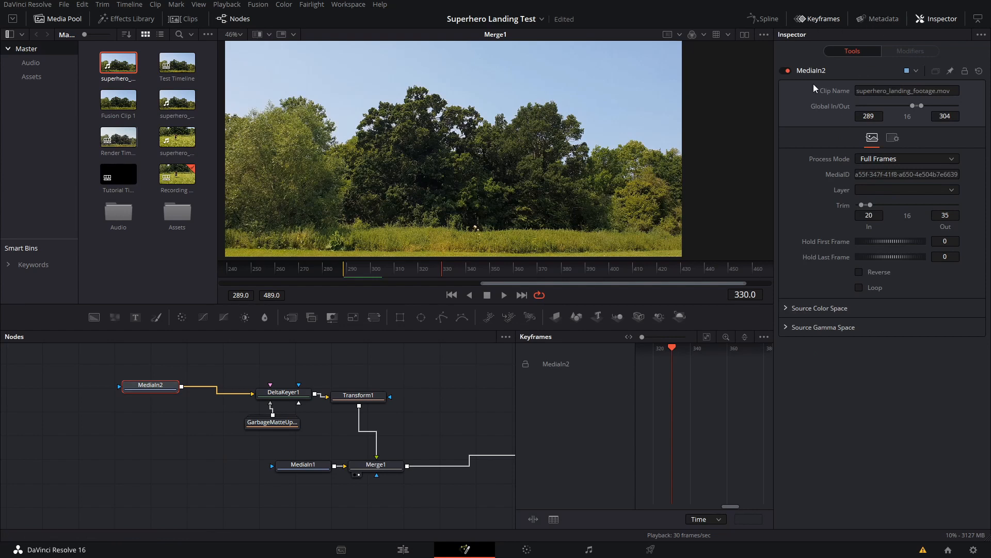
{"action": "mouse_move", "coordinate": [730, 504]}
{"action": "left_mouse_down"}
{"action": "mouse_move", "coordinate": [755, 505]}
{"action": "mouse_move", "coordinate": [717, 501]}
{"action": "left_mouse_up"}
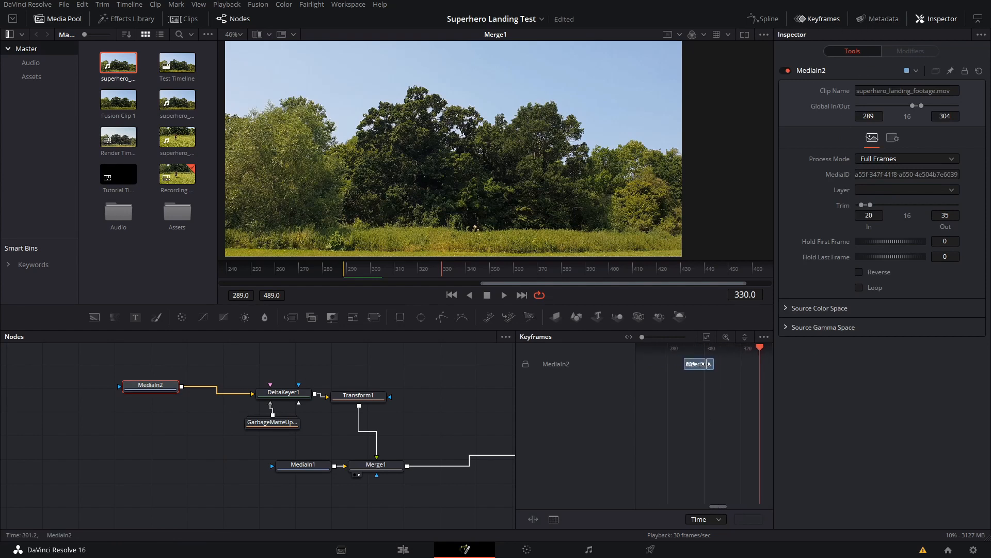
Examine the keyframes of GarbageMatteUpperBody against MediaIn2's clip range
{"action": "left_click_drag", "start_coordinate": [308, 449], "coordinate": [236, 414]}
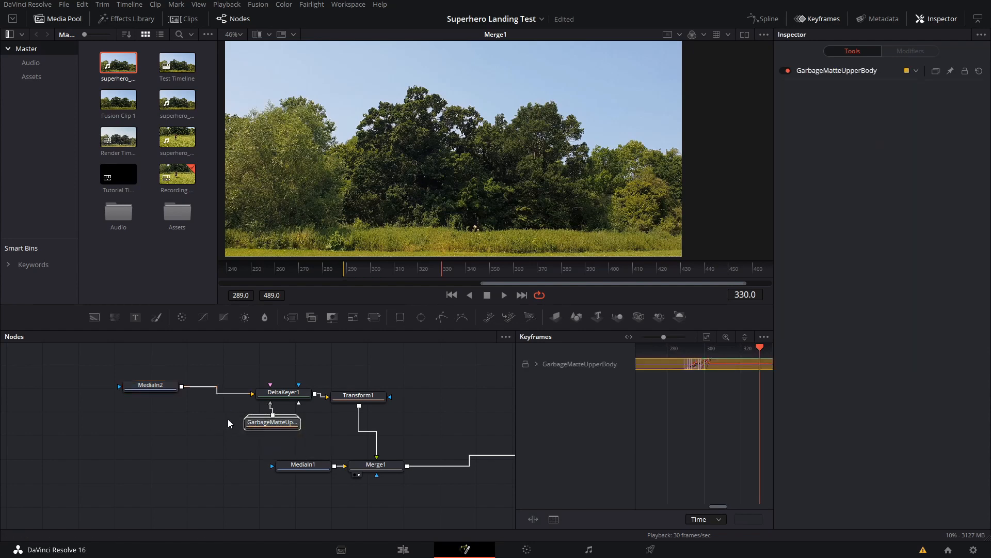
{"action": "left_click", "coordinate": [204, 406]}
{"action": "left_click", "coordinate": [155, 385]}
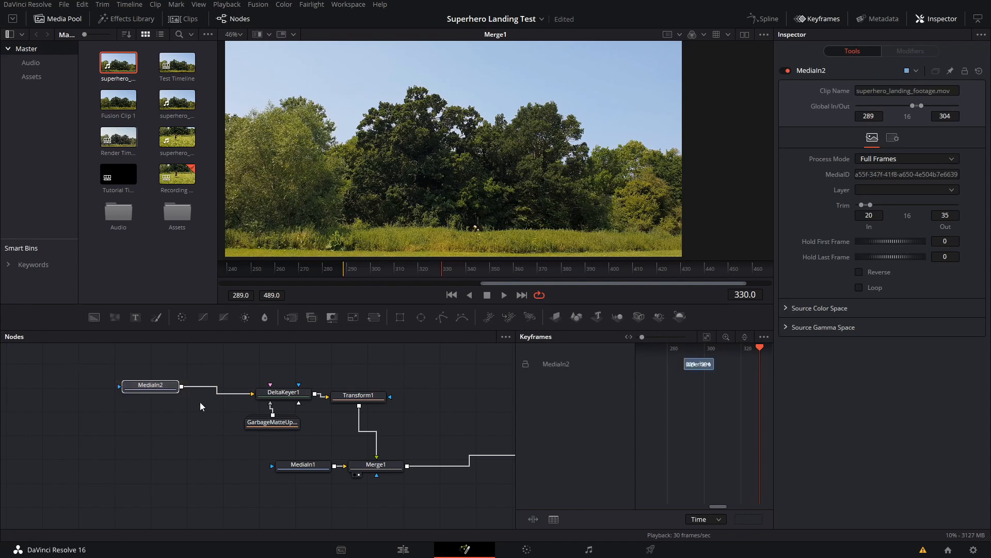
{"action": "left_click_drag", "start_coordinate": [199, 402], "coordinate": [301, 439]}
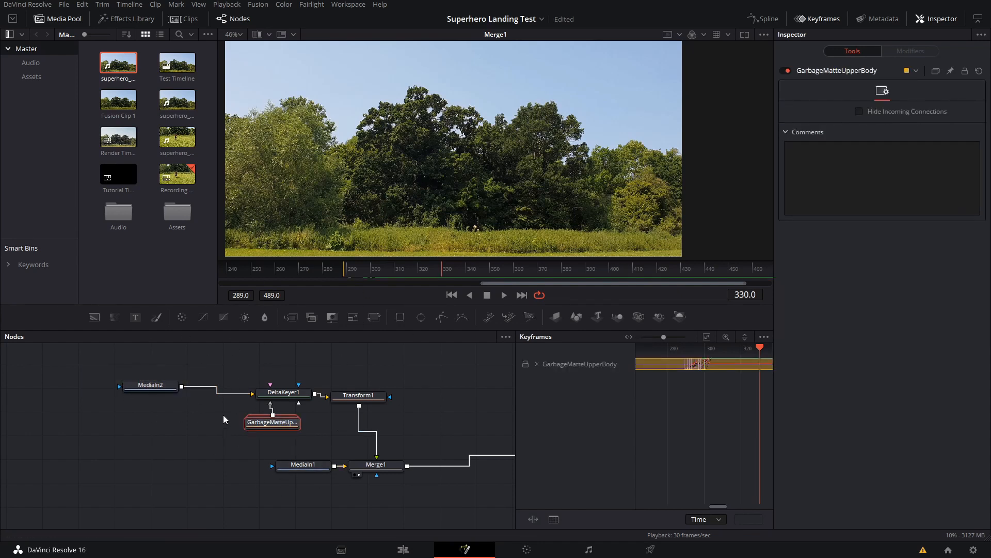
{"action": "mouse_move", "coordinate": [156, 390]}
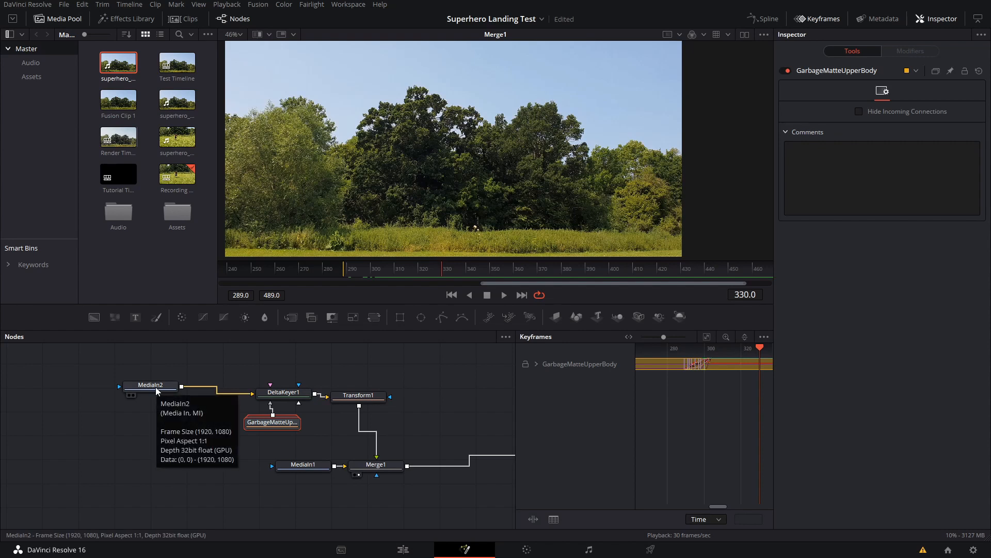
{"action": "left_click", "coordinate": [441, 418]}
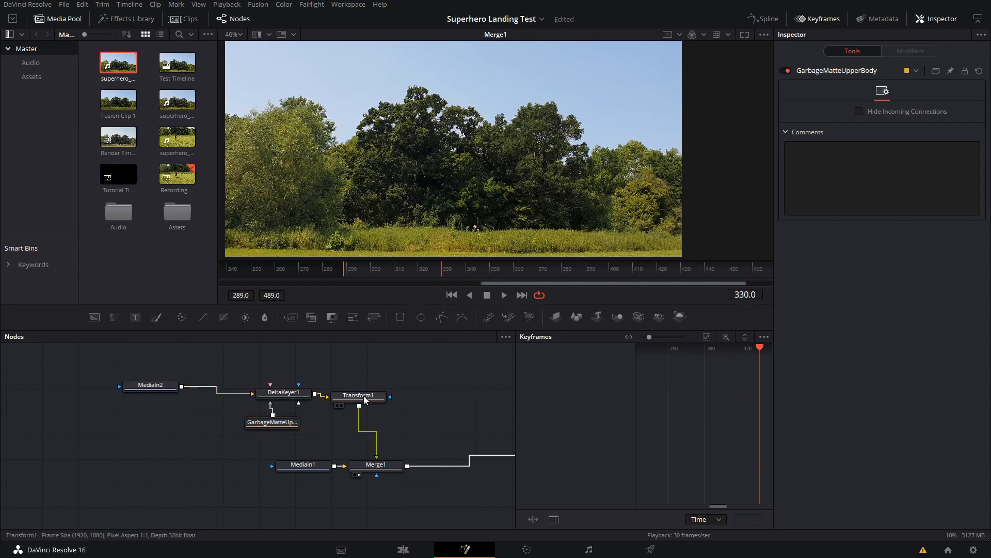
{"action": "mouse_move", "coordinate": [365, 400]}
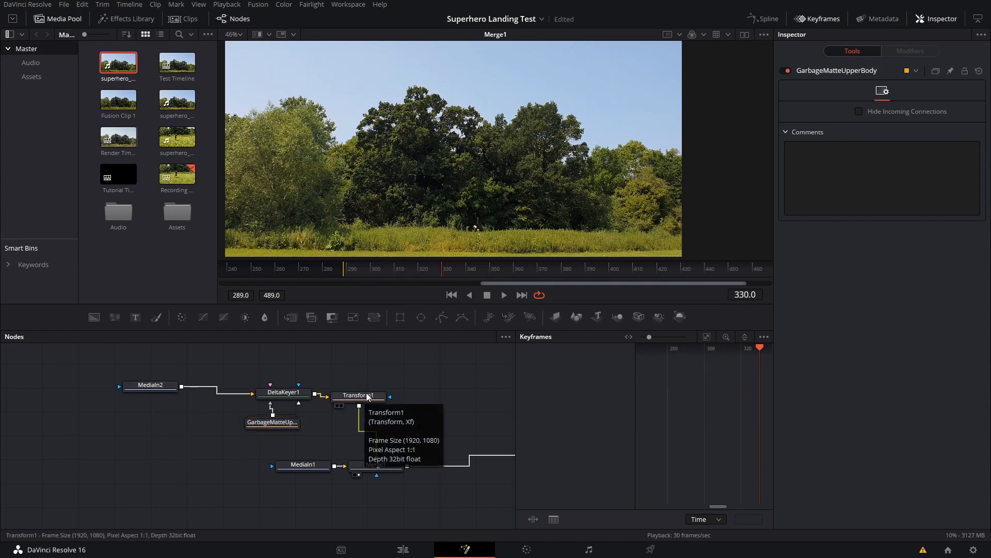
Insert a Time Stretcher node between Transform1 and Merge1
{"action": "left_click", "coordinate": [152, 387]}
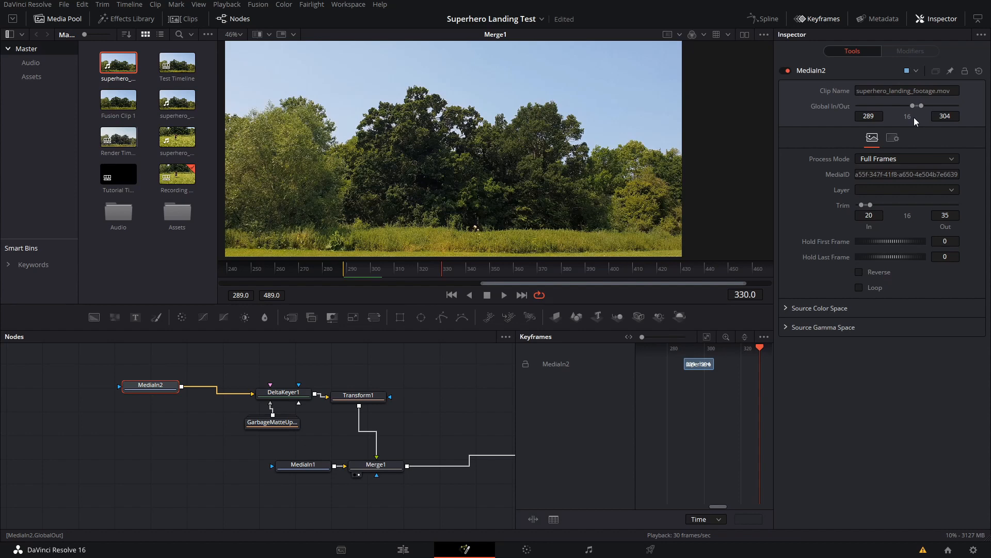
{"action": "left_click", "coordinate": [357, 398]}
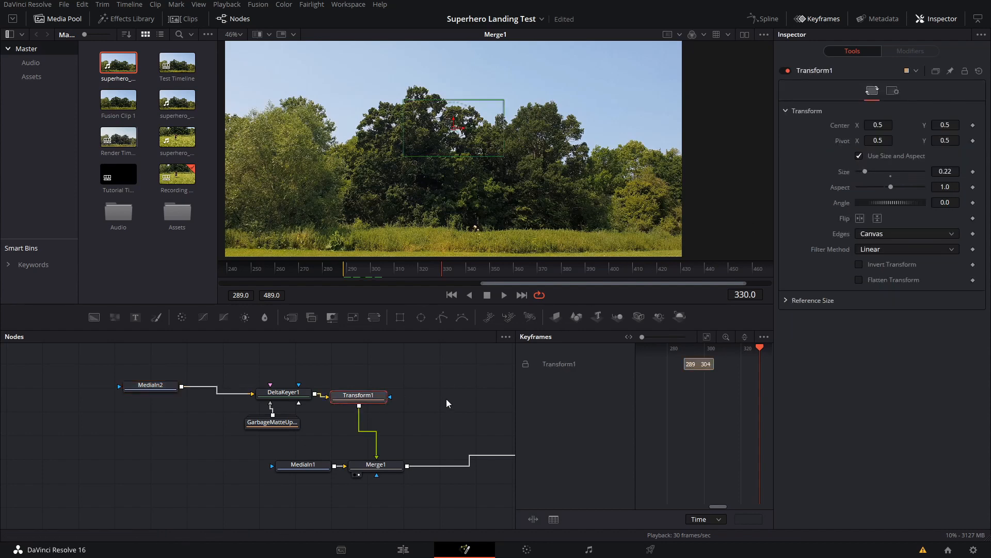
{"action": "key", "text": "shift+space"}
{"action": "type", "text": "time"}
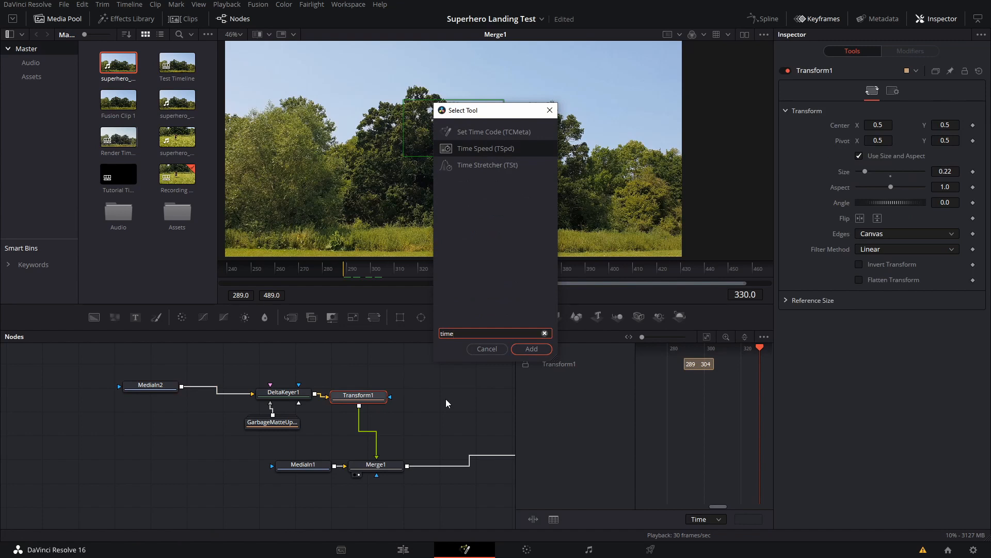
{"action": "key", "text": "Down"}
{"action": "key", "text": "Return"}
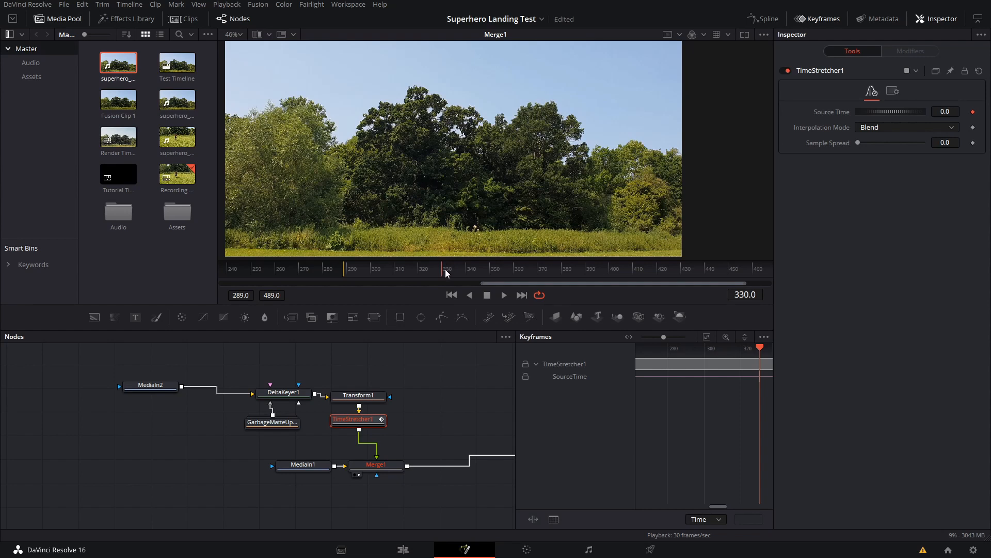
Set TimeStretcher1's Source Time to MediaIn2's global in frame, 289, at frame 330
{"action": "left_click", "coordinate": [150, 385]}
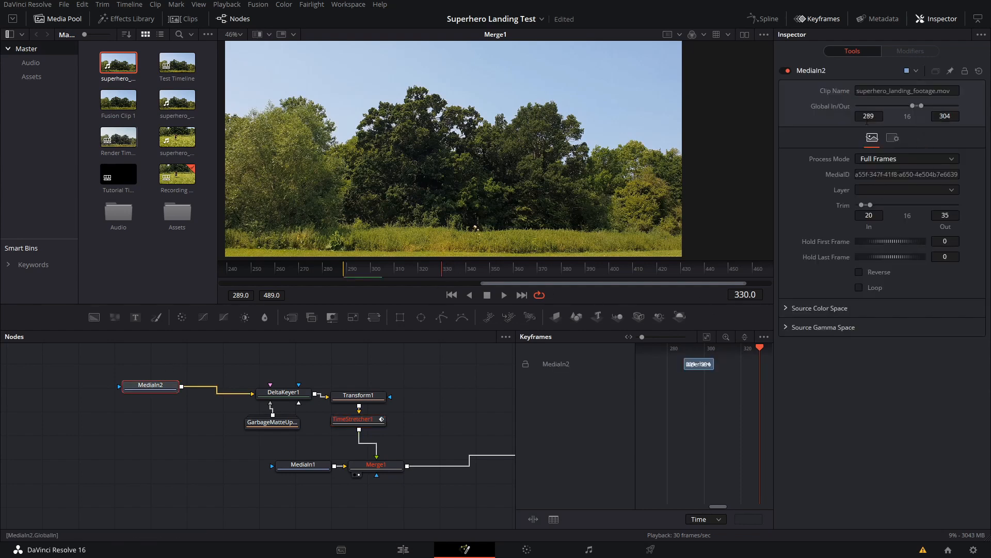
{"action": "left_click", "coordinate": [362, 419]}
{"action": "left_click", "coordinate": [945, 112]}
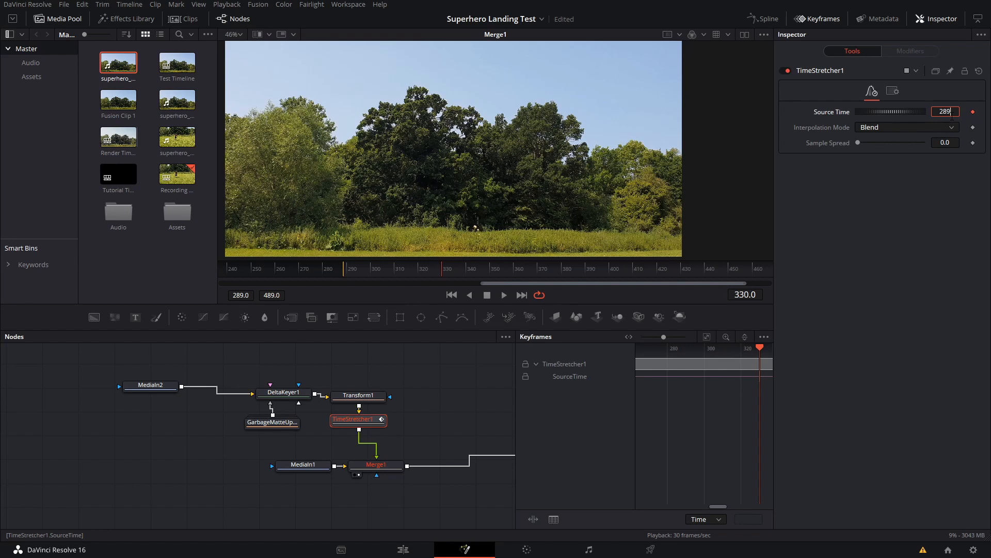
{"action": "key", "text": "Tab"}
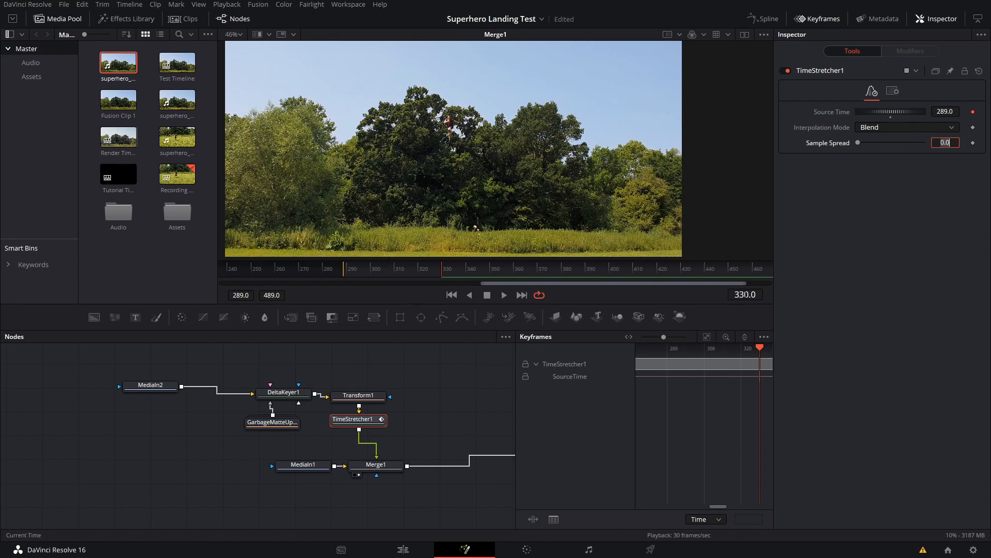
Go to frame 346 and set TimeStretcher1's Source Time to 304, MediaIn2's global out frame
{"action": "left_click", "coordinate": [746, 294]}
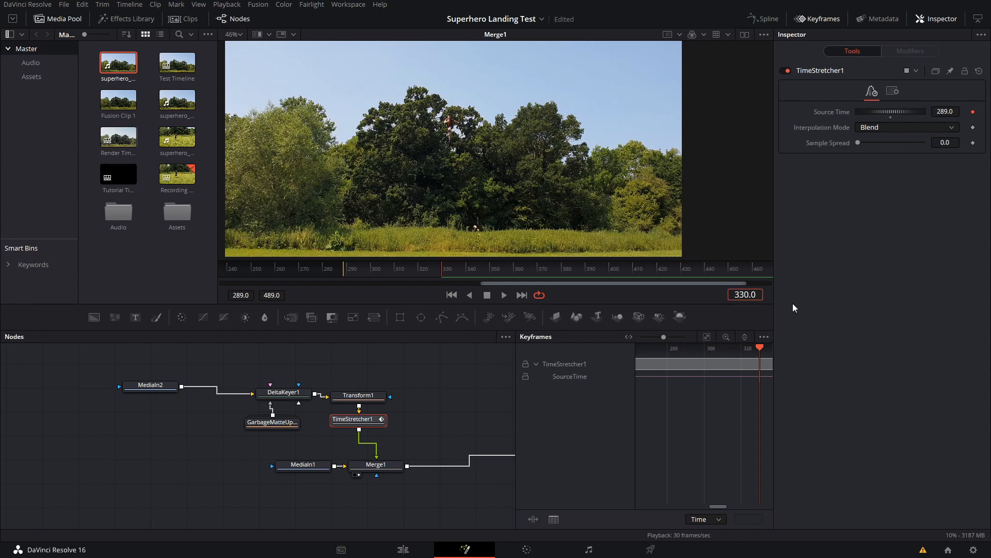
{"action": "key", "text": "BackSpace"}
{"action": "key", "text": "BackSpace"}
{"action": "type", "text": "46"}
{"action": "key", "text": "Return"}
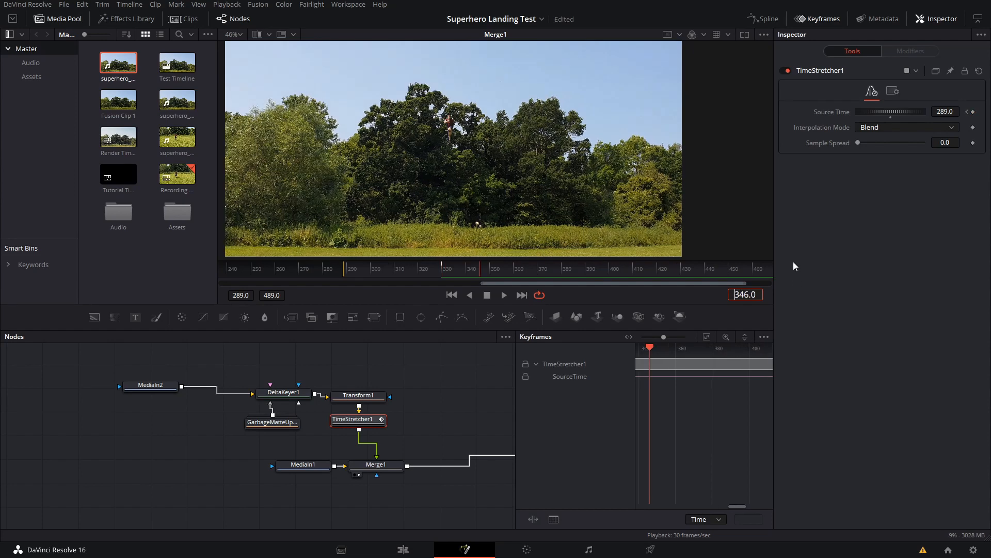
{"action": "left_click", "coordinate": [147, 386]}
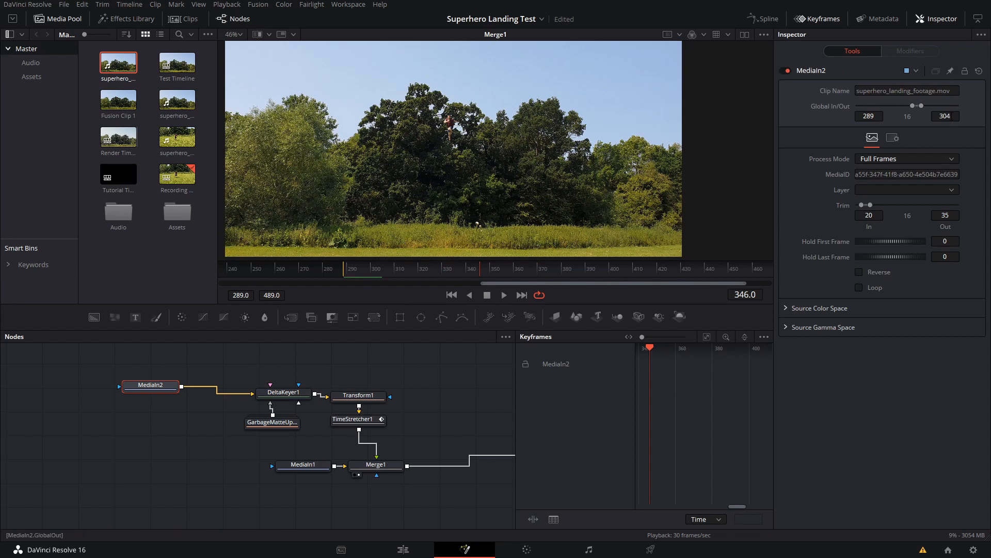
{"action": "left_click", "coordinate": [348, 420]}
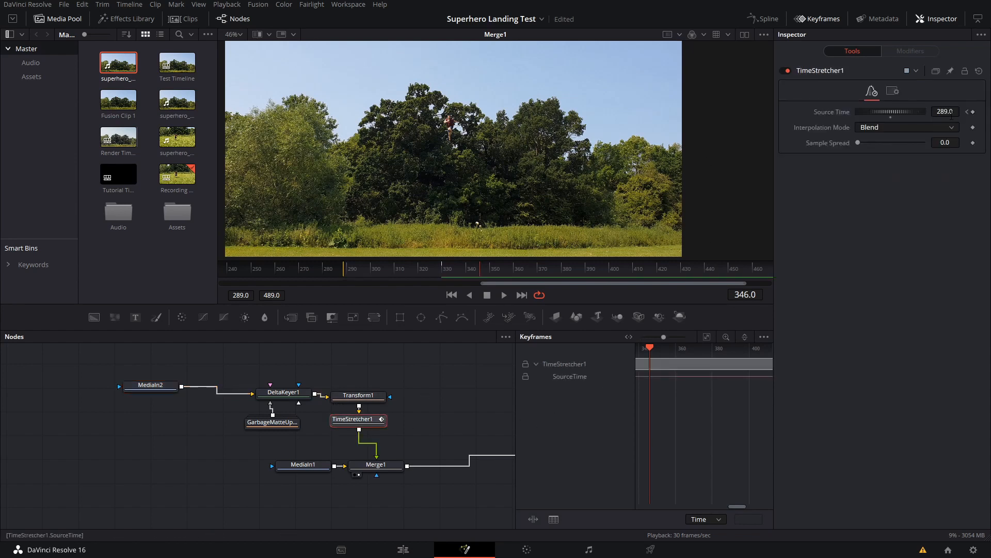
{"action": "double_click", "coordinate": [951, 111]}
{"action": "type", "text": "304"}
{"action": "key", "text": "Tab"}
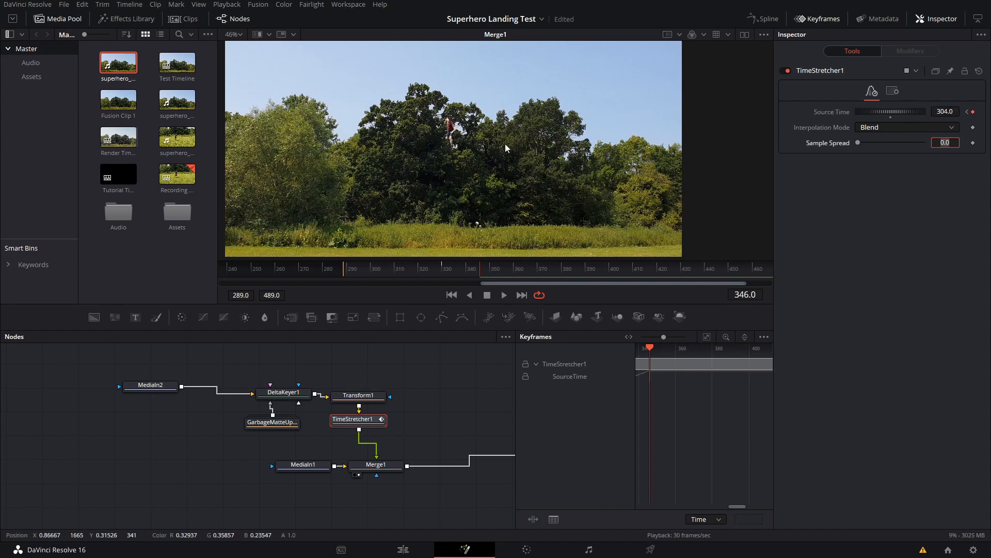
Examine the retimed jump close up, stepping backward frame by frame from 346 to 330
{"action": "scroll", "coordinate": [447, 135], "scroll_direction": "up", "scroll_amount": 4}
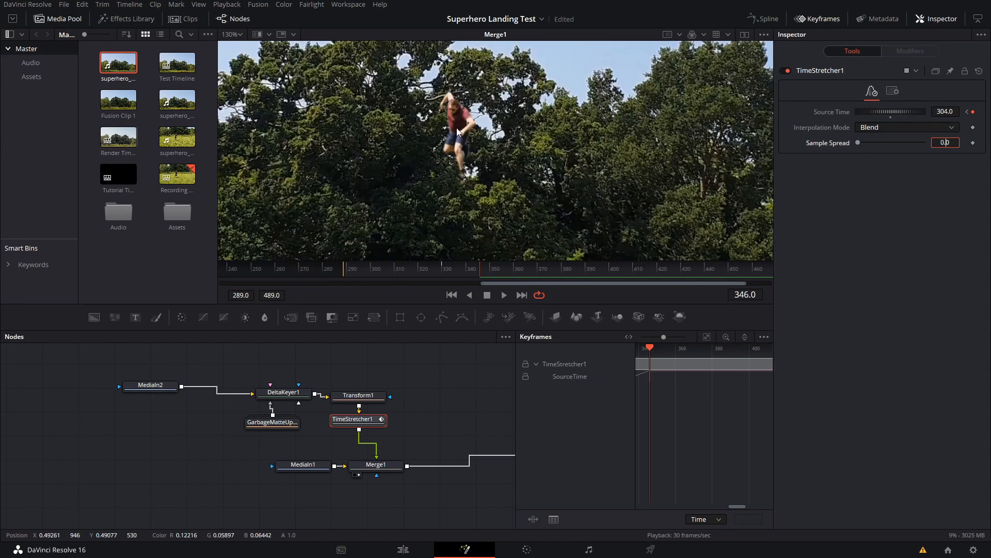
{"action": "left_click", "coordinate": [505, 115]}
{"action": "key", "text": "Left"}
{"action": "key", "text": "Left"}
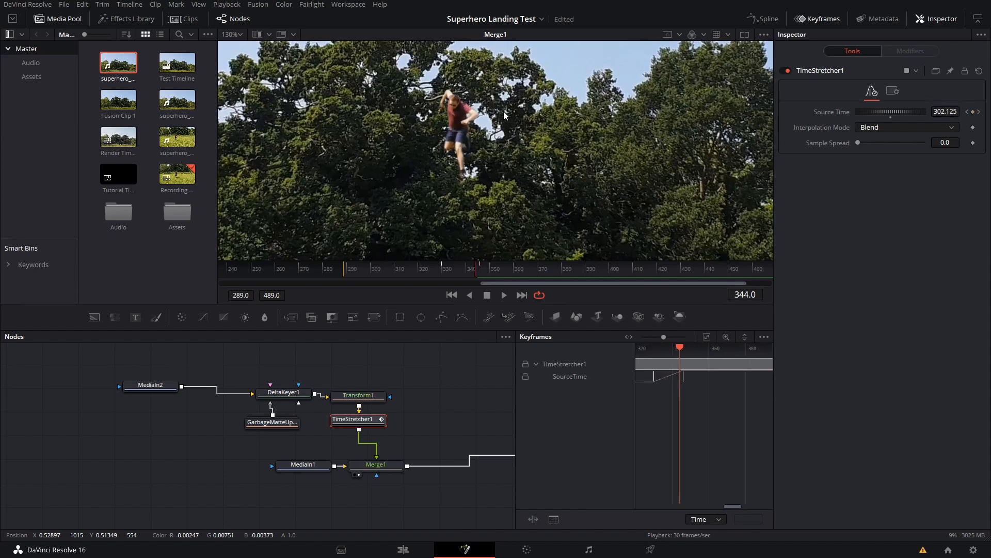
{"action": "key", "text": "Left"}
{"action": "key", "text": "Left"}
{"action": "key", "text": "Left"}
{"action": "key", "text": "Left"}
{"action": "key", "text": "Left"}
{"action": "key", "text": "Left"}
{"action": "key", "text": "Left"}
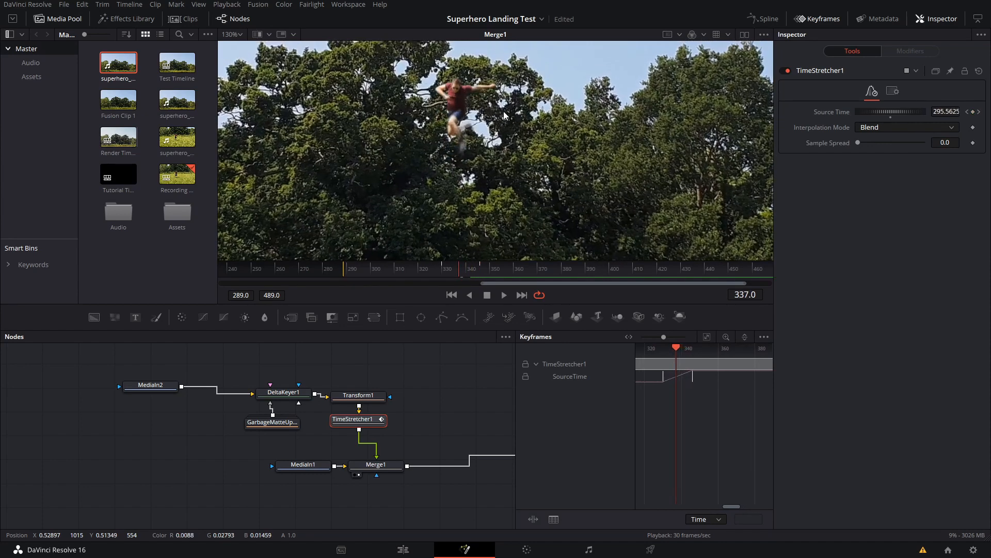
{"action": "key", "text": "Left"}
{"action": "key", "text": "Left"}
{"action": "key", "text": "Left"}
{"action": "key", "text": "Left"}
{"action": "key", "text": "Left"}
{"action": "key", "text": "Left"}
{"action": "key", "text": "Left"}
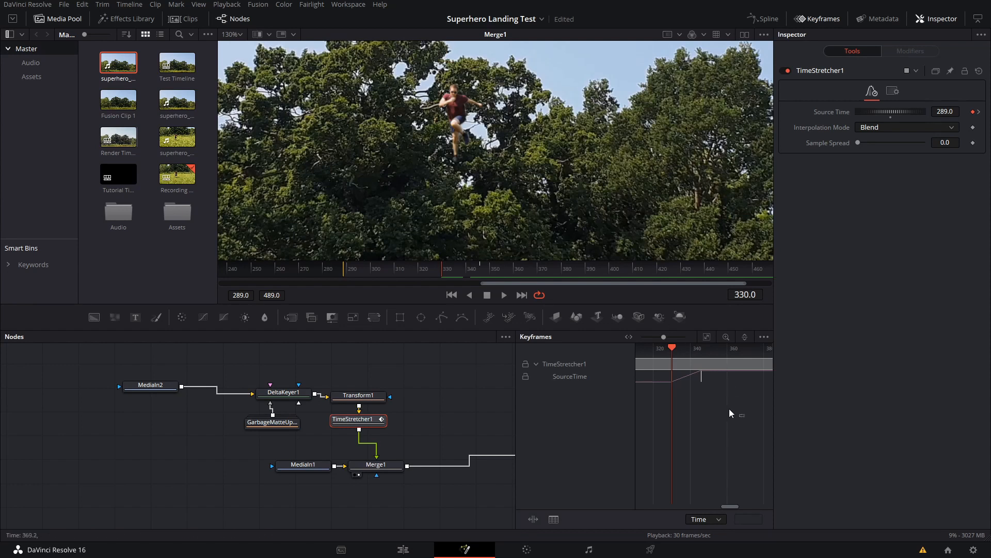
Try shifting both SourceTime keyframes of TimeStretcher1 later, scrub through the jump, and undo the shift
{"action": "left_click_drag", "start_coordinate": [729, 408], "coordinate": [705, 378]}
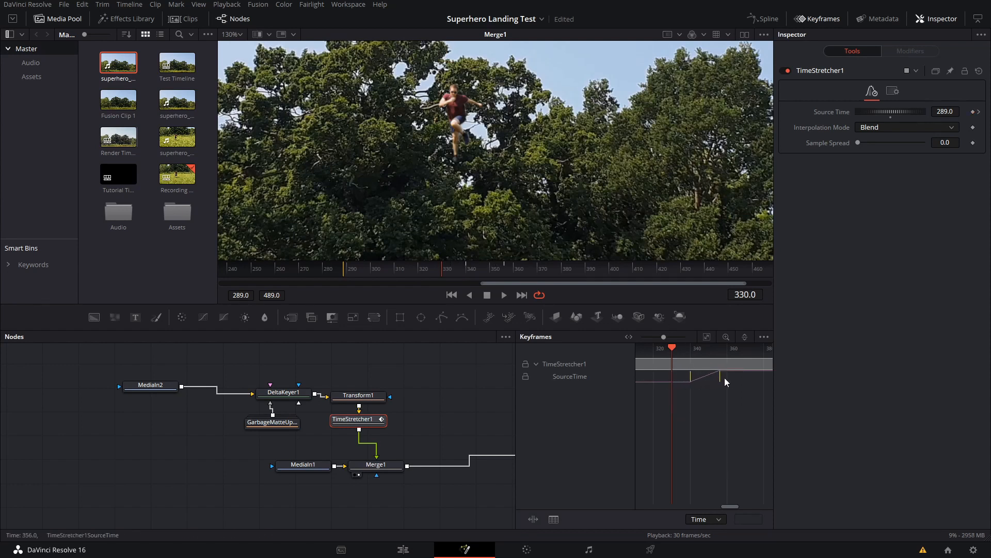
{"action": "left_click_drag", "start_coordinate": [467, 268], "coordinate": [502, 269]}
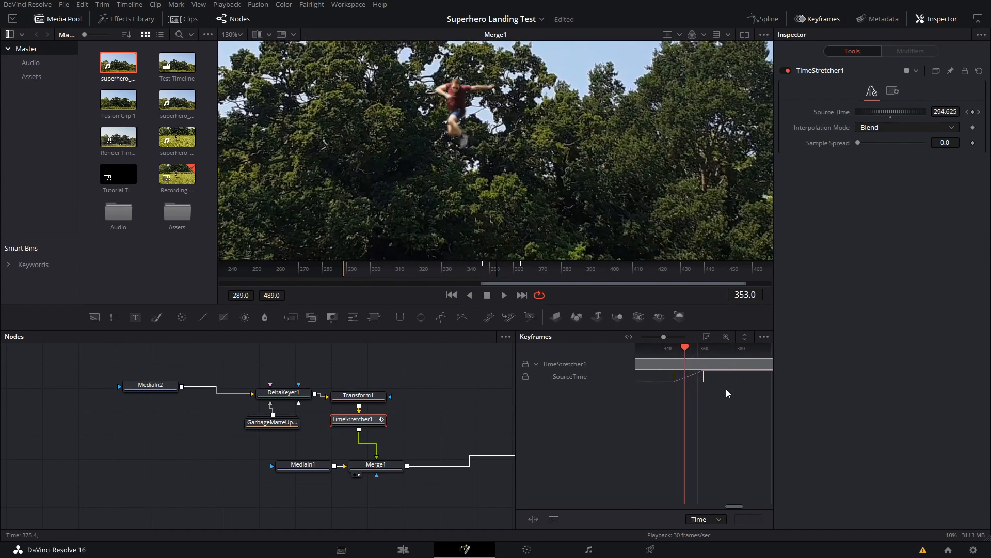
{"action": "key", "text": "ctrl+z"}
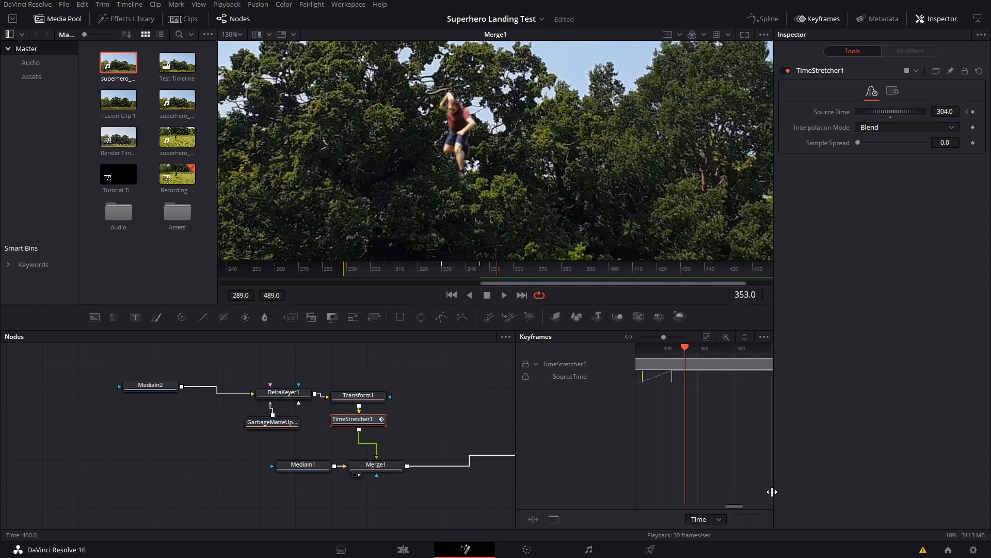
View the whole composite and select TimeStretcher1's SourceTime keyframe at frame 330
{"action": "scroll", "coordinate": [522, 170], "scroll_direction": "down", "scroll_amount": 2}
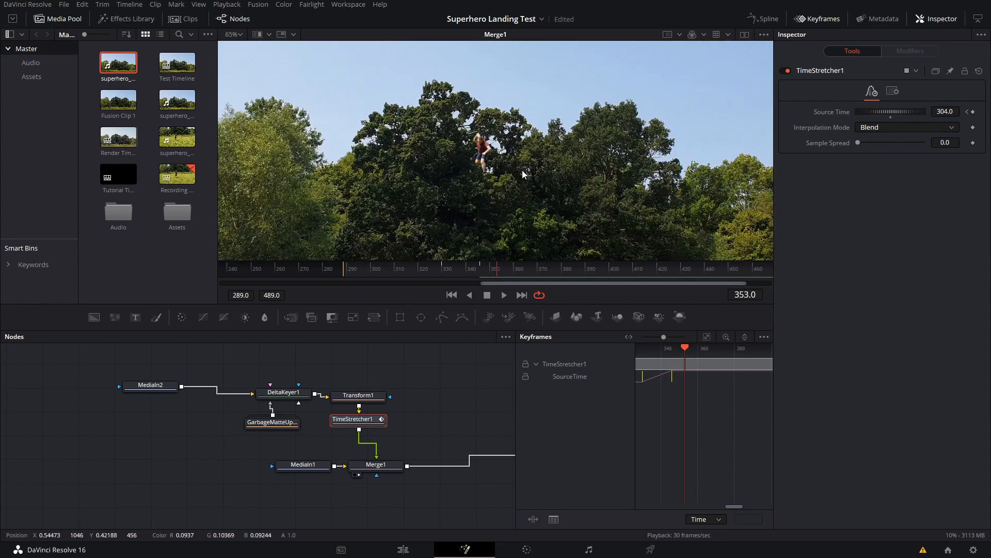
{"action": "scroll", "coordinate": [517, 172], "scroll_direction": "down", "scroll_amount": 1}
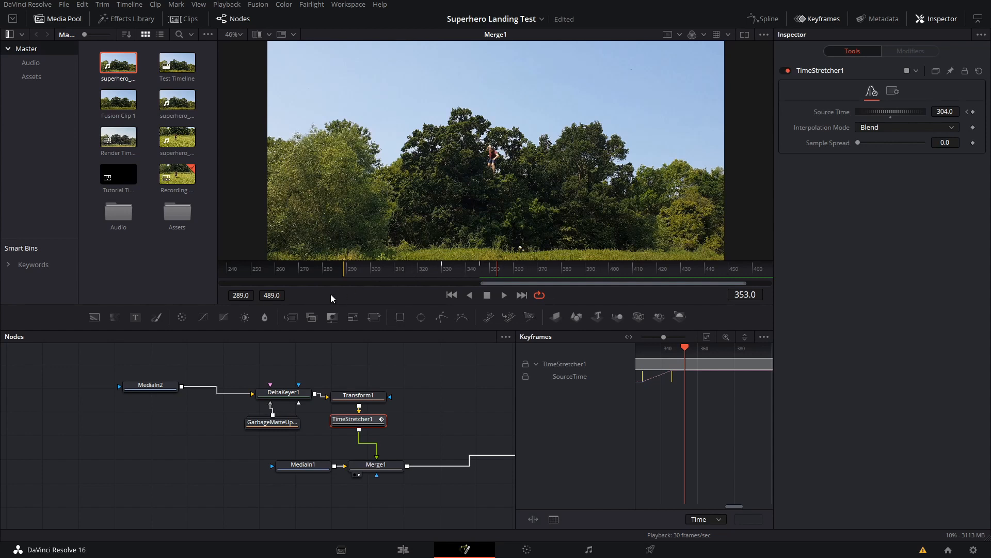
{"action": "scroll", "coordinate": [644, 413], "scroll_direction": "up", "scroll_amount": 2}
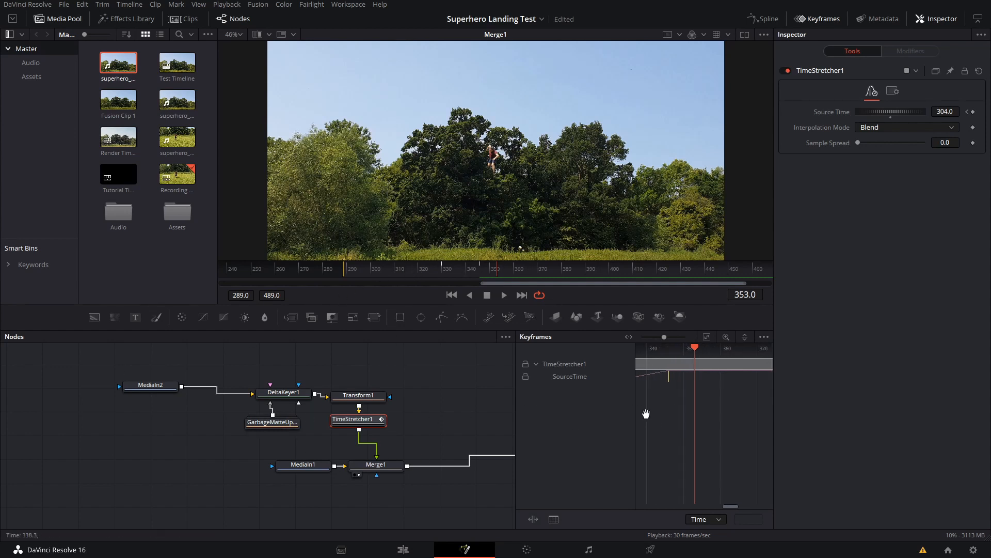
{"action": "left_click_drag", "start_coordinate": [646, 414], "coordinate": [670, 376]}
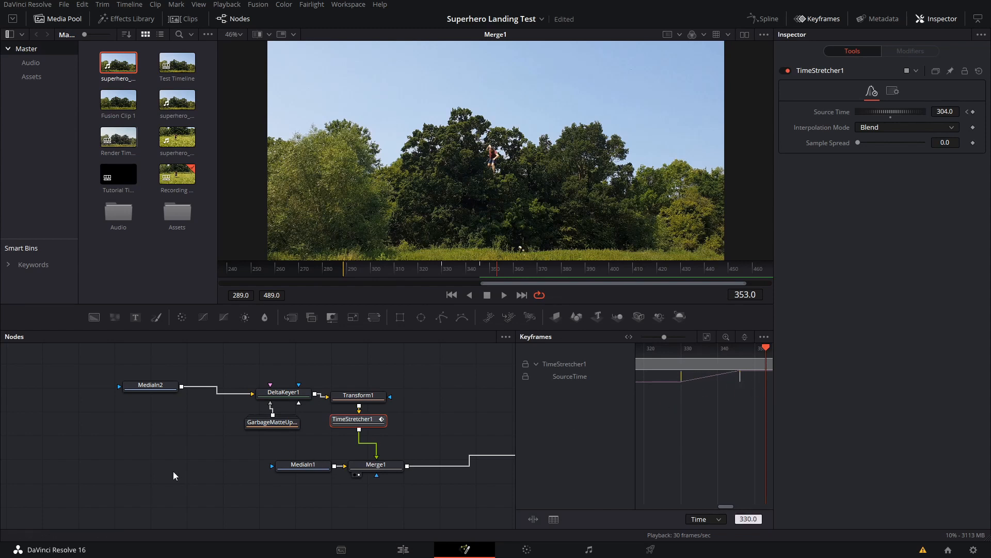
Reposition the man with Transform1 to Center X 0.479233 and Y 0.458806, with the full background in view
{"action": "left_click_drag", "start_coordinate": [173, 442], "coordinate": [415, 374]}
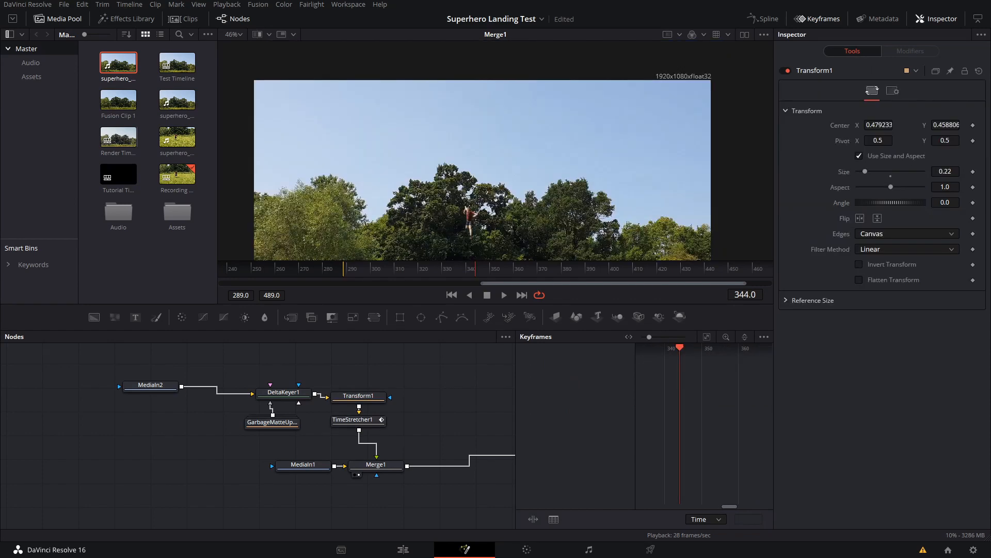
{"action": "left_click_drag", "start_coordinate": [515, 219], "coordinate": [521, 168]}
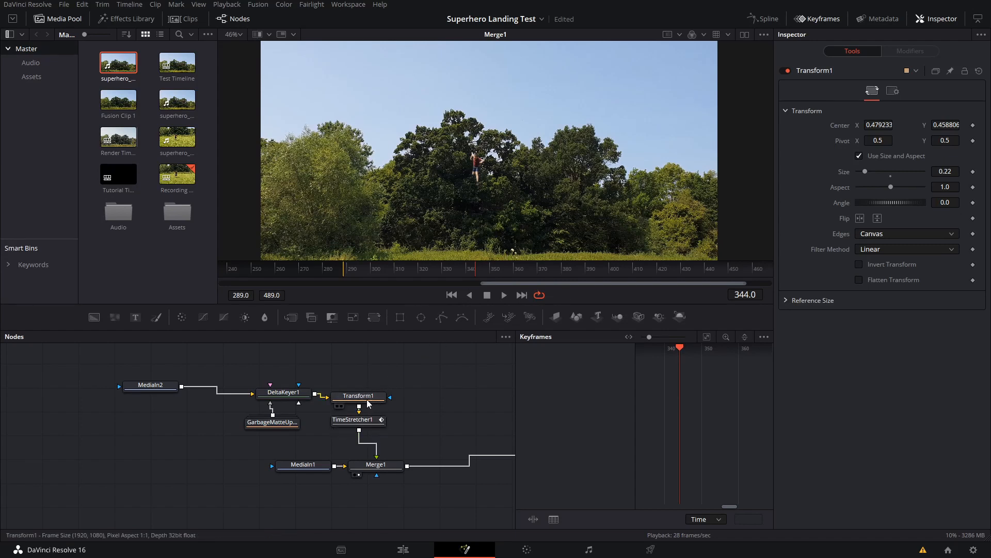
Reorder the nodes so TimeStretcher1 follows DeltaKeyer1 and Transform1 sits between TimeStretcher1 and Merge1
{"action": "left_click_drag", "start_coordinate": [358, 399], "coordinate": [472, 386]}
{"action": "left_click_drag", "start_coordinate": [351, 421], "coordinate": [359, 402]}
{"action": "left_click_drag", "start_coordinate": [476, 384], "coordinate": [359, 426]}
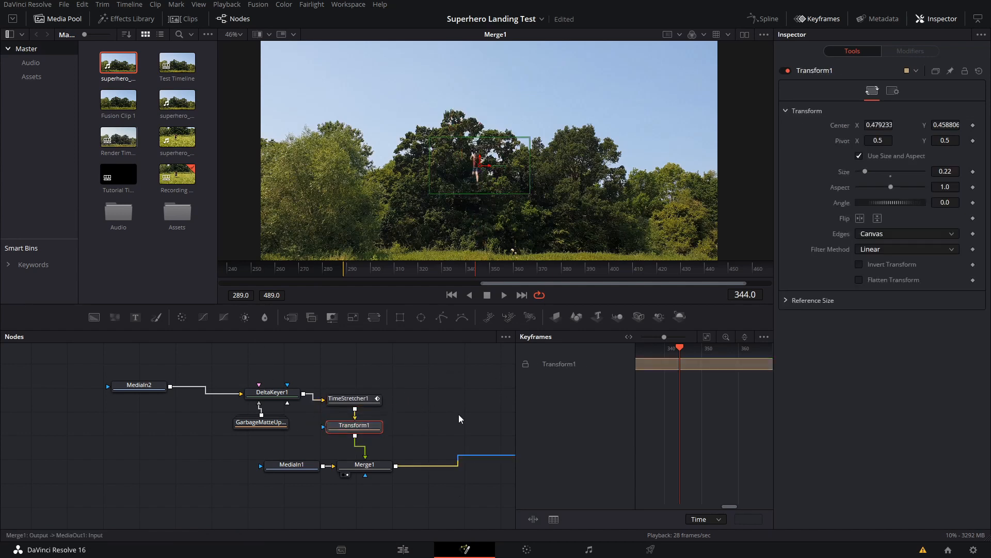
{"action": "left_click", "coordinate": [465, 388]}
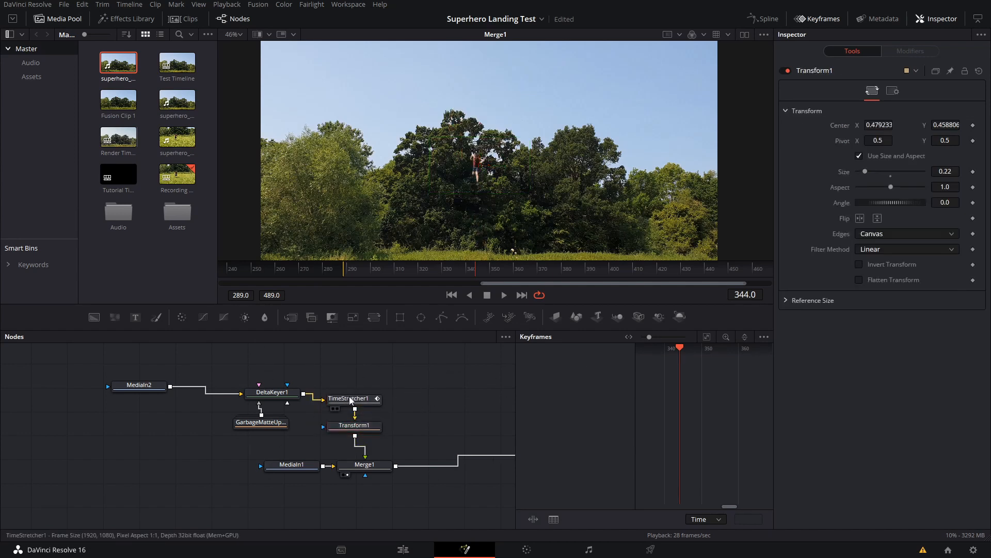
{"action": "left_click_drag", "start_coordinate": [349, 397], "coordinate": [352, 395]}
Add keyframes for Transform1's Center and Size at frame 330
{"action": "left_click", "coordinate": [359, 429]}
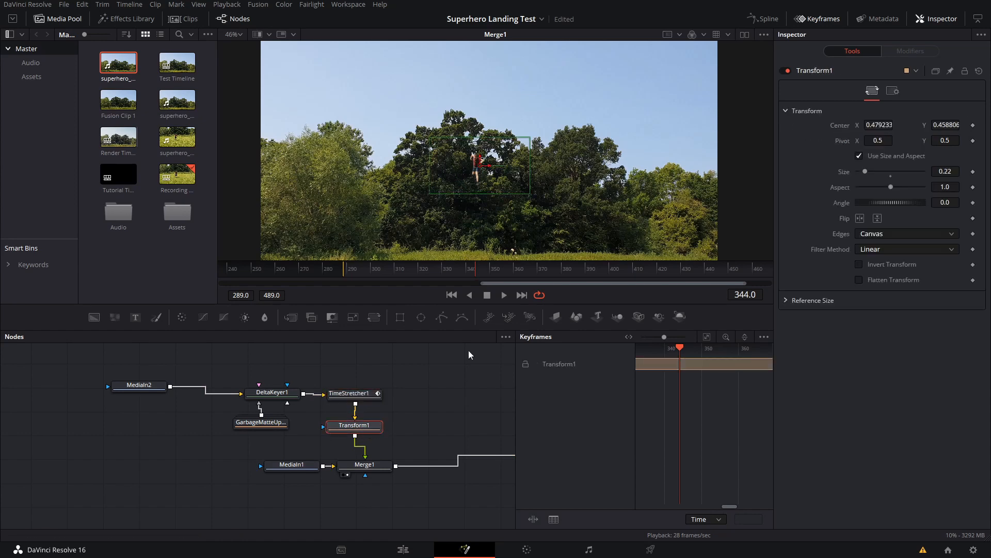
{"action": "scroll", "coordinate": [481, 185], "scroll_direction": "up", "scroll_amount": 1}
{"action": "scroll", "coordinate": [504, 161], "scroll_direction": "up", "scroll_amount": 1}
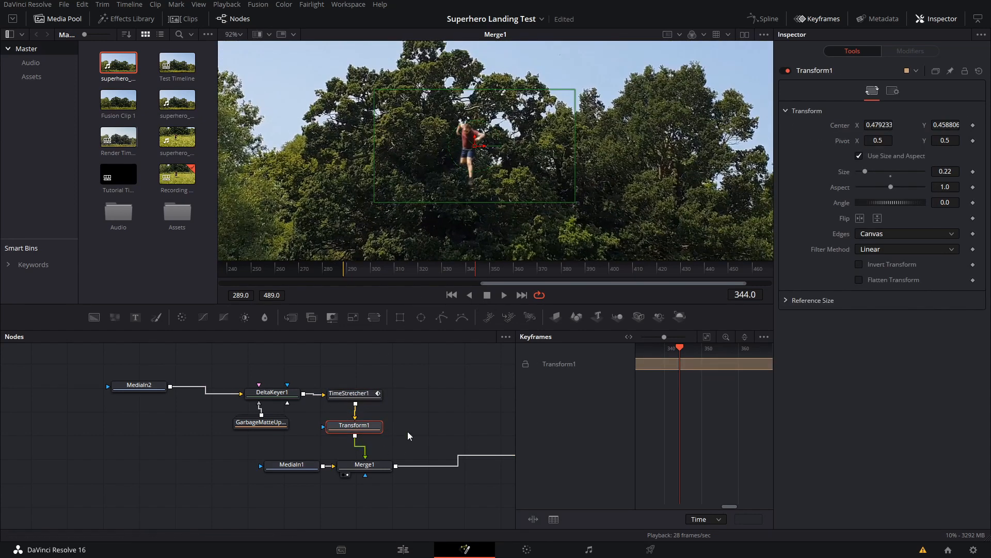
{"action": "scroll", "coordinate": [532, 183], "scroll_direction": "down", "scroll_amount": 1}
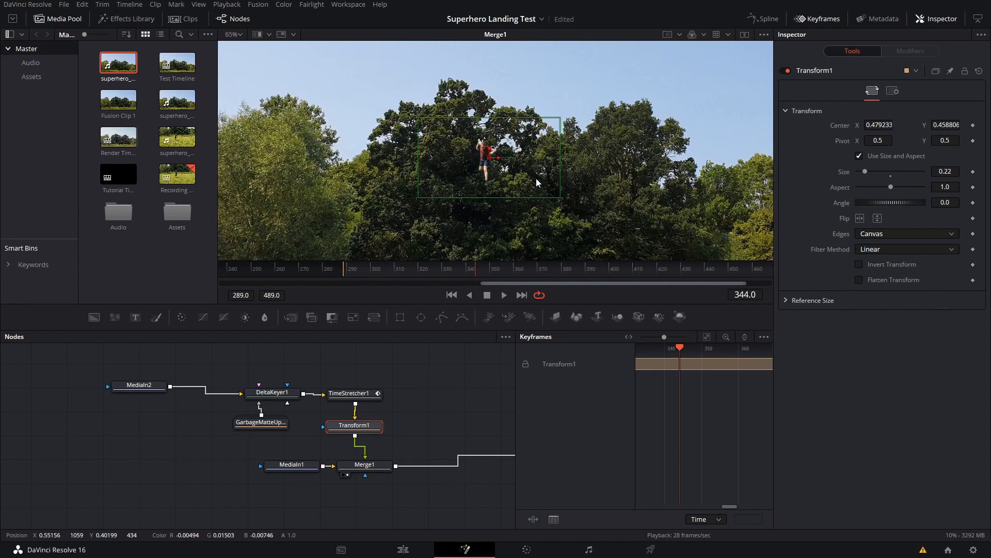
{"action": "left_click", "coordinate": [738, 297]}
{"action": "type", "text": "330"}
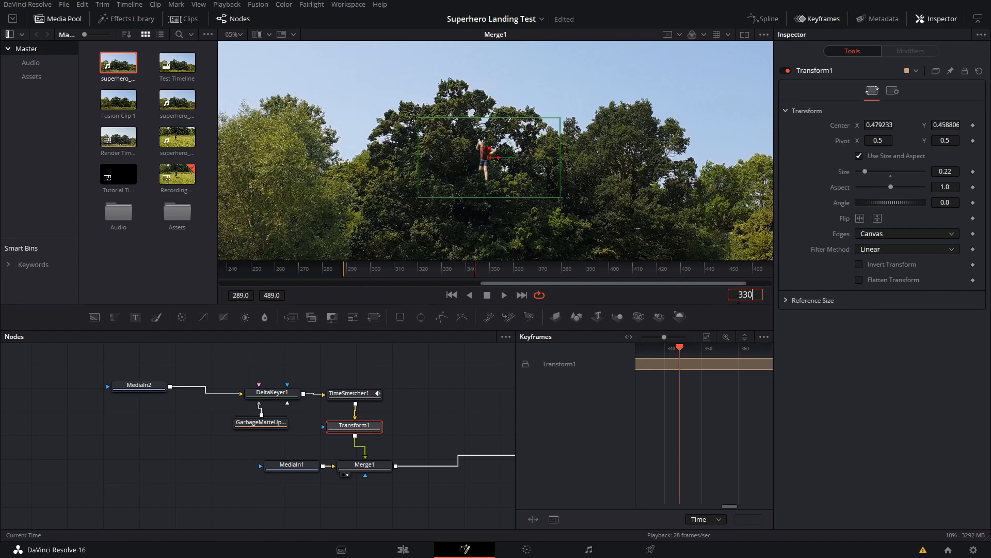
{"action": "key", "text": "Return"}
{"action": "scroll", "coordinate": [493, 187], "scroll_direction": "up", "scroll_amount": 1}
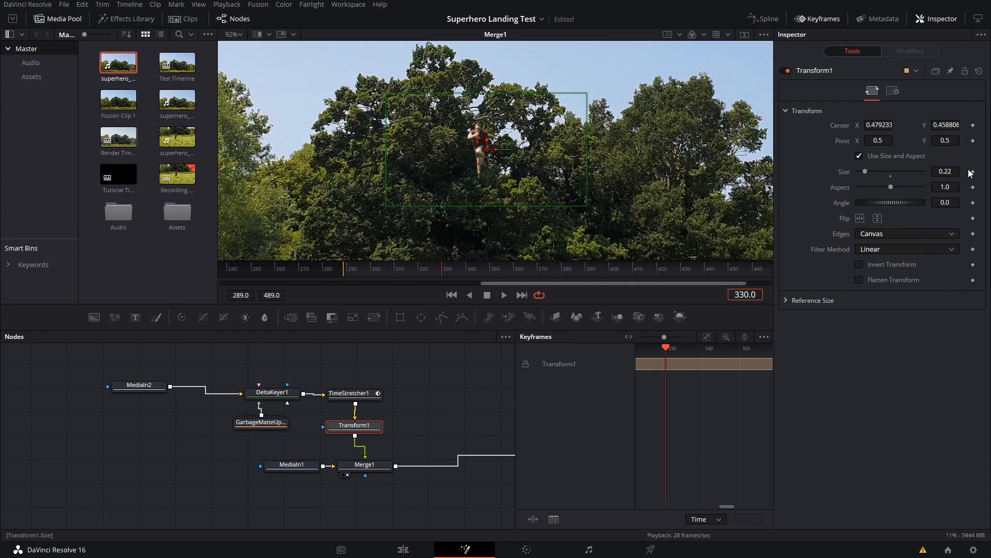
{"action": "left_click", "coordinate": [972, 125]}
{"action": "left_click", "coordinate": [974, 173]}
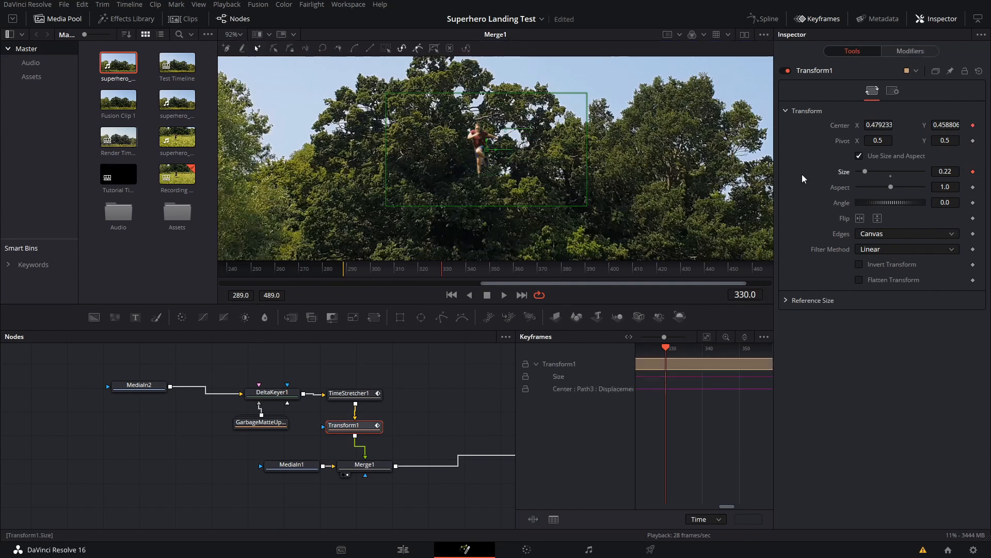
At frame 345, raise the man out of the picture to Center X 0.489402 and Y 1.133506, with Transform1's Size at 0.3
{"action": "key", "text": "Right"}
{"action": "key", "text": "Right"}
{"action": "key", "text": "Right"}
{"action": "key", "text": "Right"}
{"action": "key", "text": "Right"}
{"action": "key", "text": "Right"}
{"action": "key", "text": "Right"}
{"action": "key", "text": "Right"}
{"action": "key", "text": "Right"}
{"action": "key", "text": "Right"}
{"action": "key", "text": "Right"}
{"action": "key", "text": "Right"}
{"action": "key", "text": "Right"}
{"action": "key", "text": "Right"}
{"action": "key", "text": "Right"}
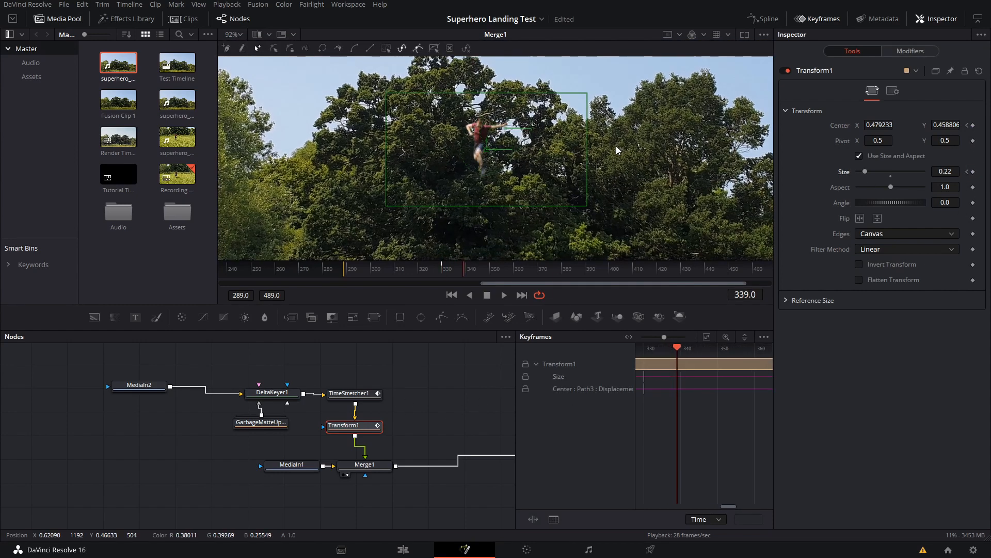
{"action": "key", "text": "Right"}
{"action": "key", "text": "Right"}
{"action": "key", "text": "Right"}
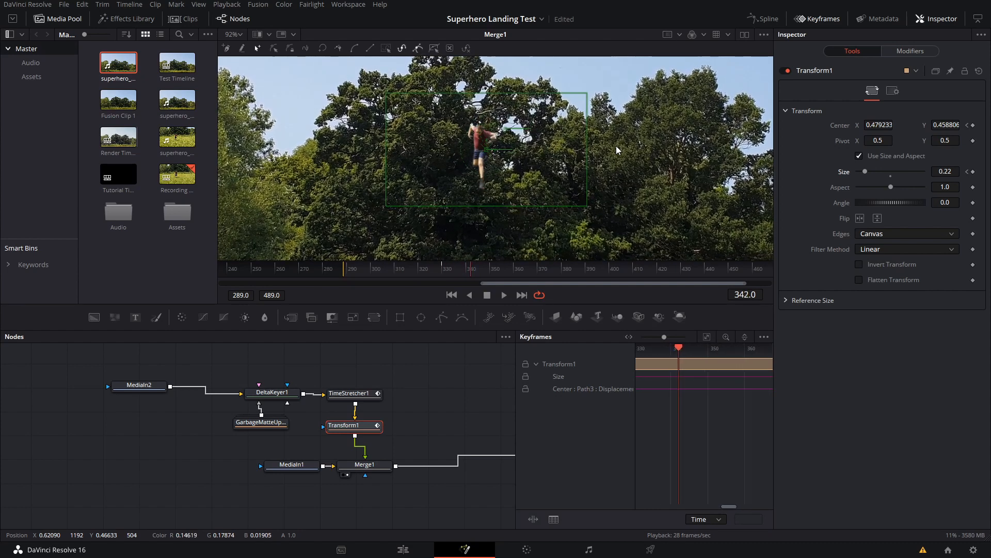
{"action": "key", "text": "Left"}
{"action": "key", "text": "Left"}
{"action": "key", "text": "Left"}
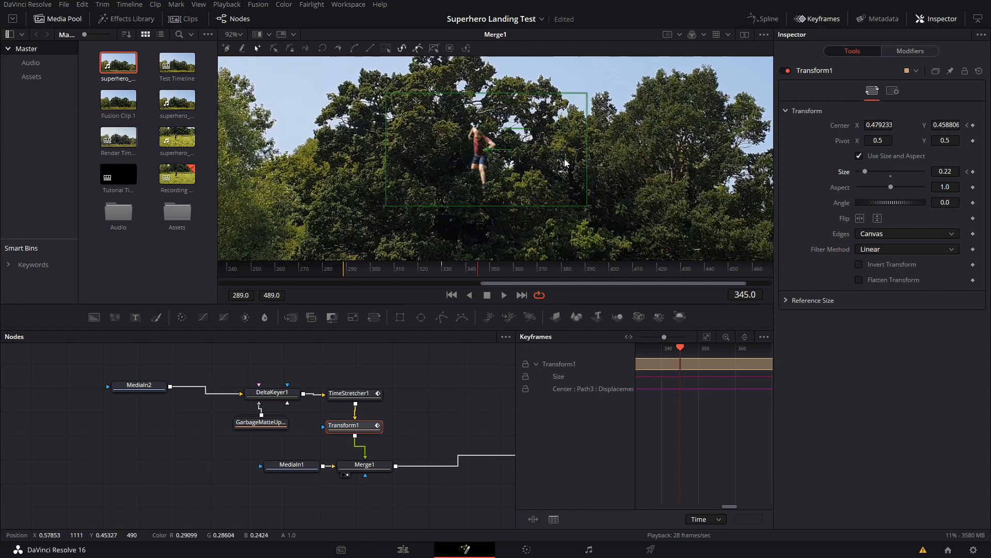
{"action": "scroll", "coordinate": [567, 157], "scroll_direction": "down", "scroll_amount": 2}
{"action": "left_click_drag", "start_coordinate": [570, 151], "coordinate": [500, 252]}
{"action": "left_click_drag", "start_coordinate": [482, 219], "coordinate": [486, 101]}
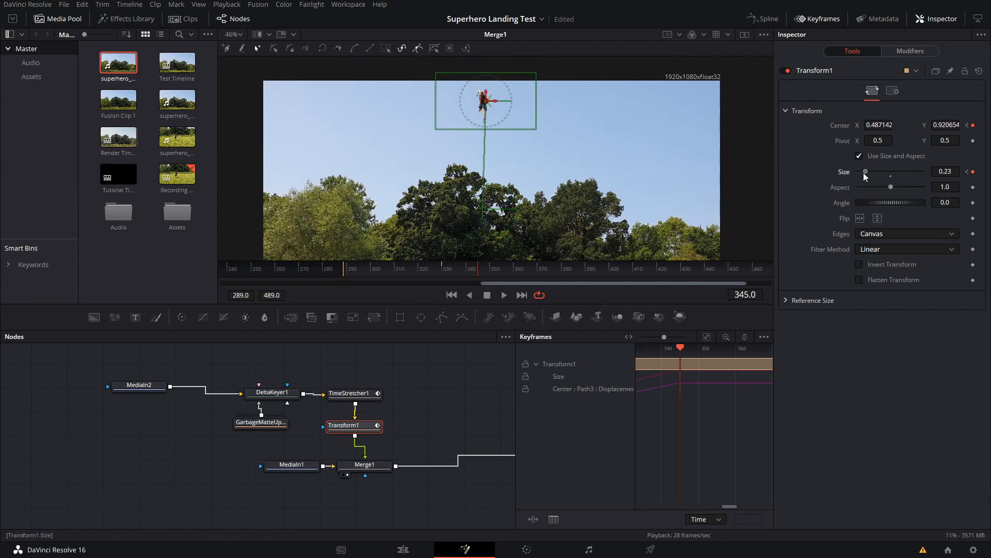
{"action": "left_click_drag", "start_coordinate": [864, 172], "coordinate": [866, 172]}
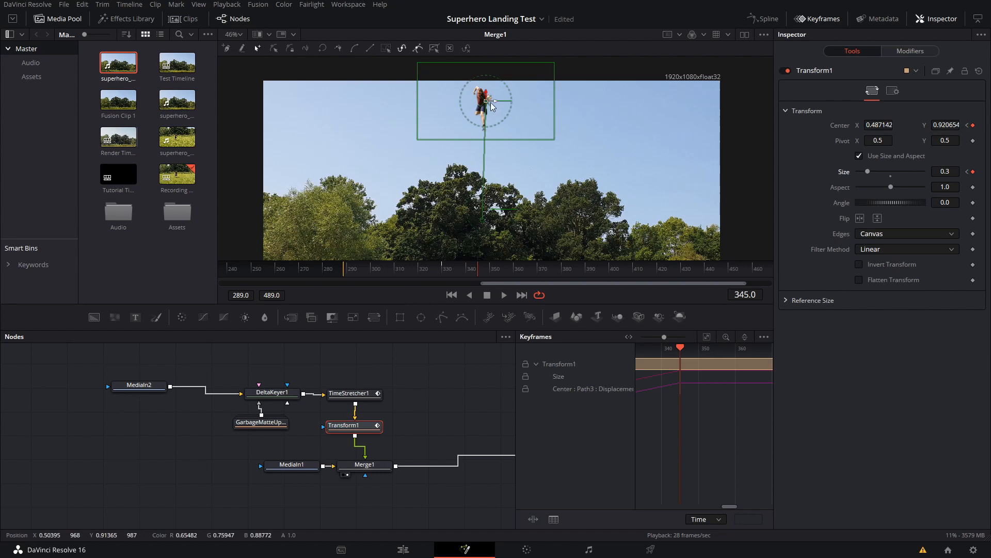
{"action": "left_click_drag", "start_coordinate": [485, 100], "coordinate": [485, 48]}
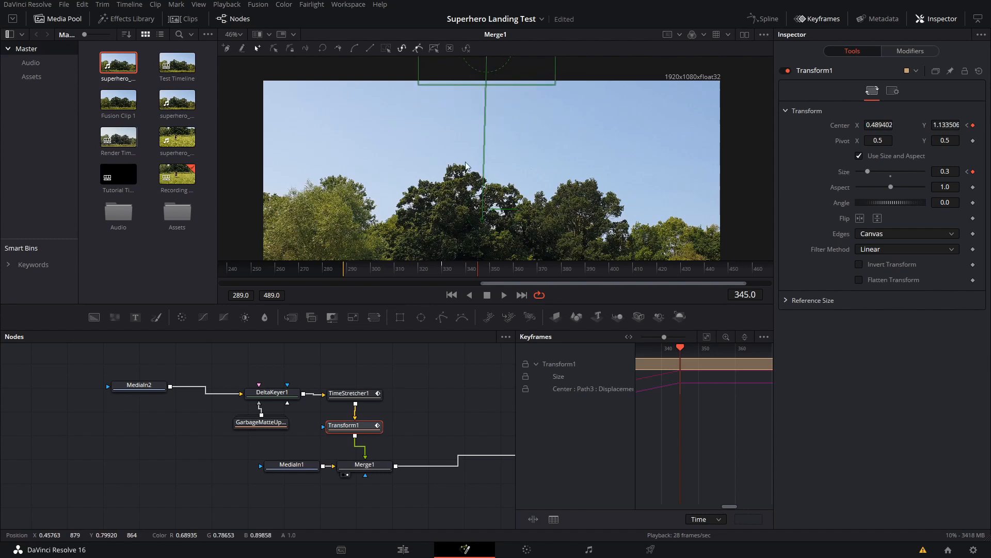
Examine the man's animated upward flight, stepping backward frame by frame from 345 to 329
{"action": "key", "text": "Left"}
{"action": "key", "text": "Left"}
{"action": "key", "text": "Left"}
{"action": "key", "text": "Left"}
{"action": "key", "text": "Left"}
{"action": "key", "text": "Left"}
{"action": "key", "text": "Left"}
{"action": "key", "text": "Left"}
{"action": "key", "text": "Left"}
{"action": "key", "text": "Left"}
{"action": "key", "text": "Left"}
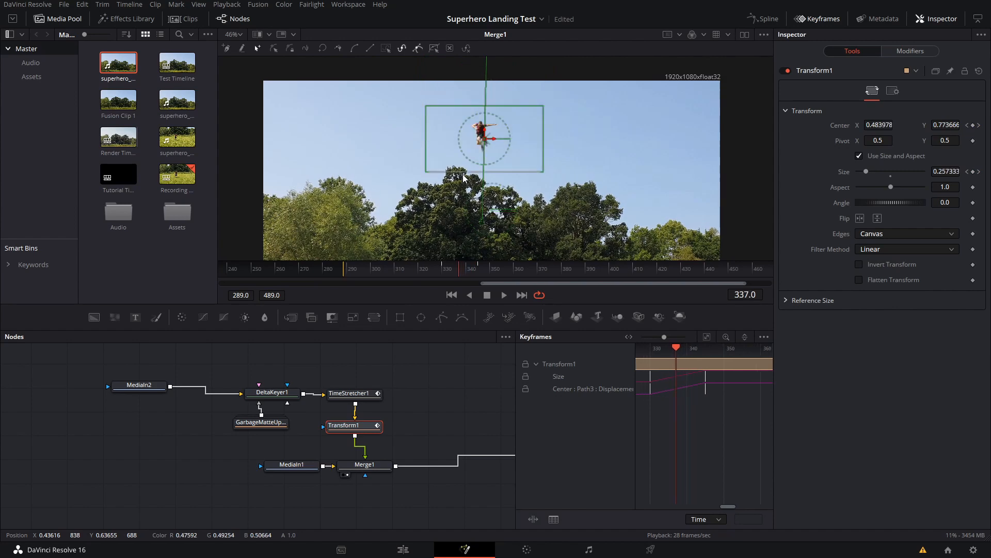
{"action": "key", "text": "Left"}
{"action": "key", "text": "Left"}
{"action": "key", "text": "Left"}
{"action": "key", "text": "Left"}
{"action": "key", "text": "Left"}
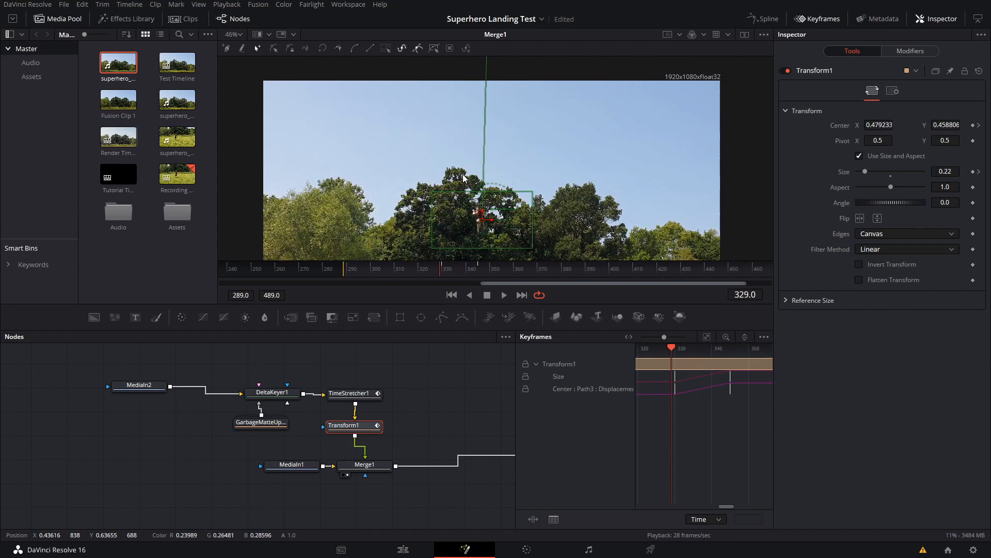
Play the Merge1 composite and step back and forth between about frames 330 and 341 to examine the jumper's launch motion
{"action": "left_click", "coordinate": [457, 377]}
{"action": "key", "text": "space"}
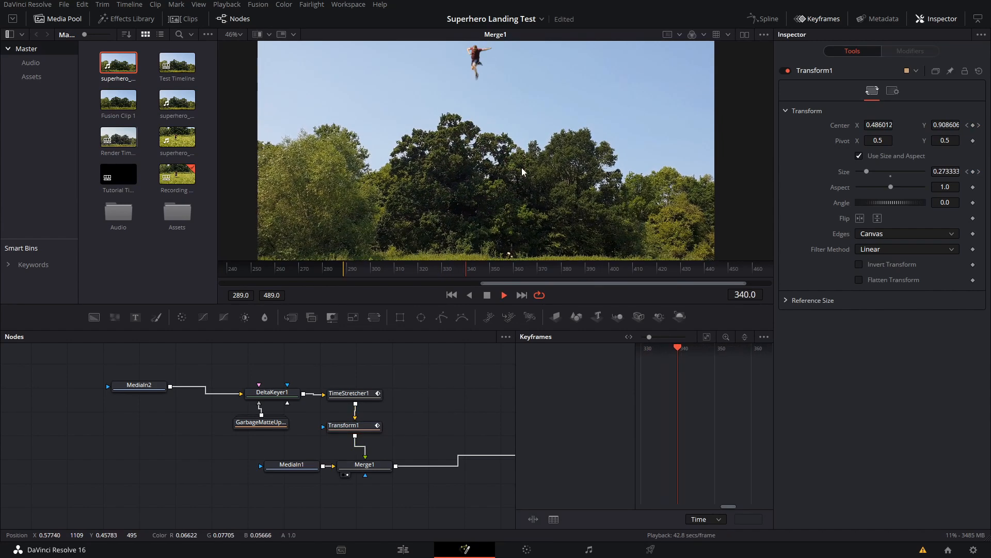
{"action": "key", "text": "space"}
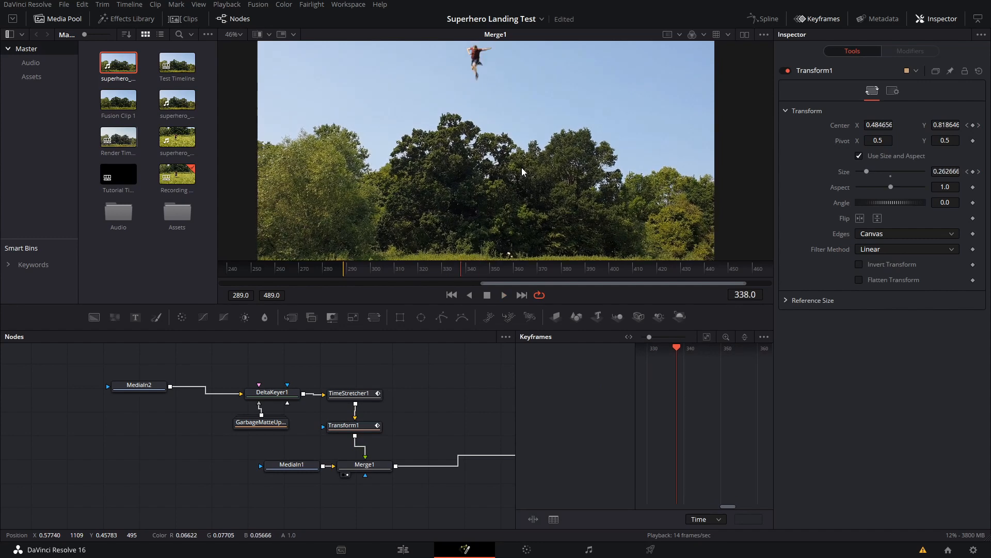
{"action": "key", "text": "Left"}
{"action": "key", "text": "Left"}
{"action": "key", "text": "Left"}
{"action": "key", "text": "Left"}
{"action": "key", "text": "Left"}
{"action": "key", "text": "Right"}
{"action": "key", "text": "Right"}
{"action": "key", "text": "Right"}
{"action": "key", "text": "Right"}
{"action": "key", "text": "Right"}
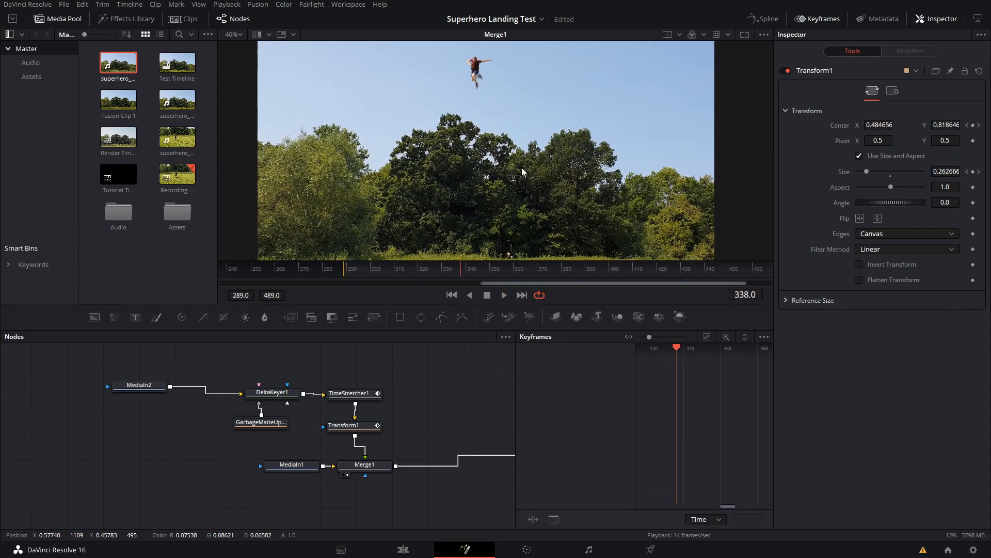
{"action": "key", "text": "Left"}
{"action": "key", "text": "Left"}
{"action": "key", "text": "Left"}
{"action": "key", "text": "Left"}
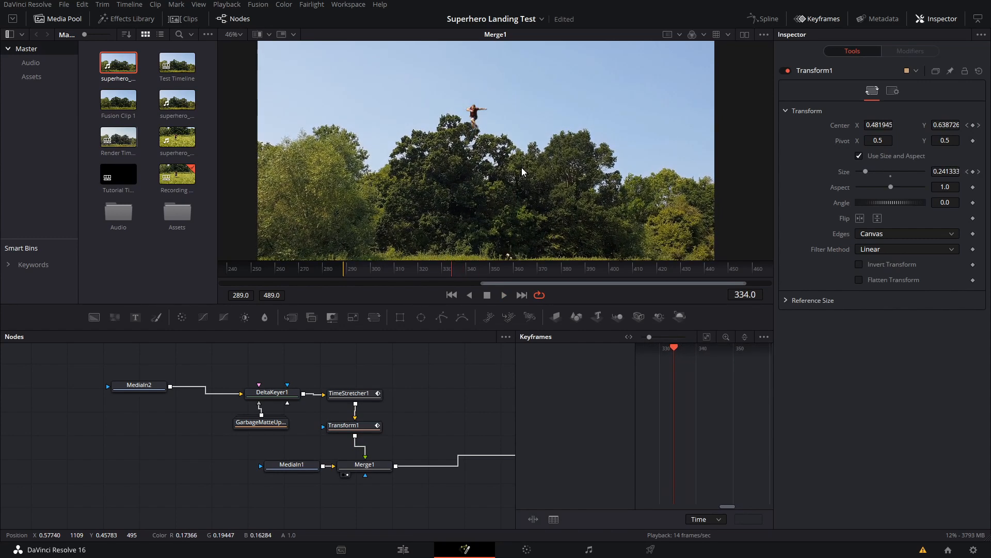
{"action": "key", "text": "Right"}
{"action": "key", "text": "Right"}
{"action": "key", "text": "Right"}
{"action": "key", "text": "Right"}
{"action": "key", "text": "Right"}
{"action": "key", "text": "Right"}
{"action": "key", "text": "Right"}
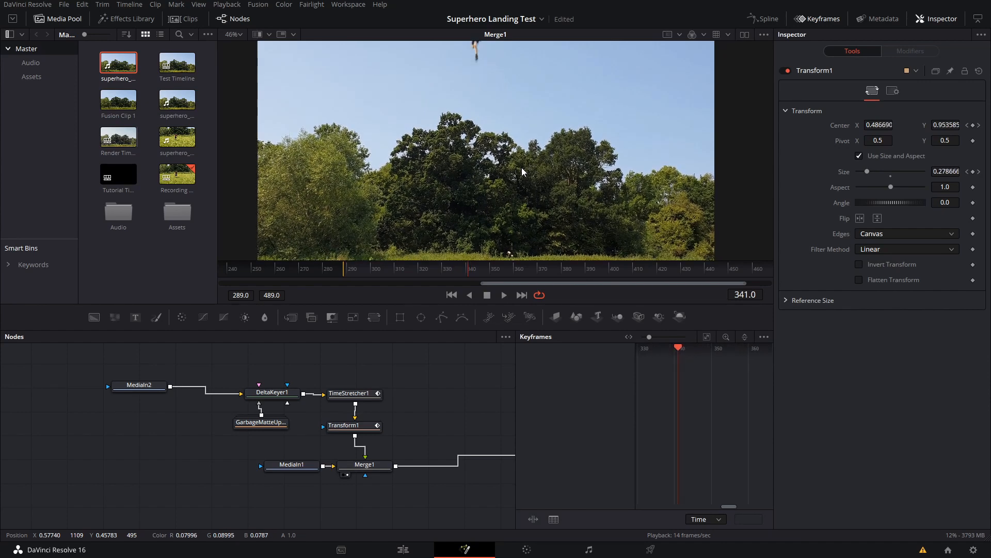
{"action": "key", "text": "Left"}
{"action": "key", "text": "Left"}
{"action": "key", "text": "Left"}
{"action": "key", "text": "Left"}
{"action": "key", "text": "Left"}
{"action": "key", "text": "Left"}
{"action": "key", "text": "Left"}
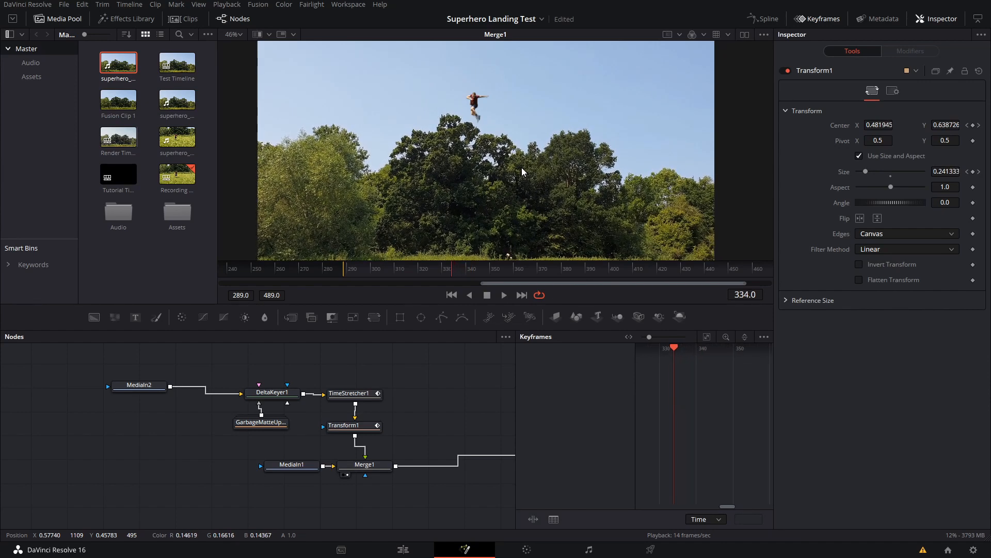
{"action": "key", "text": "Left"}
{"action": "key", "text": "Left"}
{"action": "key", "text": "Left"}
{"action": "key", "text": "Left"}
{"action": "key", "text": "Right"}
{"action": "key", "text": "Right"}
{"action": "key", "text": "Right"}
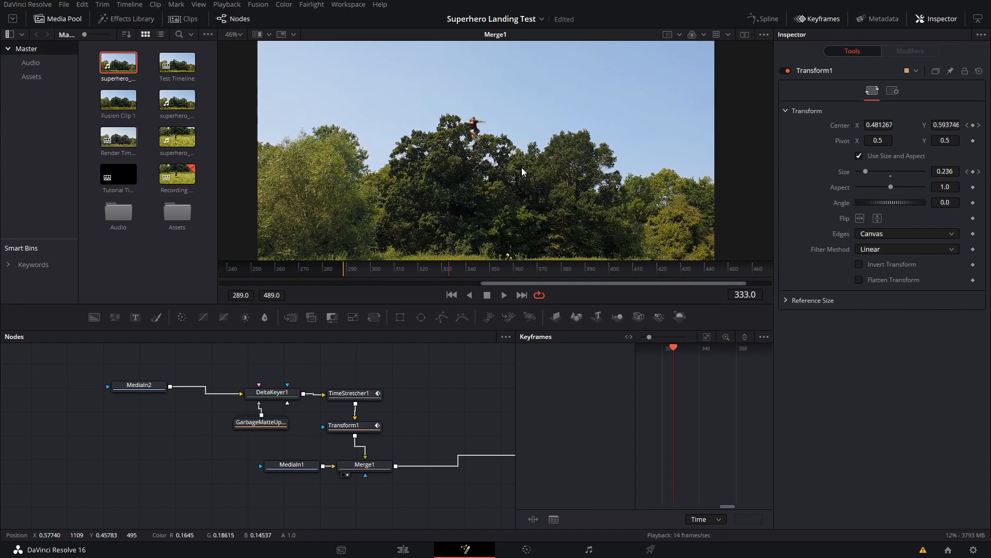
{"action": "key", "text": "Right"}
{"action": "key", "text": "Right"}
{"action": "key", "text": "Right"}
{"action": "key", "text": "Right"}
{"action": "key", "text": "Right"}
{"action": "key", "text": "Right"}
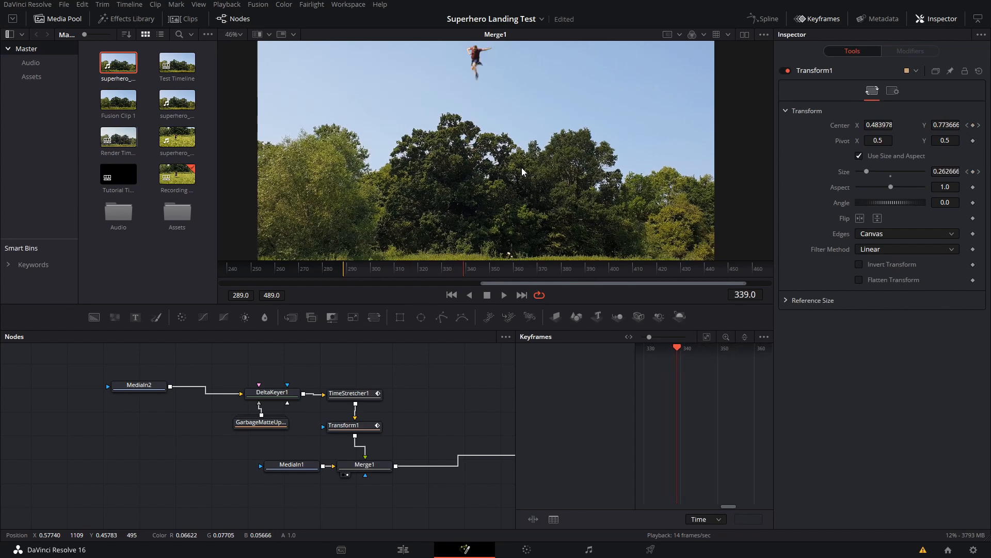
At frame 338, enable motion blur on the Transform1 node and set its quality to 5
{"action": "key", "text": "Left"}
{"action": "scroll", "coordinate": [439, 75], "scroll_direction": "up", "scroll_amount": 3}
{"action": "left_click_drag", "start_coordinate": [464, 83], "coordinate": [431, 185]}
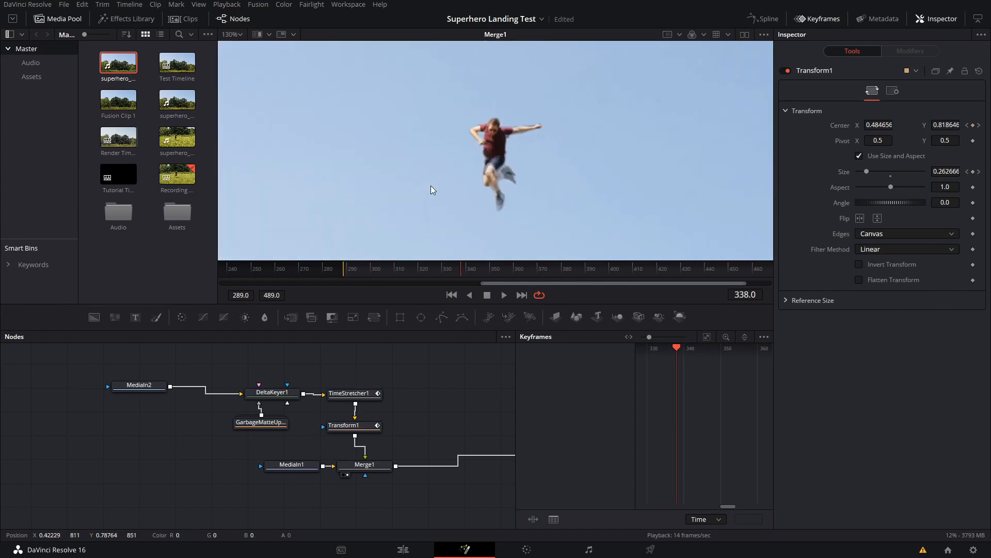
{"action": "scroll", "coordinate": [512, 173], "scroll_direction": "up", "scroll_amount": 2}
{"action": "scroll", "coordinate": [512, 171], "scroll_direction": "down", "scroll_amount": 4}
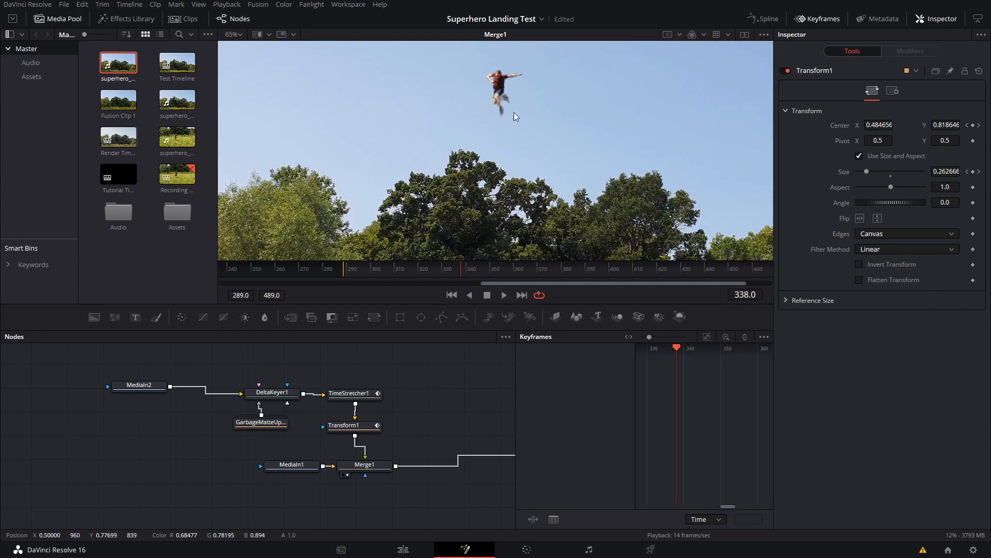
{"action": "left_click", "coordinate": [343, 425]}
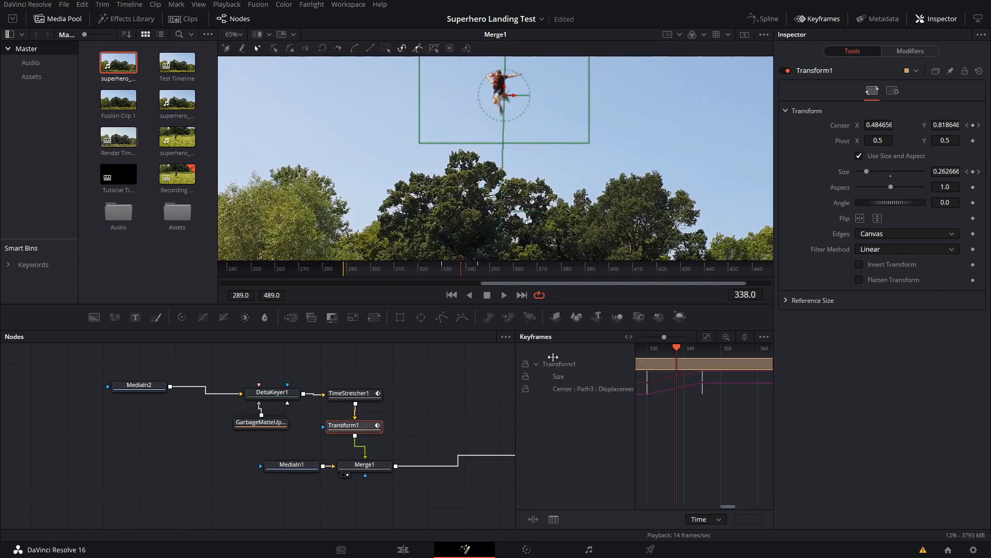
{"action": "left_click", "coordinate": [883, 96]}
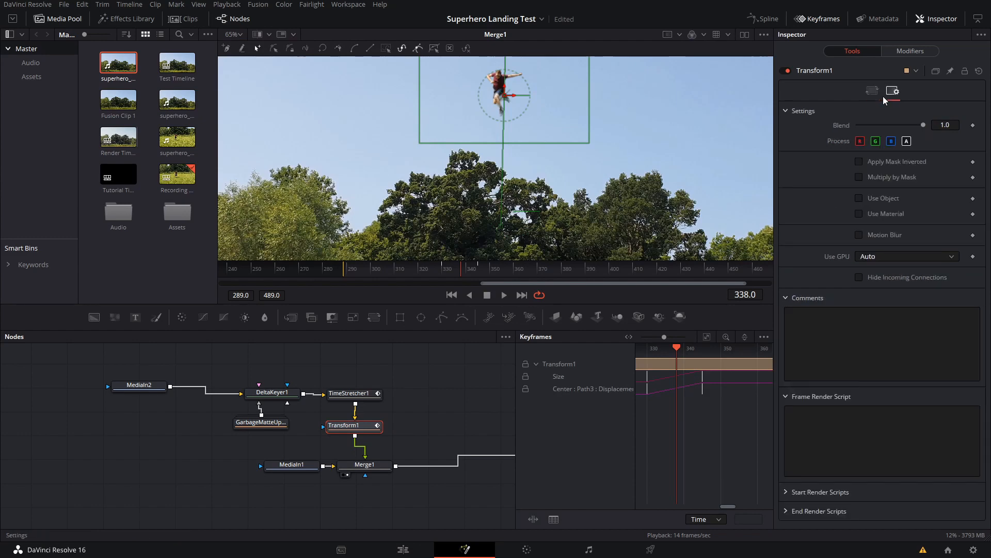
{"action": "left_click", "coordinate": [860, 235]}
{"action": "scroll", "coordinate": [563, 179], "scroll_direction": "up", "scroll_amount": 3}
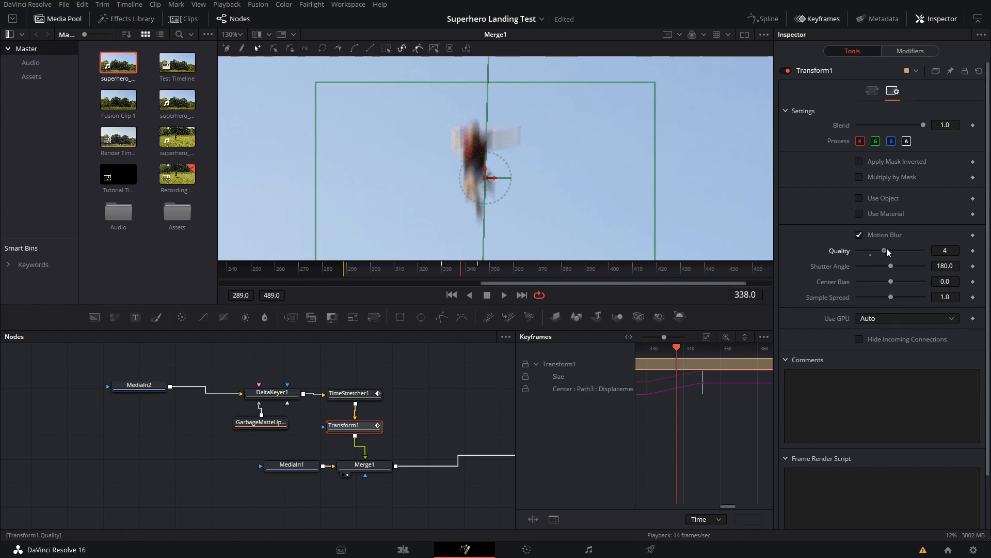
{"action": "scroll", "coordinate": [614, 175], "scroll_direction": "down", "scroll_amount": 3}
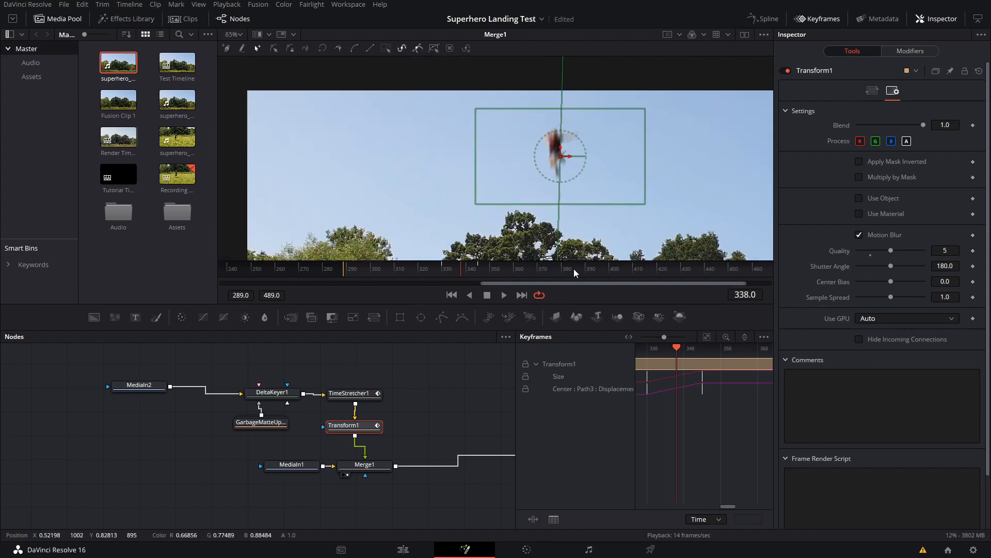
Return to frame 310 and examine how the jumper sits against the trees in the composite
{"action": "left_click", "coordinate": [455, 393]}
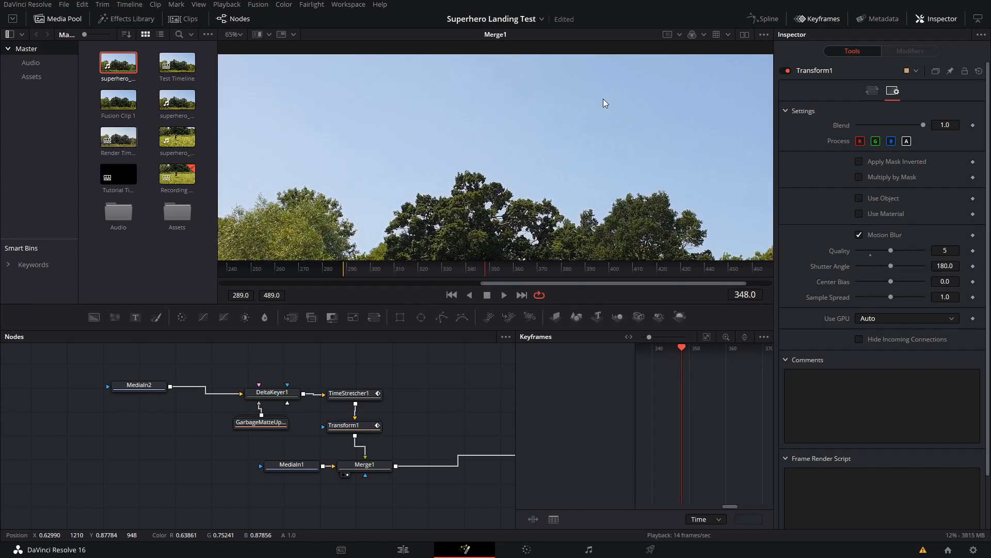
{"action": "scroll", "coordinate": [559, 144], "scroll_direction": "down", "scroll_amount": 5}
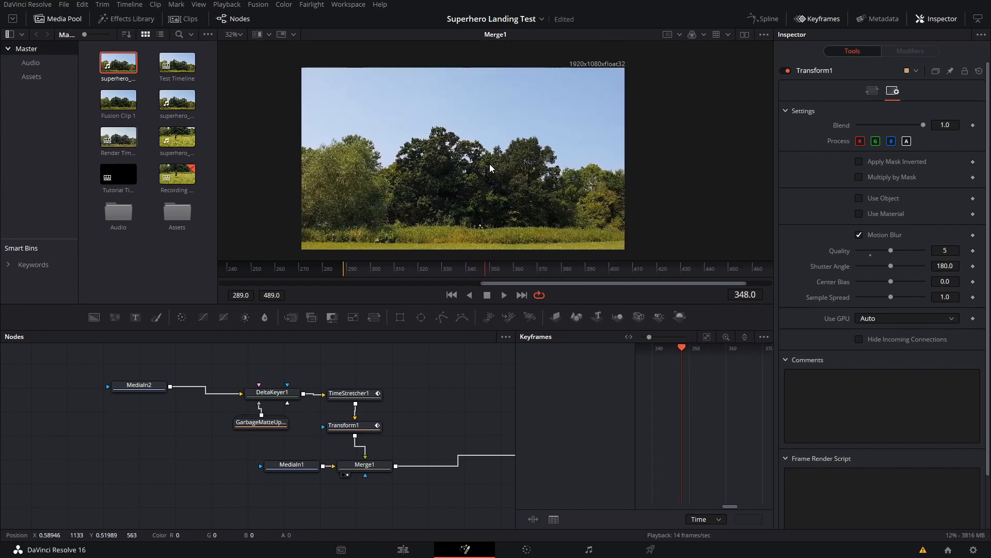
{"action": "left_click_drag", "start_coordinate": [431, 275], "coordinate": [396, 270]}
{"action": "scroll", "coordinate": [451, 175], "scroll_direction": "up", "scroll_amount": 8}
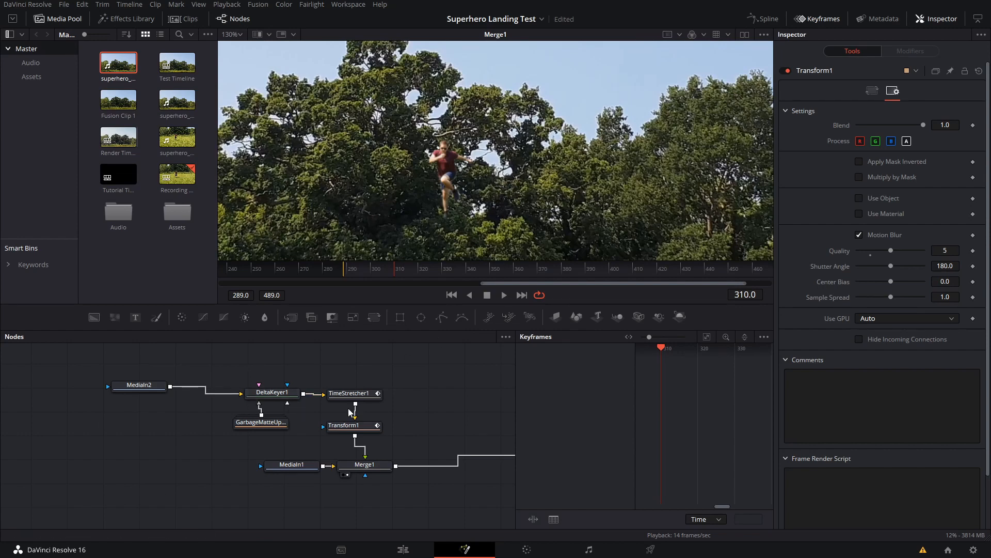
{"action": "scroll", "coordinate": [508, 184], "scroll_direction": "down", "scroll_amount": 3}
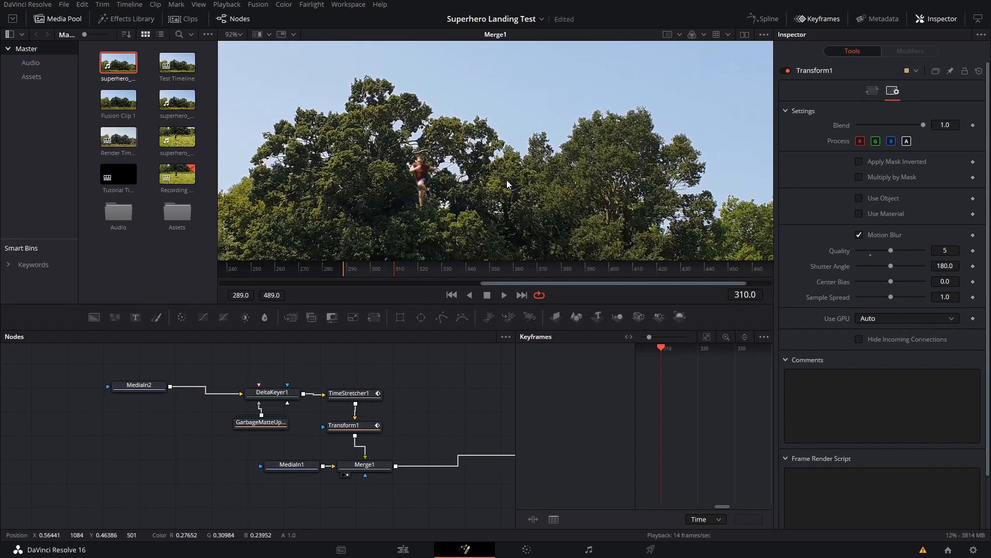
{"action": "scroll", "coordinate": [508, 184], "scroll_direction": "down", "scroll_amount": 3}
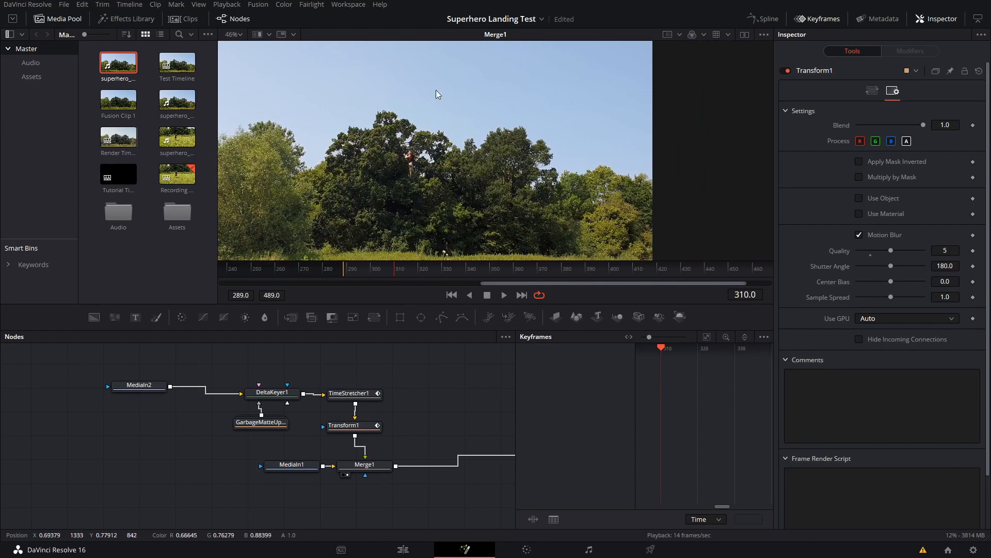
Reposition the MediaIn2 and MediaIn1 nodes to make room in the node graph, and display MediaIn1 in the viewer
{"action": "left_click_drag", "start_coordinate": [149, 374], "coordinate": [247, 398]}
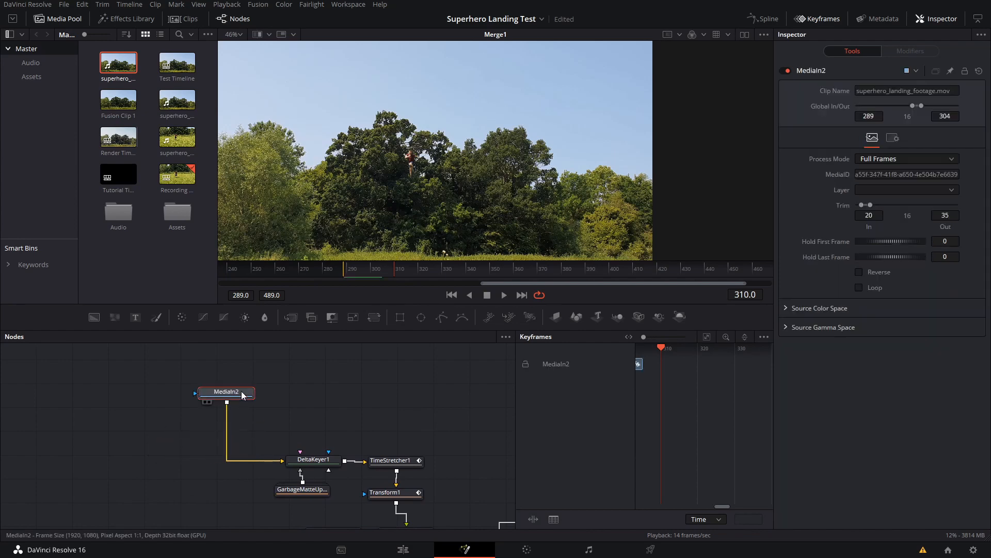
{"action": "key", "text": "1"}
{"action": "left_click_drag", "start_coordinate": [394, 450], "coordinate": [260, 378]}
{"action": "left_click_drag", "start_coordinate": [166, 457], "coordinate": [333, 488]}
{"action": "key", "text": "1"}
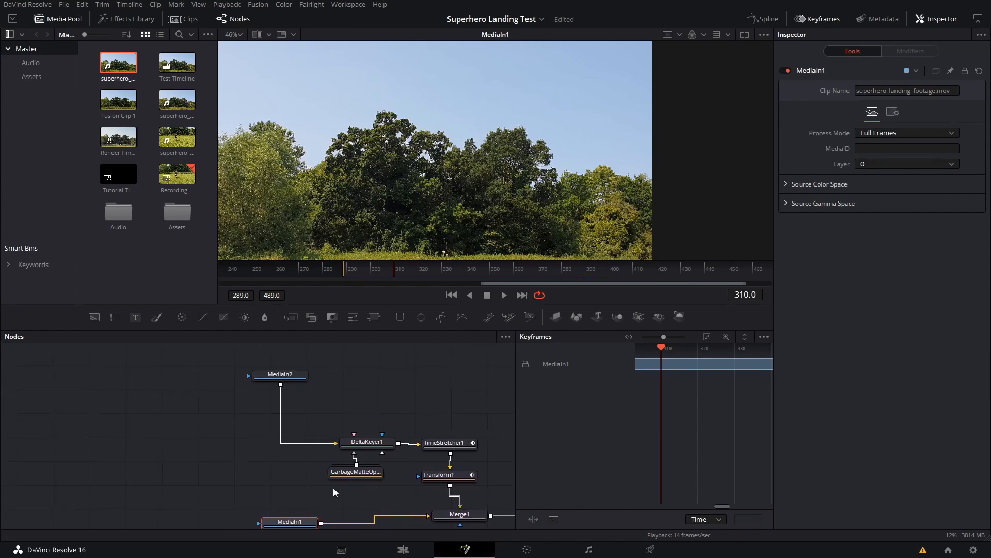
{"action": "left_click_drag", "start_coordinate": [294, 527], "coordinate": [184, 444]}
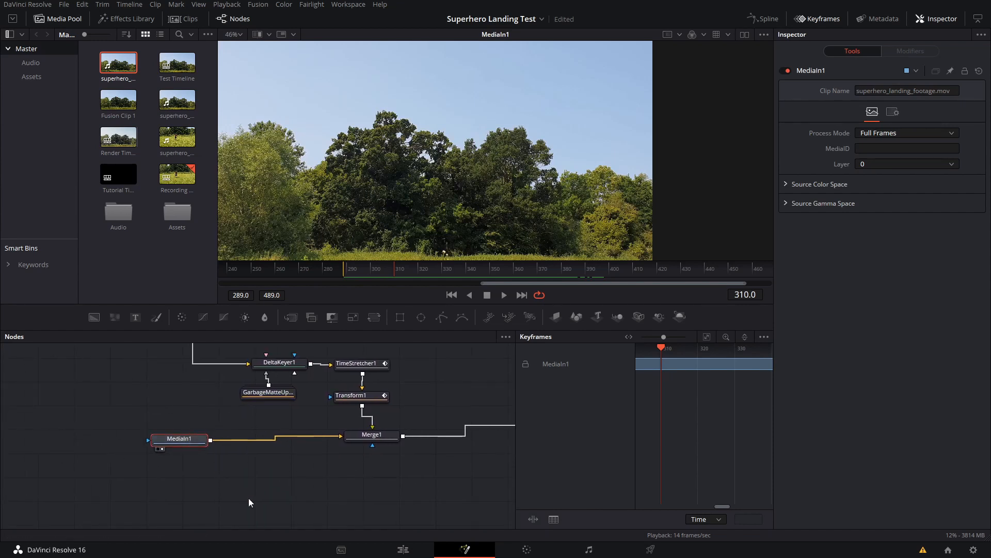
Add a Luma Keyer node below the graph, feed it from MediaIn1, and display its output in the viewer
{"action": "left_click", "coordinate": [258, 501]}
{"action": "key", "text": "shift+space"}
{"action": "type", "text": "luma"}
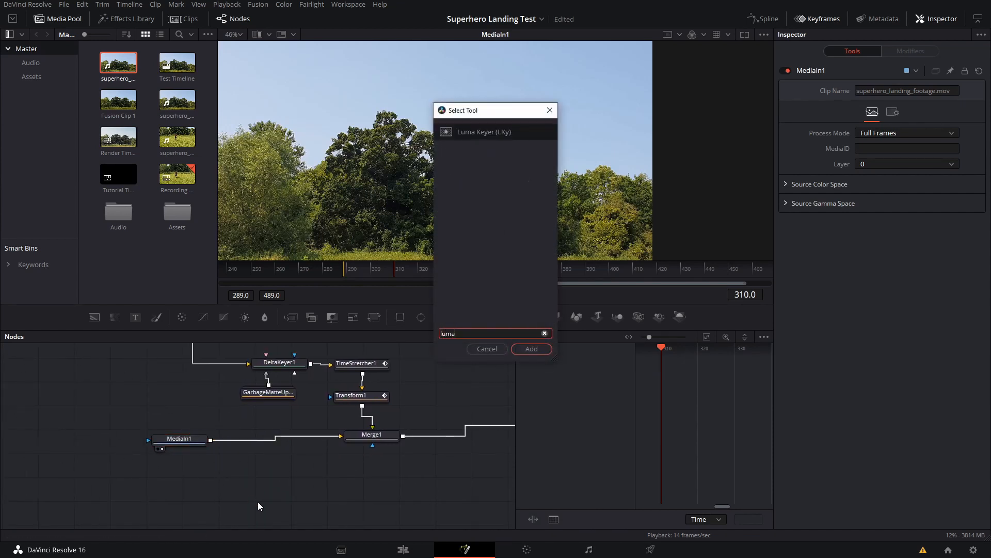
{"action": "key", "text": "Return"}
{"action": "left_click_drag", "start_coordinate": [210, 437], "coordinate": [225, 494]}
{"action": "key", "text": "1"}
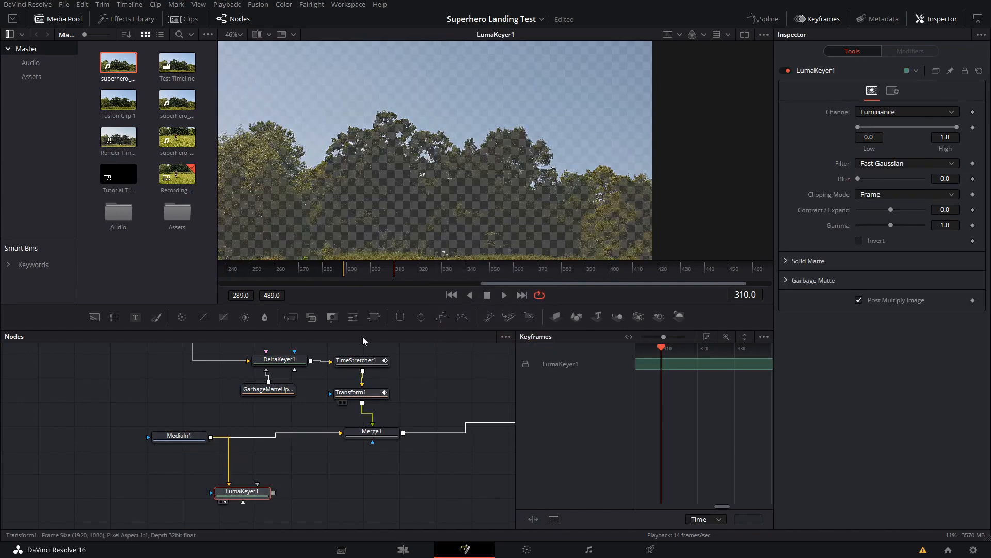
Invert the LumaKeyer1 key so the trees are kept and the sky removed, comparing its colour and alpha views
{"action": "scroll", "coordinate": [476, 163], "scroll_direction": "up", "scroll_amount": 1}
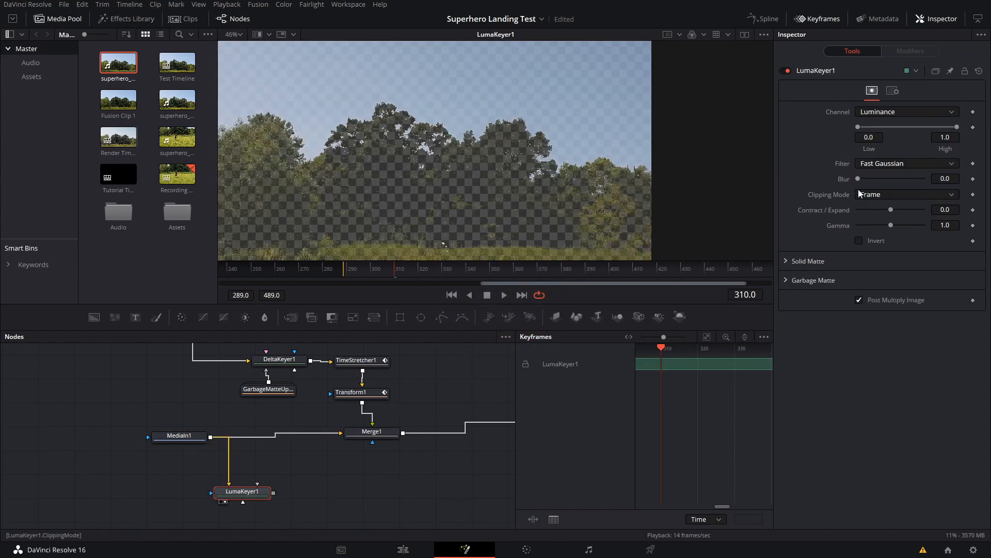
{"action": "key", "text": "a"}
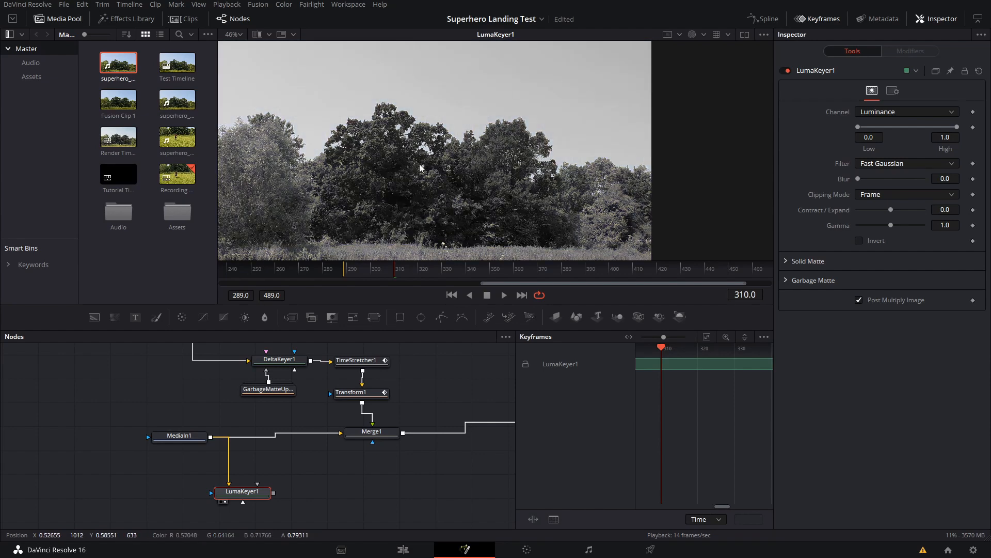
{"action": "key", "text": "c"}
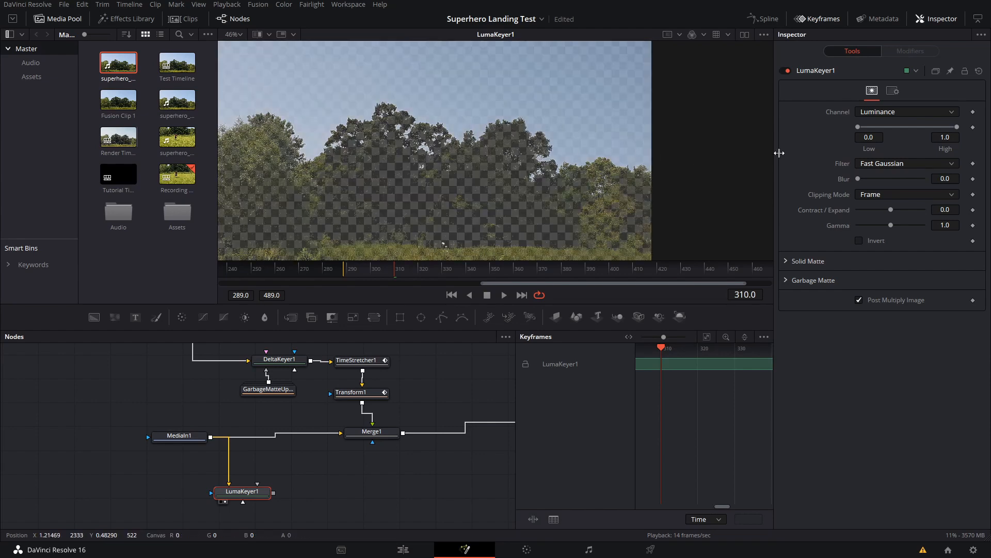
{"action": "left_click", "coordinate": [859, 241]}
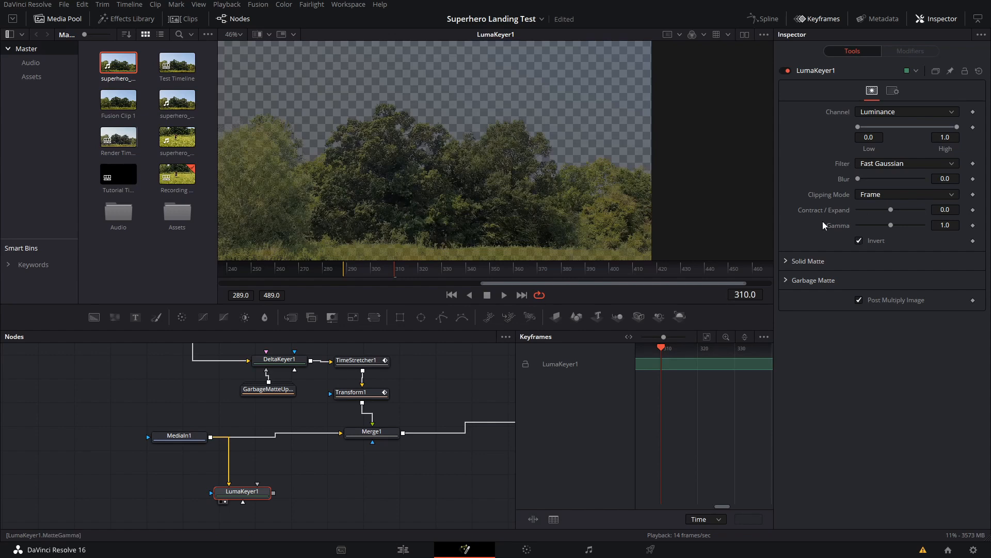
{"action": "key", "text": "a"}
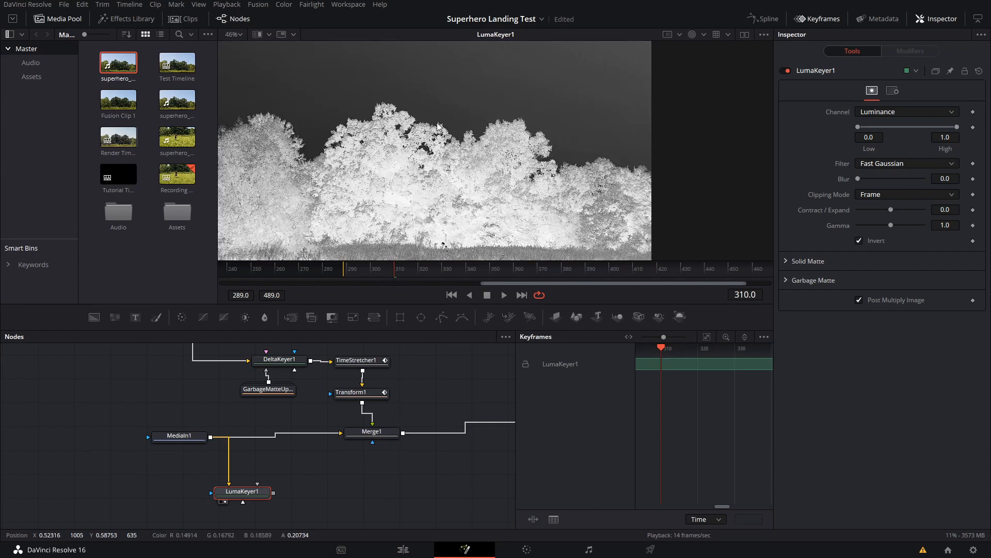
{"action": "key", "text": "c"}
{"action": "scroll", "coordinate": [429, 173], "scroll_direction": "up", "scroll_amount": 3}
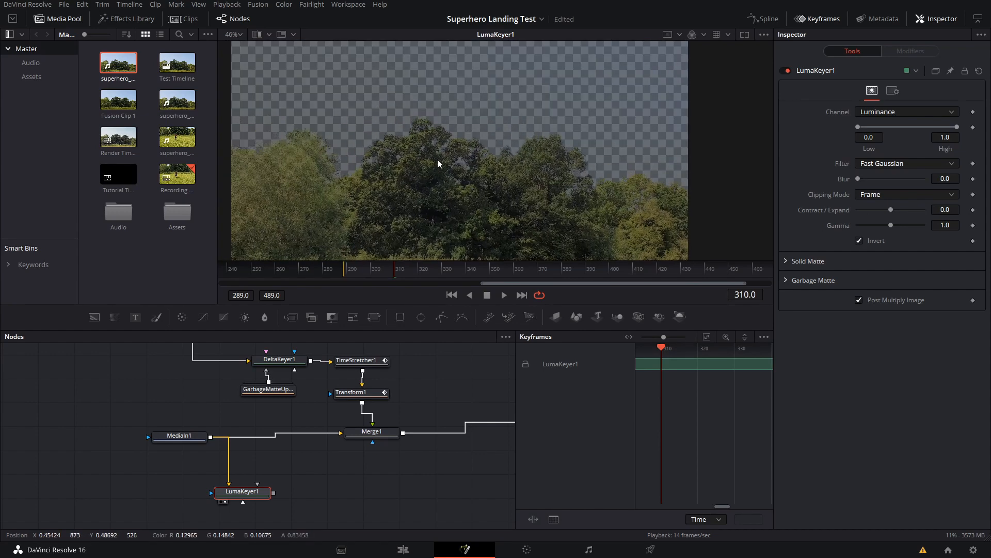
{"action": "key", "text": "a"}
{"action": "scroll", "coordinate": [411, 139], "scroll_direction": "down", "scroll_amount": 3}
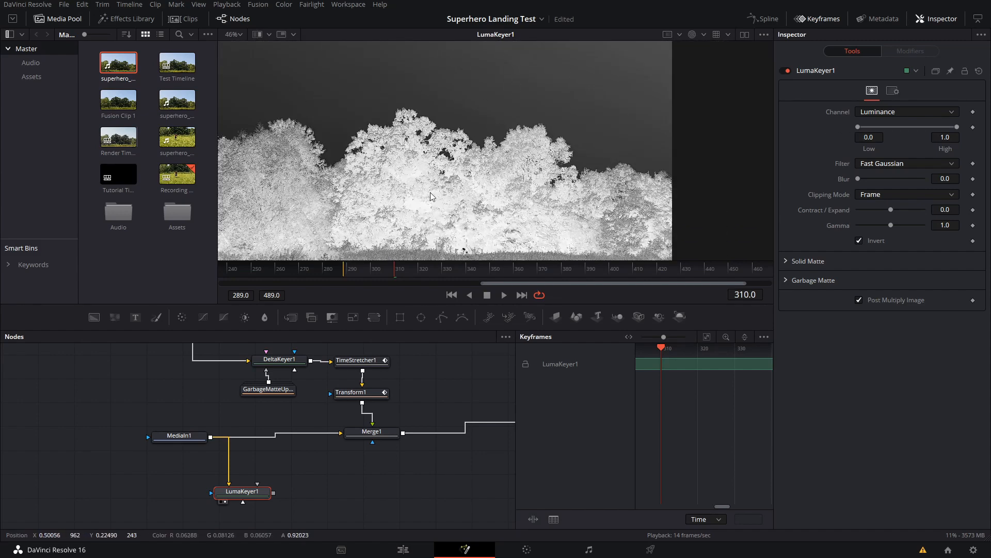
Refine the LumaKeyer1 matte with Low 0.467, High 0.583, Blur 0.39 and Contract / Expand -0.45
{"action": "left_click_drag", "start_coordinate": [861, 129], "coordinate": [918, 132]}
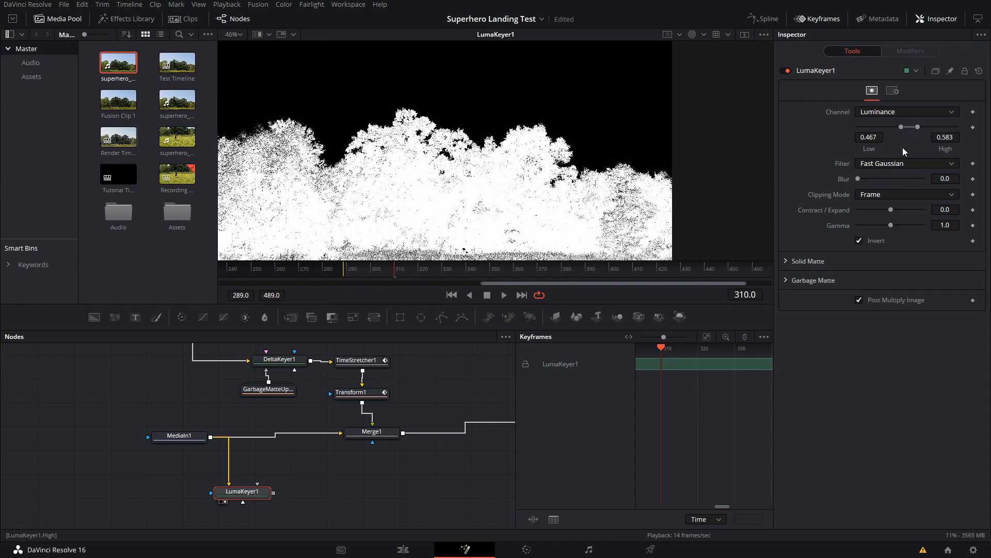
{"action": "left_click_drag", "start_coordinate": [859, 178], "coordinate": [860, 179]}
{"action": "left_click_drag", "start_coordinate": [894, 212], "coordinate": [881, 213]}
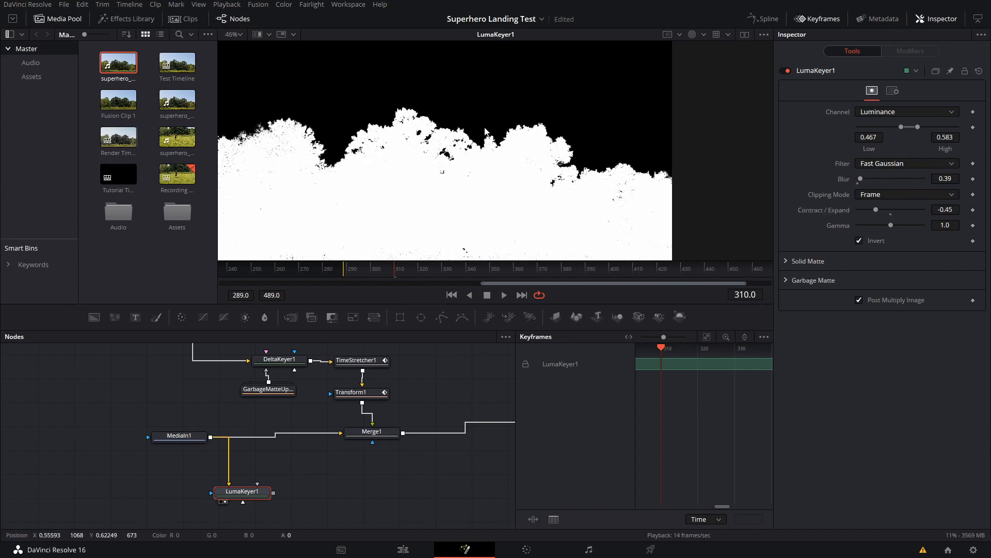
Play back the whole luma matte from near the clip's start to check it over time
{"action": "scroll", "coordinate": [523, 182], "scroll_direction": "down", "scroll_amount": 2}
{"action": "key", "text": "space"}
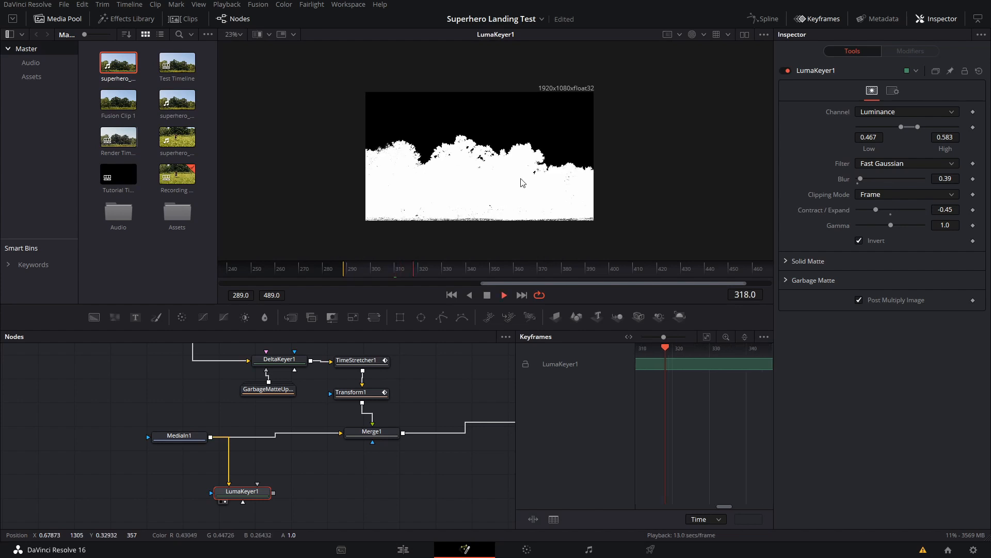
{"action": "left_click", "coordinate": [358, 272]}
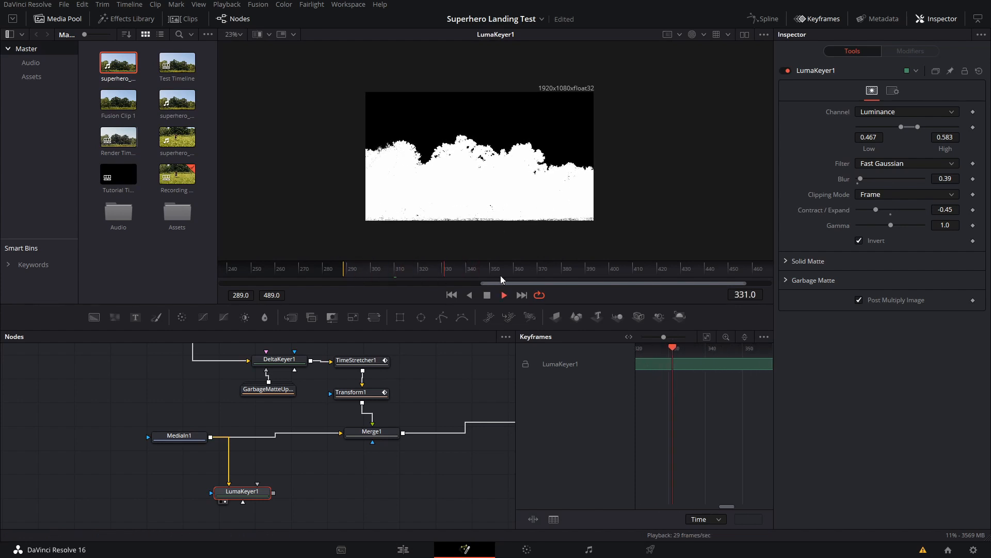
Set LumaKeyer1's Blur to 0.127 while inspecting the tree edges up close in colour, and play back the keyed trees
{"action": "key", "text": "space"}
{"action": "key", "text": "c"}
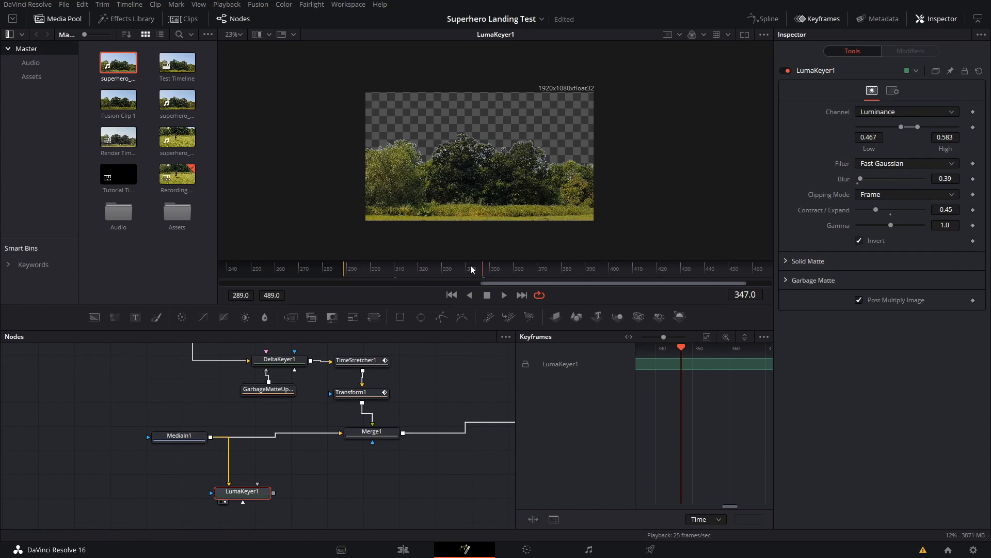
{"action": "scroll", "coordinate": [494, 148], "scroll_direction": "up", "scroll_amount": 3}
{"action": "scroll", "coordinate": [495, 148], "scroll_direction": "up", "scroll_amount": 4}
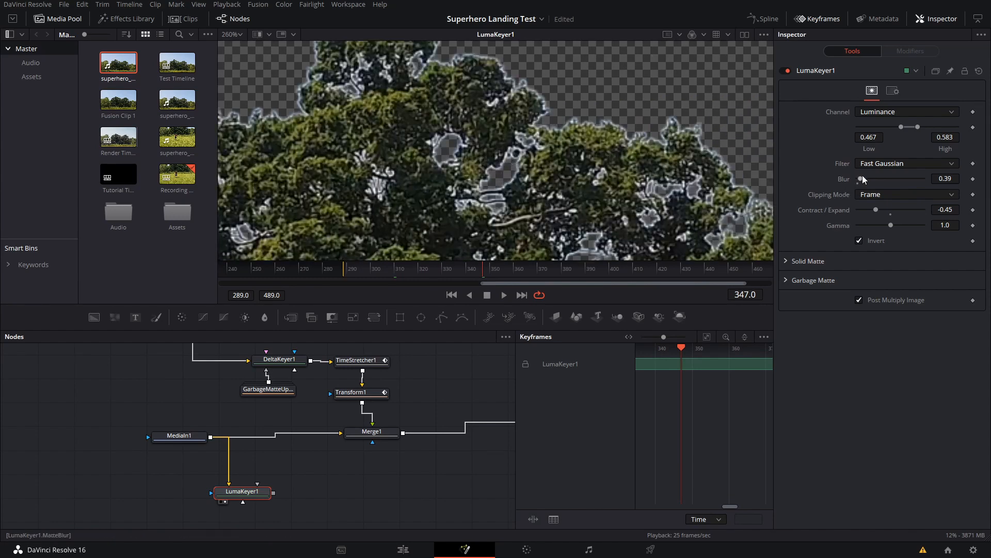
{"action": "left_click_drag", "start_coordinate": [861, 179], "coordinate": [863, 182]}
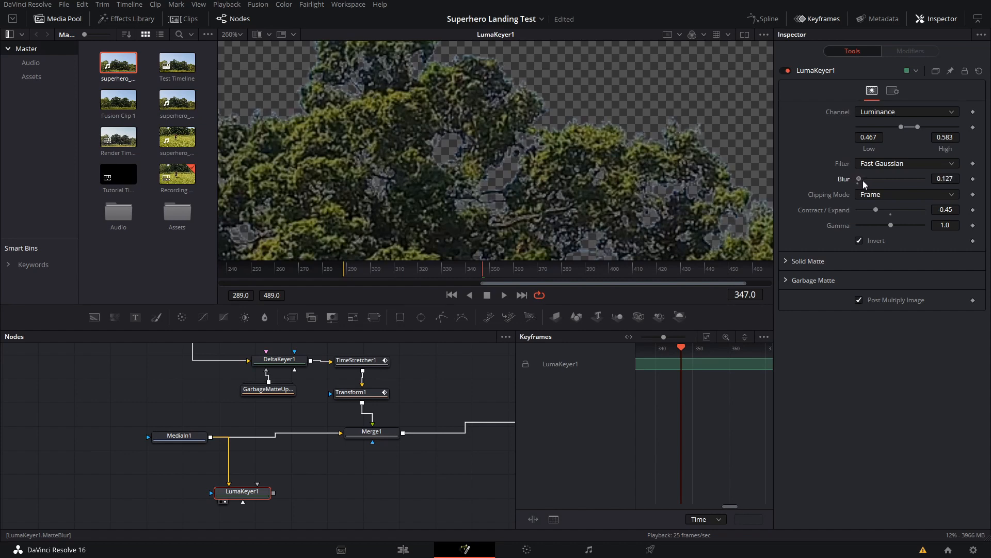
{"action": "scroll", "coordinate": [529, 144], "scroll_direction": "down", "scroll_amount": 2}
{"action": "scroll", "coordinate": [578, 155], "scroll_direction": "down", "scroll_amount": 4}
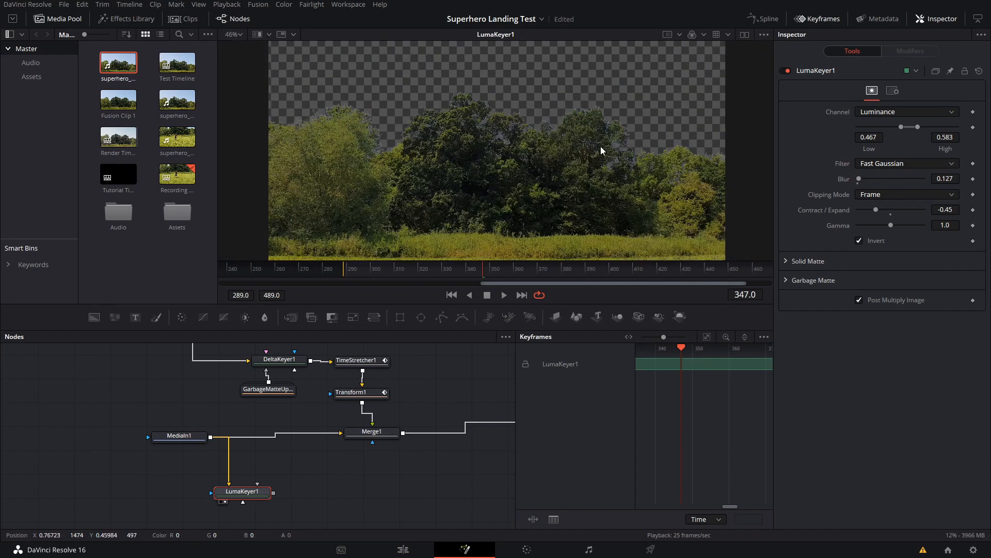
{"action": "key", "text": "space"}
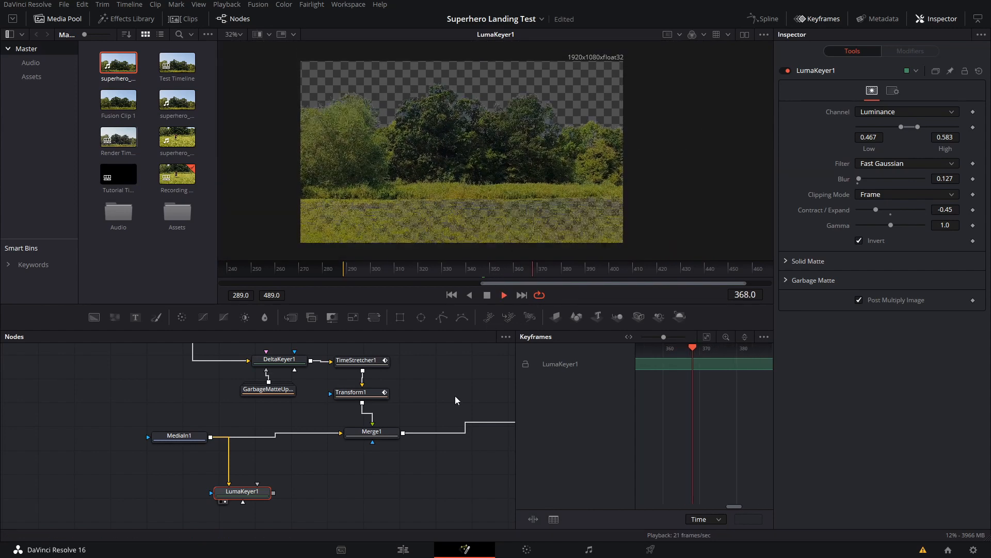
{"action": "key", "text": "space"}
{"action": "left_click_drag", "start_coordinate": [545, 274], "coordinate": [364, 270]}
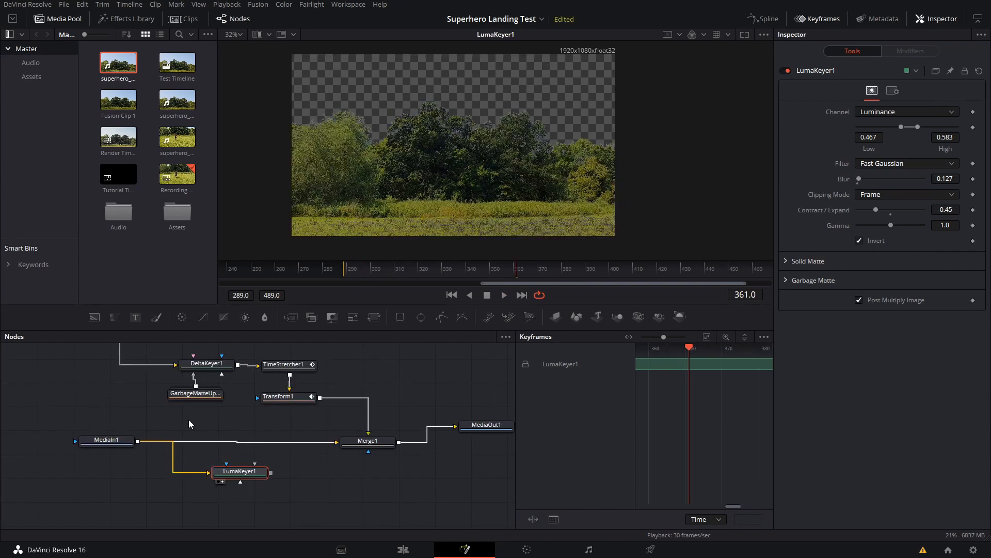
Merge the LumaKeyer1 trees over Transform1's output with a new Merge node feeding Merge1's foreground, and tidy the node layout
{"action": "left_click_drag", "start_coordinate": [271, 472], "coordinate": [318, 398]}
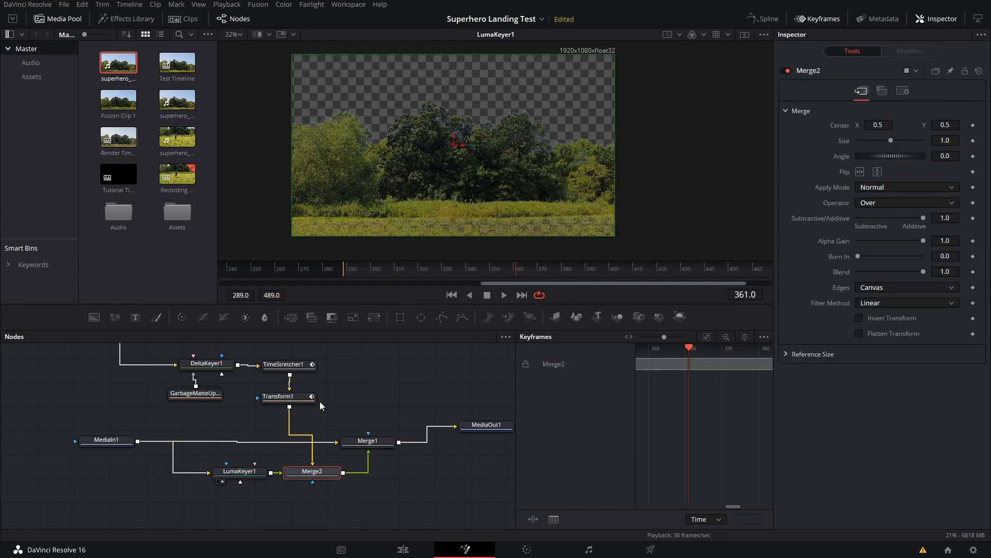
{"action": "left_click_drag", "start_coordinate": [364, 443], "coordinate": [409, 455]}
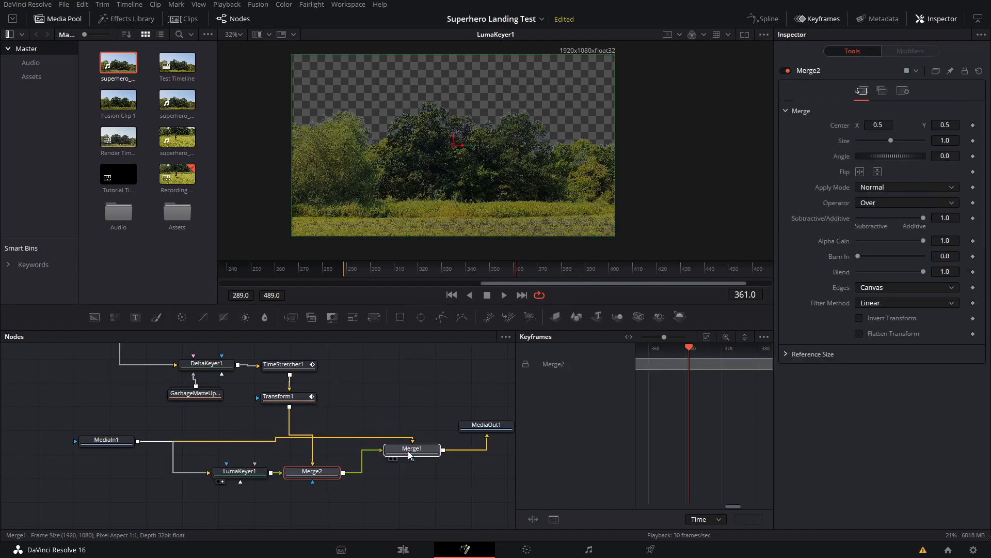
{"action": "left_click_drag", "start_coordinate": [346, 500], "coordinate": [189, 448]}
{"action": "left_click_drag", "start_coordinate": [313, 472], "coordinate": [294, 462]}
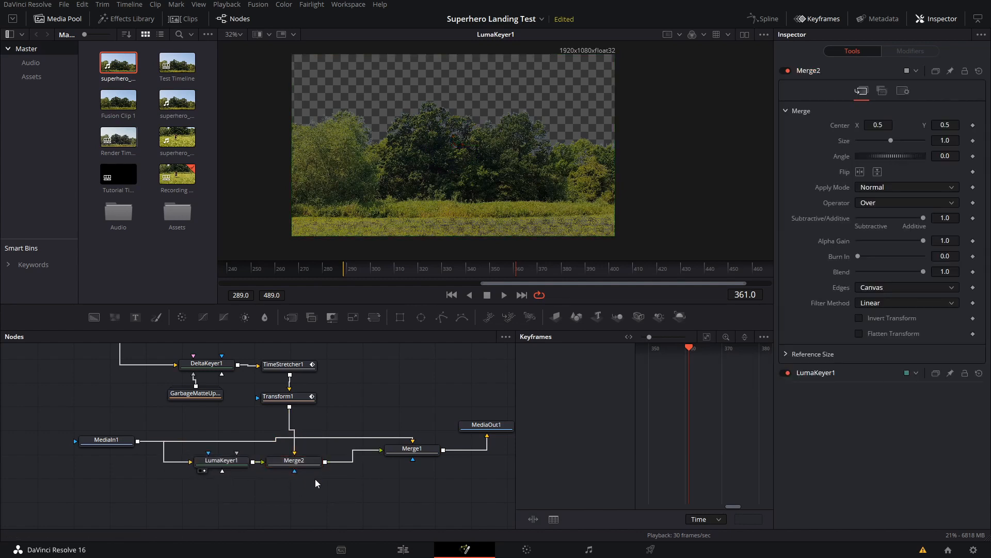
Display Merge1 in the viewer and play back the jump to check the jumper against the foreground trees
{"action": "left_click", "coordinate": [440, 447]}
{"action": "key", "text": "1"}
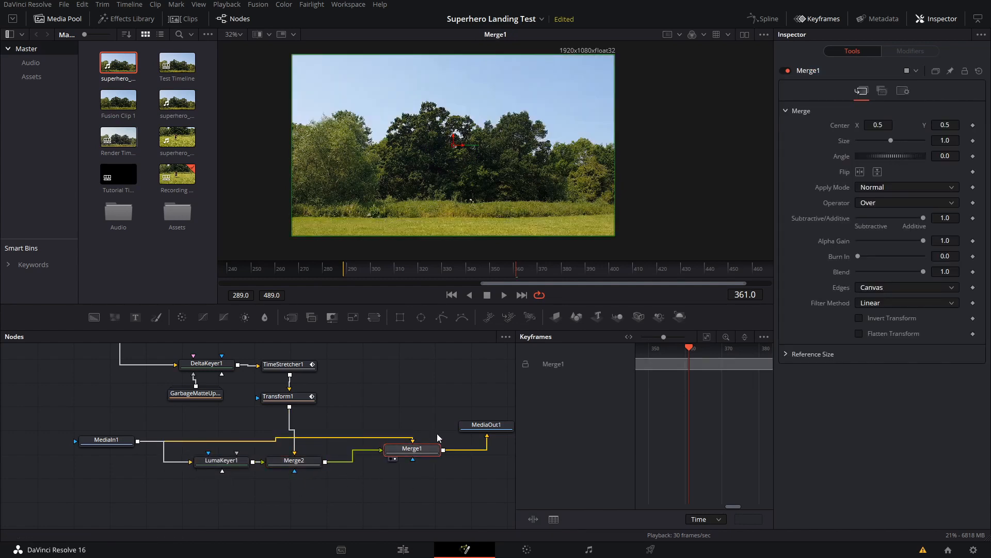
{"action": "left_click_drag", "start_coordinate": [440, 272], "coordinate": [412, 269]}
{"action": "key", "text": "space"}
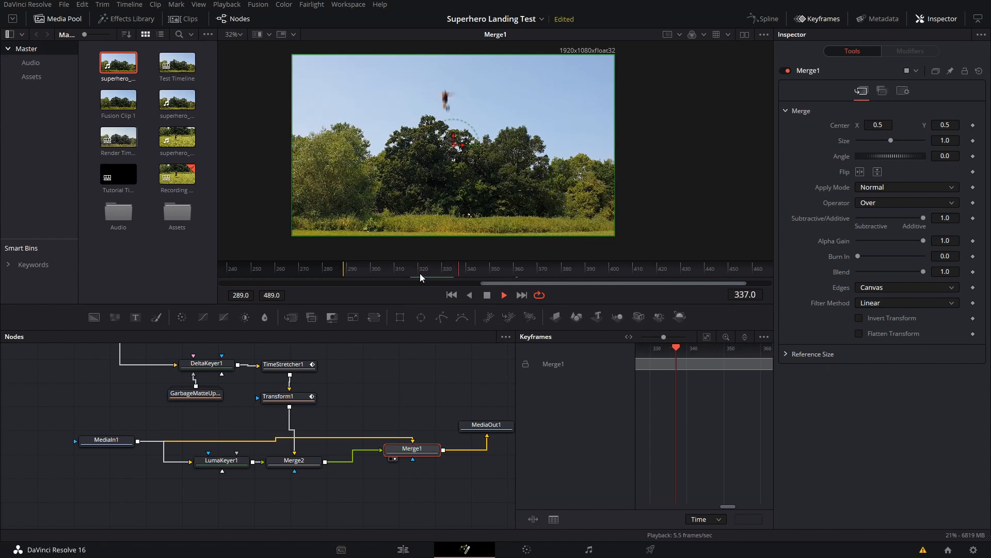
{"action": "key", "text": "space"}
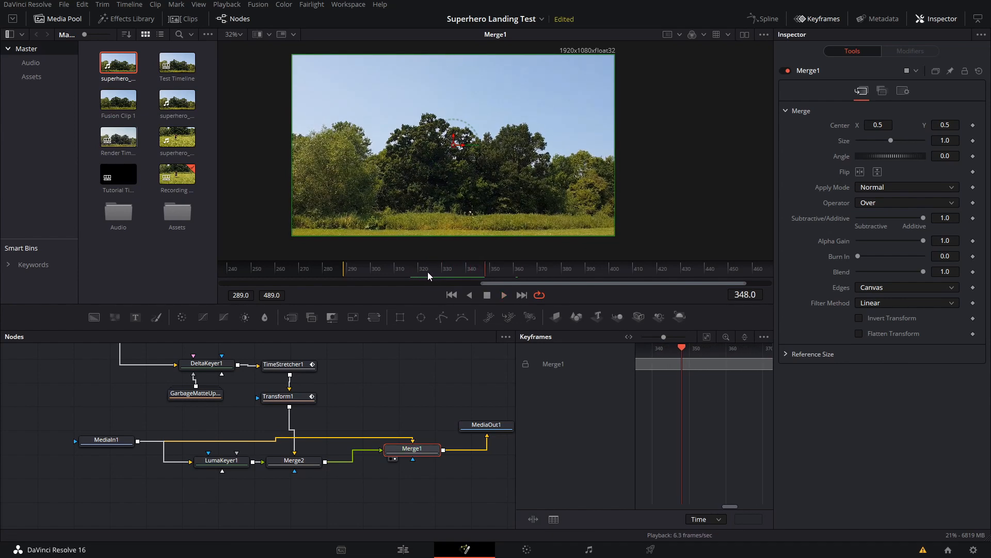
{"action": "left_click", "coordinate": [414, 273]}
{"action": "left_click_drag", "start_coordinate": [414, 275], "coordinate": [495, 284]}
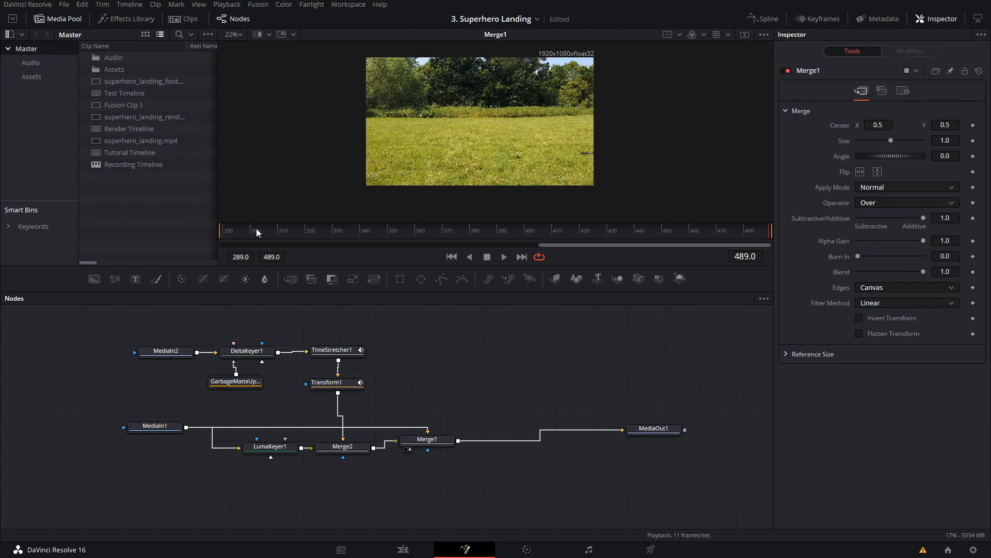
Scrub through the Merge1 composite to frame 385 to review the shot after the jump
{"action": "left_click_drag", "start_coordinate": [256, 228], "coordinate": [323, 231]}
{"action": "left_click_drag", "start_coordinate": [508, 225], "coordinate": [530, 231]}
{"action": "left_click_drag", "start_coordinate": [448, 237], "coordinate": [484, 237]}
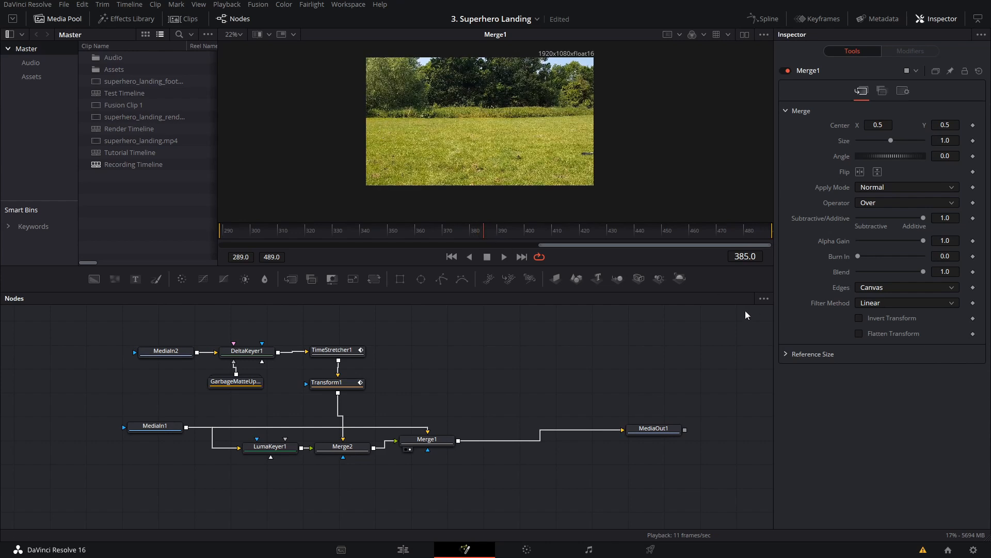
Add superhero_landing.mp4 to the node graph as a media input, locate its segment in the Keyframes editor and view frame 48
{"action": "left_click", "coordinate": [154, 141]}
{"action": "left_click_drag", "start_coordinate": [156, 140], "coordinate": [503, 341]}
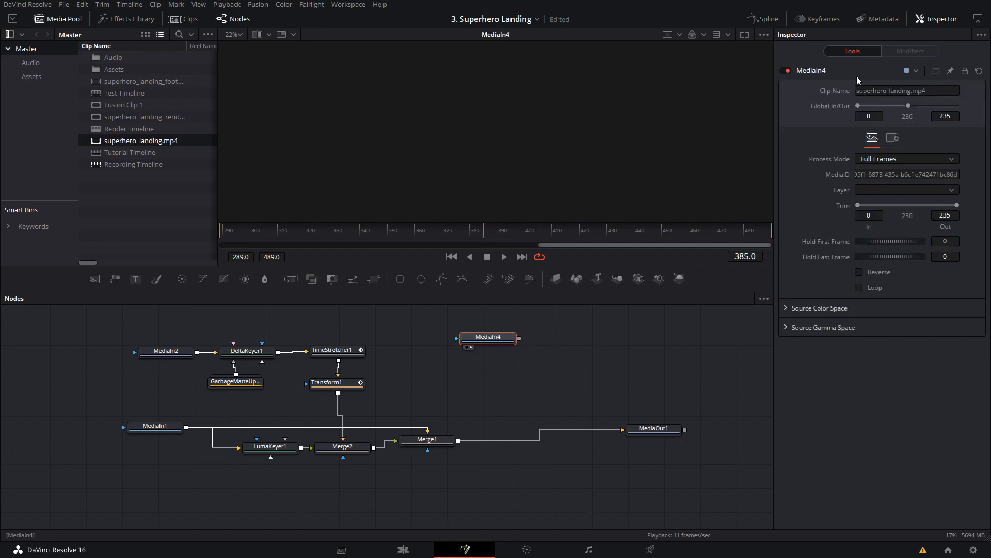
{"action": "left_click", "coordinate": [825, 19]}
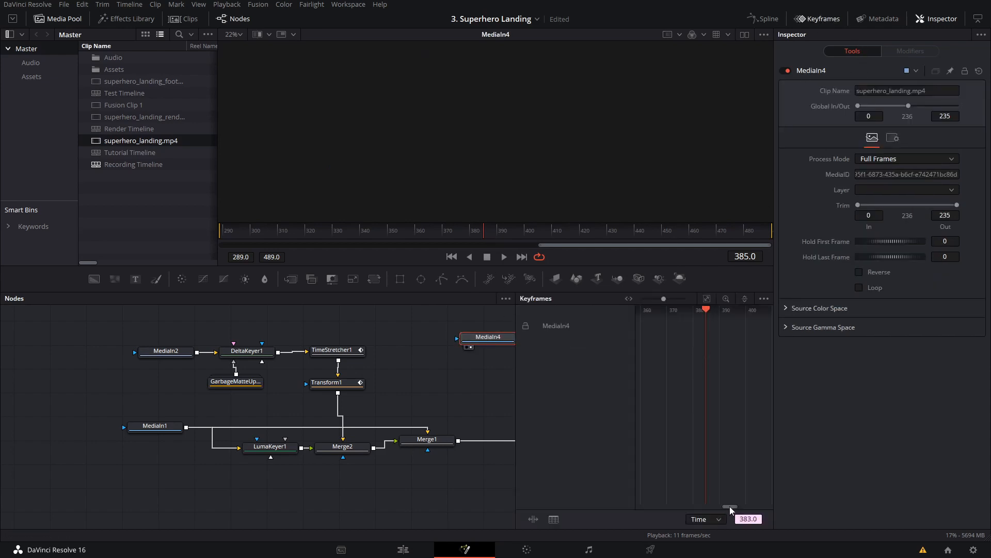
{"action": "left_click_drag", "start_coordinate": [729, 506], "coordinate": [667, 503]}
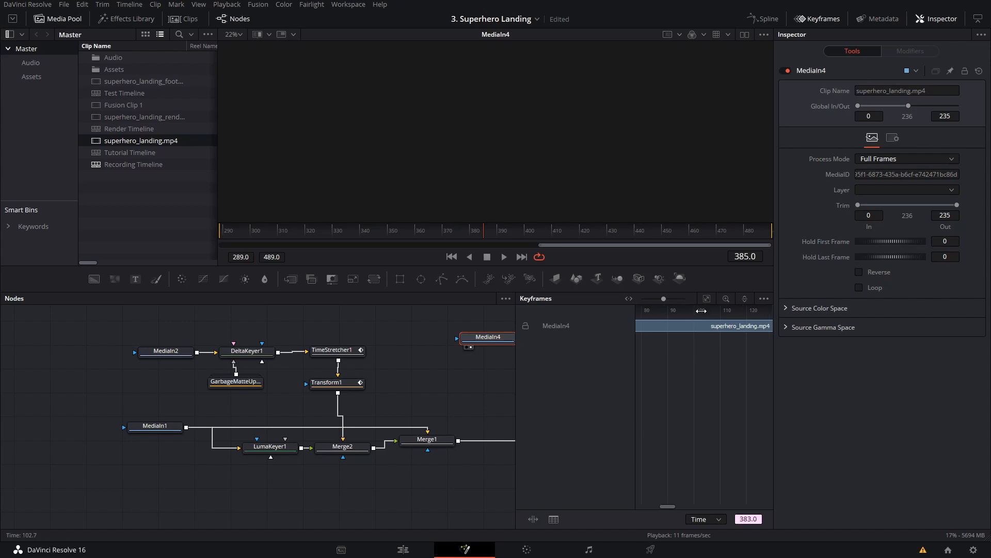
{"action": "left_click_drag", "start_coordinate": [662, 300], "coordinate": [643, 301]}
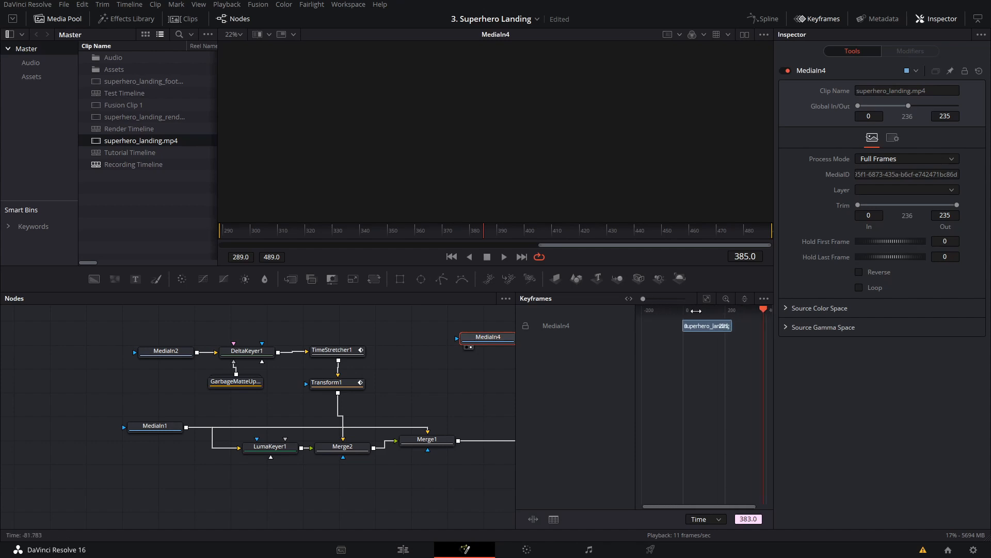
{"action": "left_click_drag", "start_coordinate": [764, 310], "coordinate": [693, 310]}
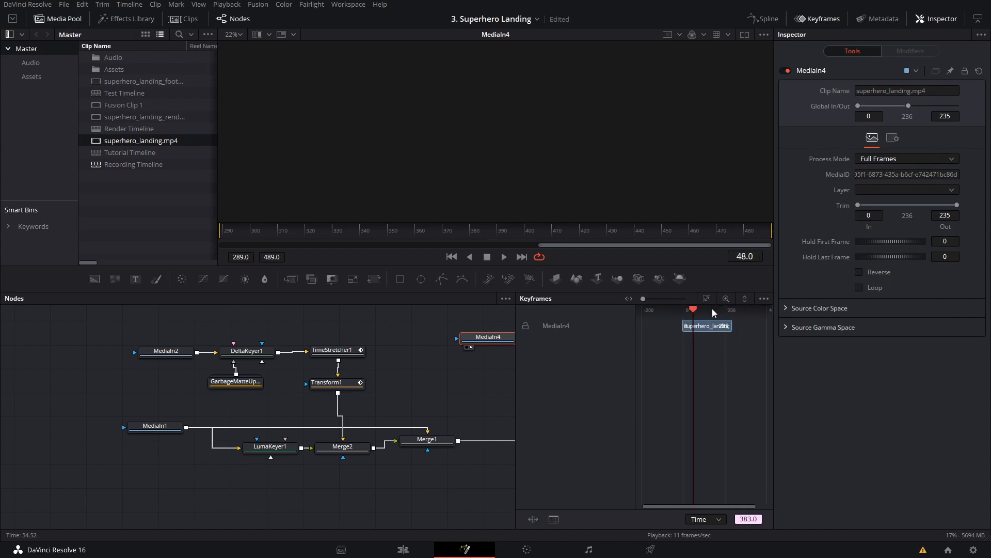
{"action": "left_click_drag", "start_coordinate": [481, 384], "coordinate": [449, 396]}
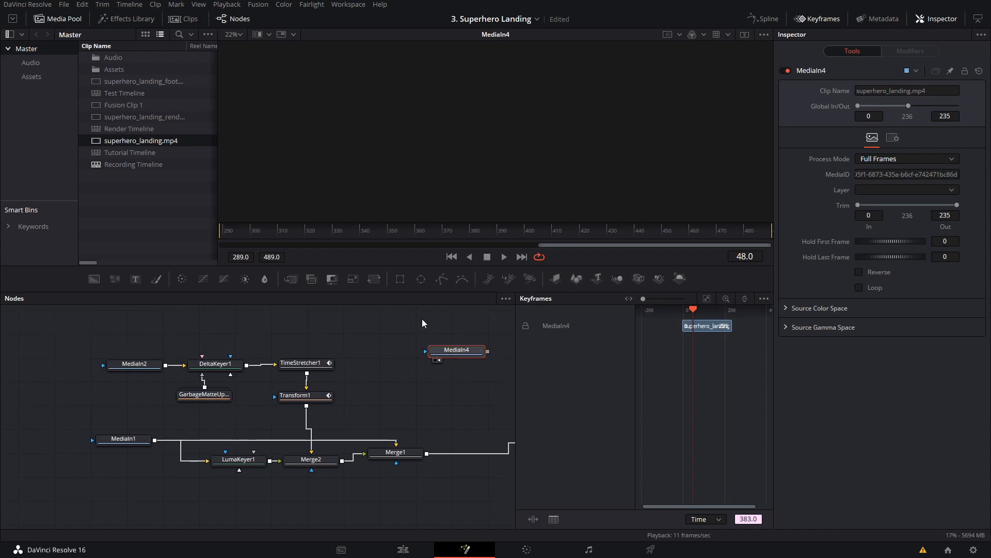
{"action": "left_click_drag", "start_coordinate": [539, 245], "coordinate": [408, 241]}
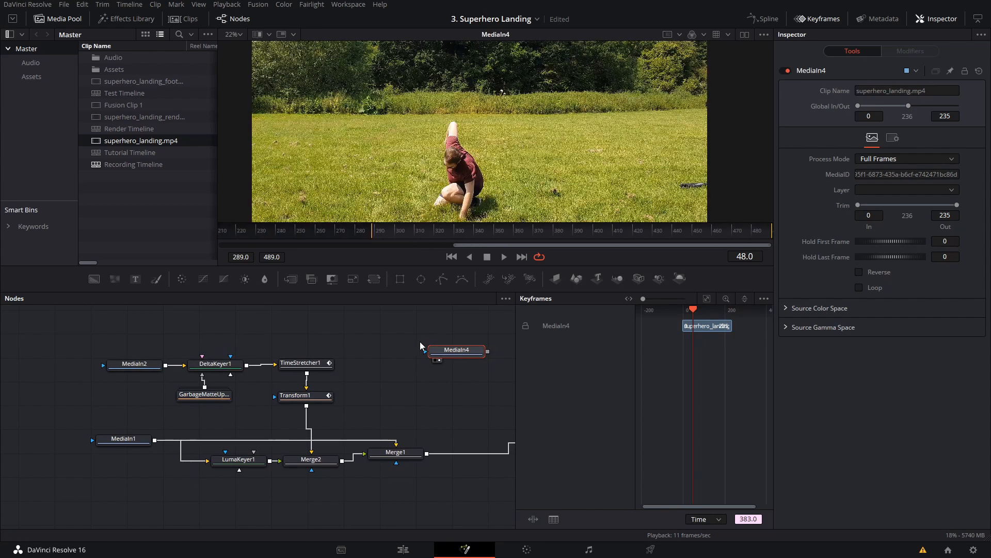
Find the start of the landing pose in MediaIn4 and set its Global In to frame 44
{"action": "key", "text": "Left"}
{"action": "key", "text": "Left"}
{"action": "key", "text": "Left"}
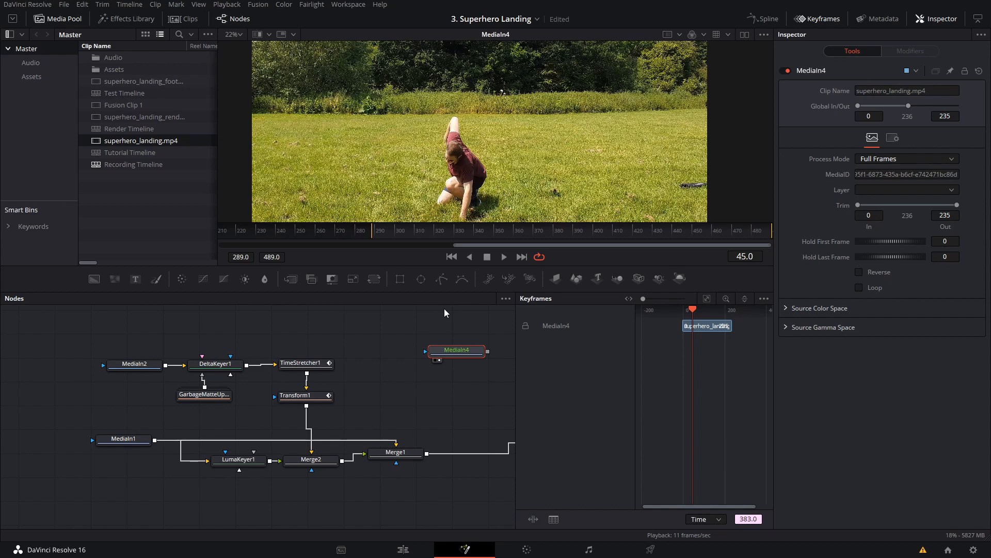
{"action": "mouse_move", "coordinate": [696, 311]}
{"action": "left_mouse_down"}
{"action": "mouse_move", "coordinate": [685, 314]}
{"action": "mouse_move", "coordinate": [695, 308]}
{"action": "left_mouse_up"}
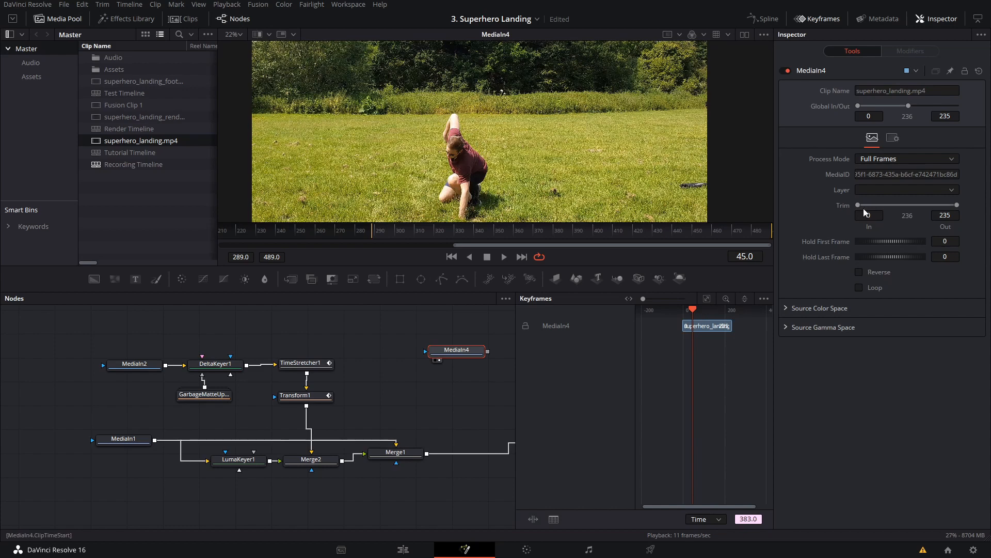
{"action": "left_click_drag", "start_coordinate": [861, 205], "coordinate": [866, 206]}
{"action": "key", "text": "ctrl+z"}
{"action": "left_click_drag", "start_coordinate": [954, 207], "coordinate": [958, 207]}
{"action": "left_click_drag", "start_coordinate": [858, 105], "coordinate": [867, 107]}
{"action": "key", "text": "Left"}
{"action": "key", "text": "Left"}
{"action": "key", "text": "Left"}
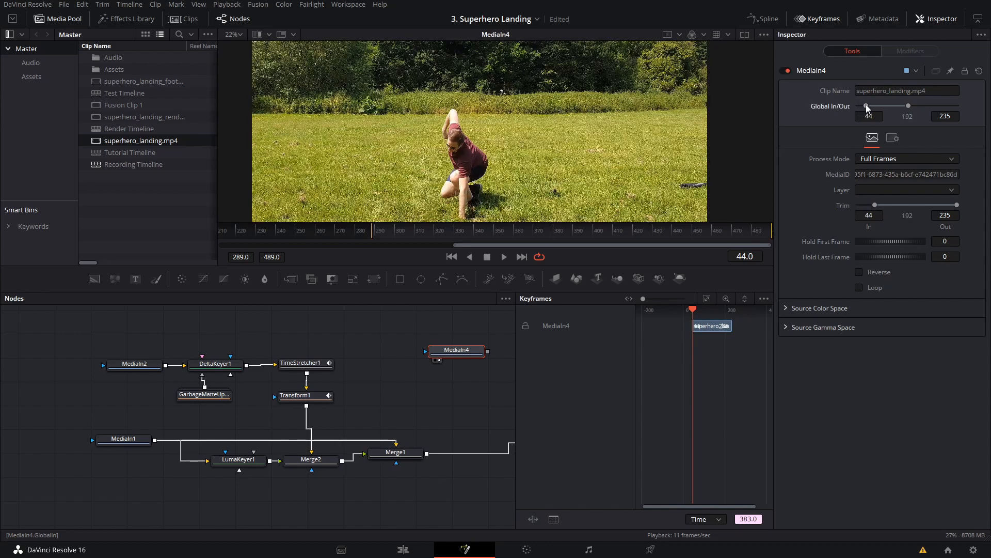
Advance through the trimmed MediaIn4 footage to frame 160 to examine the landing pose and stand-up
{"action": "key", "text": "Right"}
{"action": "key", "text": "Right"}
{"action": "key", "text": "Right"}
{"action": "key", "text": "Right"}
{"action": "key", "text": "Right"}
{"action": "key", "text": "Right"}
{"action": "key", "text": "Right"}
{"action": "key", "text": "Right"}
{"action": "key", "text": "Right"}
{"action": "key", "text": "Right"}
{"action": "key", "text": "Right"}
{"action": "key", "text": "Right"}
{"action": "key", "text": "Right"}
{"action": "key", "text": "Right"}
{"action": "key", "text": "Right"}
{"action": "key", "text": "Right"}
{"action": "key", "text": "Right"}
{"action": "key", "text": "Right"}
{"action": "key", "text": "Right"}
{"action": "key", "text": "Right"}
{"action": "key", "text": "Right"}
{"action": "key", "text": "Right"}
{"action": "key", "text": "Right"}
{"action": "key", "text": "Right"}
{"action": "key", "text": "Right"}
{"action": "key", "text": "Right"}
{"action": "key", "text": "Right"}
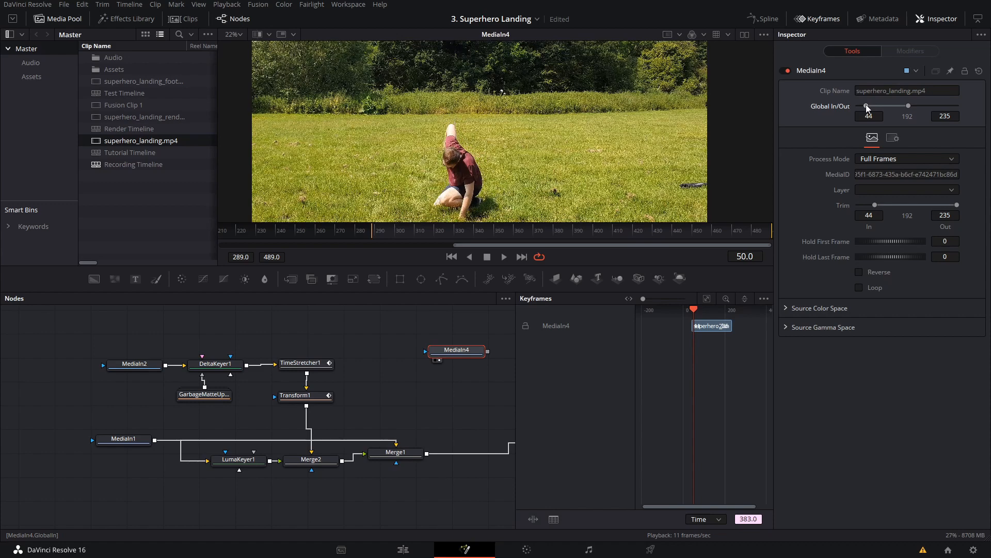
{"action": "key", "text": "Right"}
{"action": "key", "text": "Right"}
{"action": "key", "text": "Right"}
{"action": "key", "text": "Right"}
{"action": "key", "text": "Right"}
{"action": "key", "text": "Right"}
{"action": "key", "text": "Right"}
{"action": "key", "text": "Right"}
{"action": "key", "text": "Right"}
{"action": "key", "text": "Right"}
{"action": "key", "text": "Right"}
{"action": "key", "text": "Right"}
{"action": "key", "text": "Right"}
{"action": "key", "text": "Right"}
{"action": "key", "text": "Right"}
{"action": "key", "text": "Right"}
{"action": "key", "text": "Right"}
{"action": "key", "text": "Right"}
{"action": "key", "text": "Right"}
{"action": "key", "text": "Right"}
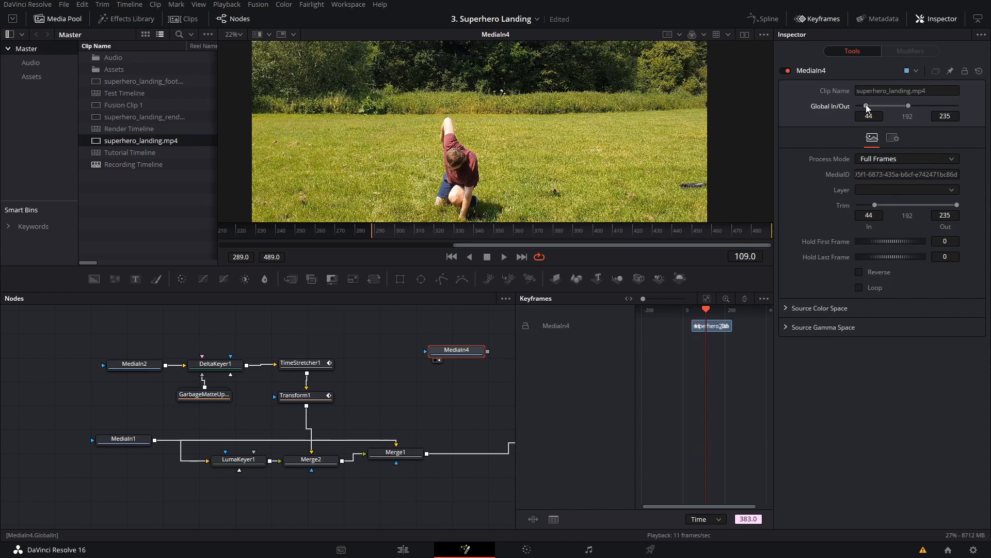
{"action": "key", "text": "Right"}
{"action": "key", "text": "Right"}
{"action": "key", "text": "Right"}
{"action": "key", "text": "Right"}
{"action": "key", "text": "Right"}
{"action": "key", "text": "Right"}
{"action": "key", "text": "Right"}
{"action": "key", "text": "Right"}
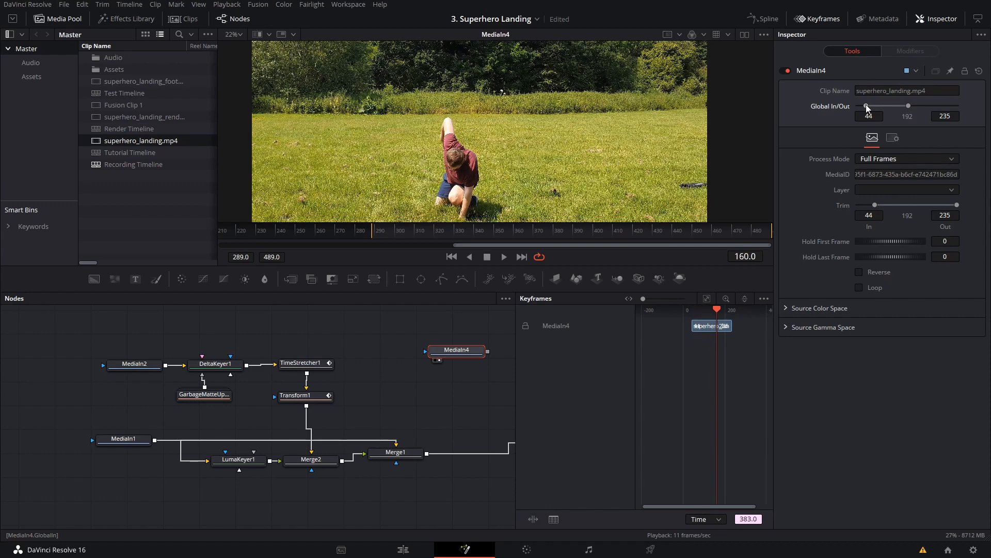
Place MediaIn4 above the composite and merge it over Merge1's output with a new Merge node before MediaOut1
{"action": "scroll", "coordinate": [481, 364], "scroll_direction": "down", "scroll_amount": 4}
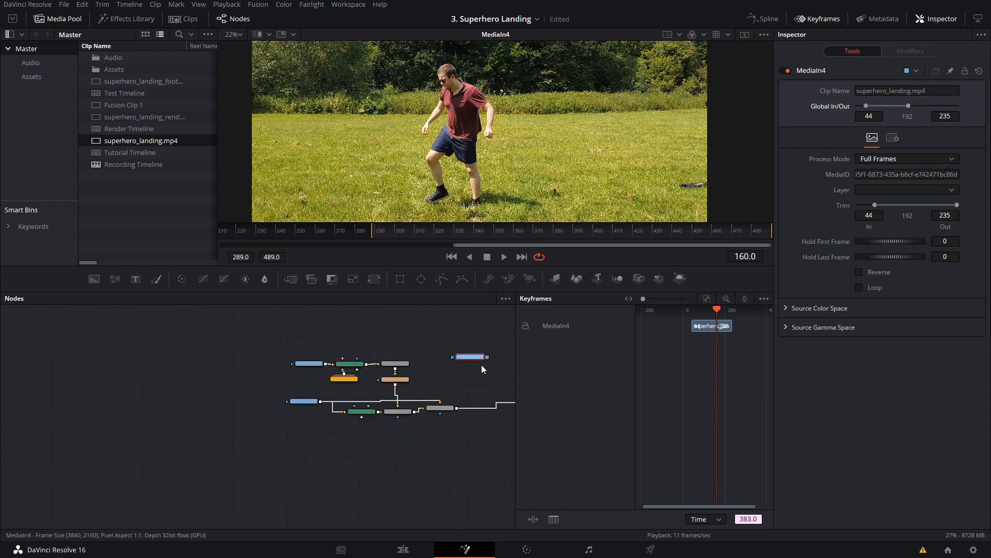
{"action": "left_click_drag", "start_coordinate": [321, 395], "coordinate": [281, 406]}
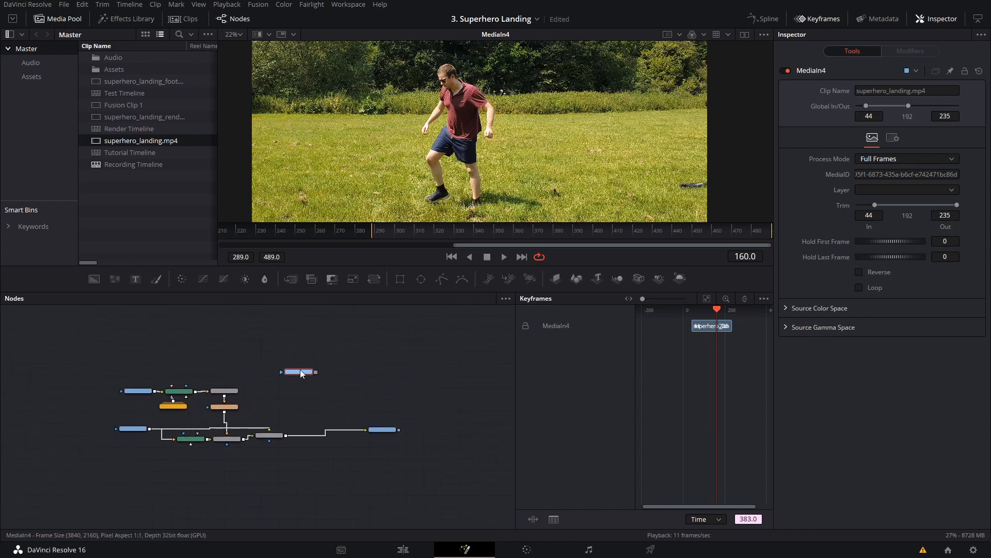
{"action": "scroll", "coordinate": [300, 370], "scroll_direction": "up", "scroll_amount": 4}
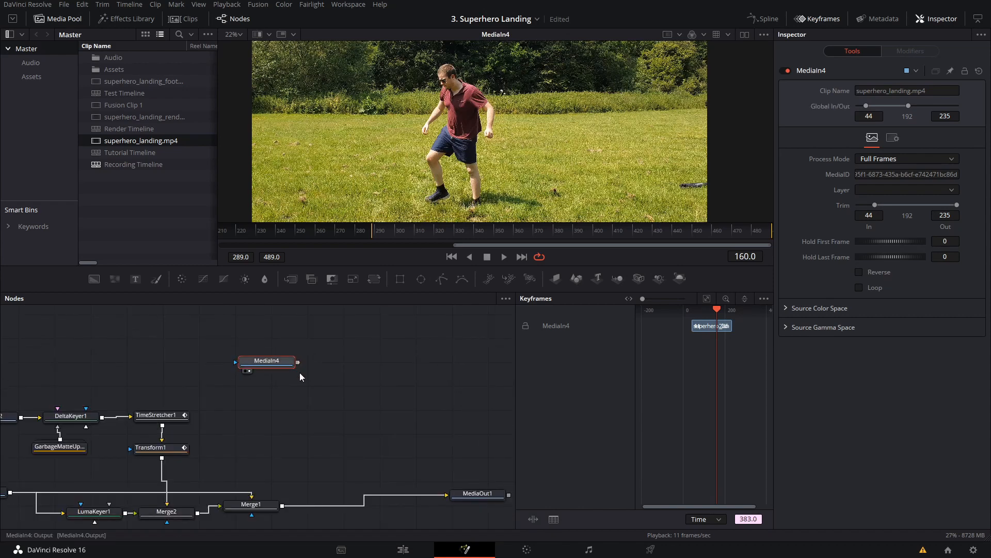
{"action": "left_click_drag", "start_coordinate": [297, 362], "coordinate": [282, 506]}
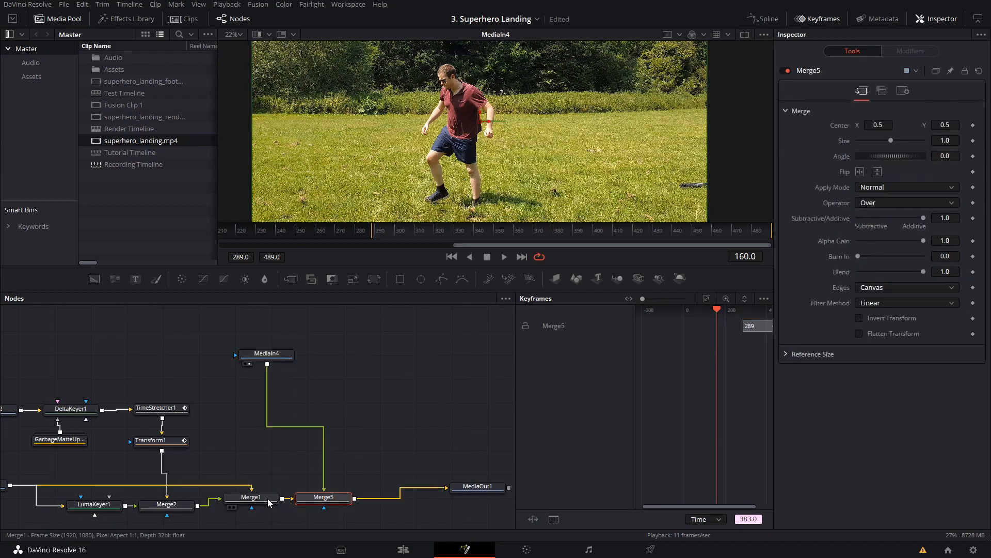
Switch to dual viewers, displaying MediaIn4 in the first viewer and Merge5 in the second
{"action": "left_click", "coordinate": [269, 502]}
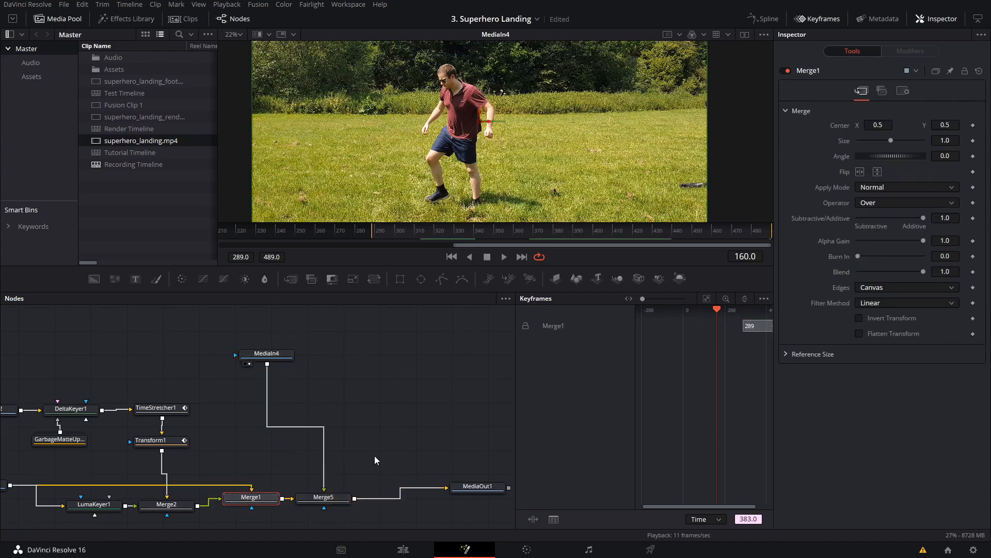
{"action": "left_click", "coordinate": [744, 35]}
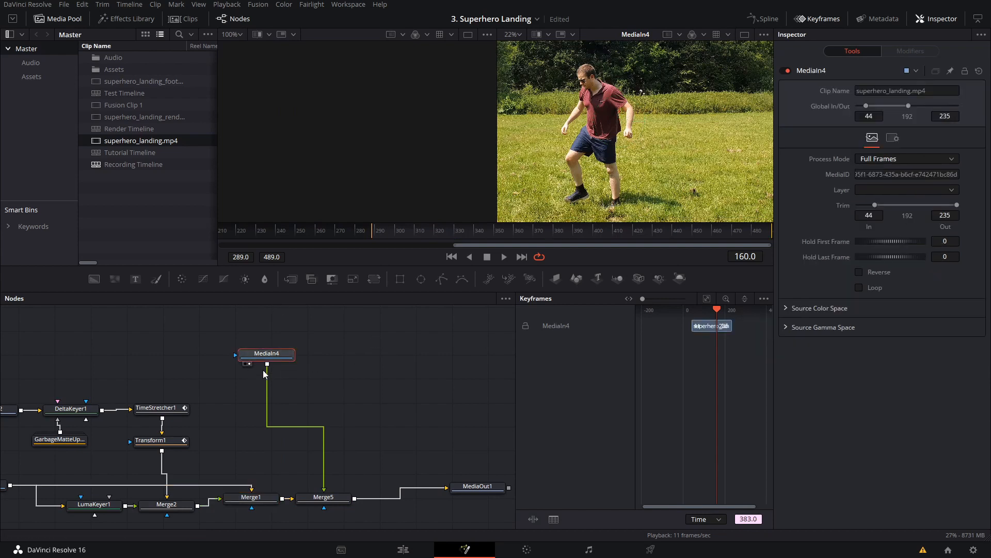
{"action": "key", "text": "1"}
{"action": "left_click", "coordinate": [335, 497]}
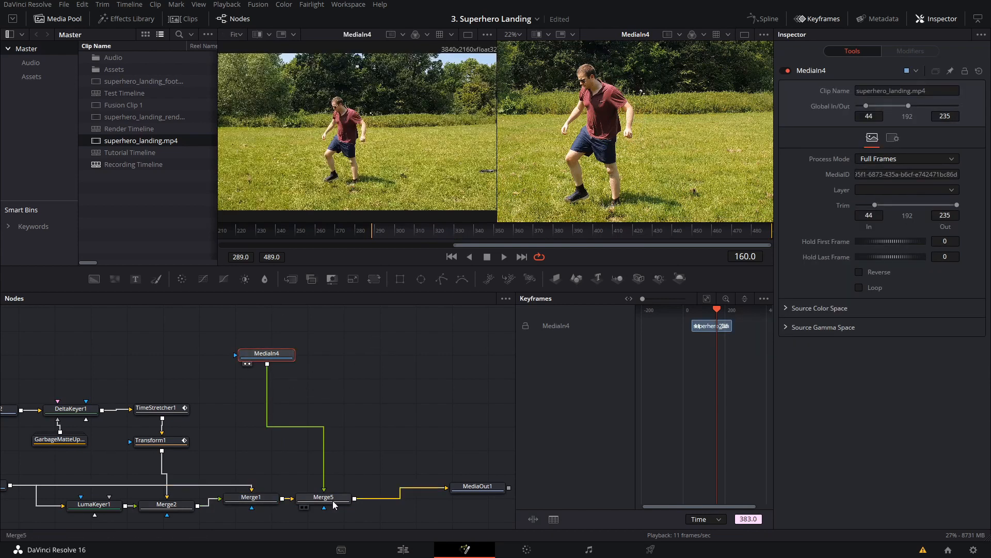
{"action": "key", "text": "2"}
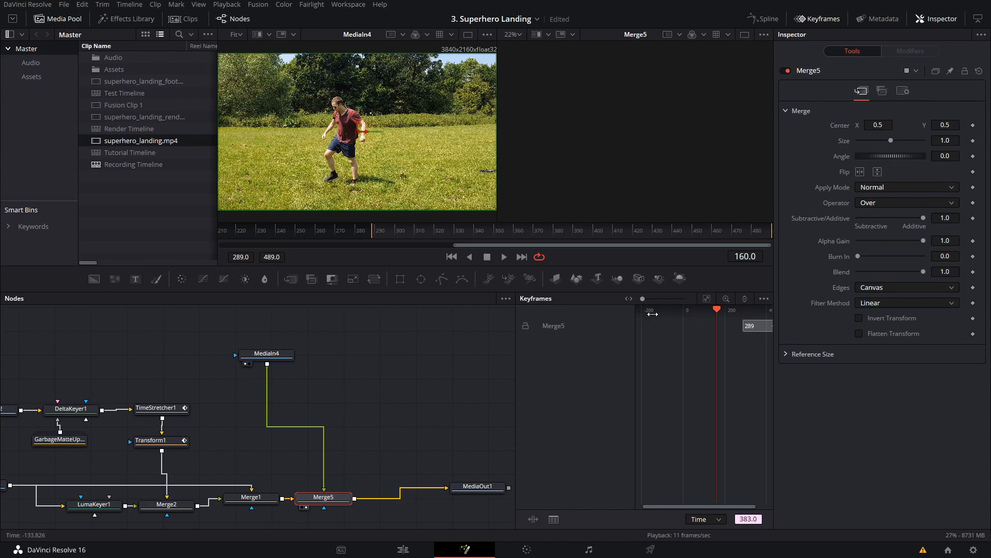
Go to frame 380 and shift the MediaIn4 clip along the timeline so its Global In falls on frame 381
{"action": "left_click_drag", "start_coordinate": [489, 236], "coordinate": [500, 234]}
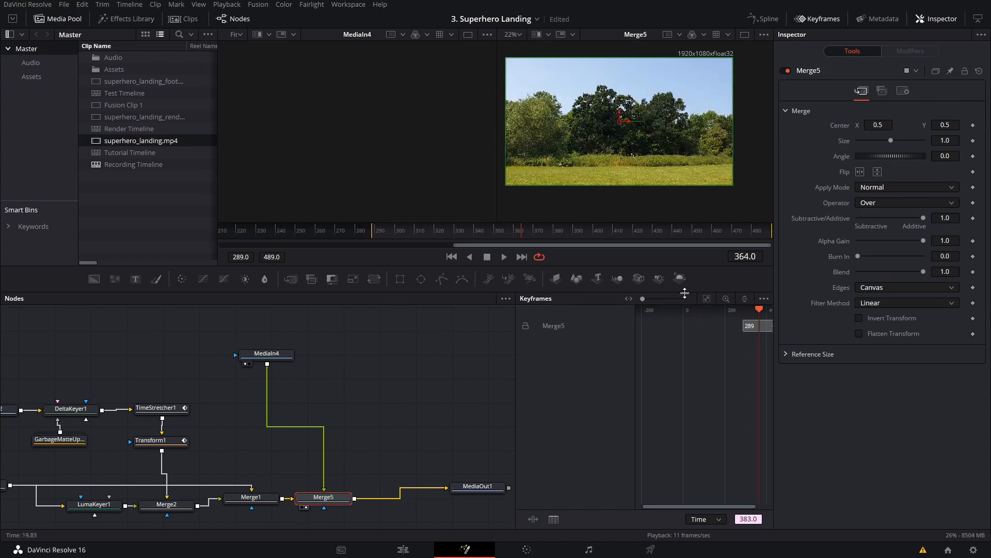
{"action": "scroll", "coordinate": [644, 188], "scroll_direction": "down", "scroll_amount": 3}
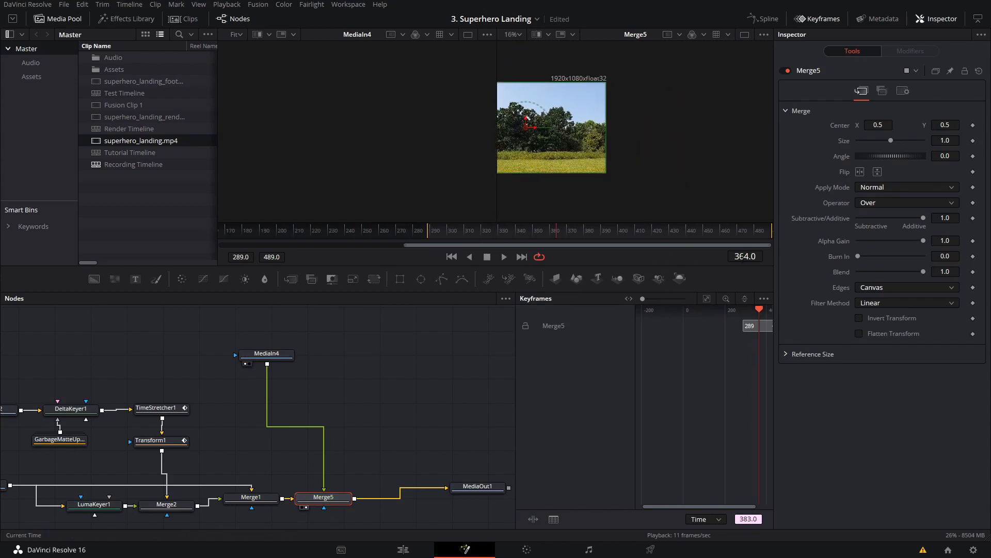
{"action": "type", "text": "380"}
{"action": "key", "text": "Return"}
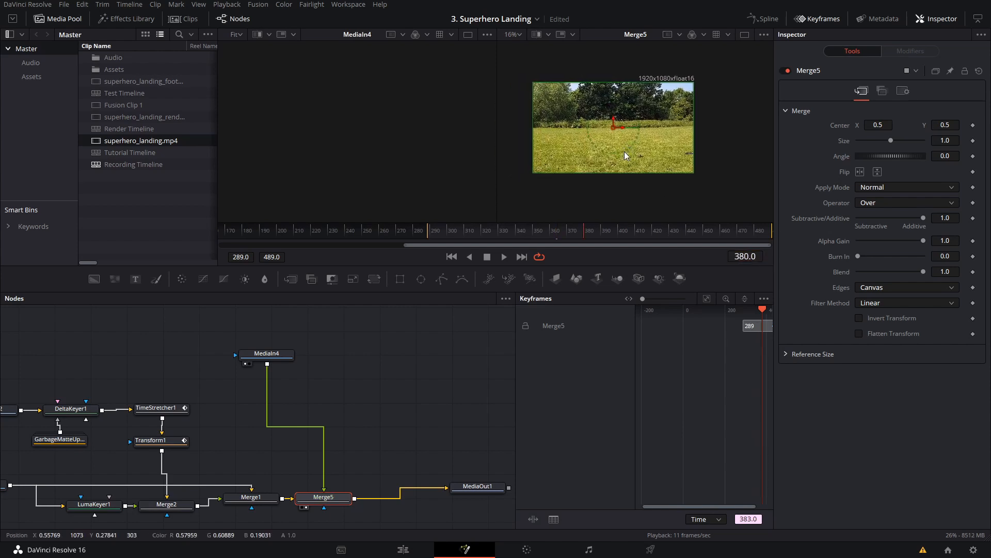
{"action": "left_click", "coordinate": [266, 353]}
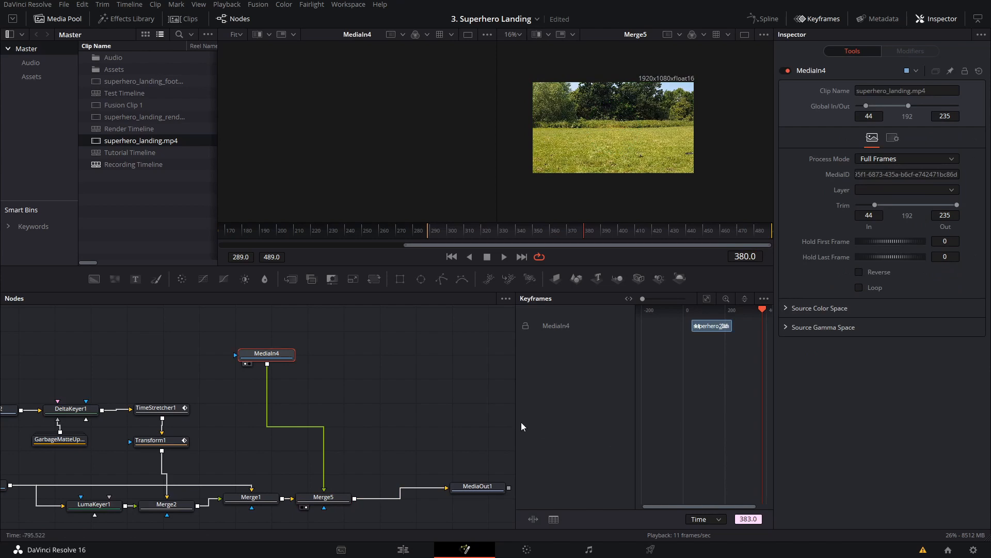
{"action": "left_click_drag", "start_coordinate": [726, 506], "coordinate": [743, 506]}
{"action": "left_click_drag", "start_coordinate": [692, 330], "coordinate": [761, 325]}
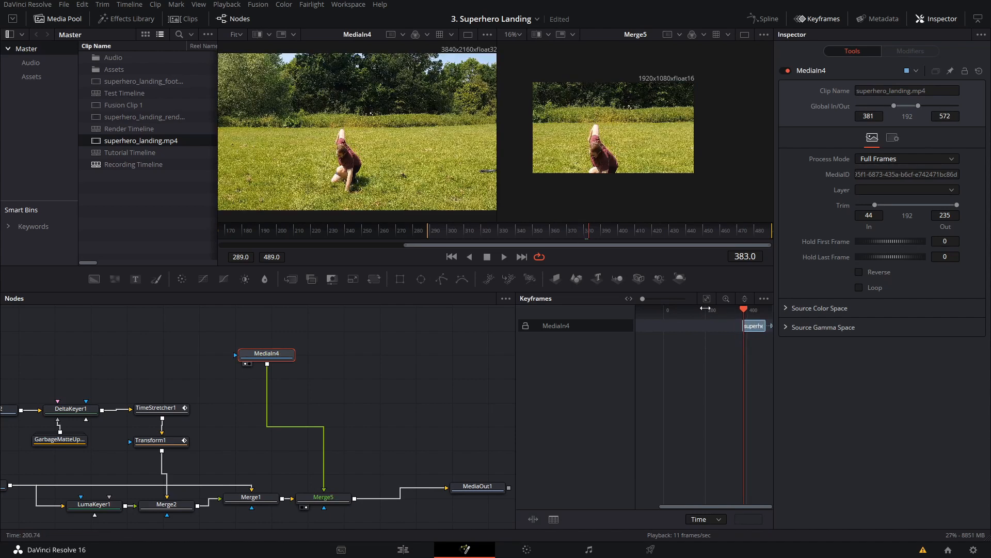
Return to a single viewer displaying Merge5 and line up MediaIn4 above the Merge5 node
{"action": "left_click", "coordinate": [744, 35]}
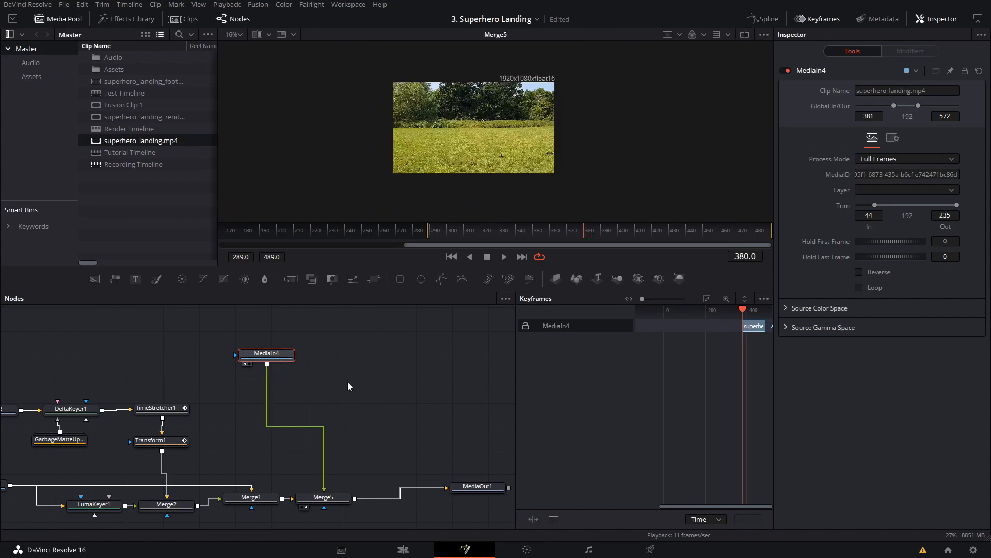
{"action": "key", "text": "2"}
{"action": "left_click_drag", "start_coordinate": [359, 370], "coordinate": [389, 380]}
{"action": "left_click", "coordinate": [340, 466]}
{"action": "key", "text": "2"}
{"action": "scroll", "coordinate": [492, 148], "scroll_direction": "down", "scroll_amount": 2}
{"action": "left_click_drag", "start_coordinate": [518, 92], "coordinate": [520, 123]}
{"action": "left_click_drag", "start_coordinate": [302, 360], "coordinate": [367, 363]}
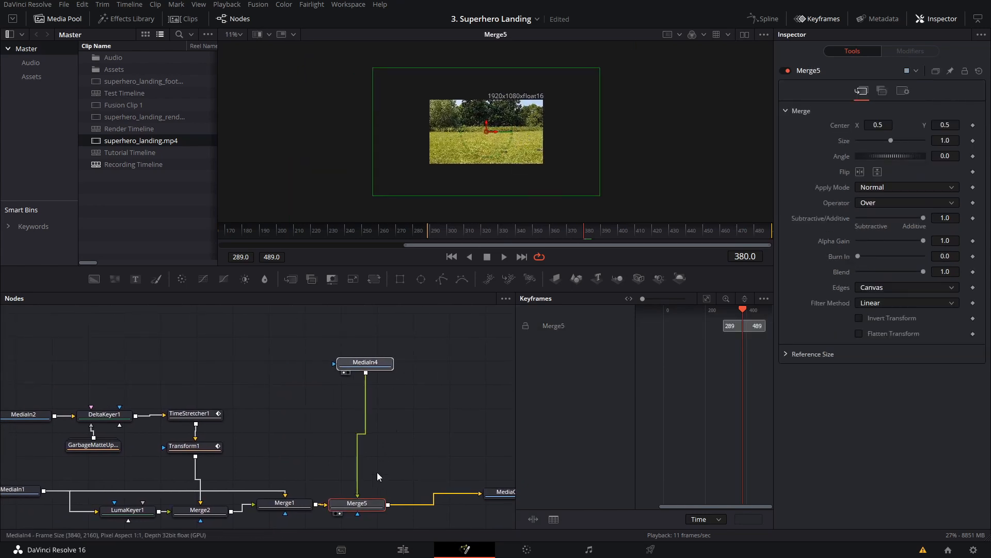
Scale the landing footage in Merge5 by setting its Size to 0.5
{"action": "scroll", "coordinate": [489, 439], "scroll_direction": "down", "scroll_amount": 1}
{"action": "left_click", "coordinate": [489, 439]}
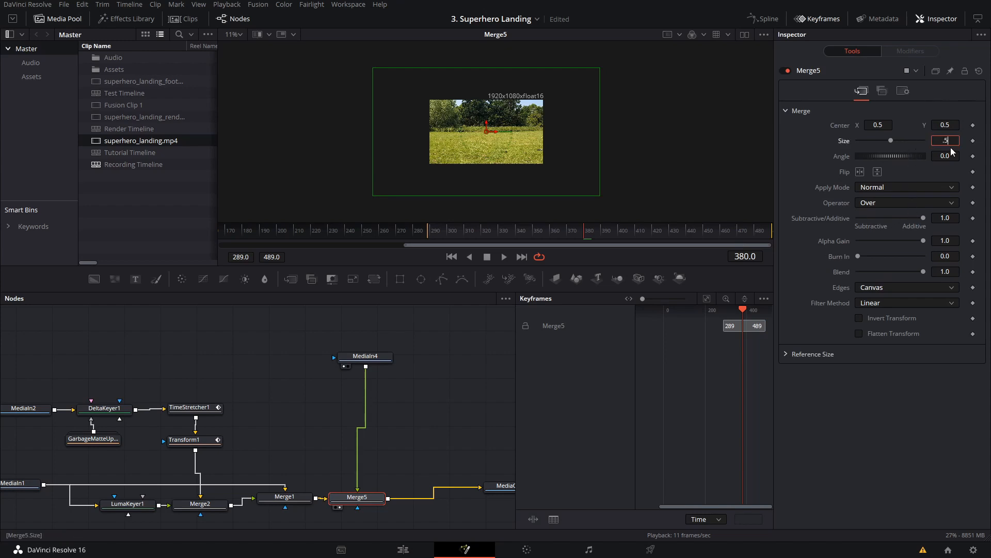
{"action": "key", "text": "Return"}
{"action": "left_click", "coordinate": [460, 356]}
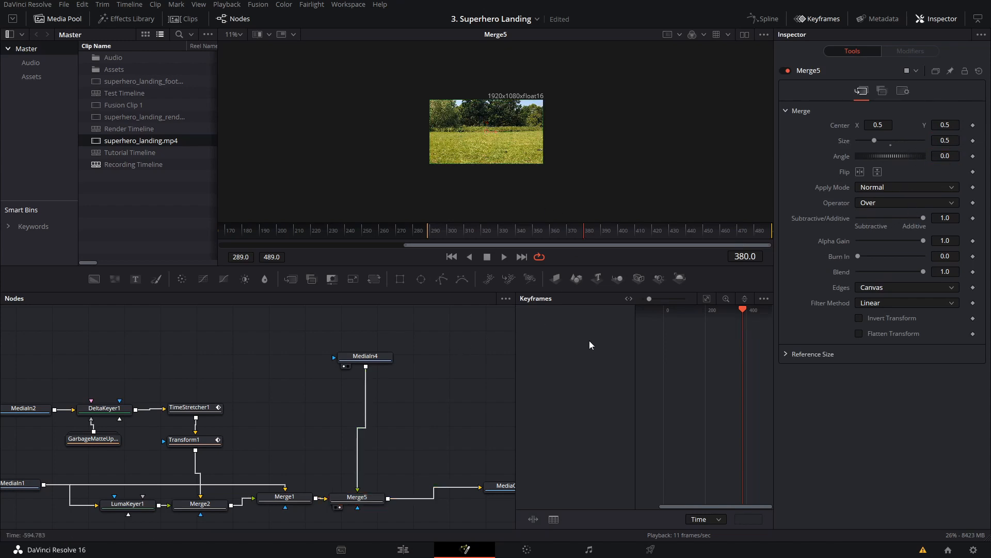
Play Merge5 repeatedly from about frame 360 onward to review the cut to the landing footage around frame 380
{"action": "left_click_drag", "start_coordinate": [570, 232], "coordinate": [550, 234]}
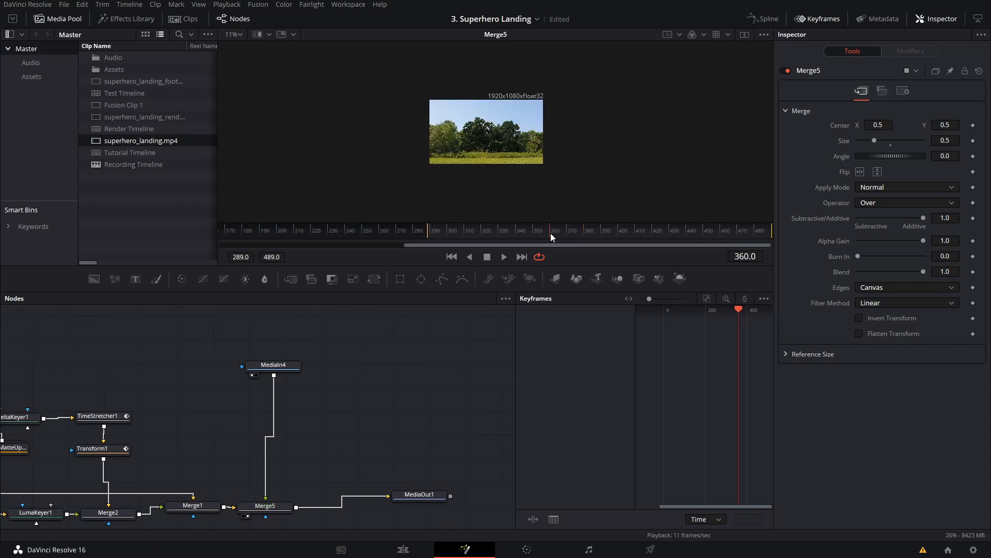
{"action": "key", "text": "space"}
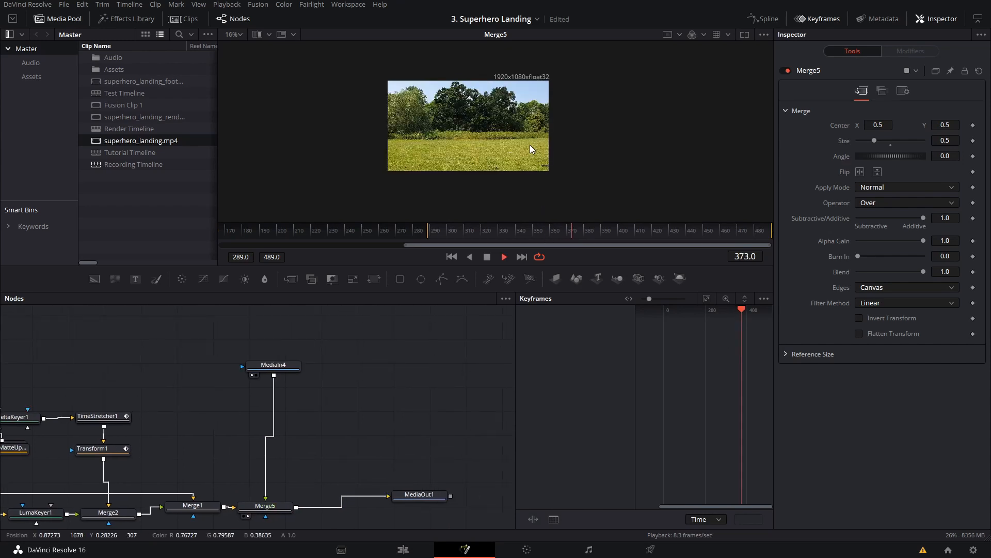
{"action": "left_click", "coordinate": [584, 232]}
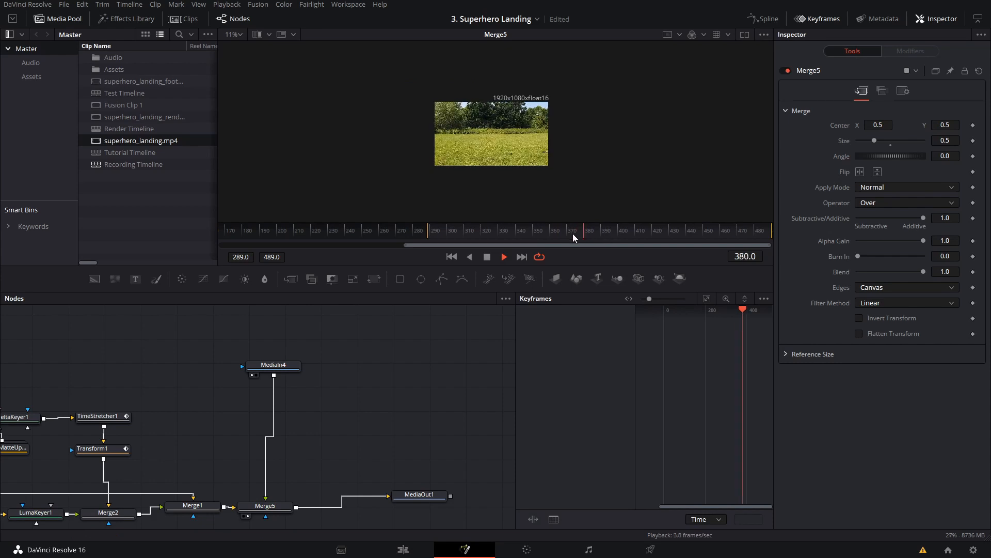
{"action": "left_click", "coordinate": [584, 230]}
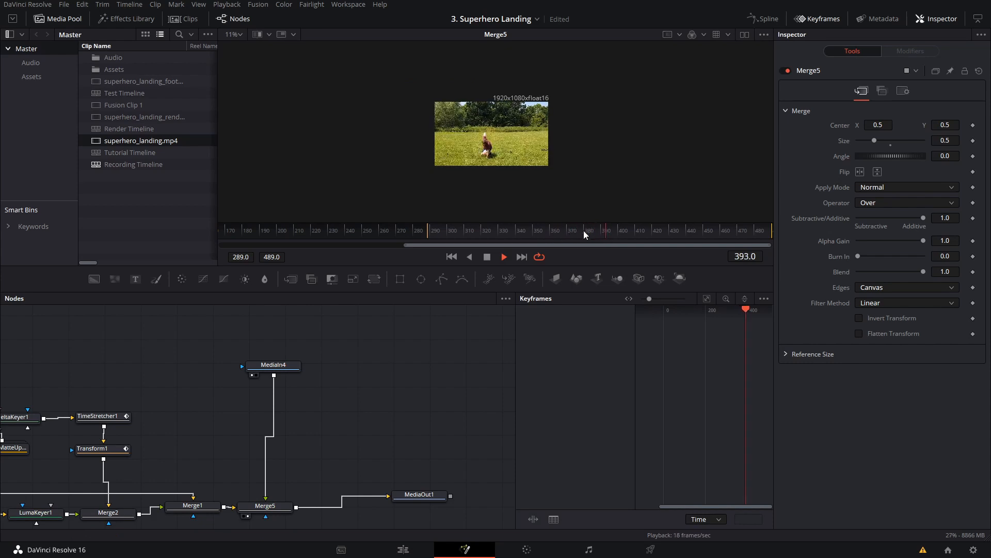
{"action": "left_click", "coordinate": [562, 234]}
{"action": "left_click", "coordinate": [570, 235]}
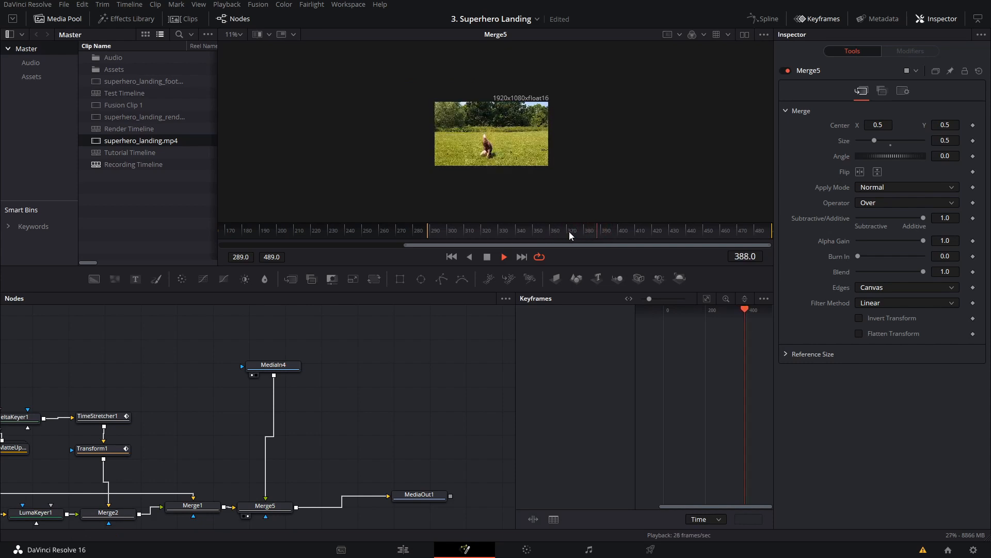
{"action": "left_click", "coordinate": [527, 231]}
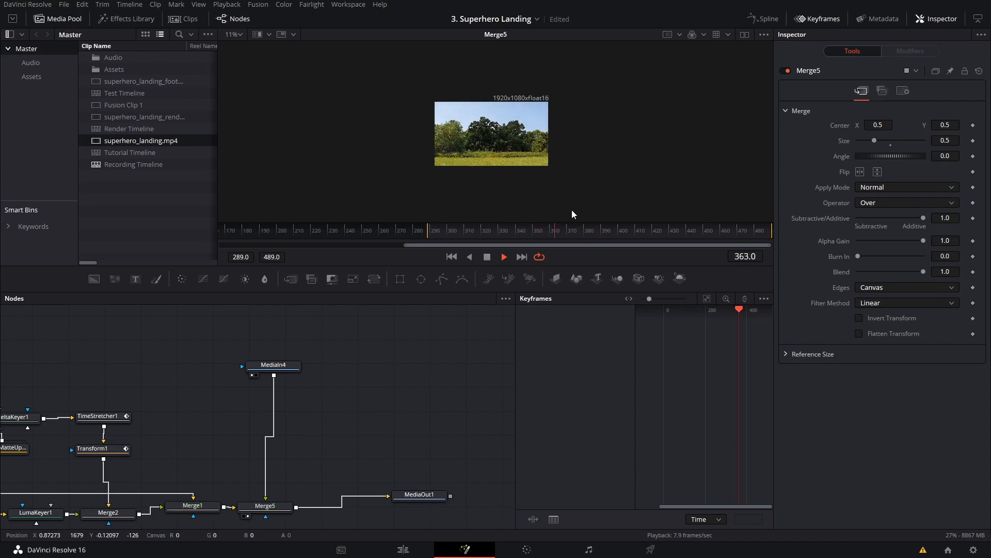
{"action": "left_click", "coordinate": [579, 231]}
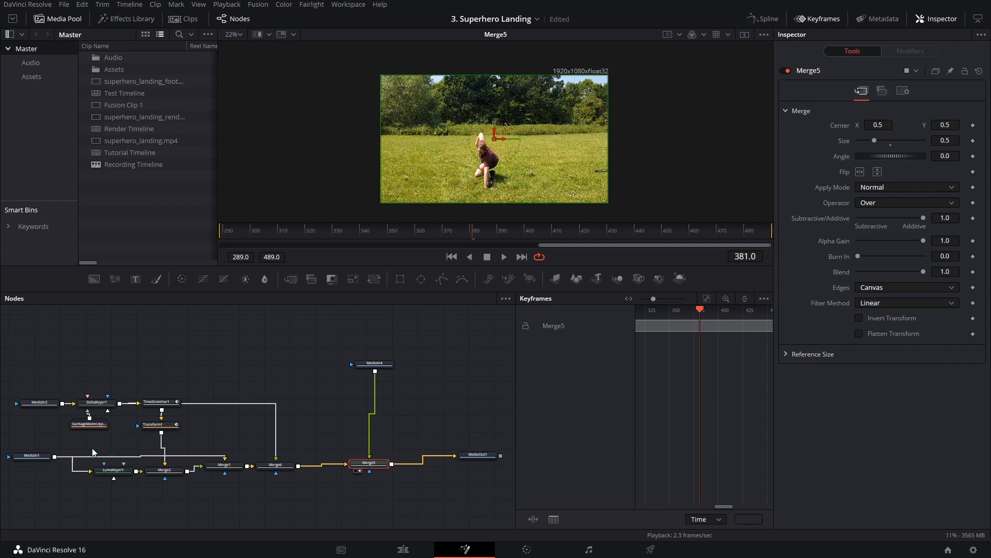
Display DeltaKeyer1 and step through the keyed jump between frames 292 and 302 to examine the jumper's poses
{"action": "left_click", "coordinate": [103, 403]}
{"action": "key", "text": "1"}
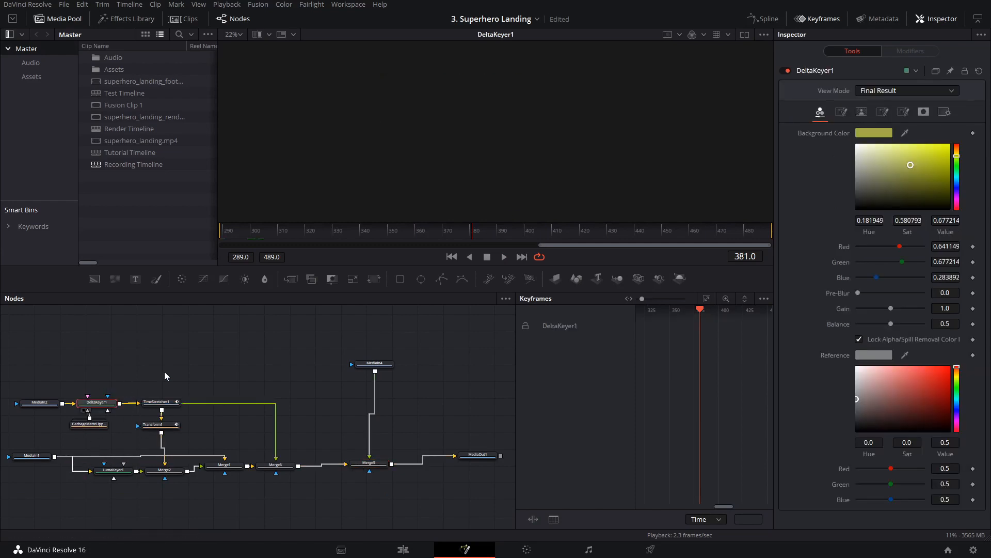
{"action": "scroll", "coordinate": [667, 393], "scroll_direction": "down", "scroll_amount": 3}
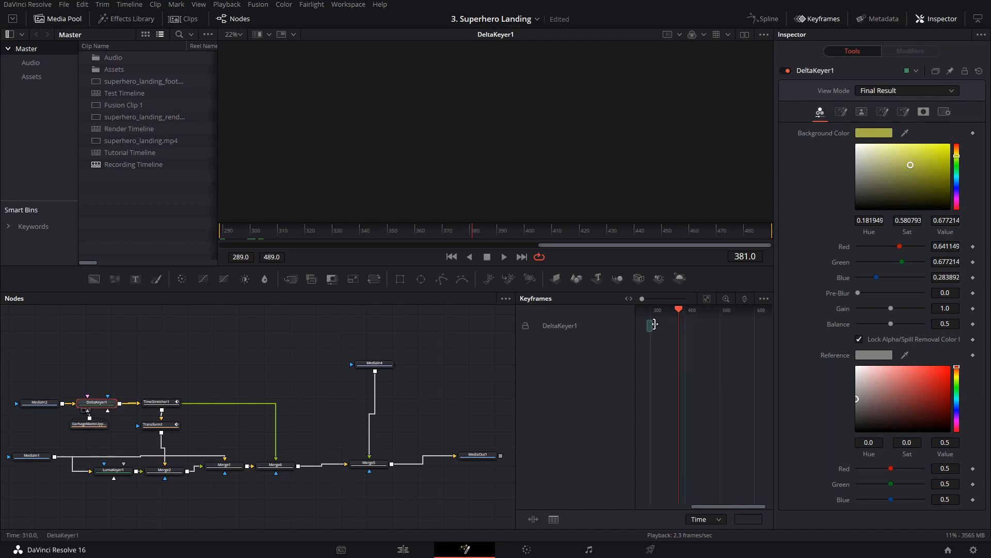
{"action": "left_click_drag", "start_coordinate": [665, 310], "coordinate": [648, 310]}
{"action": "scroll", "coordinate": [94, 370], "scroll_direction": "up", "scroll_amount": 4}
{"action": "left_click_drag", "start_coordinate": [117, 373], "coordinate": [279, 346]}
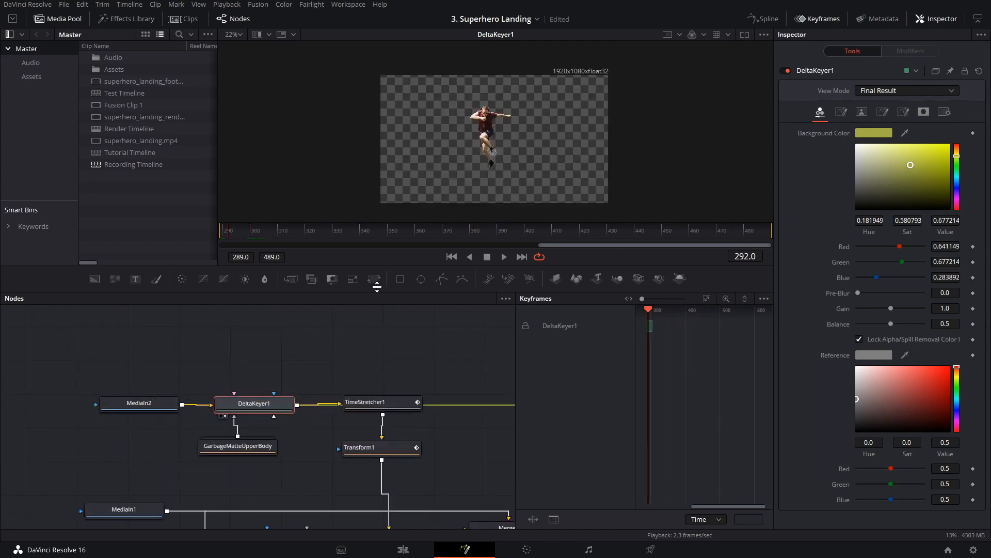
{"action": "key", "text": "space"}
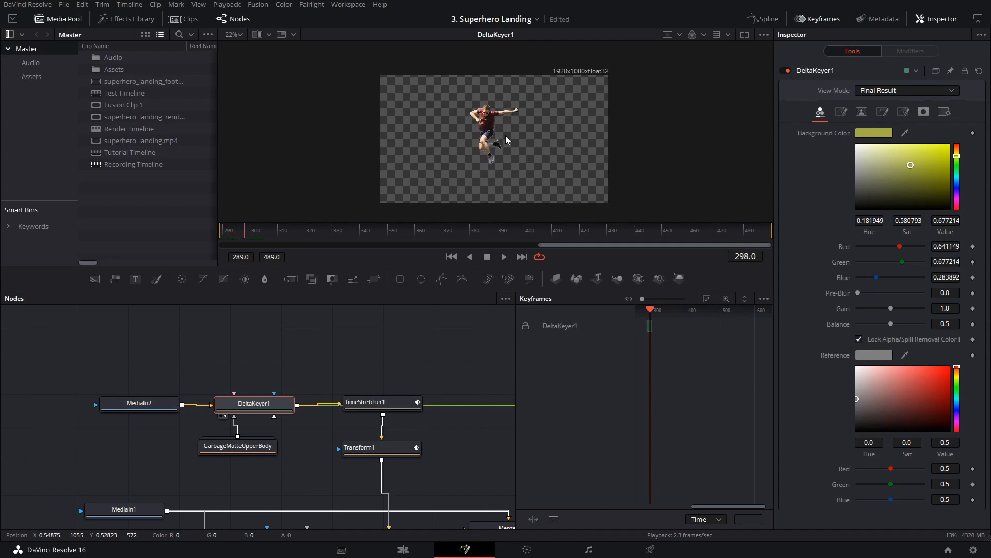
{"action": "key", "text": "Right"}
{"action": "key", "text": "Left"}
{"action": "key", "text": "Left"}
{"action": "key", "text": "Left"}
{"action": "key", "text": "Left"}
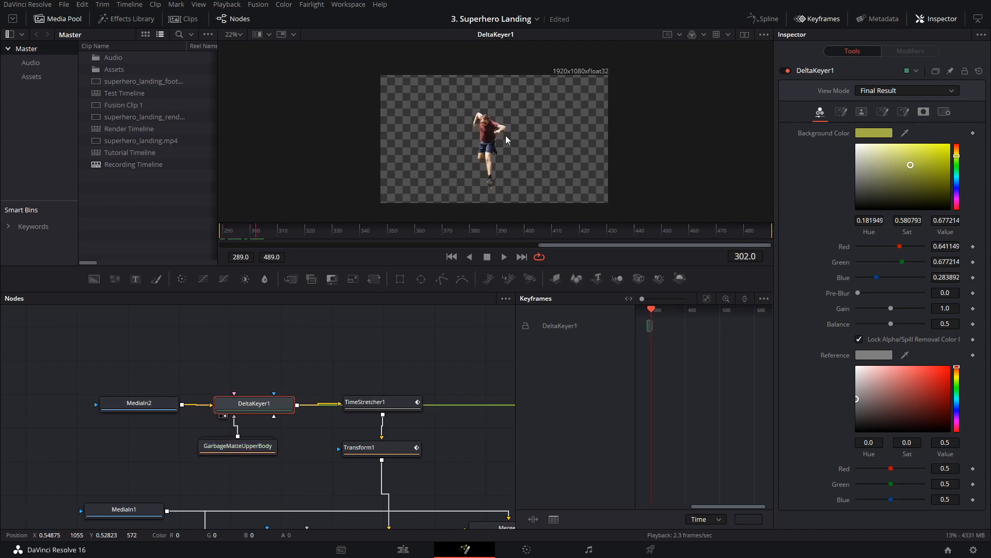
Duplicate TimeStretcher1 with its keyframes and feed the copy from DeltaKeyer1's output
{"action": "left_click_drag", "start_coordinate": [422, 370], "coordinate": [308, 415]}
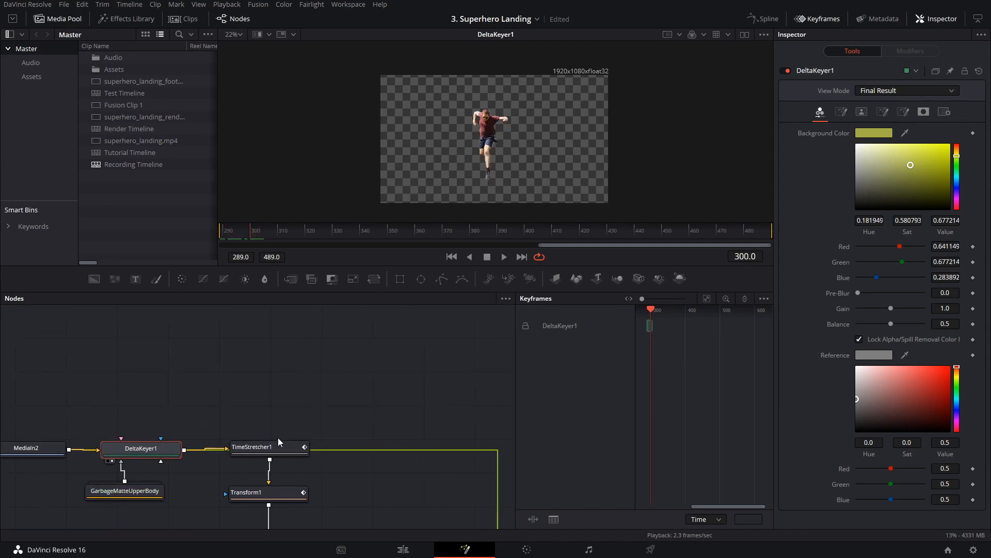
{"action": "mouse_move", "coordinate": [269, 443]}
{"action": "left_mouse_down"}
{"action": "mouse_move", "coordinate": [282, 396]}
{"action": "mouse_move", "coordinate": [294, 416]}
{"action": "mouse_move", "coordinate": [274, 433]}
{"action": "left_mouse_up"}
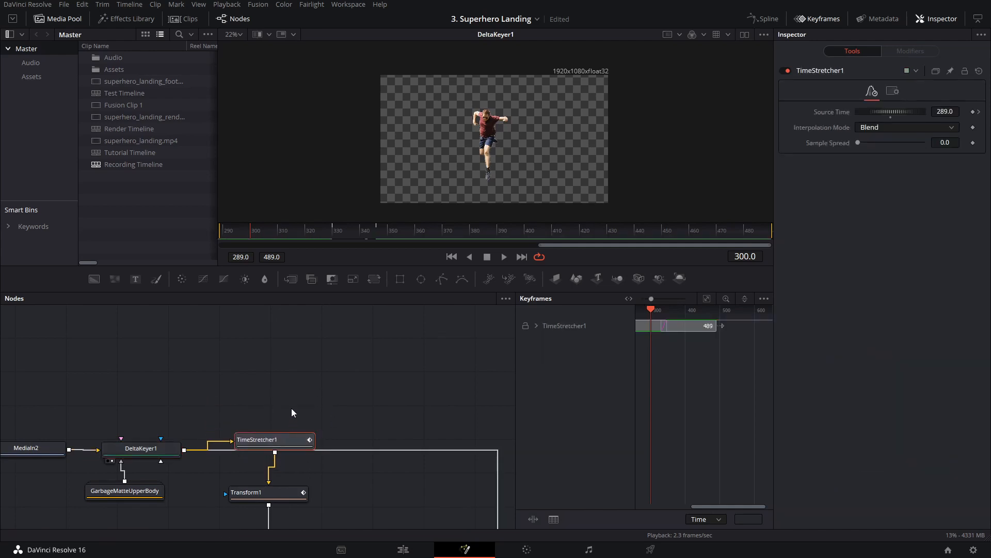
{"action": "key", "text": "ctrl+v"}
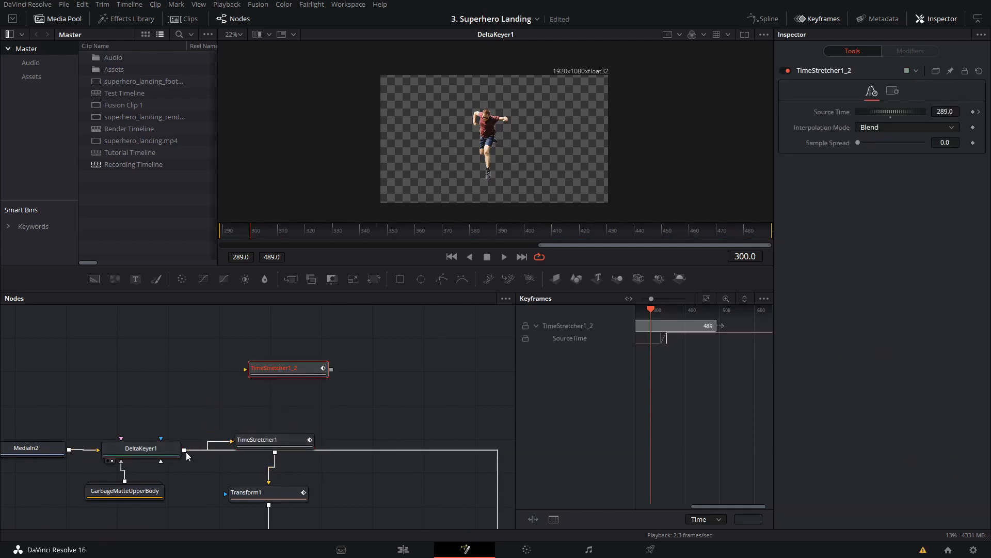
{"action": "left_click_drag", "start_coordinate": [184, 450], "coordinate": [268, 341]}
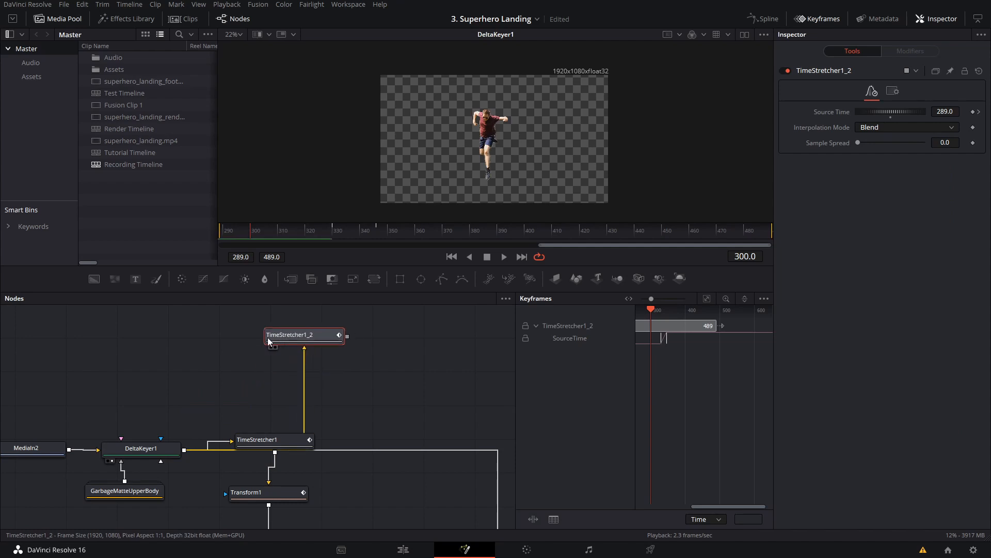
Remove DeltaKeyer1's direct connection to Merge6 and connect the duplicated TimeStretcher as Merge6's foreground, tidying the nodes
{"action": "scroll", "coordinate": [266, 384], "scroll_direction": "right", "scroll_amount": 5}
{"action": "scroll", "coordinate": [299, 403], "scroll_direction": "down", "scroll_amount": 2}
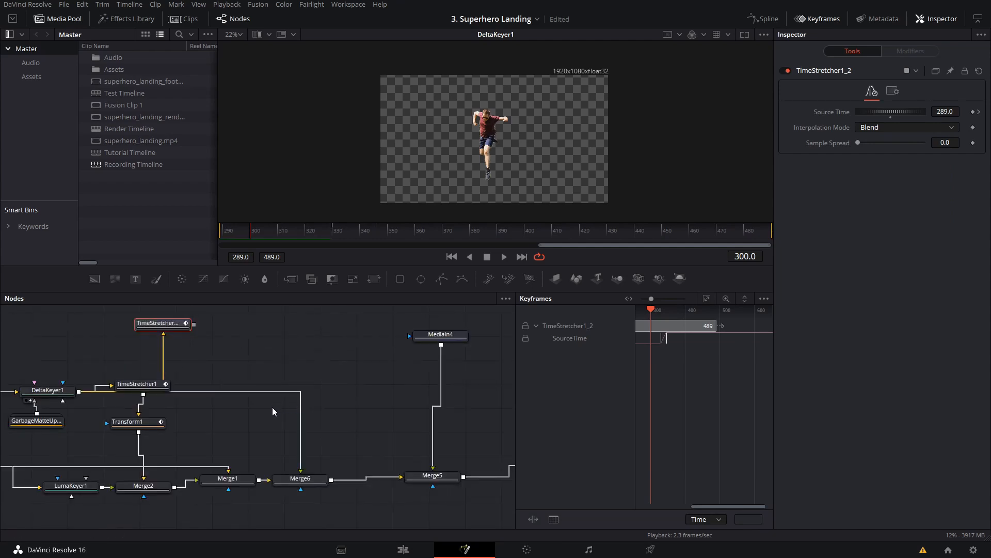
{"action": "left_click", "coordinate": [300, 424]}
{"action": "key", "text": "Delete"}
{"action": "scroll", "coordinate": [246, 367], "scroll_direction": "left", "scroll_amount": 2}
{"action": "left_click_drag", "start_coordinate": [175, 390], "coordinate": [155, 380]}
{"action": "left_click_drag", "start_coordinate": [211, 332], "coordinate": [329, 483]}
{"action": "scroll", "coordinate": [124, 336], "scroll_direction": "up", "scroll_amount": 1}
{"action": "left_click", "coordinate": [131, 338]}
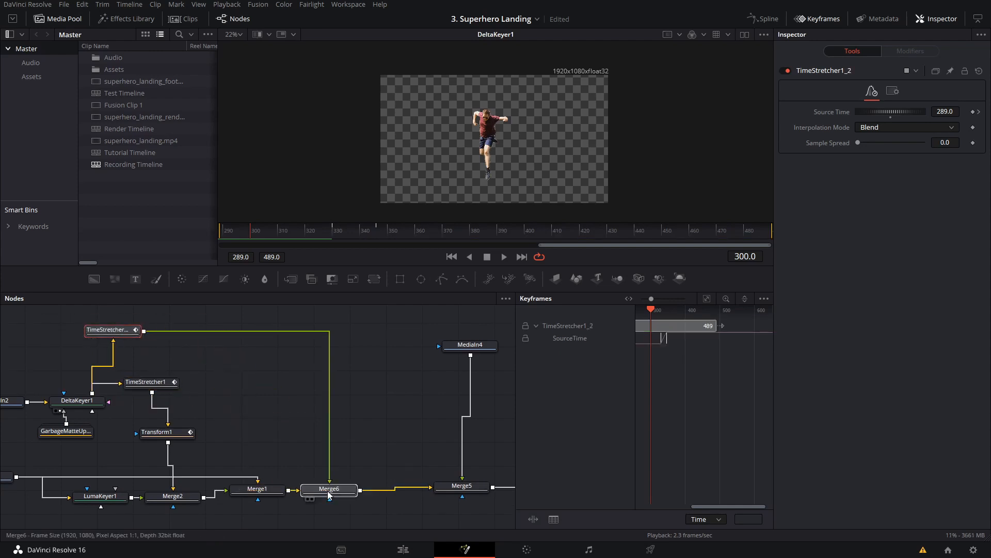
Display Merge6 and play and scrub the retimed jumper over the background up to frame 356
{"action": "left_click", "coordinate": [329, 495]}
{"action": "key", "text": "1"}
{"action": "key", "text": "space"}
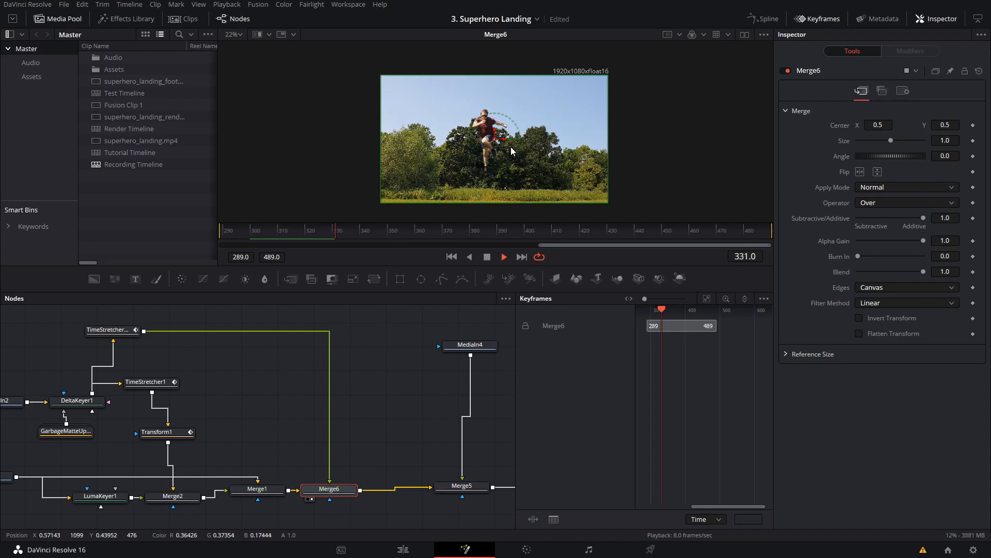
{"action": "left_click", "coordinate": [490, 255]}
{"action": "scroll", "coordinate": [673, 358], "scroll_direction": "down", "scroll_amount": 2}
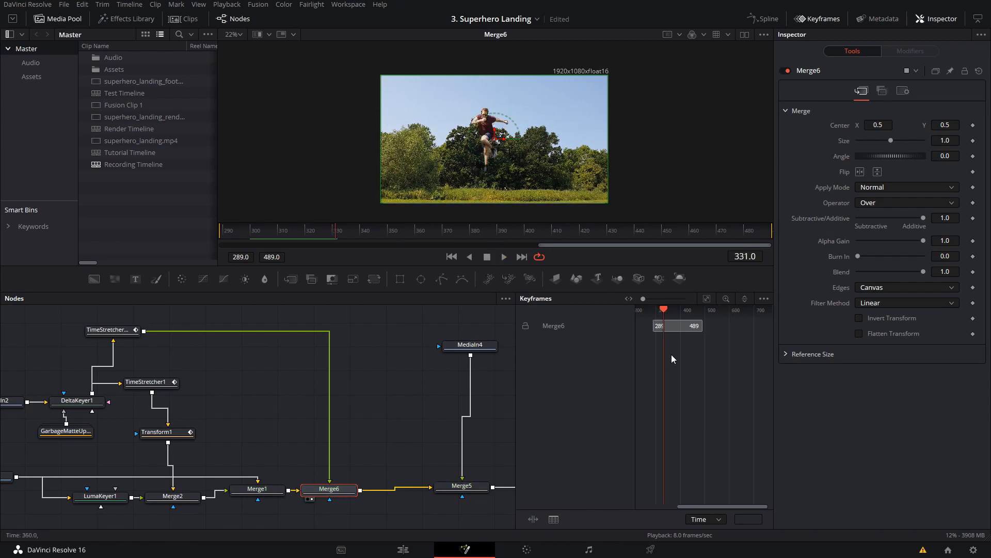
{"action": "scroll", "coordinate": [669, 321], "scroll_direction": "down", "scroll_amount": 1}
{"action": "left_click_drag", "start_coordinate": [667, 314], "coordinate": [670, 313]}
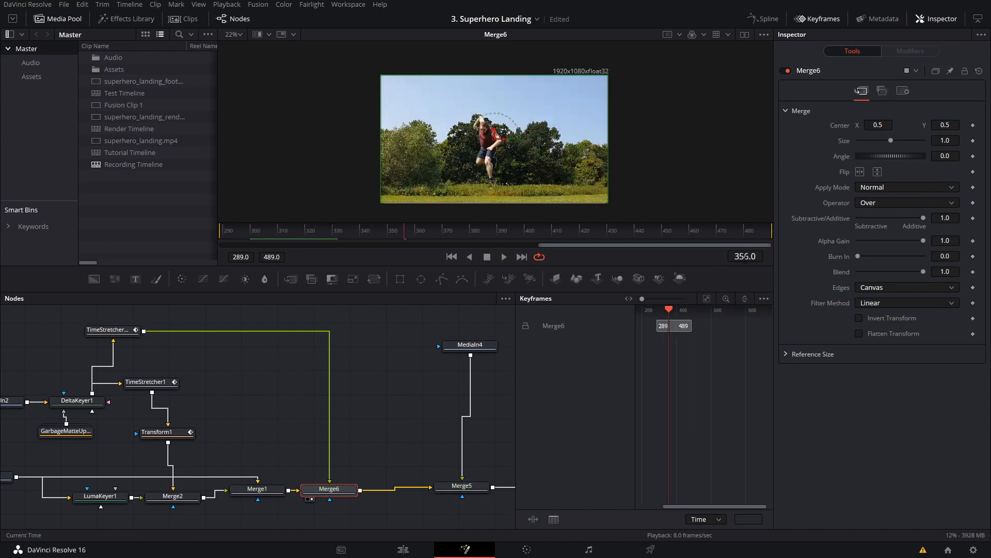
Go to frame 380, display Merge5 and step between frames 380 and 381 to compare the jumper with the landing pose
{"action": "type", "text": "380"}
{"action": "key", "text": "Return"}
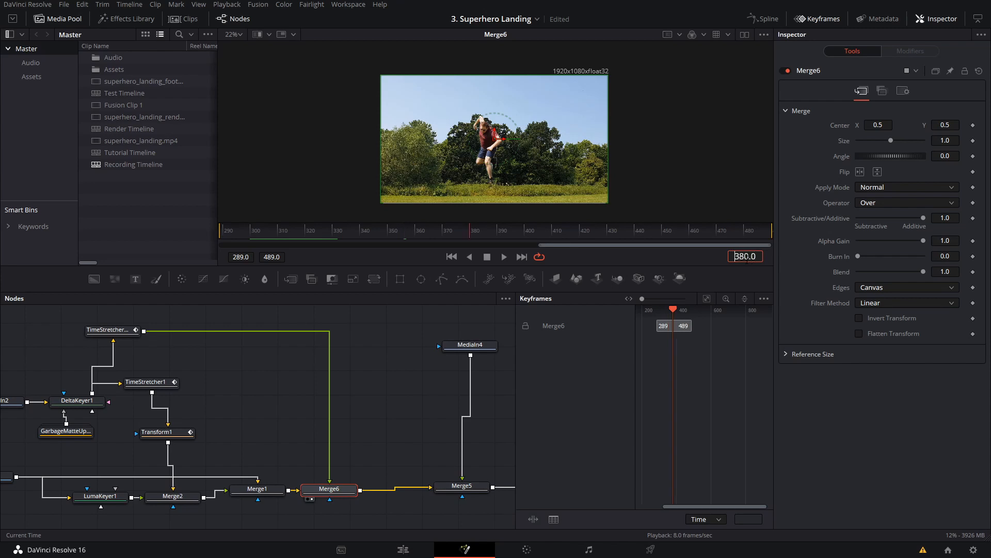
{"action": "left_click_drag", "start_coordinate": [378, 442], "coordinate": [160, 411]}
{"action": "left_click", "coordinate": [257, 454]}
{"action": "key", "text": "2"}
{"action": "left_click_drag", "start_coordinate": [349, 375], "coordinate": [418, 378]}
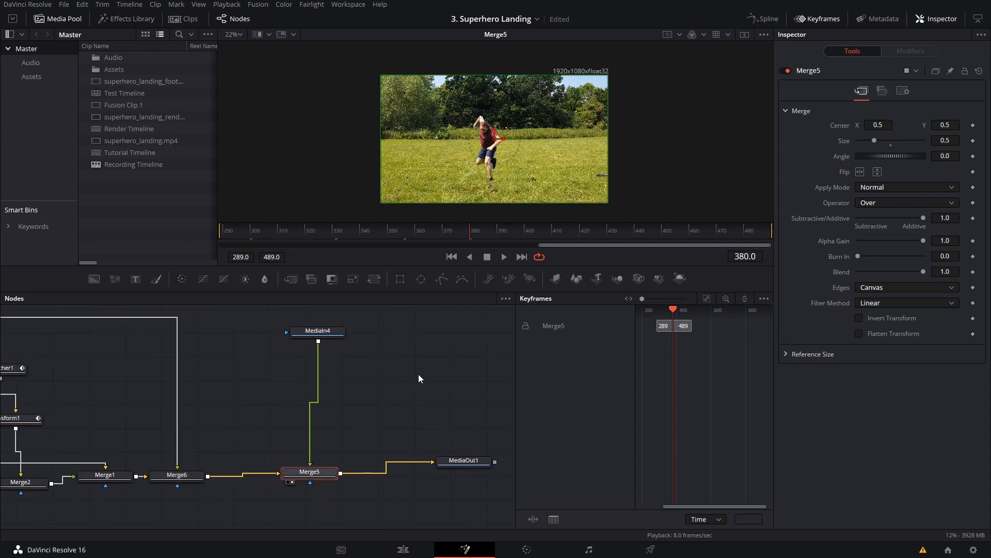
{"action": "key", "text": "Right"}
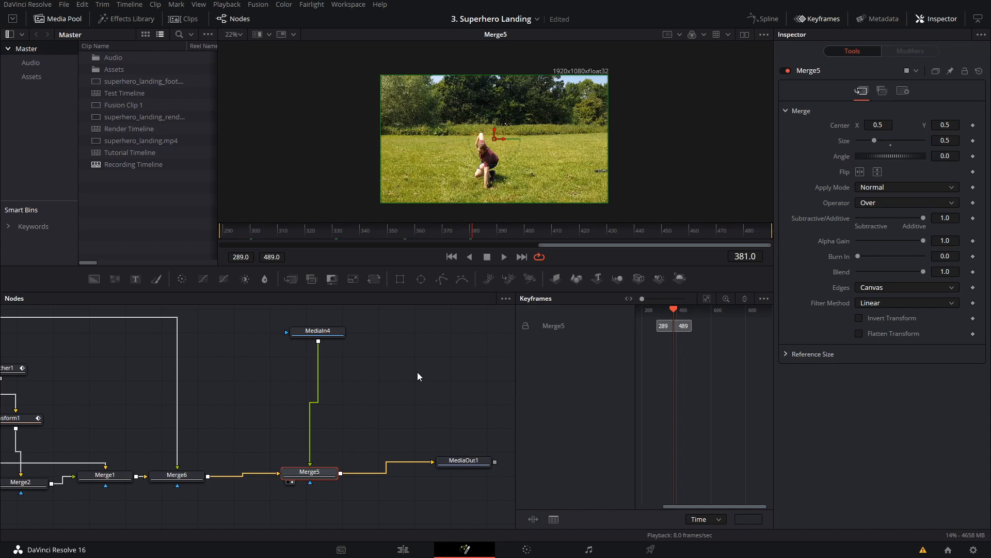
{"action": "key", "text": "Left"}
{"action": "key", "text": "Right"}
{"action": "key", "text": "Left"}
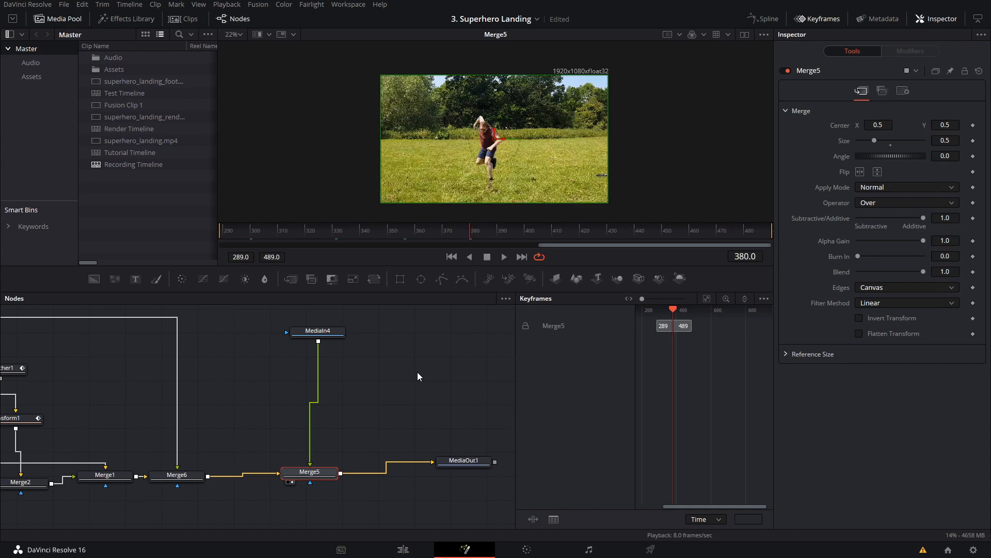
Shift TimeStretcher1_2's two Source Time keyframes together so they fall at frames 364 and 380
{"action": "left_click_drag", "start_coordinate": [11, 368], "coordinate": [275, 399]}
{"action": "left_click", "coordinate": [221, 347]}
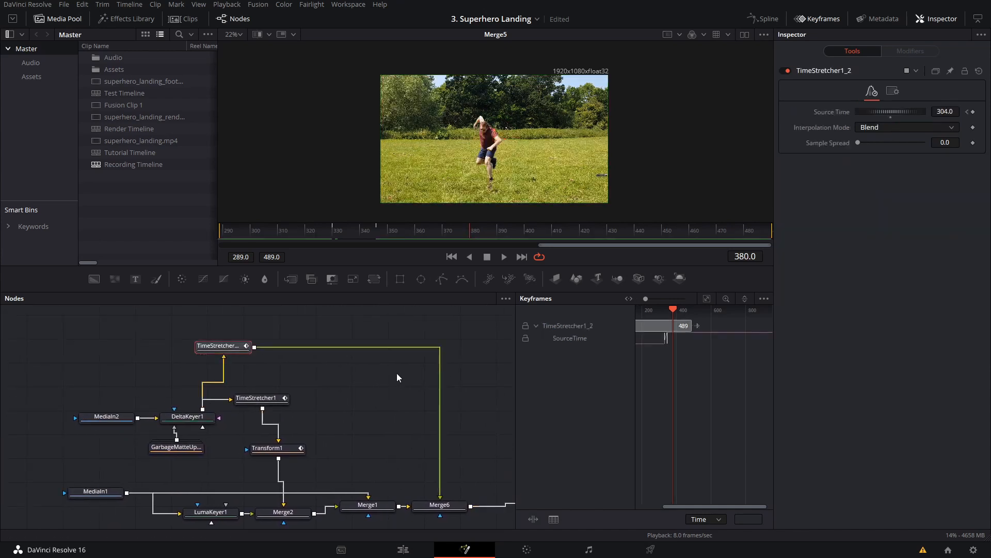
{"action": "scroll", "coordinate": [687, 343], "scroll_direction": "up", "scroll_amount": 5}
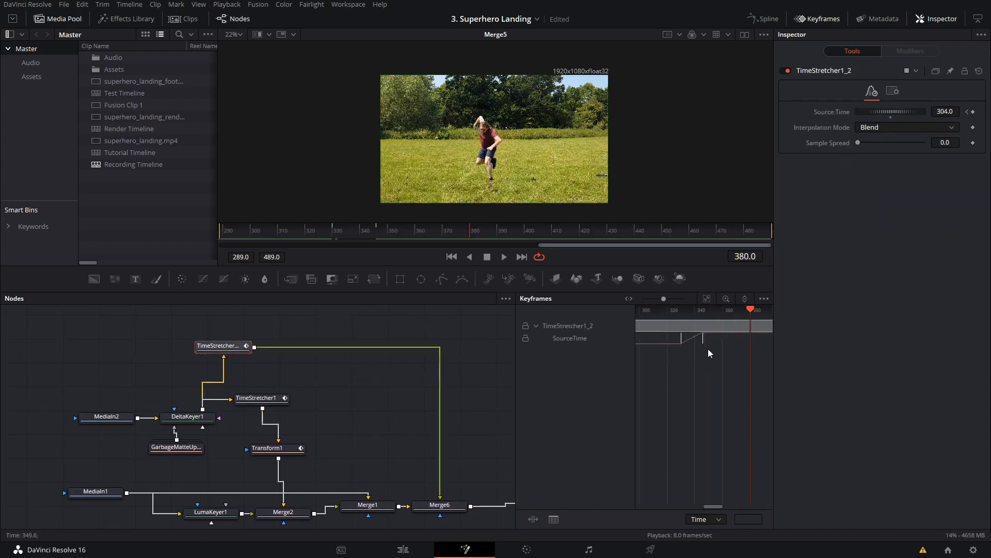
{"action": "left_click_drag", "start_coordinate": [680, 333], "coordinate": [723, 347]}
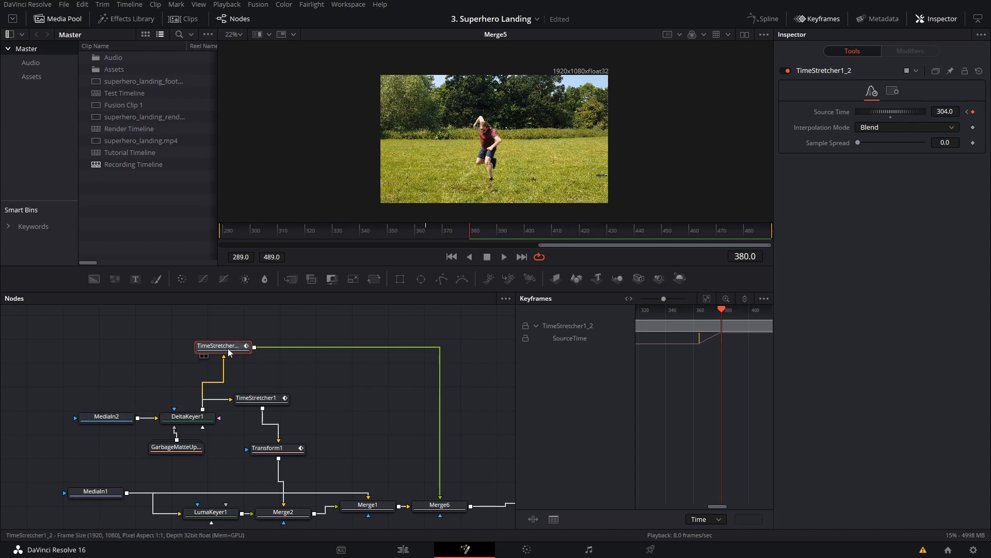
{"action": "left_click_drag", "start_coordinate": [419, 392], "coordinate": [340, 323]}
{"action": "left_click_drag", "start_coordinate": [402, 415], "coordinate": [316, 429]}
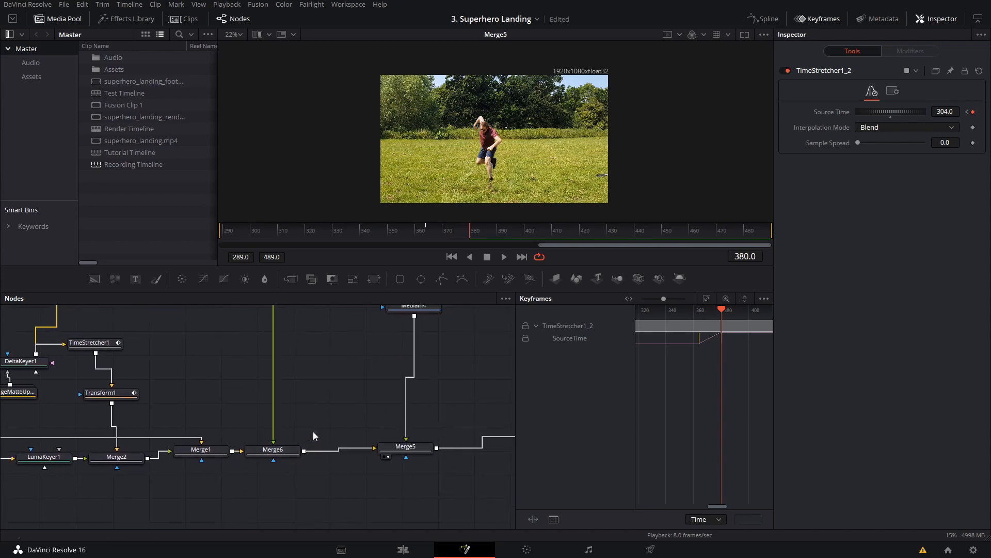
Step back and forth between frames 368 and 382 in Merge5 to check the jumper's retimed descent into the landing
{"action": "key", "text": "Left"}
{"action": "key", "text": "Left"}
{"action": "key", "text": "Left"}
{"action": "key", "text": "Left"}
{"action": "key", "text": "Left"}
{"action": "key", "text": "Left"}
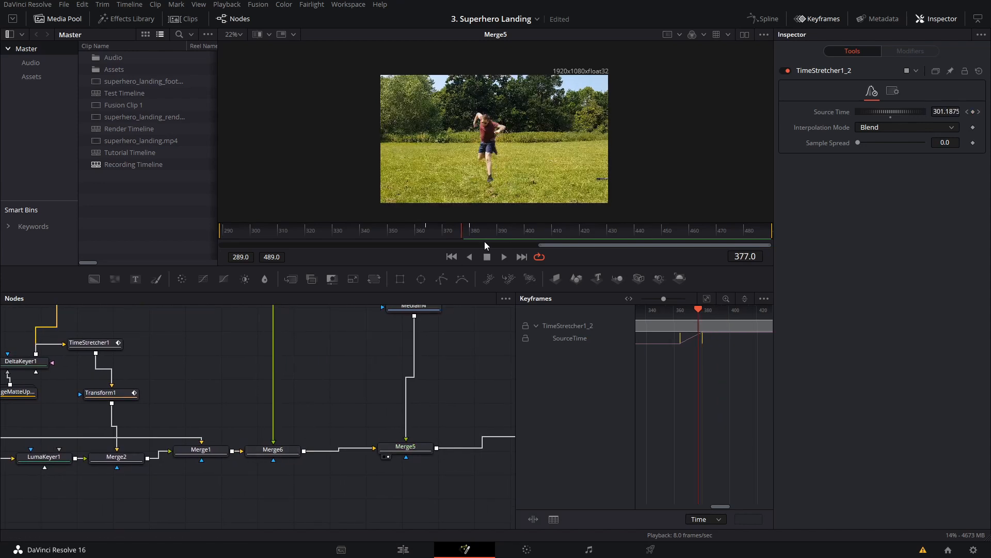
{"action": "key", "text": "Left"}
{"action": "key", "text": "Left"}
{"action": "key", "text": "Left"}
{"action": "key", "text": "Left"}
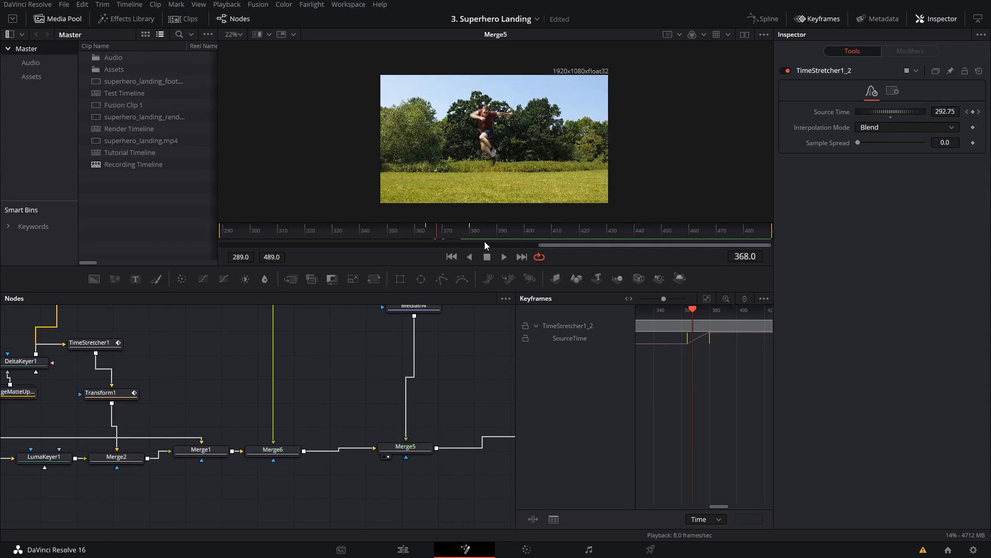
{"action": "key", "text": "Right"}
{"action": "key", "text": "Right"}
{"action": "key", "text": "Right"}
{"action": "key", "text": "Right"}
{"action": "key", "text": "Right"}
{"action": "key", "text": "Right"}
{"action": "key", "text": "Right"}
{"action": "key", "text": "Right"}
{"action": "key", "text": "Right"}
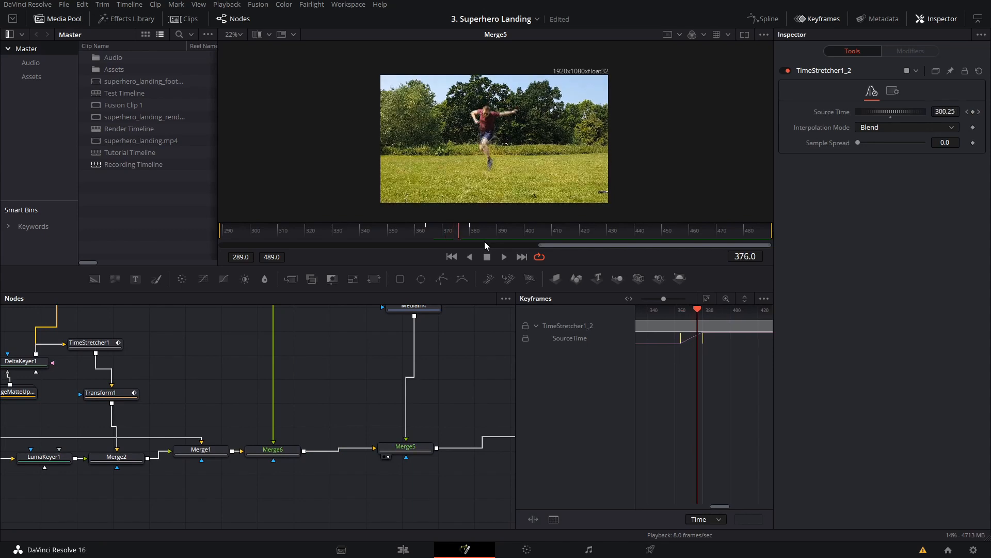
{"action": "key", "text": "Right"}
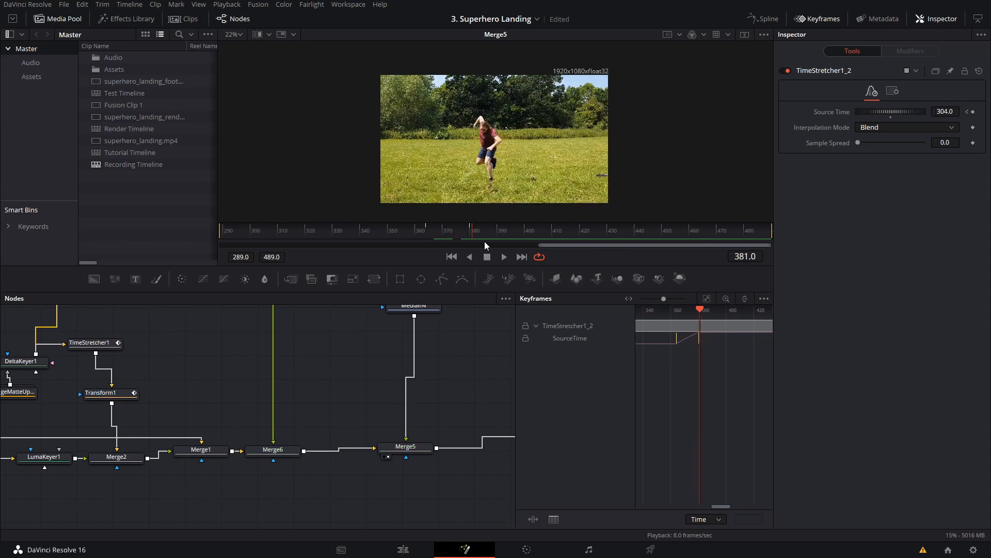
{"action": "key", "text": "Right"}
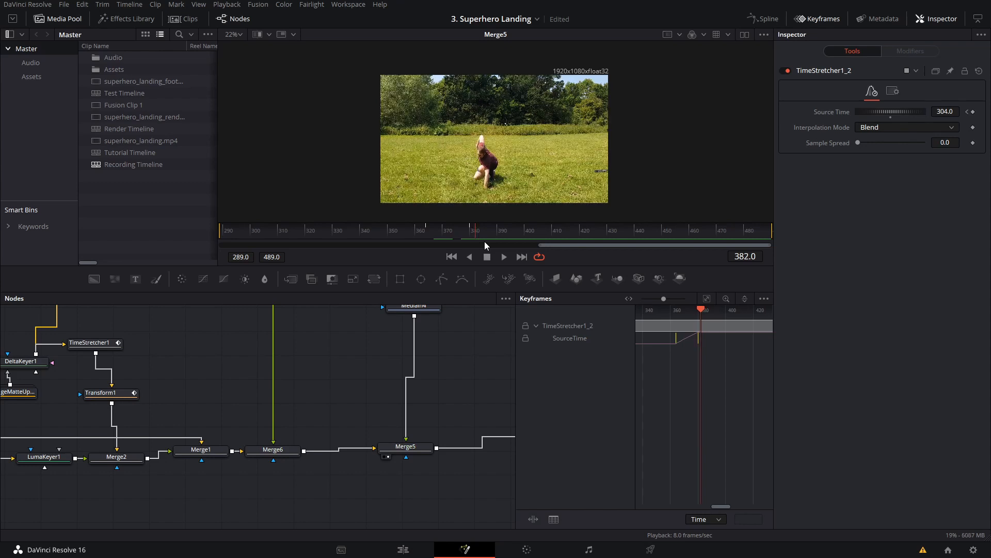
{"action": "key", "text": "Left"}
{"action": "key", "text": "Left"}
{"action": "key", "text": "Left"}
{"action": "key", "text": "Left"}
{"action": "key", "text": "Left"}
{"action": "key", "text": "Left"}
{"action": "key", "text": "Left"}
{"action": "key", "text": "Left"}
{"action": "key", "text": "Left"}
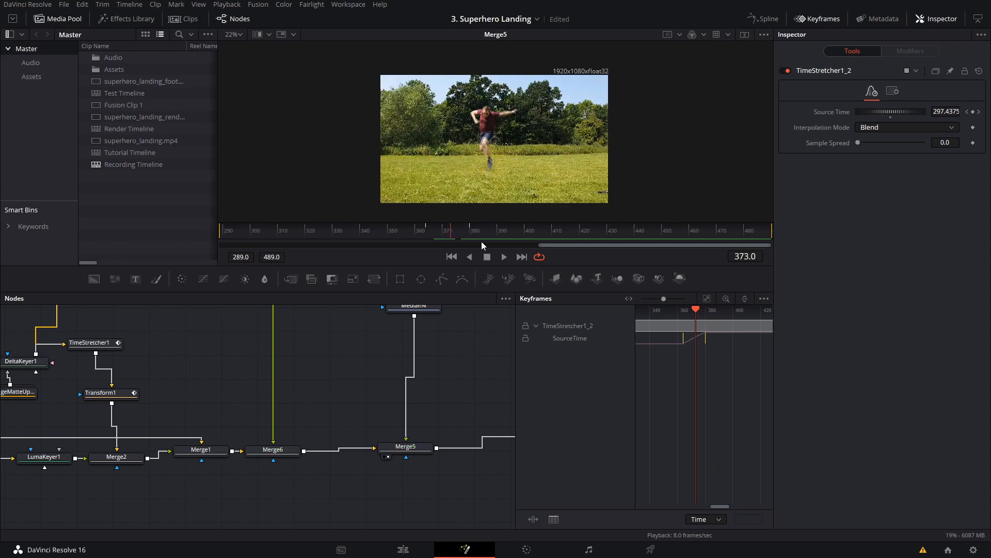
At frame 380, insert a Transform node between TimeStretcher1_2 and Merge6 and keyframe its Center at 0.5, 0.5
{"action": "left_click_drag", "start_coordinate": [102, 439], "coordinate": [146, 470]}
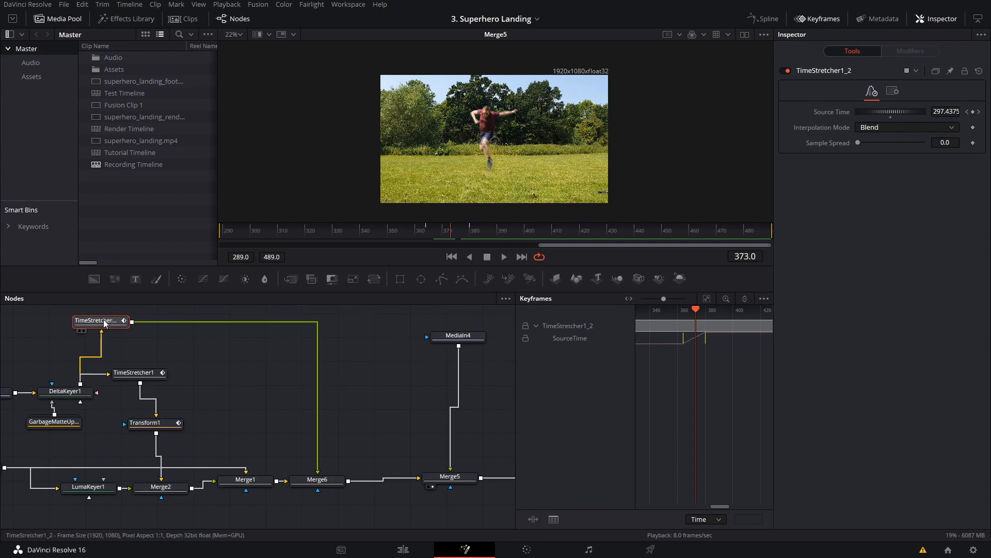
{"action": "left_click_drag", "start_coordinate": [105, 323], "coordinate": [107, 320]}
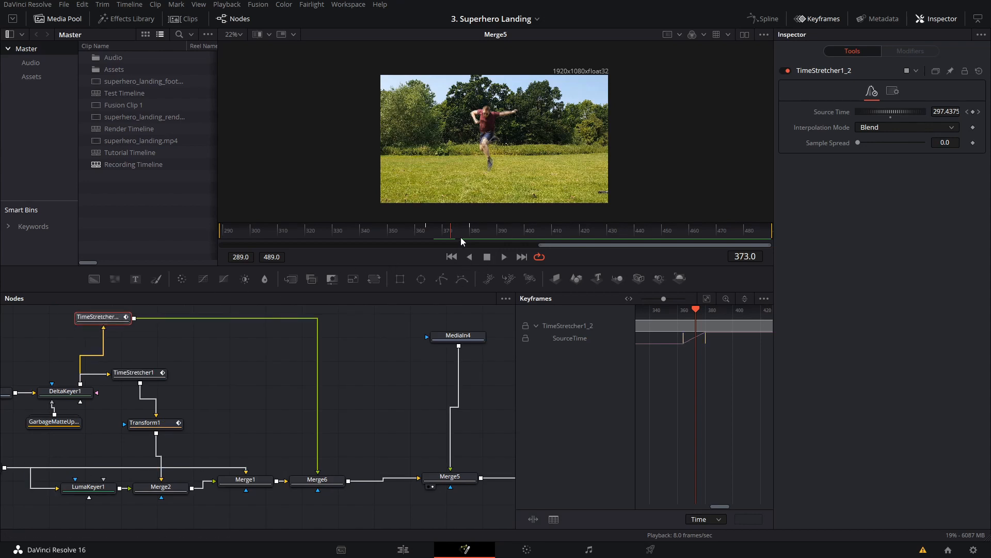
{"action": "left_click", "coordinate": [755, 257]}
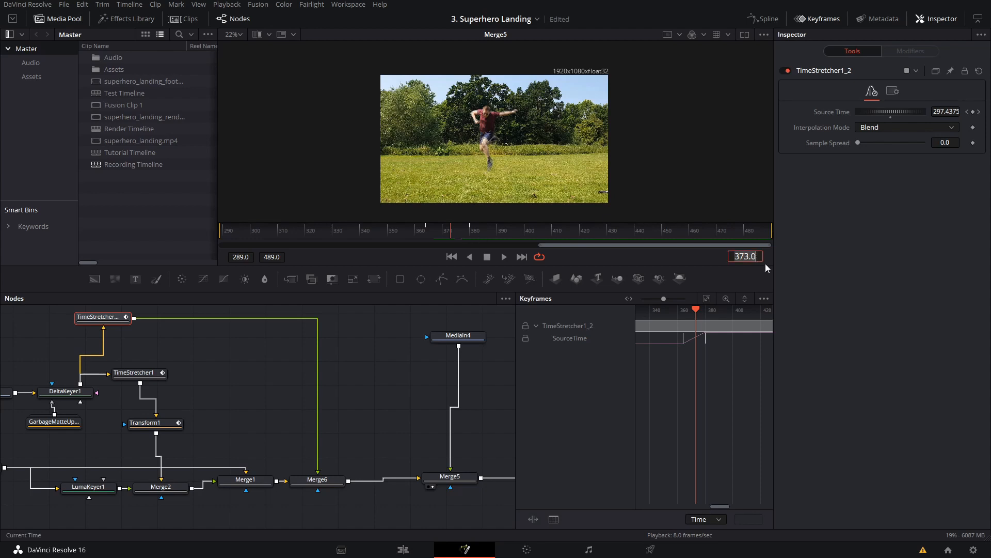
{"action": "type", "text": "380"}
{"action": "key", "text": "Return"}
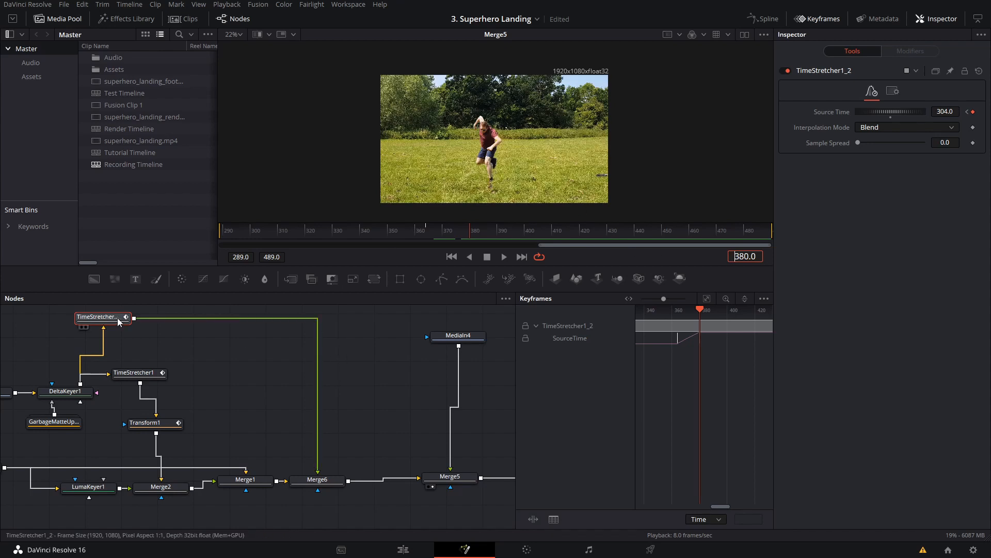
{"action": "key", "text": "shift+space"}
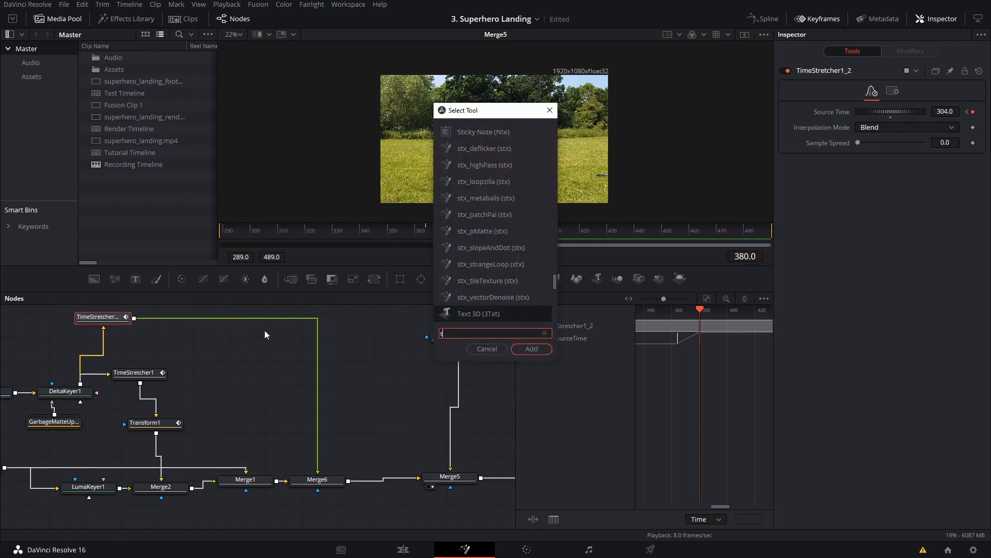
{"action": "type", "text": "trans"}
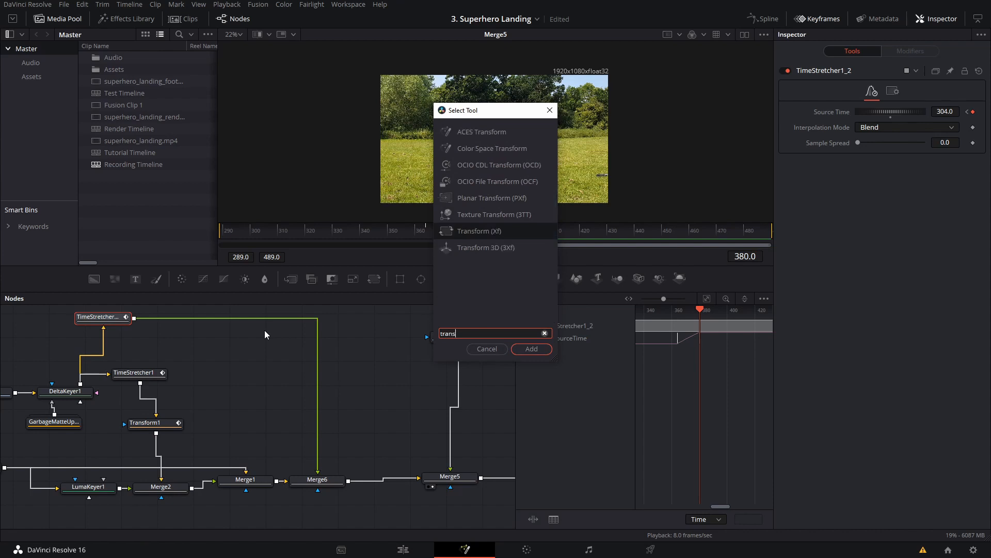
{"action": "key", "text": "Return"}
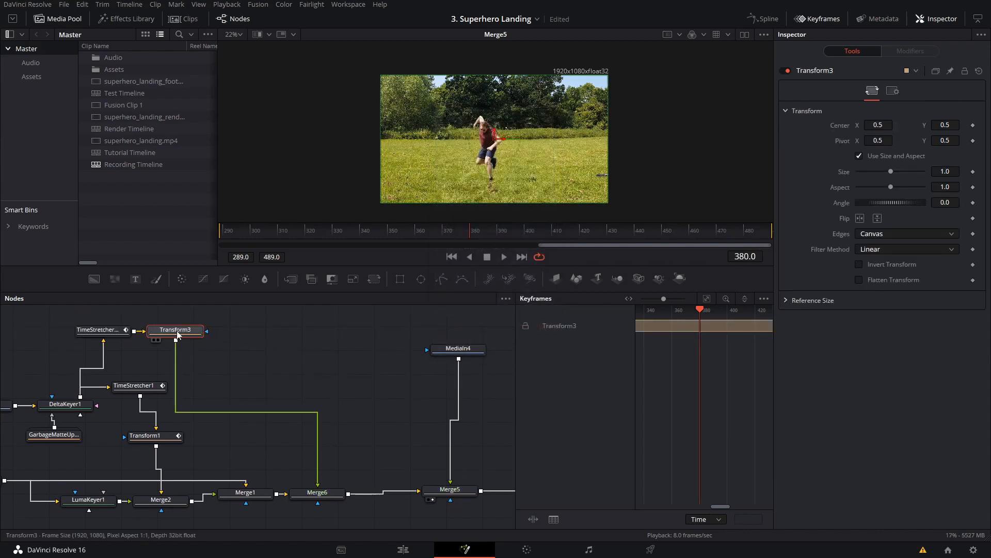
{"action": "left_click_drag", "start_coordinate": [175, 330], "coordinate": [326, 329]}
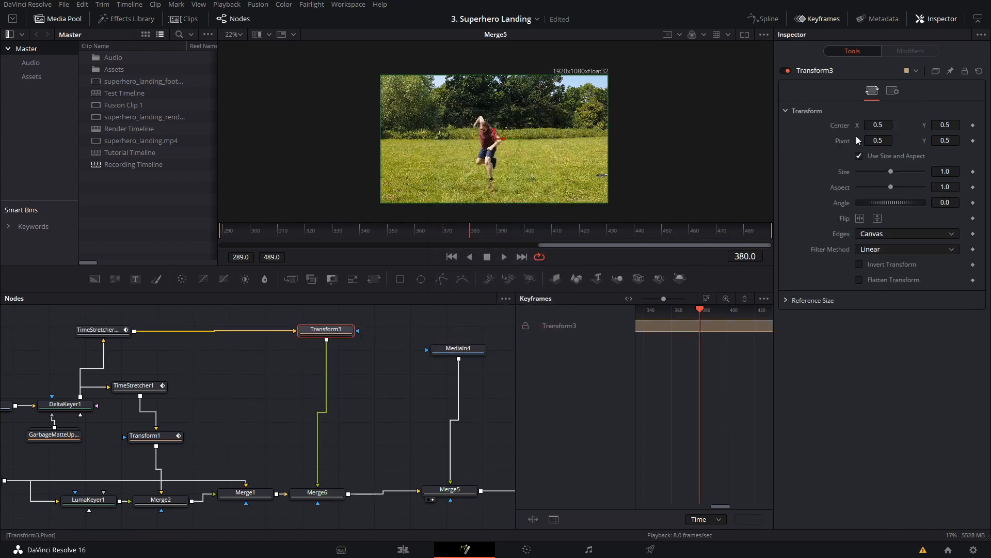
{"action": "left_click", "coordinate": [972, 126]}
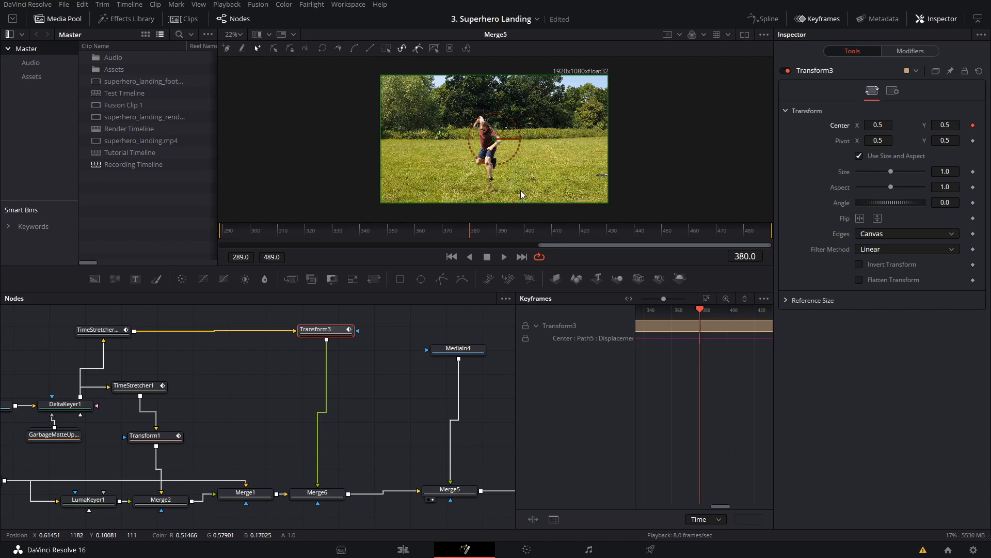
Select TimeStretcher1_2 and step through frames 380 to 364 and forward to 372 to examine where the descent should start
{"action": "left_click", "coordinate": [101, 330]}
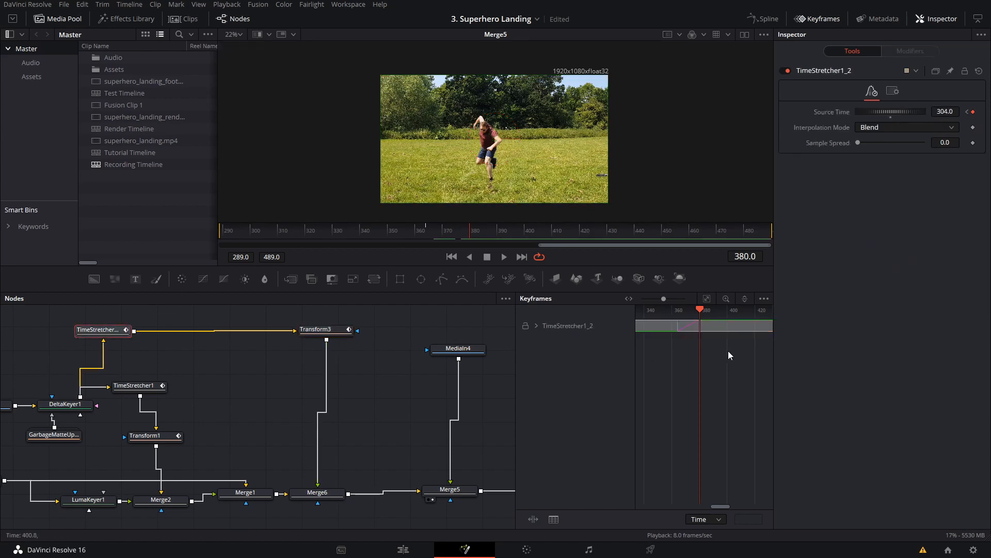
{"action": "key", "text": "Left"}
{"action": "key", "text": "Left"}
{"action": "key", "text": "Left"}
{"action": "key", "text": "Left"}
{"action": "key", "text": "Left"}
{"action": "key", "text": "Left"}
{"action": "key", "text": "Left"}
{"action": "key", "text": "Left"}
{"action": "key", "text": "Left"}
{"action": "key", "text": "Left"}
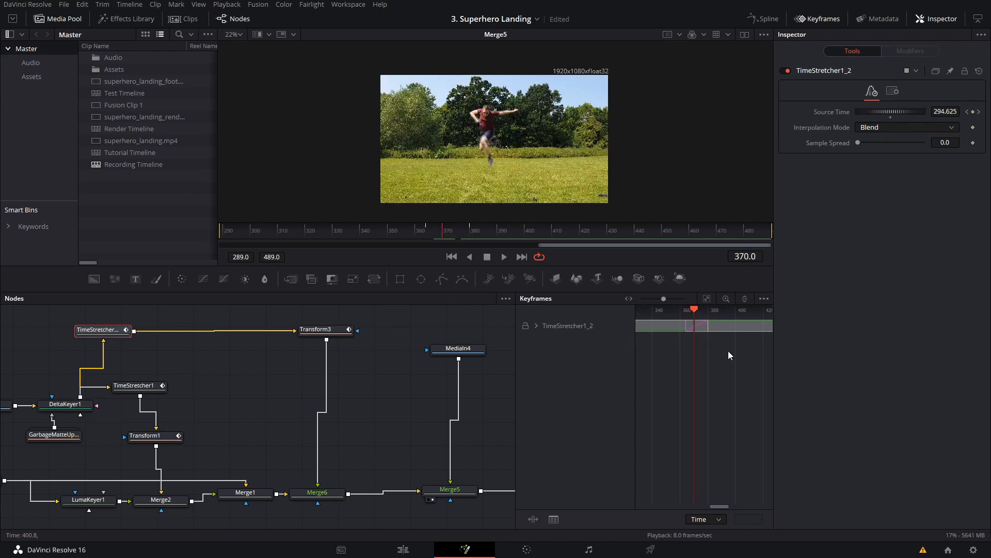
{"action": "key", "text": "Left"}
{"action": "key", "text": "Left"}
{"action": "key", "text": "Left"}
{"action": "key", "text": "Left"}
{"action": "key", "text": "Left"}
{"action": "key", "text": "Left"}
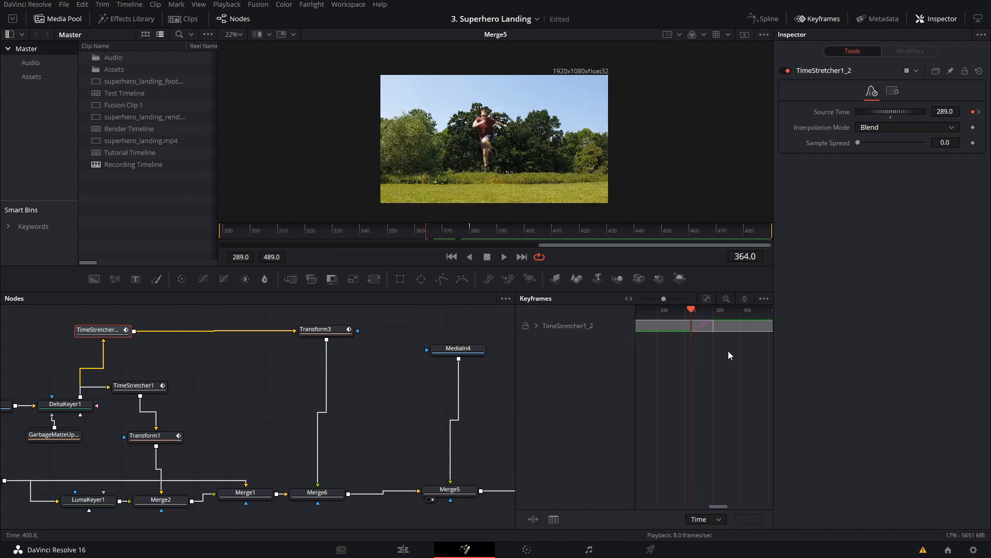
{"action": "key", "text": "Right"}
{"action": "key", "text": "Right"}
{"action": "key", "text": "Right"}
{"action": "key", "text": "Right"}
{"action": "key", "text": "Right"}
{"action": "key", "text": "Right"}
{"action": "key", "text": "Right"}
{"action": "key", "text": "Right"}
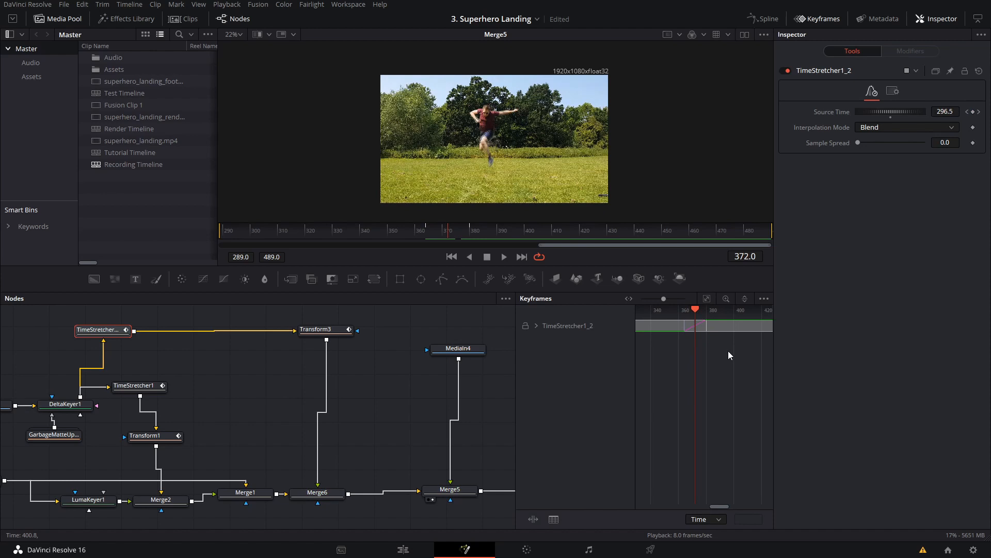
At frame 371, raise Transform3's Center Y to about 1.306 so the jumper starts above the frame
{"action": "key", "text": "Left"}
{"action": "left_click", "coordinate": [310, 330]}
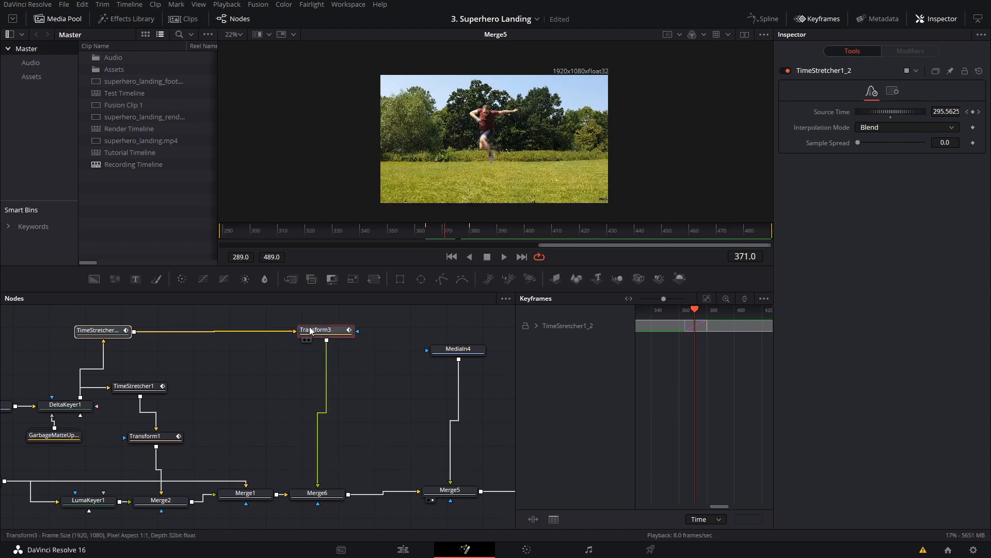
{"action": "left_click_drag", "start_coordinate": [505, 72], "coordinate": [512, 30]}
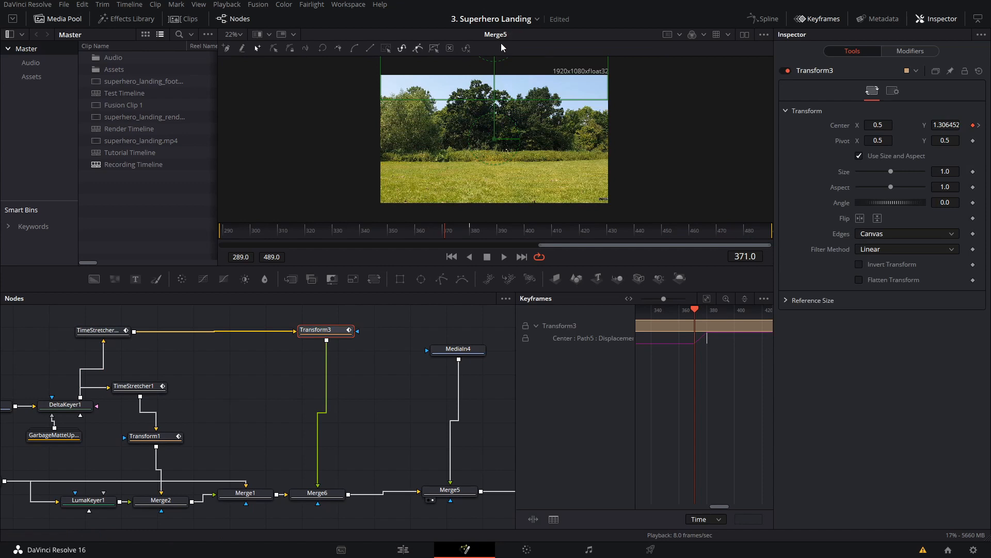
Enable motion blur on Transform3 with quality 6 and check that the playback options also have Motion Blur on
{"action": "right_click", "coordinate": [339, 338]}
{"action": "key", "text": "Escape"}
{"action": "left_click", "coordinate": [893, 90]}
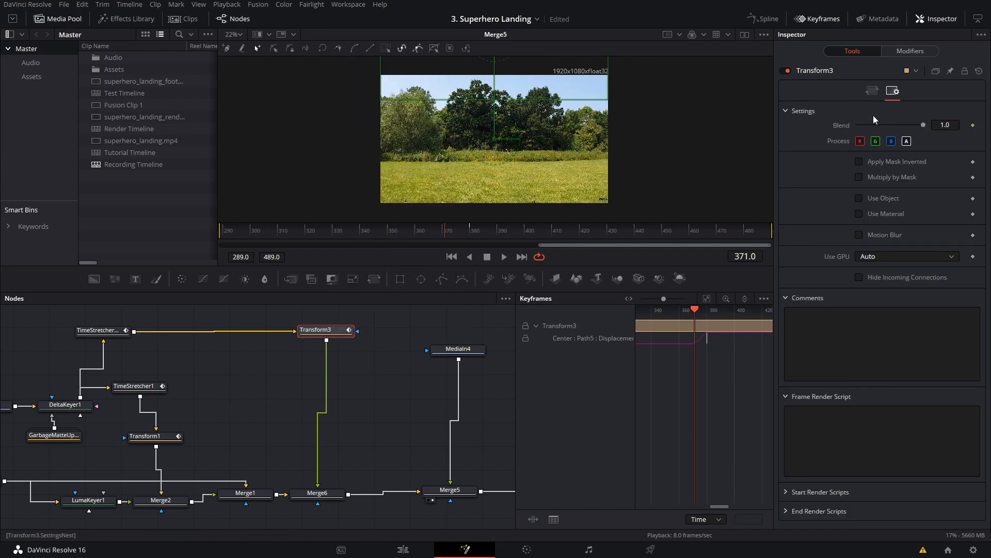
{"action": "left_click", "coordinate": [873, 236]}
{"action": "left_click_drag", "start_coordinate": [872, 251], "coordinate": [889, 254]}
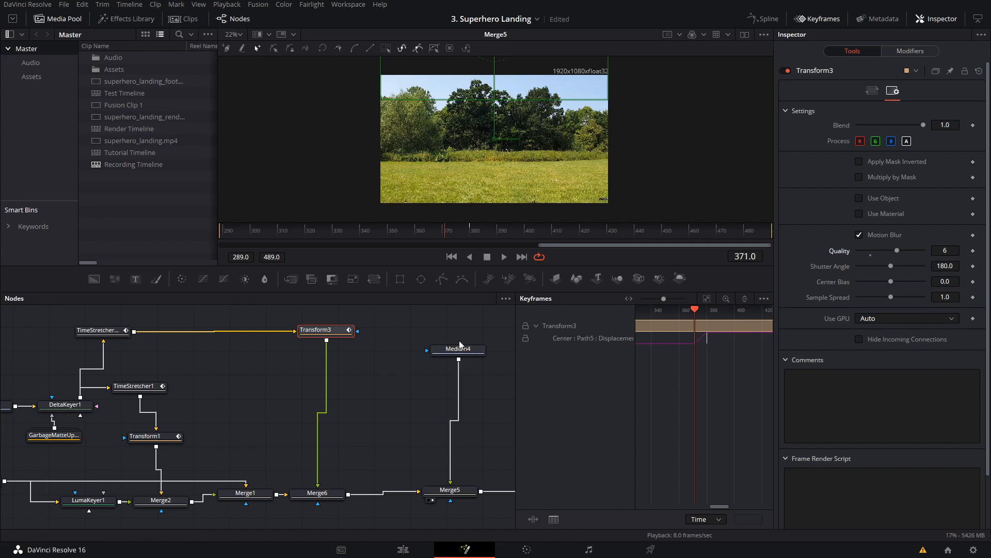
{"action": "left_click", "coordinate": [440, 319]}
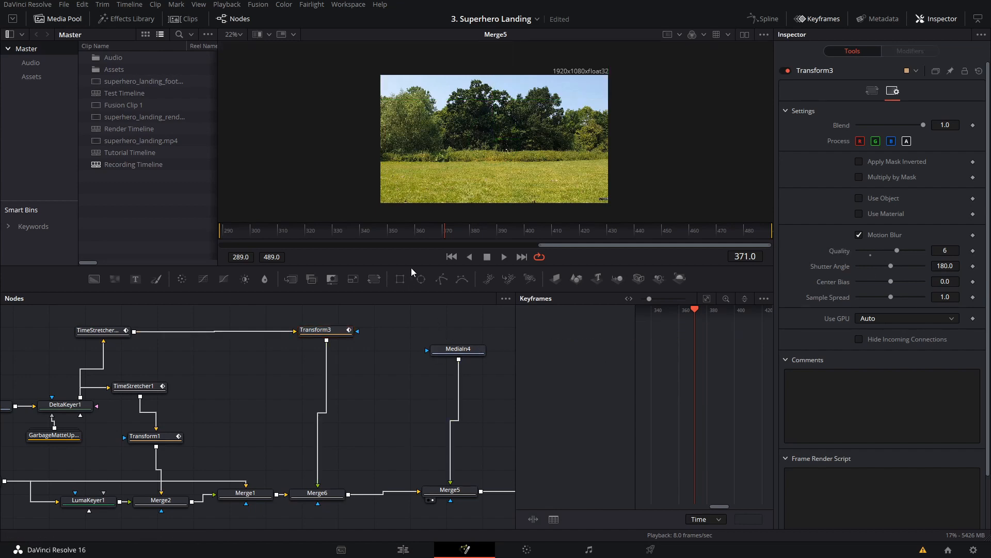
{"action": "right_click", "coordinate": [432, 255]}
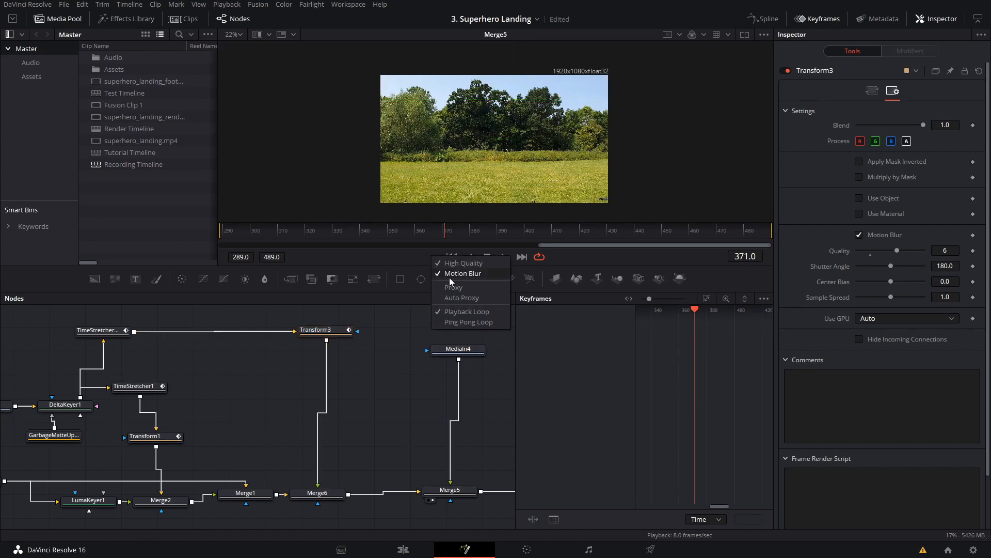
{"action": "left_click", "coordinate": [400, 327]}
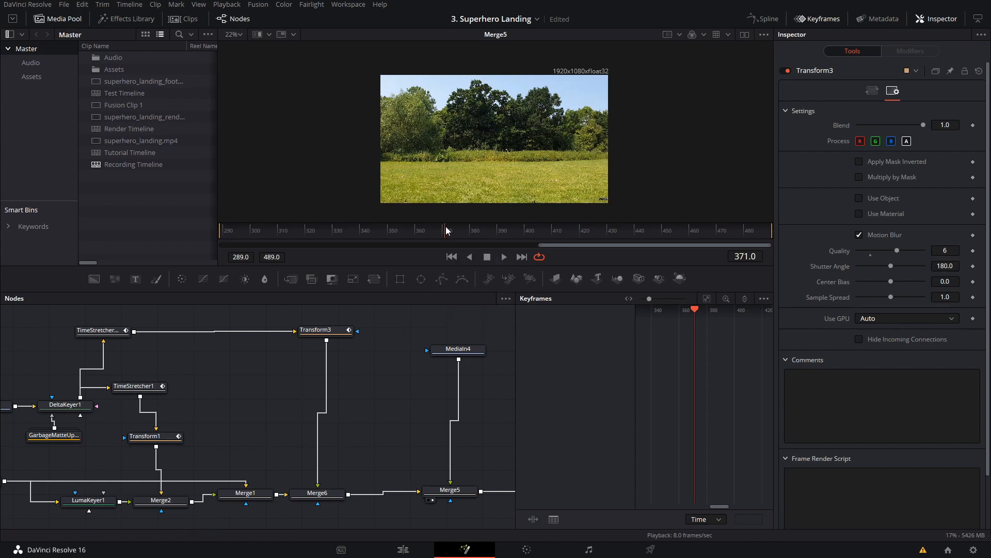
Play the composite from frame 364 and again from frame 371 to review the motion-blurred descent and landing
{"action": "key", "text": "Left"}
{"action": "key", "text": "Left"}
{"action": "key", "text": "Left"}
{"action": "key", "text": "Left"}
{"action": "key", "text": "Left"}
{"action": "key", "text": "Left"}
{"action": "key", "text": "Left"}
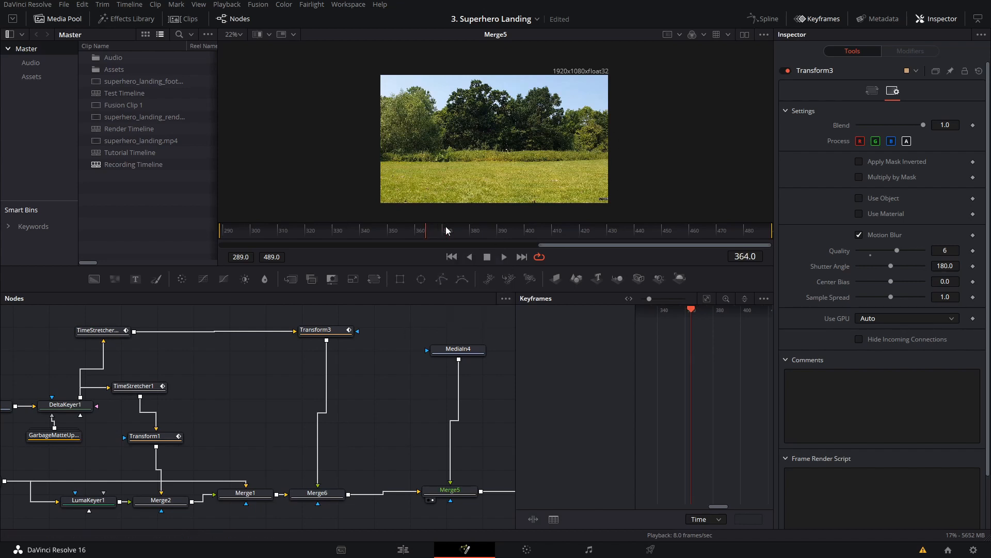
{"action": "key", "text": "space"}
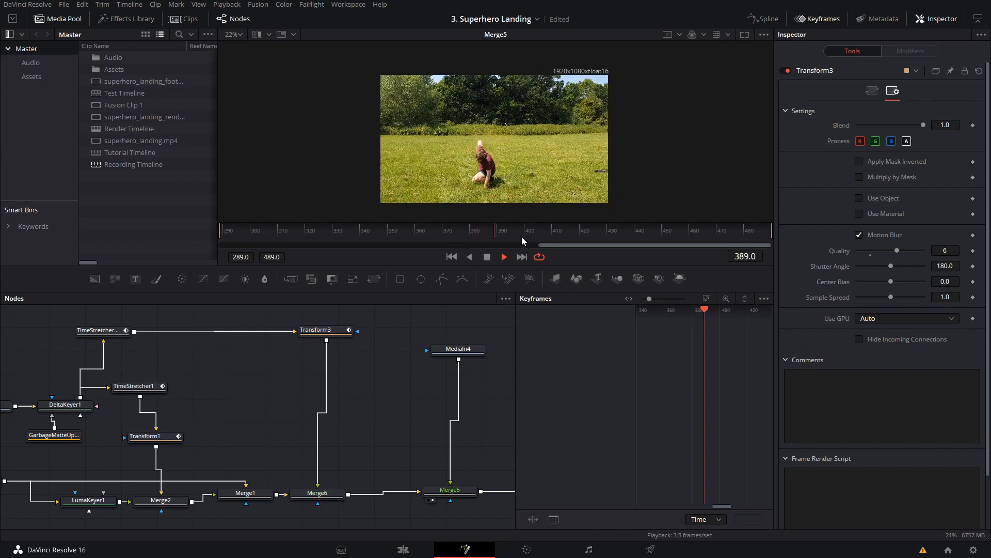
{"action": "left_click", "coordinate": [448, 233]}
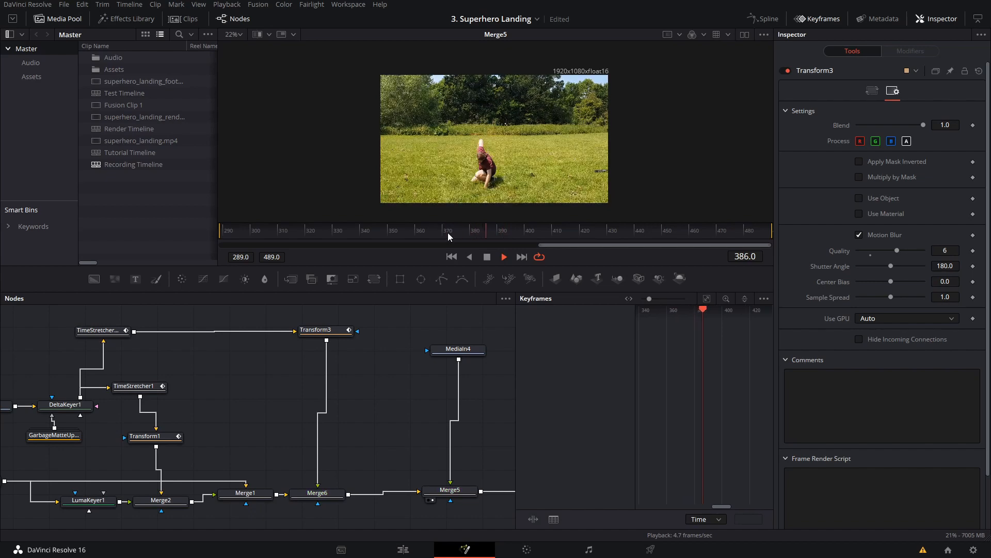
{"action": "left_click", "coordinate": [447, 234]}
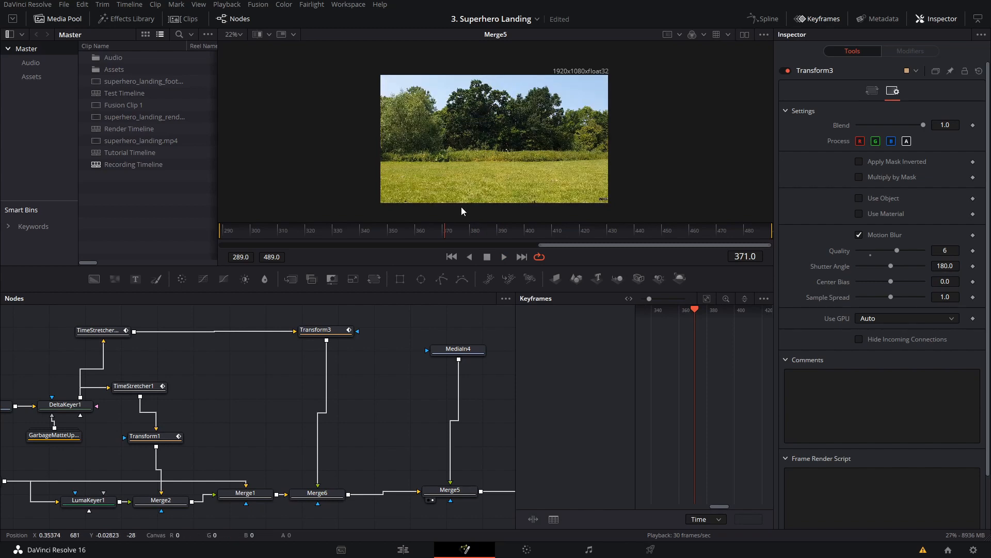
{"action": "key", "text": "space"}
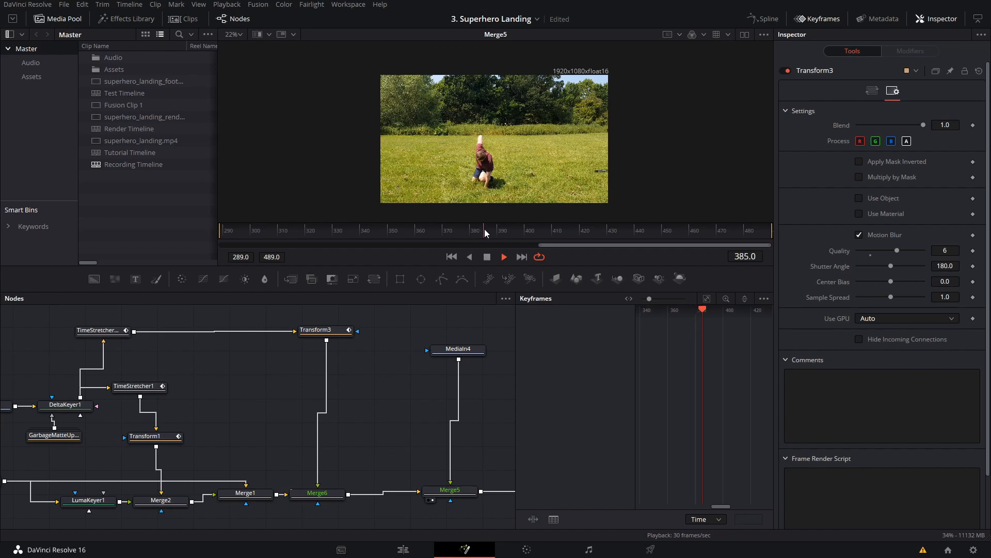
Select Transform3 and replay the composite from frame 369 to review the motion-blurred descent and landing
{"action": "key", "text": "space"}
{"action": "left_click", "coordinate": [324, 330]}
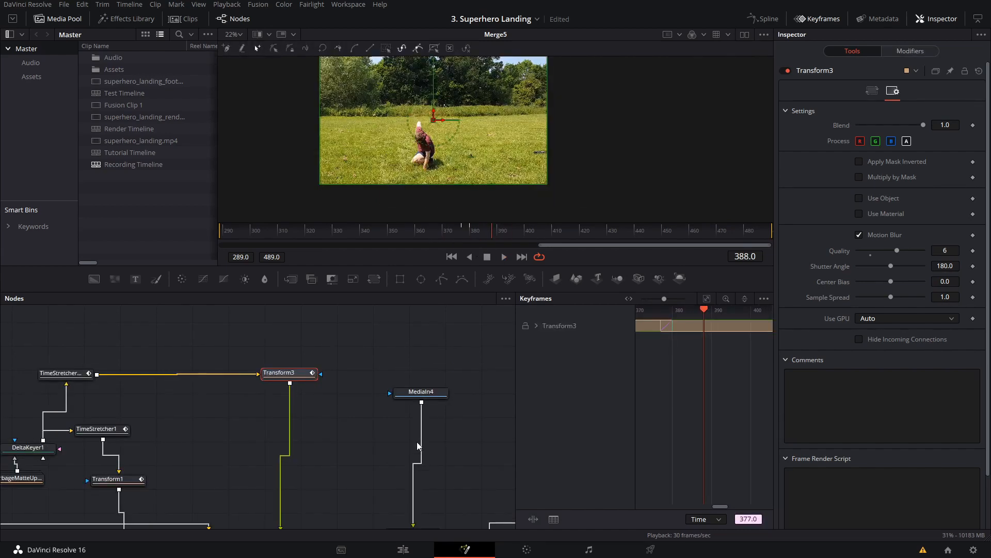
{"action": "left_click", "coordinate": [459, 231]}
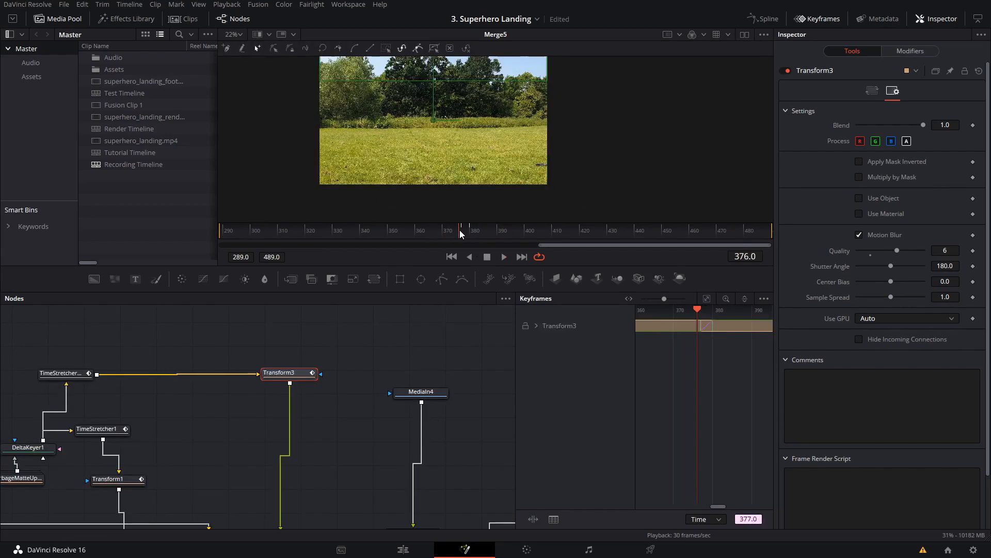
{"action": "mouse_move", "coordinate": [285, 377]}
{"action": "left_mouse_down"}
{"action": "mouse_move", "coordinate": [298, 375]}
{"action": "mouse_move", "coordinate": [286, 376]}
{"action": "left_mouse_up"}
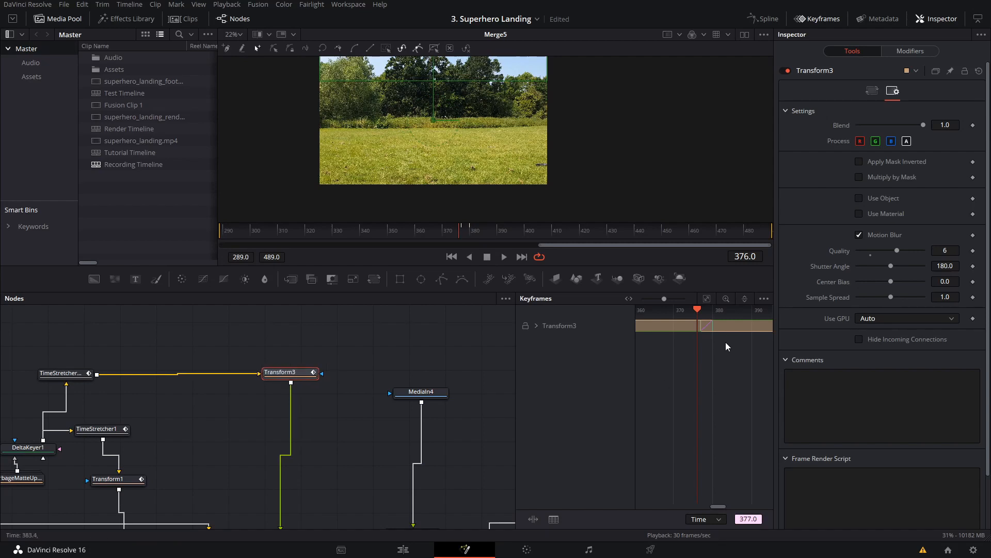
{"action": "scroll", "coordinate": [692, 330], "scroll_direction": "up", "scroll_amount": 3}
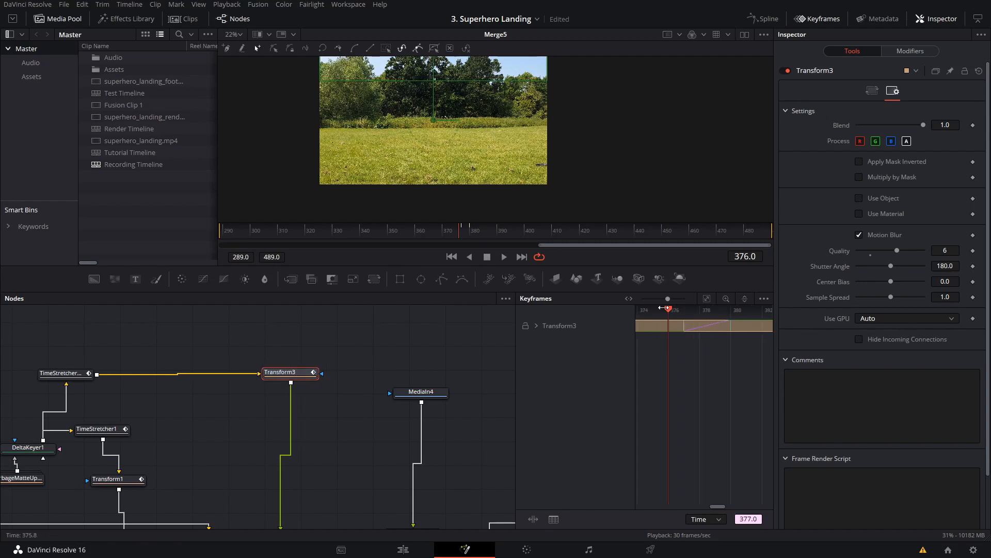
{"action": "mouse_move", "coordinate": [676, 314]}
{"action": "left_mouse_down"}
{"action": "mouse_move", "coordinate": [715, 312]}
{"action": "mouse_move", "coordinate": [669, 313]}
{"action": "left_mouse_up"}
{"action": "left_click_drag", "start_coordinate": [448, 235], "coordinate": [441, 235]}
{"action": "scroll", "coordinate": [371, 196], "scroll_direction": "down", "scroll_amount": 2}
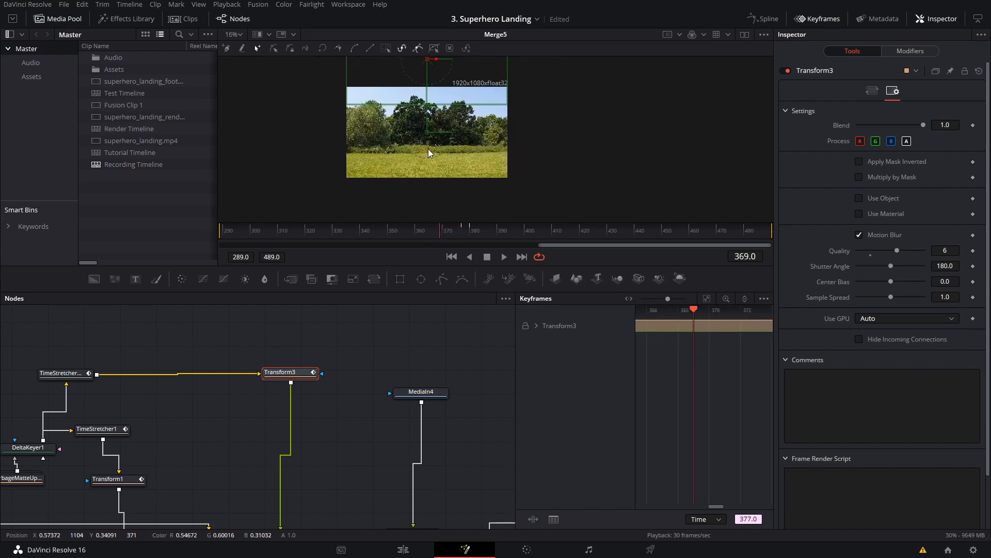
{"action": "key", "text": "space"}
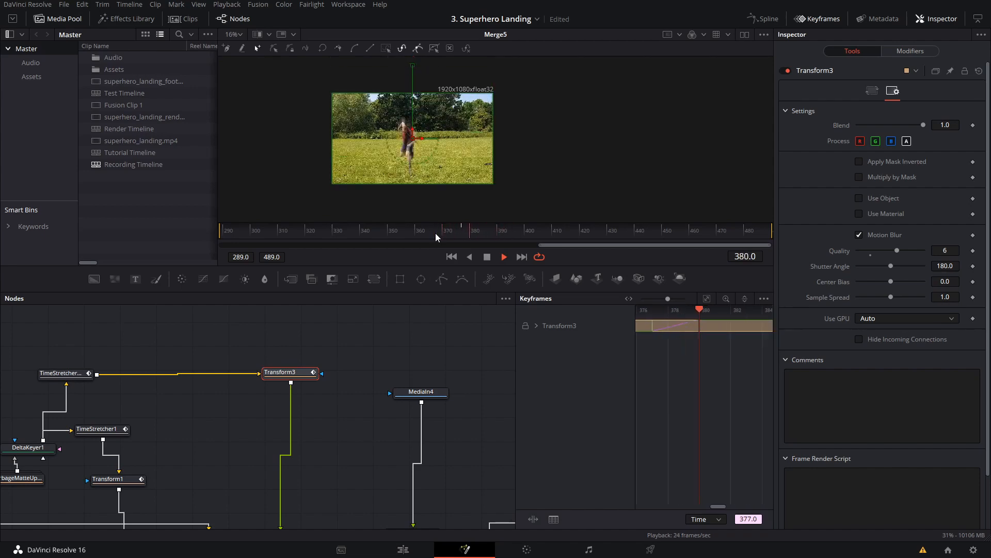
{"action": "key", "text": "space"}
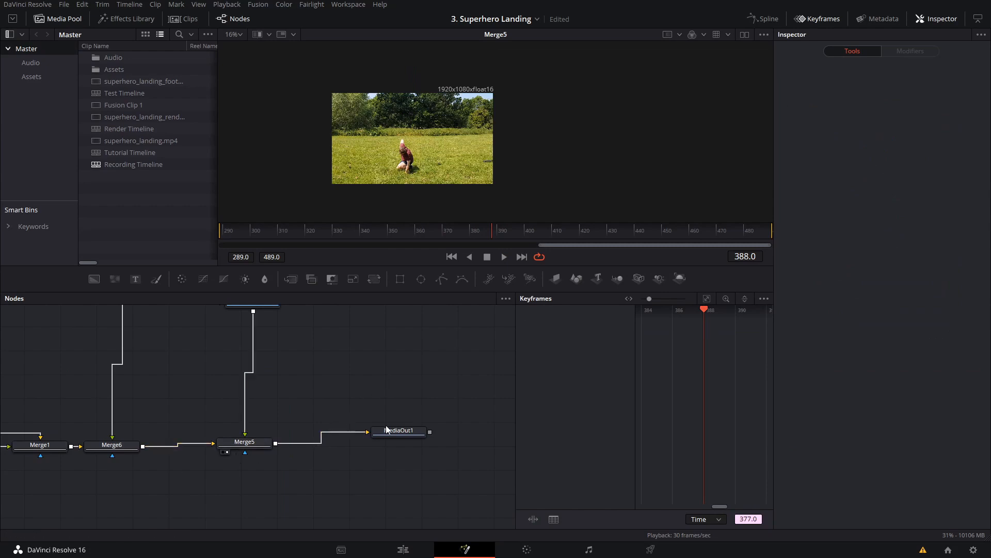
Move MediaOut1 farther away from Merge5 in the node graph to make room for additional effect nodes
{"action": "left_click_drag", "start_coordinate": [387, 430], "coordinate": [465, 432]}
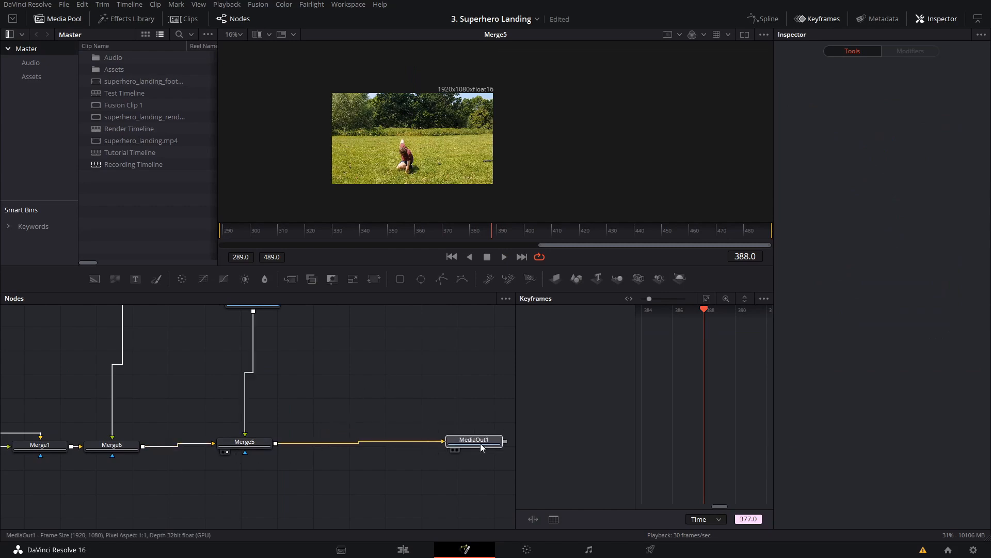
{"action": "scroll", "coordinate": [338, 380], "scroll_direction": "right", "scroll_amount": 5}
{"action": "left_click_drag", "start_coordinate": [300, 443], "coordinate": [412, 443]}
{"action": "scroll", "coordinate": [346, 411], "scroll_direction": "left", "scroll_amount": 5}
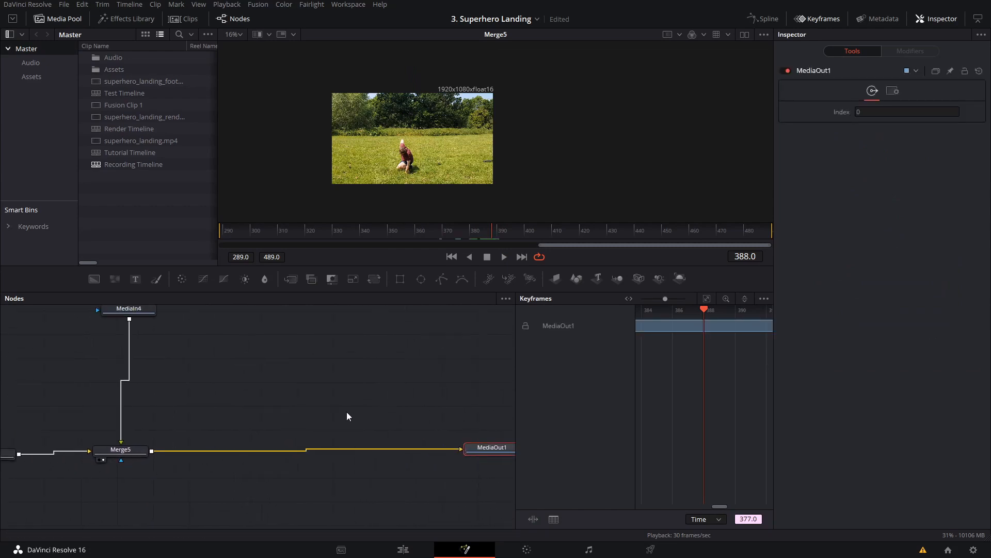
{"action": "scroll", "coordinate": [442, 141], "scroll_direction": "up", "scroll_amount": 1}
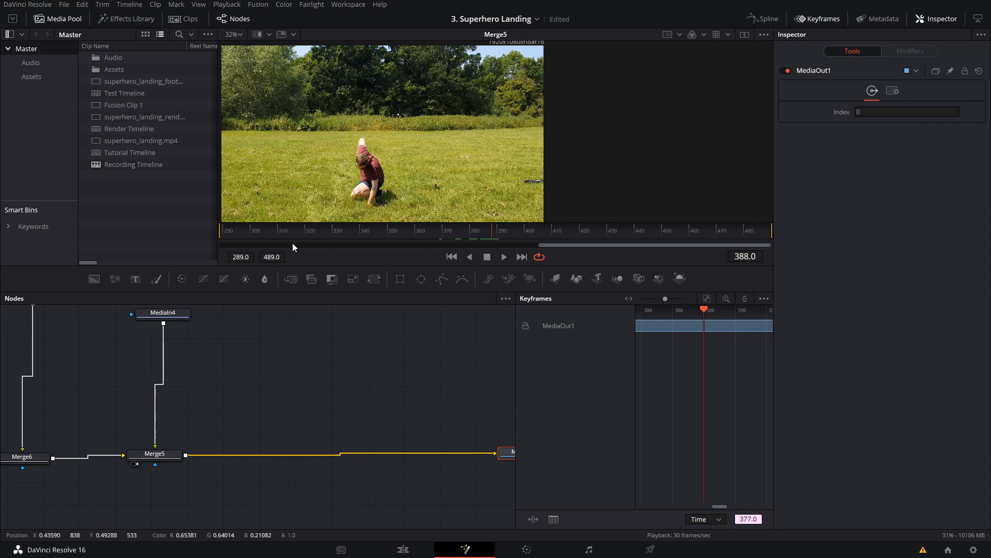
{"action": "scroll", "coordinate": [398, 149], "scroll_direction": "down", "scroll_amount": 1}
{"action": "scroll", "coordinate": [397, 149], "scroll_direction": "left", "scroll_amount": 1}
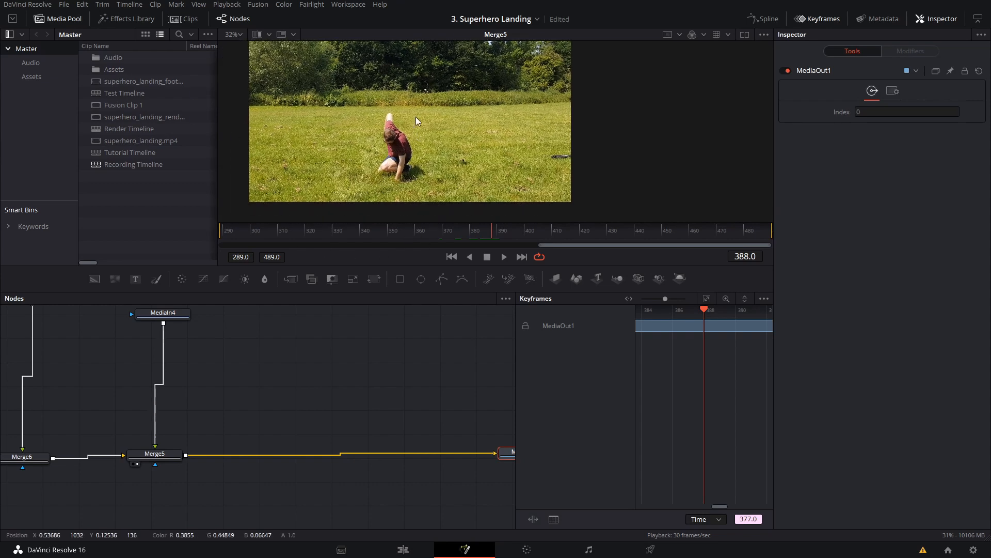
Show the Assets bin as thumbnails, add the Footagecrate Air Shockwave Burst clip as a node, and view it at frame 0
{"action": "left_click", "coordinate": [34, 79]}
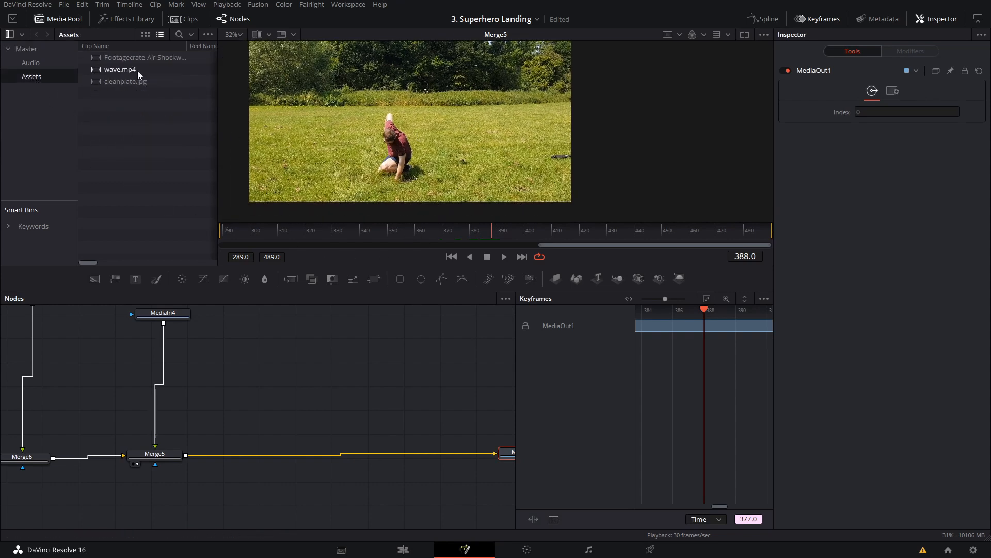
{"action": "left_click", "coordinate": [145, 34]}
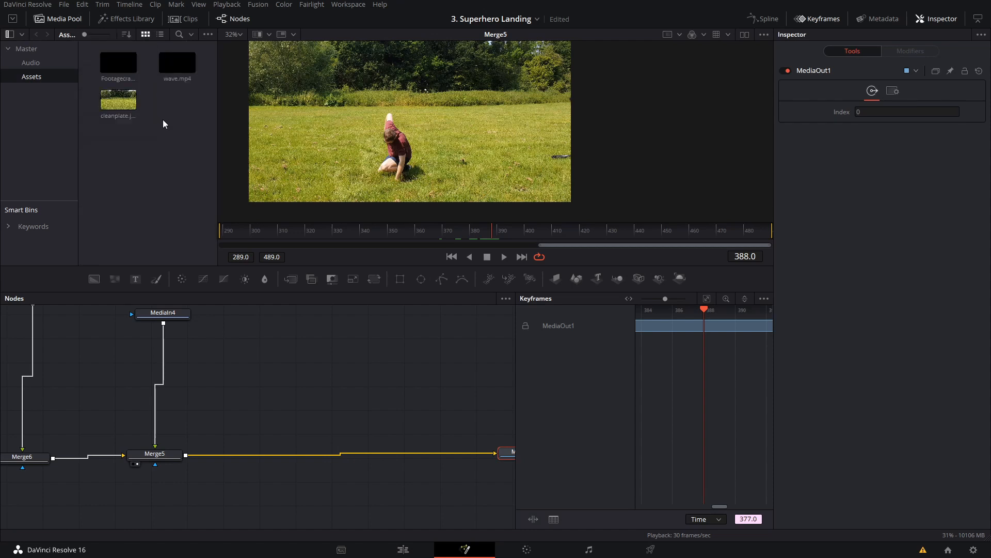
{"action": "left_click", "coordinate": [130, 63]}
{"action": "left_click_drag", "start_coordinate": [133, 62], "coordinate": [330, 368]}
{"action": "key", "text": "1"}
{"action": "key", "text": "space"}
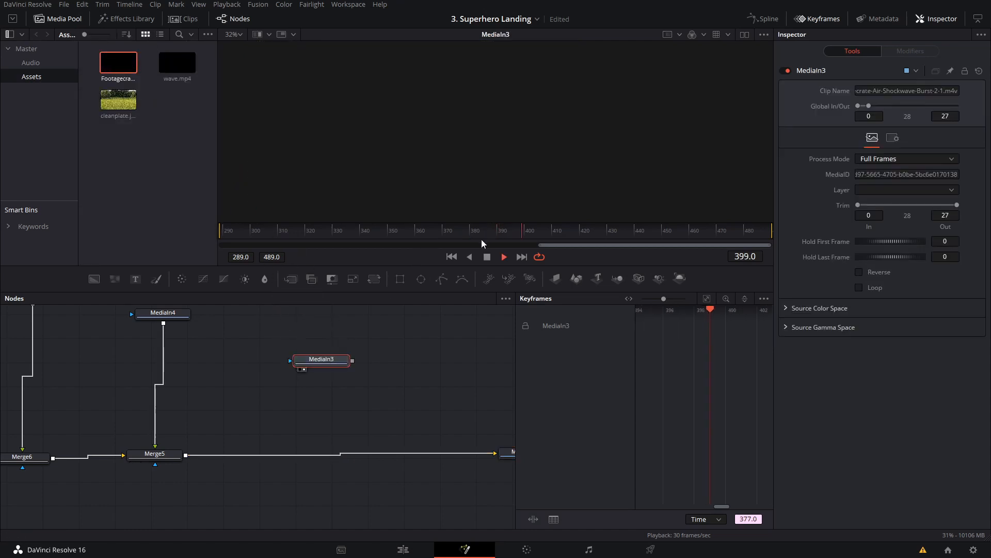
{"action": "scroll", "coordinate": [692, 417], "scroll_direction": "down", "scroll_amount": 10}
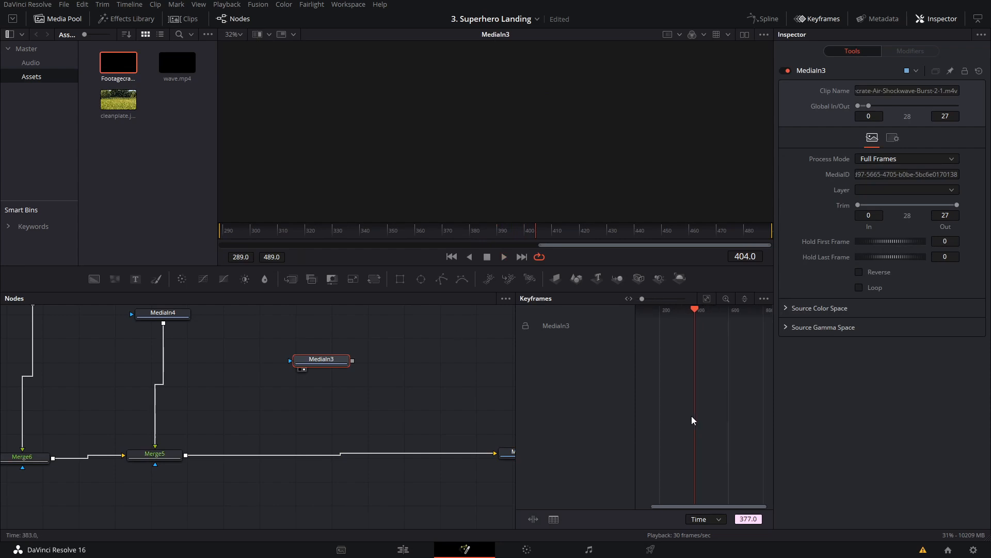
{"action": "left_click_drag", "start_coordinate": [695, 310], "coordinate": [686, 311]}
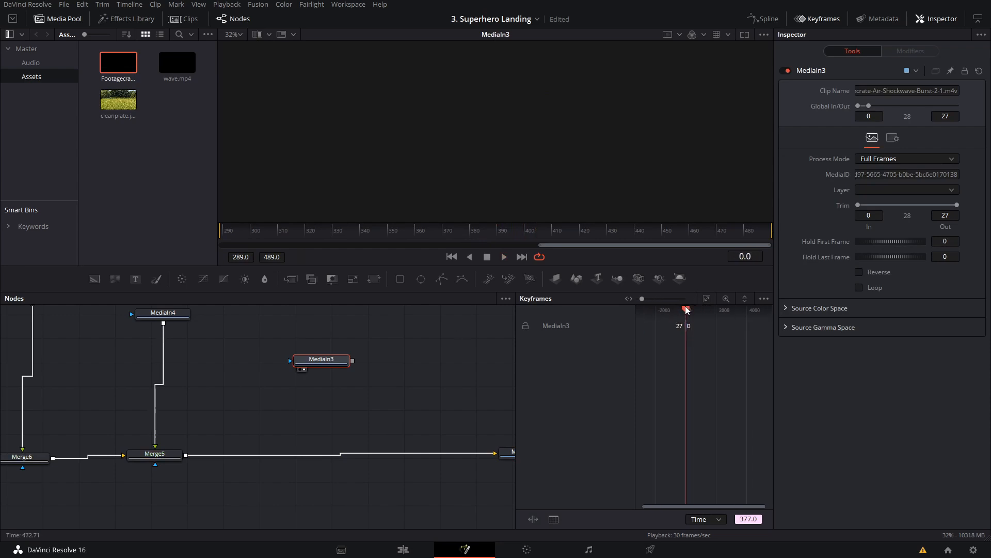
Add wave.mp4 to the node graph beside the shockwave clip, play it, and step back to frame 11 to inspect the expanding ring
{"action": "left_click_drag", "start_coordinate": [173, 63], "coordinate": [423, 361]}
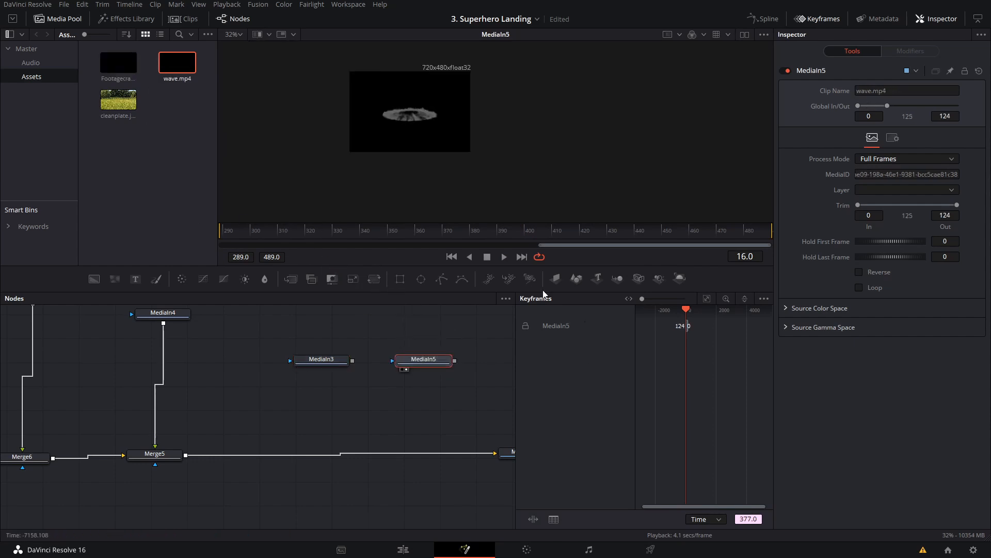
{"action": "key", "text": "space"}
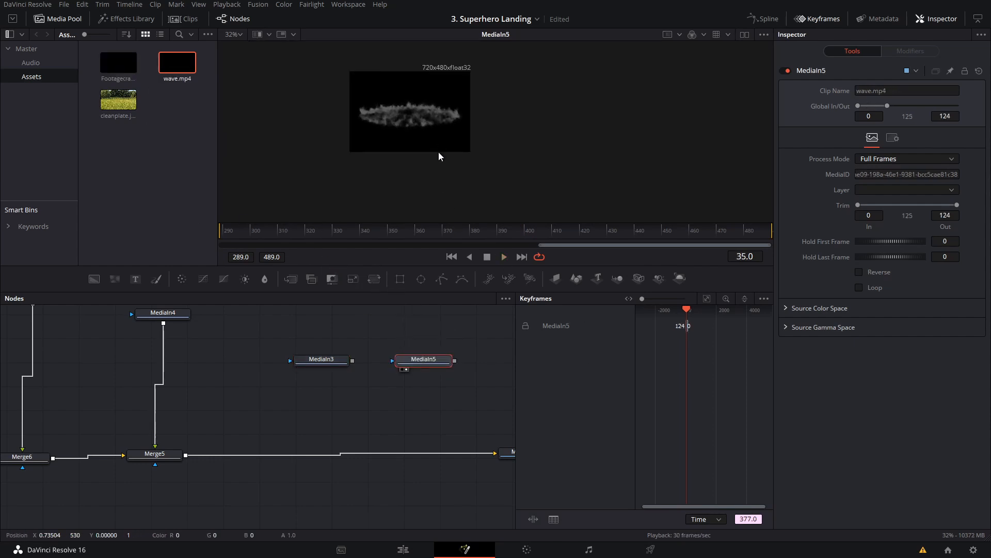
{"action": "key", "text": "space"}
{"action": "key", "text": "Left"}
{"action": "key", "text": "Left"}
{"action": "key", "text": "Left"}
{"action": "key", "text": "Left"}
{"action": "key", "text": "Left"}
{"action": "key", "text": "Left"}
{"action": "key", "text": "Left"}
{"action": "key", "text": "Left"}
{"action": "key", "text": "Left"}
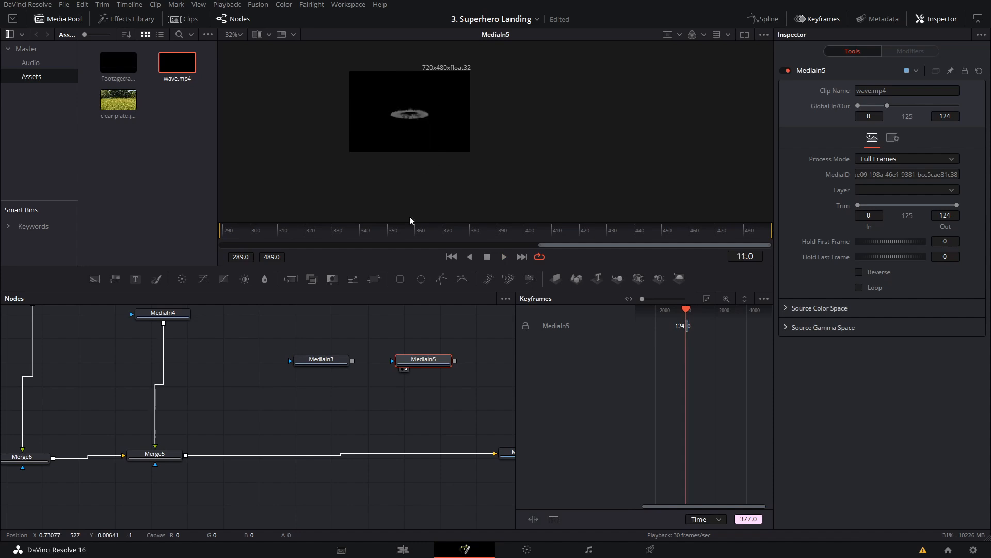
{"action": "scroll", "coordinate": [299, 415], "scroll_direction": "up", "scroll_amount": 2}
View the Air Shockwave Burst clip's node and rename it to shockwave
{"action": "left_click", "coordinate": [297, 417]}
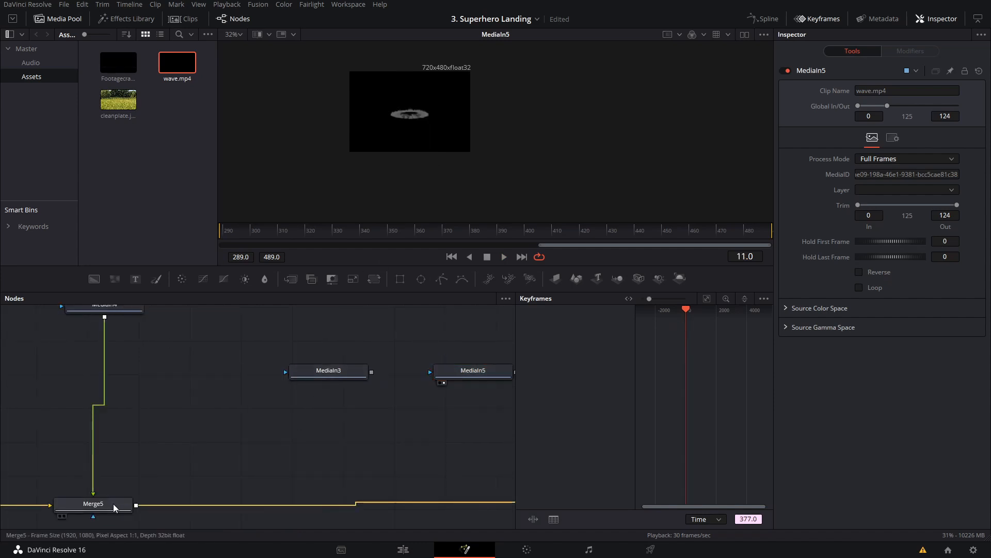
{"action": "left_click_drag", "start_coordinate": [113, 504], "coordinate": [154, 500]}
{"action": "left_click_drag", "start_coordinate": [327, 365], "coordinate": [331, 393]}
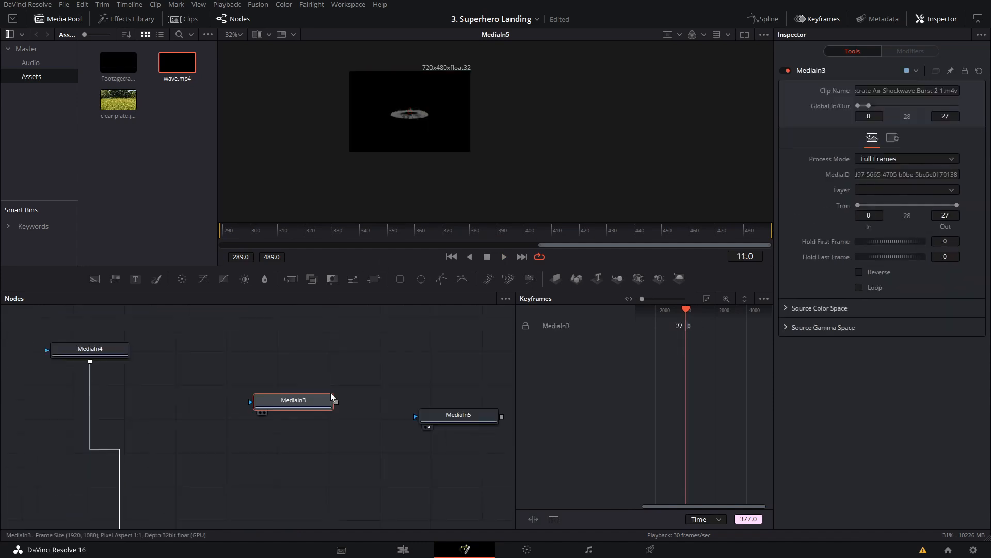
{"action": "key", "text": "F2"}
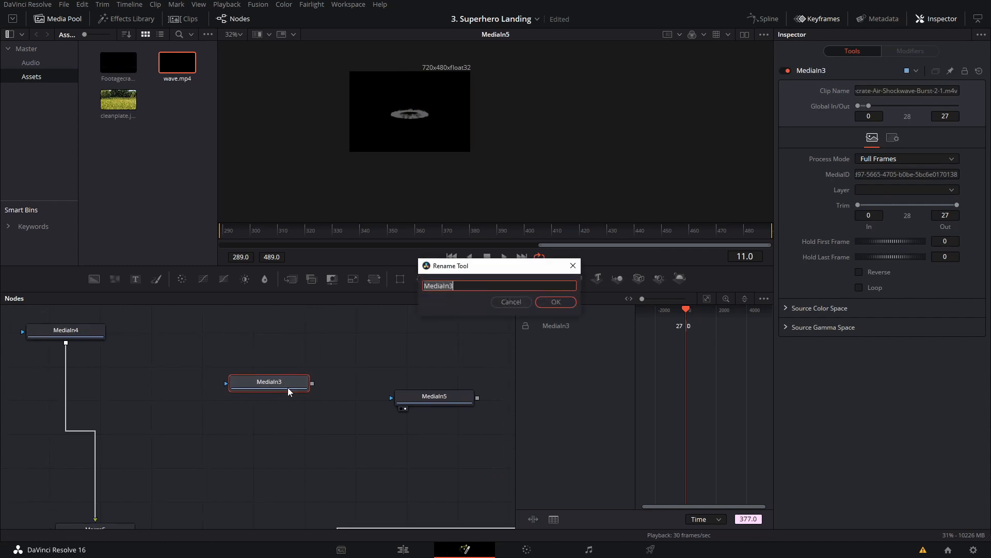
{"action": "key", "text": "Escape"}
{"action": "key", "text": "1"}
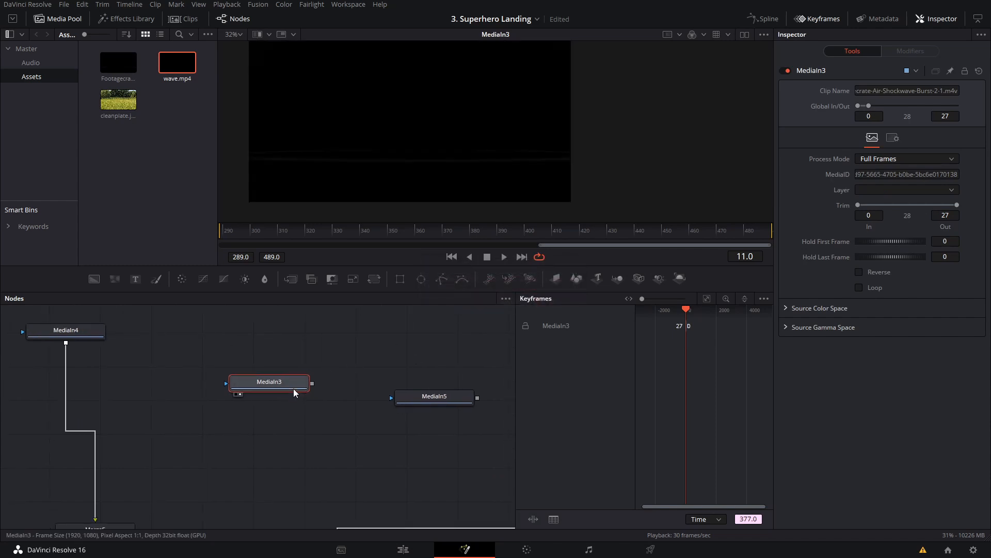
{"action": "key", "text": "F2"}
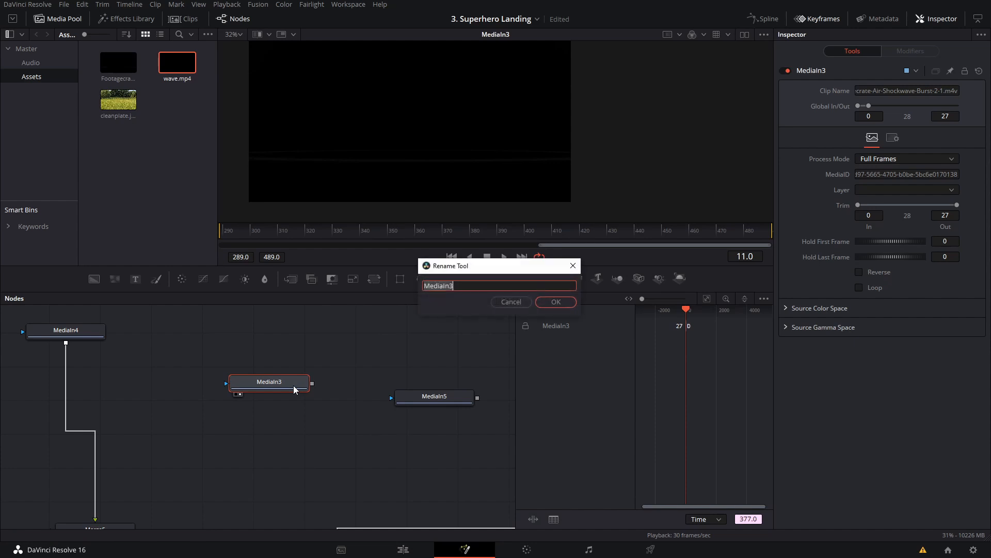
{"action": "type", "text": "shockwave"}
{"action": "key", "text": "Return"}
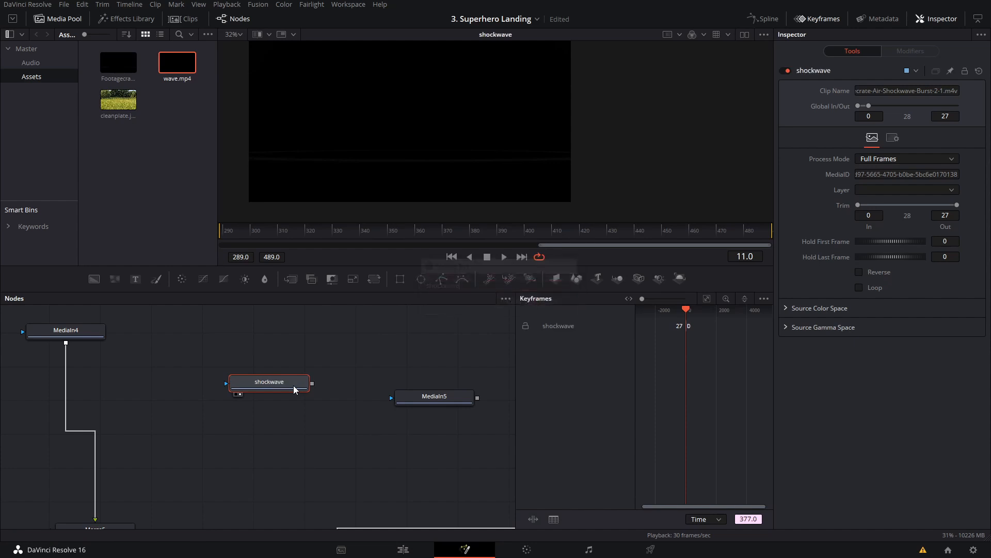
Merge the shockwave node over Merge5's output and show the new merge in the viewer
{"action": "left_click_drag", "start_coordinate": [231, 439], "coordinate": [276, 388]}
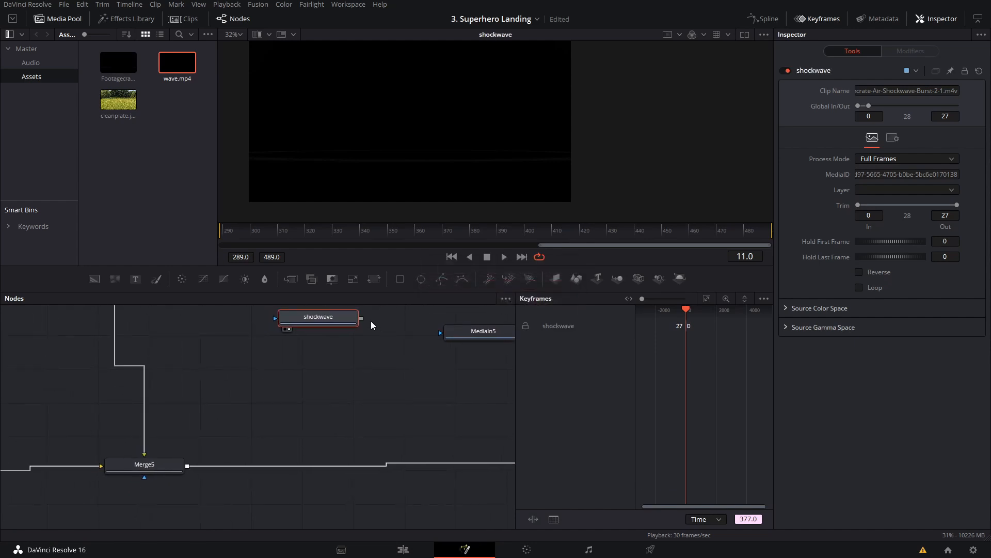
{"action": "left_click_drag", "start_coordinate": [361, 318], "coordinate": [188, 467]}
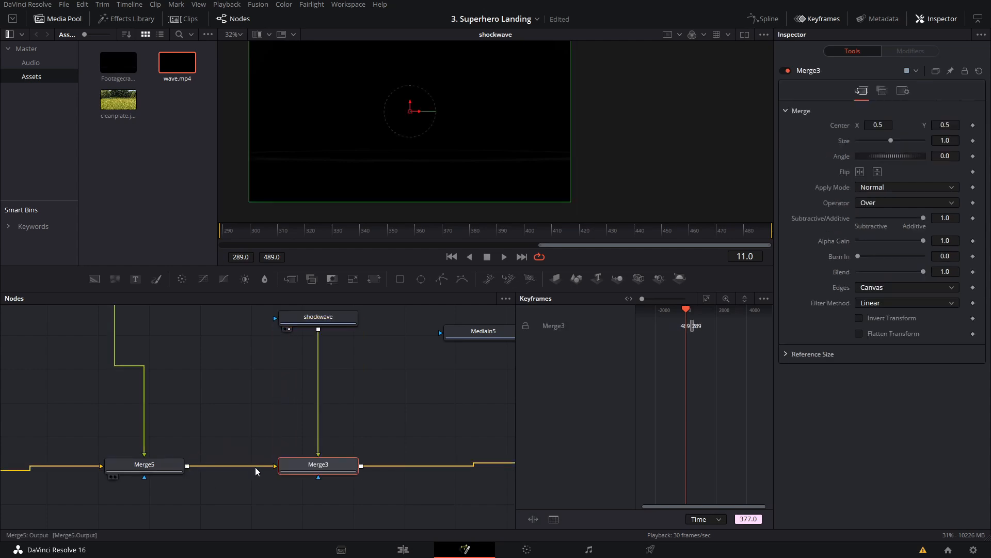
{"action": "key", "text": "1"}
Play the new shockwave merge from frame 350 and jump ahead to frame 420 to check the landing
{"action": "scroll", "coordinate": [649, 334], "scroll_direction": "down", "scroll_amount": 1}
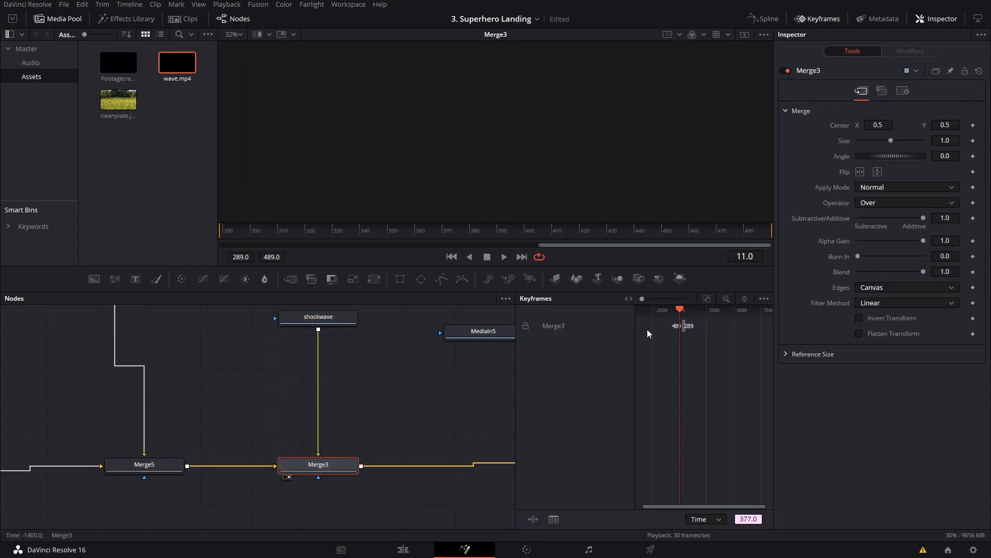
{"action": "scroll", "coordinate": [428, 386], "scroll_direction": "down", "scroll_amount": 2}
{"action": "left_click_drag", "start_coordinate": [682, 313], "coordinate": [686, 314]}
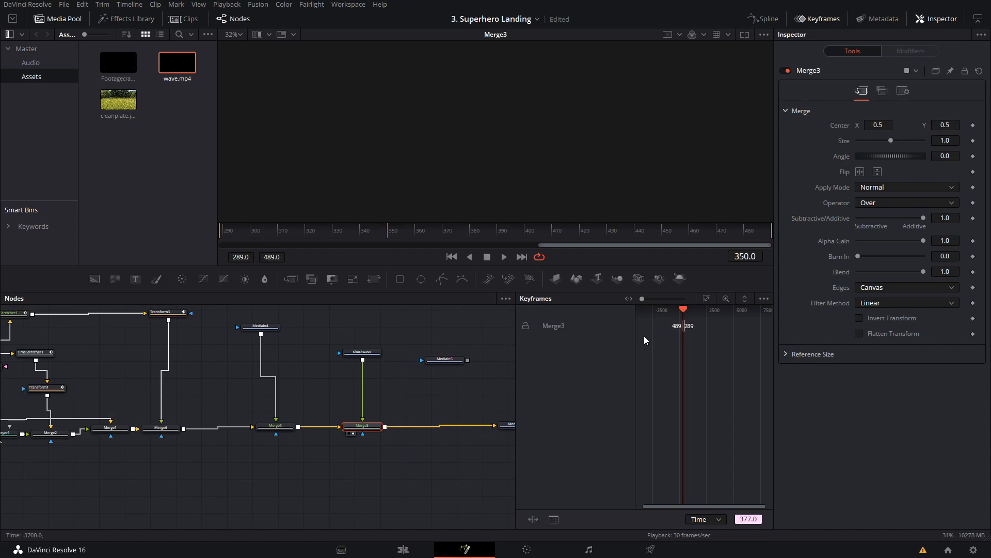
{"action": "scroll", "coordinate": [461, 183], "scroll_direction": "down", "scroll_amount": 2}
{"action": "left_click", "coordinate": [504, 257]}
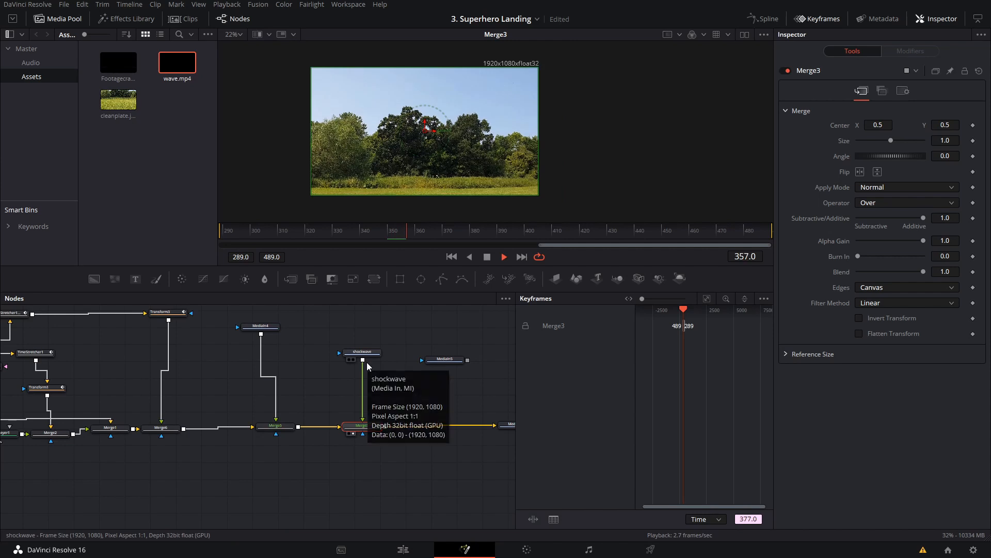
{"action": "left_click_drag", "start_coordinate": [447, 227], "coordinate": [571, 243]}
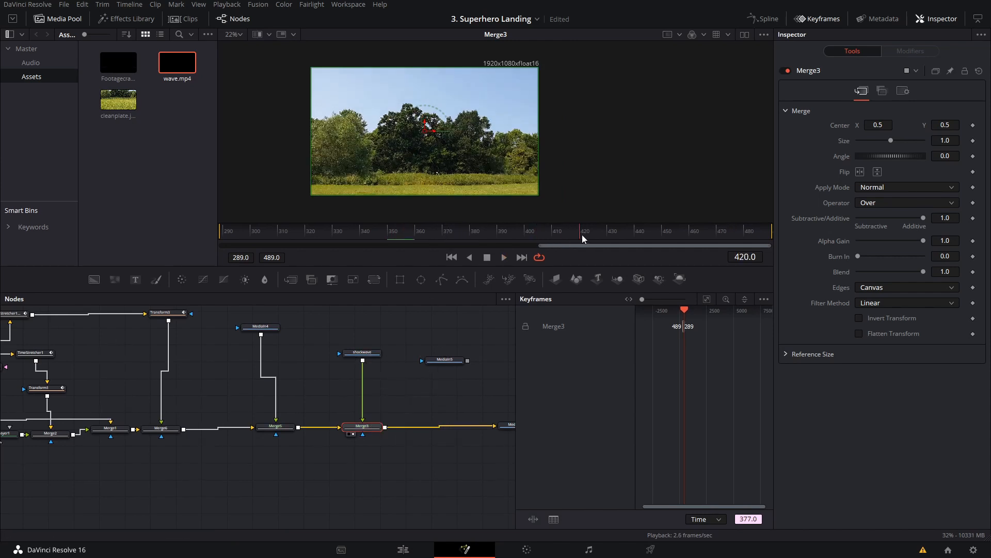
View Merge5 and Merge3 in turn at frame 420 to compare the composite without and with the shockwave
{"action": "left_click", "coordinate": [279, 430]}
{"action": "key", "text": "2"}
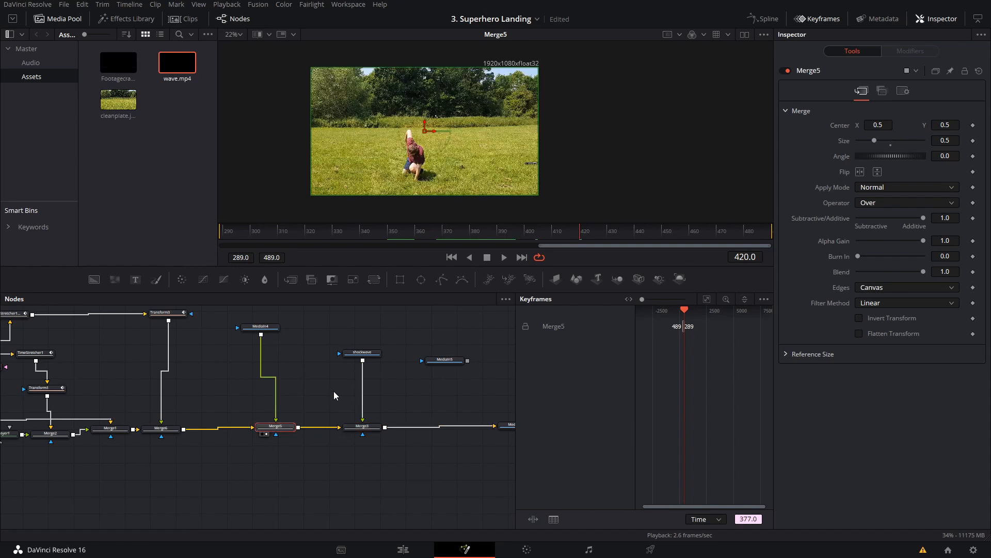
{"action": "mouse_move", "coordinate": [334, 395]}
{"action": "left_mouse_down"}
{"action": "mouse_move", "coordinate": [366, 398]}
{"action": "mouse_move", "coordinate": [339, 395]}
{"action": "left_mouse_up"}
{"action": "left_click", "coordinate": [394, 429]}
{"action": "key", "text": "2"}
Move Merge3's preview to frame 380, just before the impact
{"action": "scroll", "coordinate": [715, 332], "scroll_direction": "down", "scroll_amount": 4}
{"action": "scroll", "coordinate": [602, 232], "scroll_direction": "up", "scroll_amount": 1}
{"action": "scroll", "coordinate": [603, 232], "scroll_direction": "down", "scroll_amount": 1}
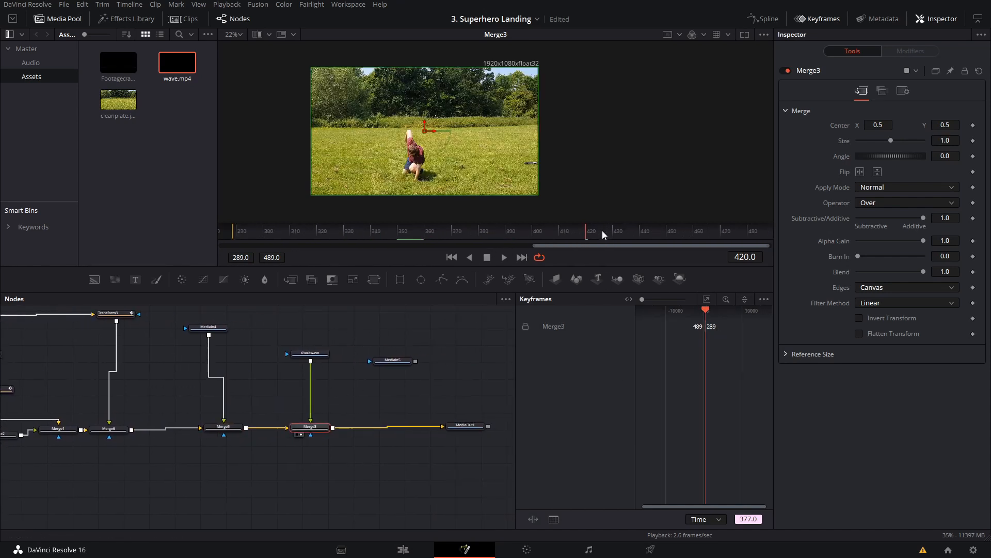
{"action": "scroll", "coordinate": [598, 232], "scroll_direction": "up", "scroll_amount": 1}
{"action": "scroll", "coordinate": [599, 234], "scroll_direction": "down", "scroll_amount": 2}
{"action": "left_click", "coordinate": [601, 233]}
{"action": "key", "text": "Left"}
{"action": "key", "text": "Left"}
{"action": "key", "text": "Left"}
{"action": "key", "text": "Left"}
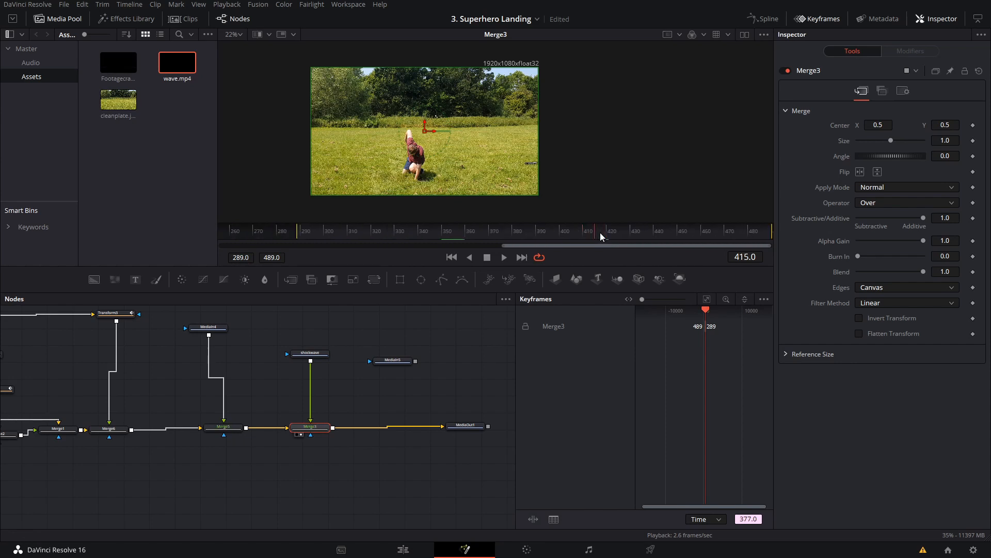
{"action": "left_click", "coordinate": [745, 257]}
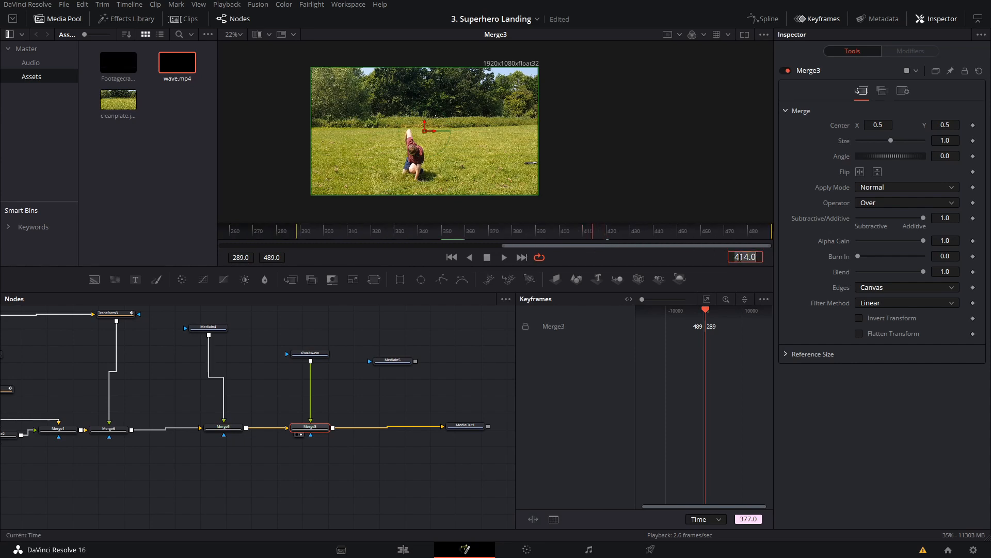
{"action": "type", "text": "380"}
{"action": "key", "text": "Return"}
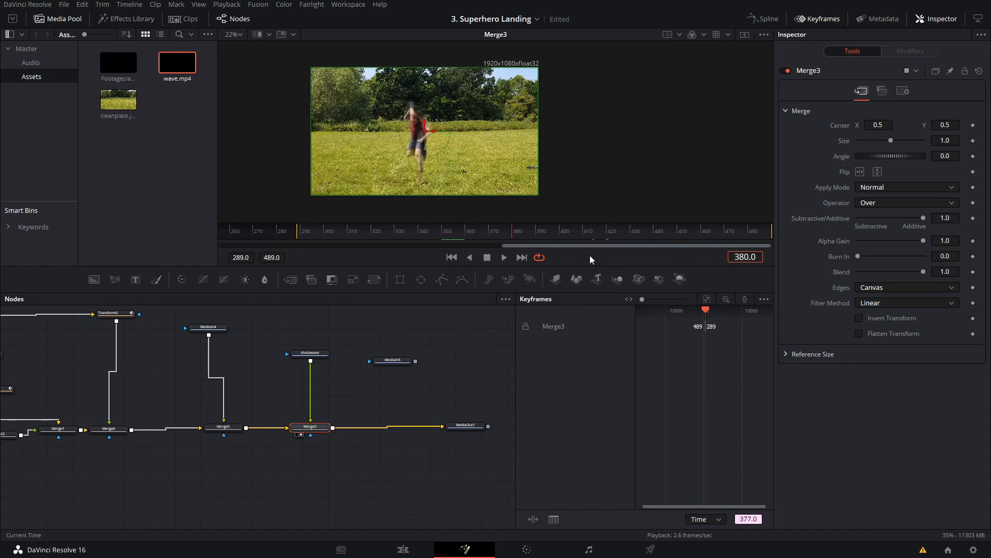
Step frame by frame around frame 380 to find the moment of landing
{"action": "left_click", "coordinate": [454, 345]}
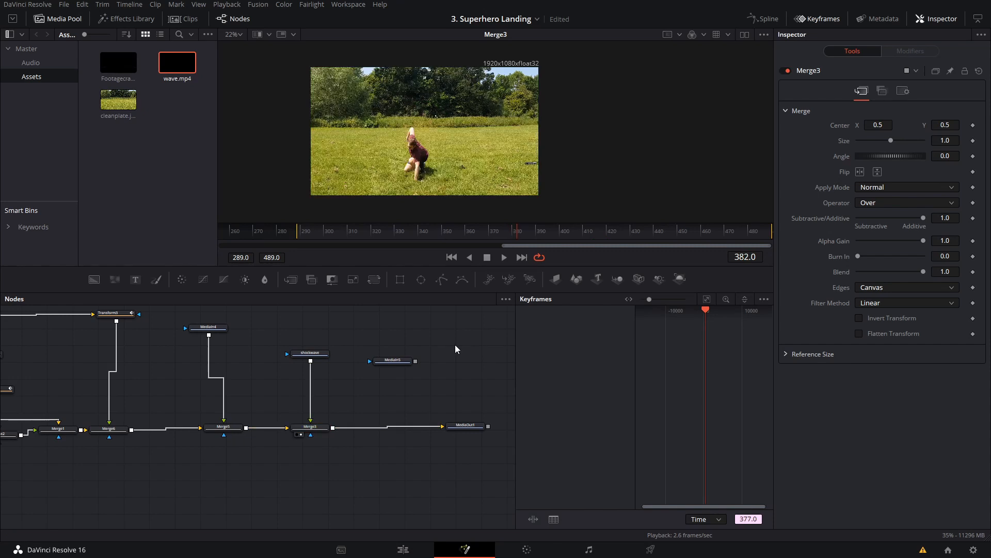
{"action": "key", "text": "Left"}
{"action": "key", "text": "Left"}
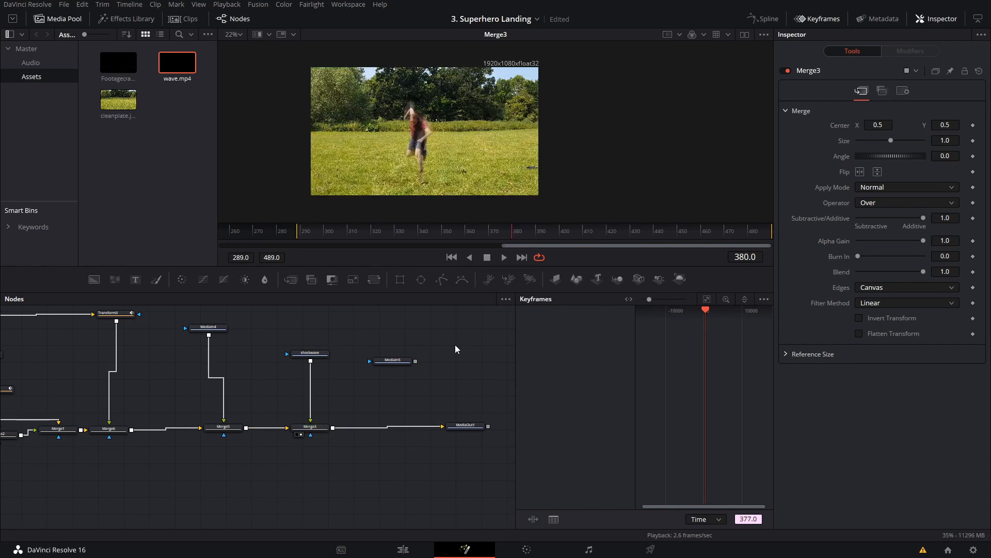
{"action": "key", "text": "Left"}
{"action": "key", "text": "Right"}
{"action": "key", "text": "Right"}
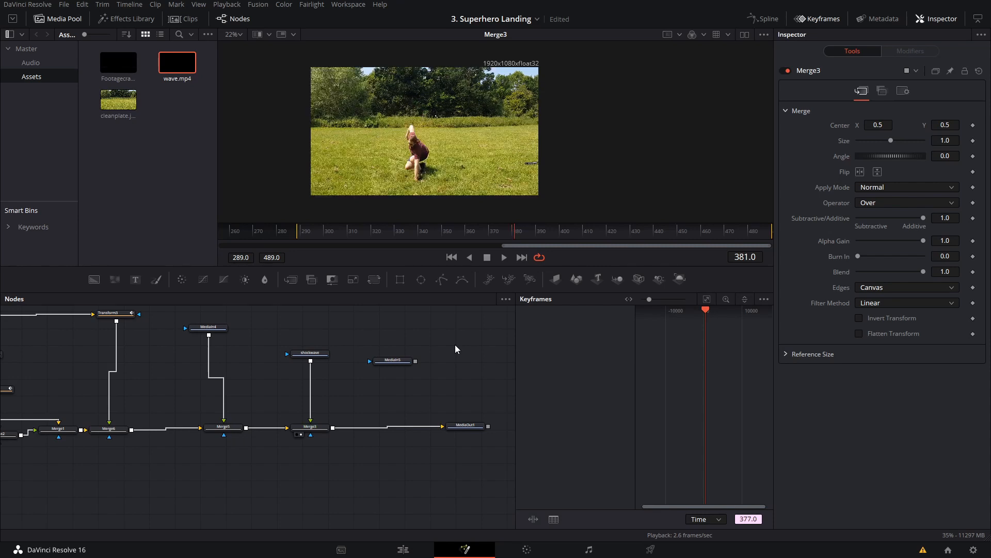
Shift the shockwave clip's global range to frames 380–407 so the burst starts at the landing
{"action": "left_click", "coordinate": [321, 357]}
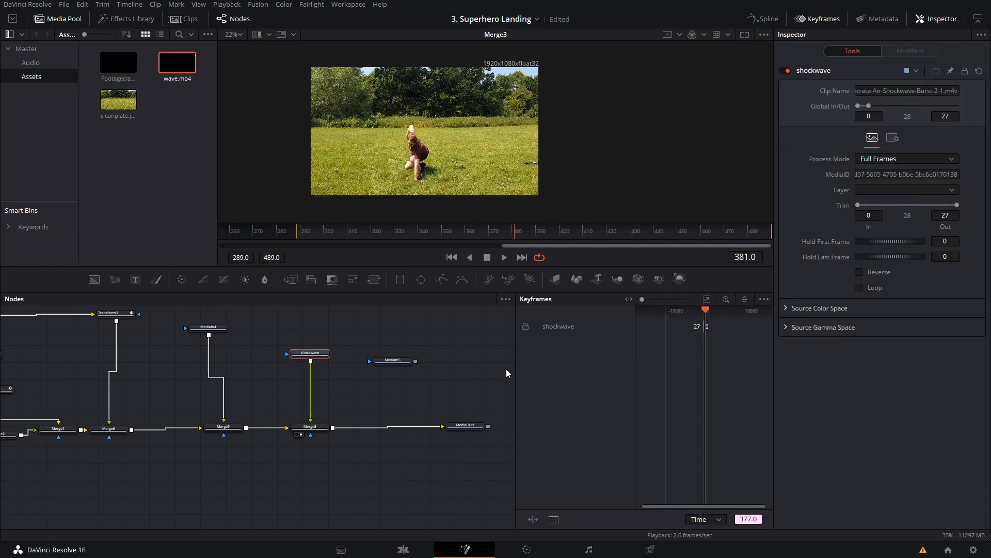
{"action": "scroll", "coordinate": [692, 325], "scroll_direction": "up", "scroll_amount": 5}
{"action": "left_click_drag", "start_coordinate": [696, 339], "coordinate": [715, 340]}
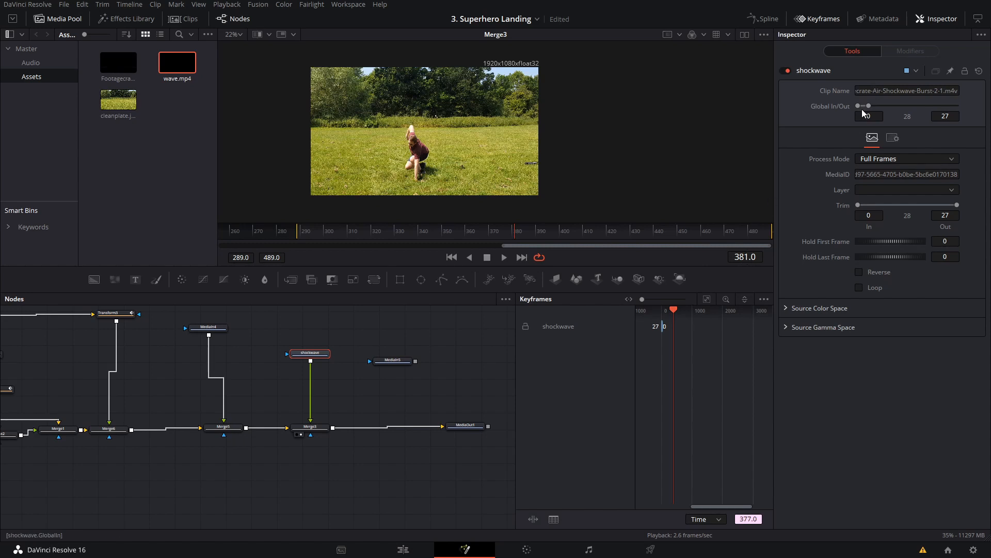
{"action": "left_click_drag", "start_coordinate": [863, 105], "coordinate": [937, 103]}
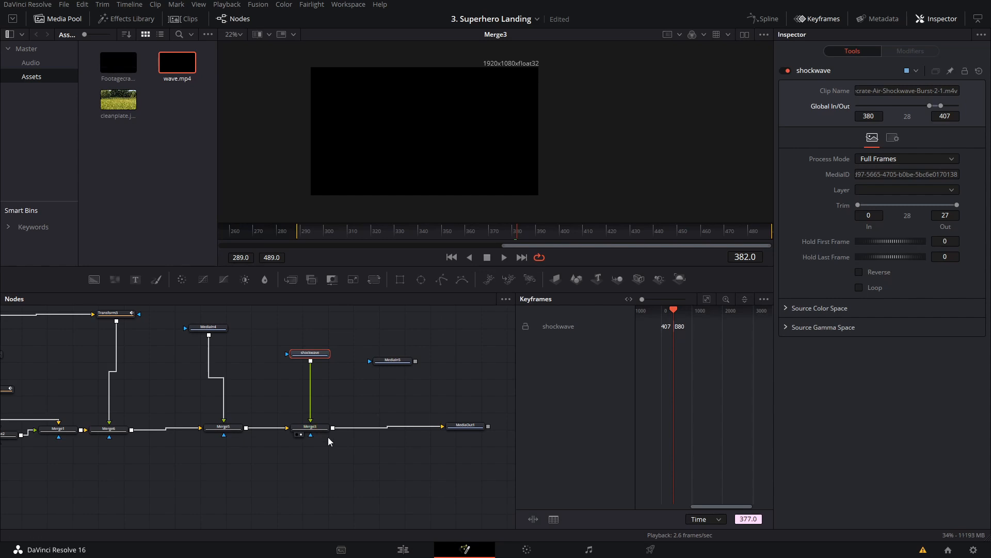
Set Merge3's apply mode to Screen and play the shockwave over the landing
{"action": "left_click", "coordinate": [310, 428]}
{"action": "left_click", "coordinate": [880, 191]}
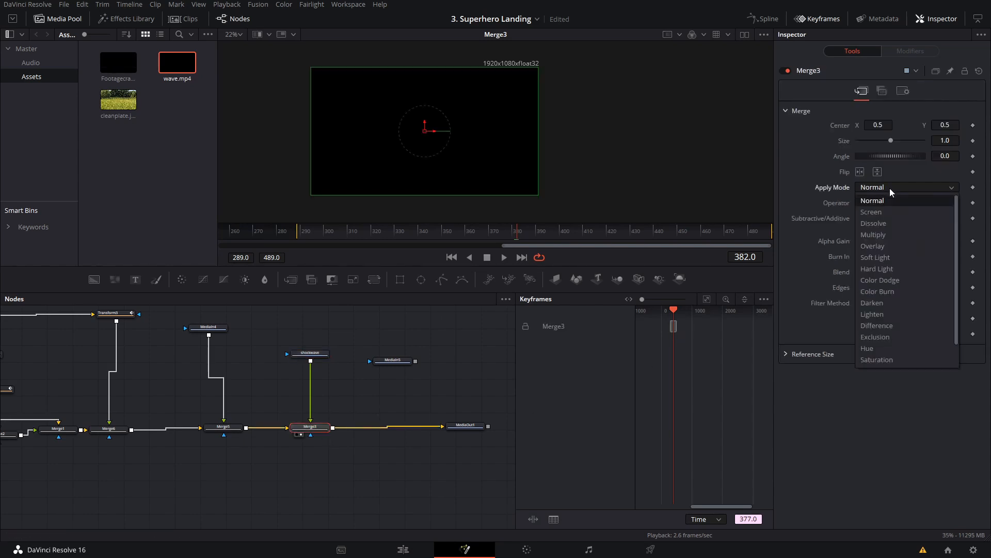
{"action": "left_click", "coordinate": [878, 206]}
{"action": "left_click", "coordinate": [465, 318]}
{"action": "key", "text": "space"}
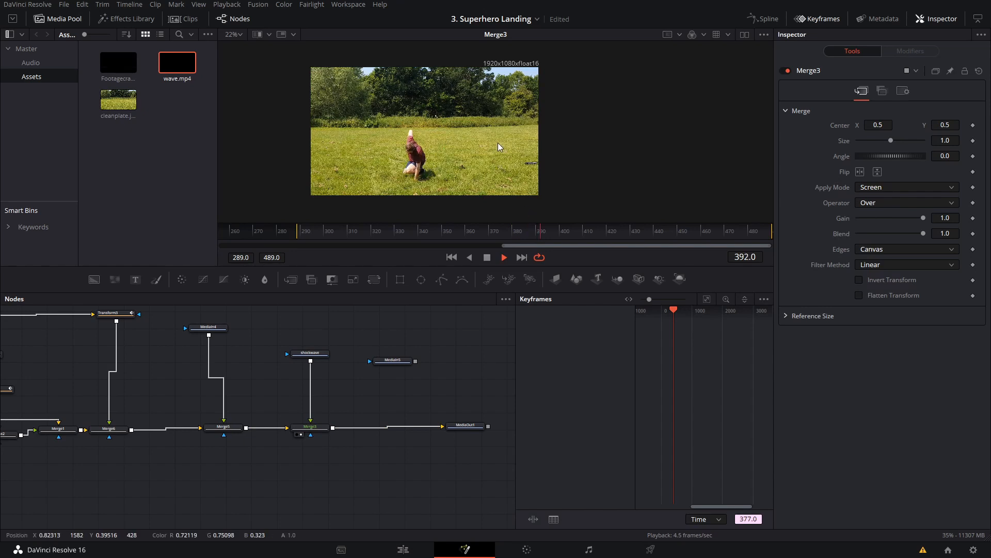
{"action": "left_click_drag", "start_coordinate": [535, 229], "coordinate": [501, 232]}
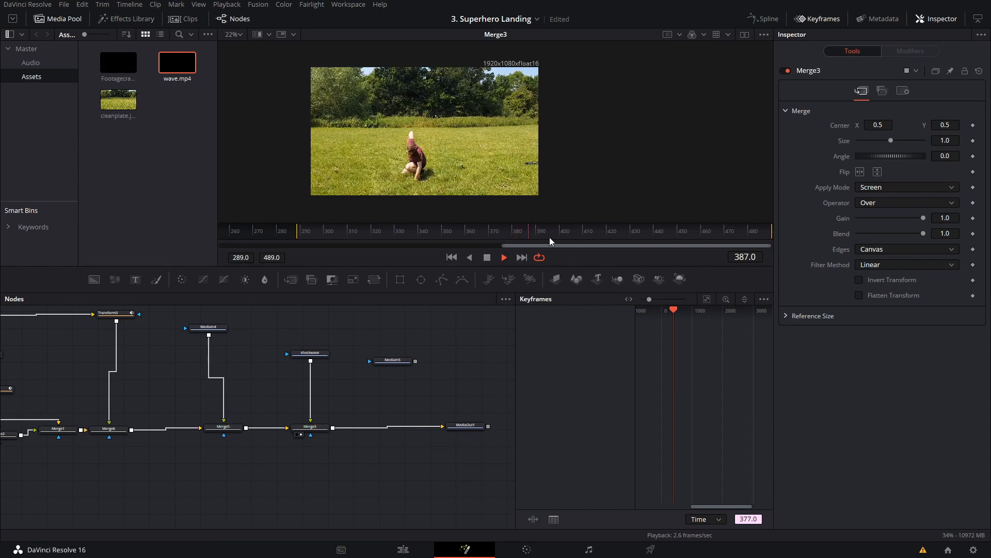
Add a Transform after the shockwave node and shift its centre X to about 0.47, over the landing figure
{"action": "left_click", "coordinate": [320, 353]}
{"action": "key", "text": "shift+space"}
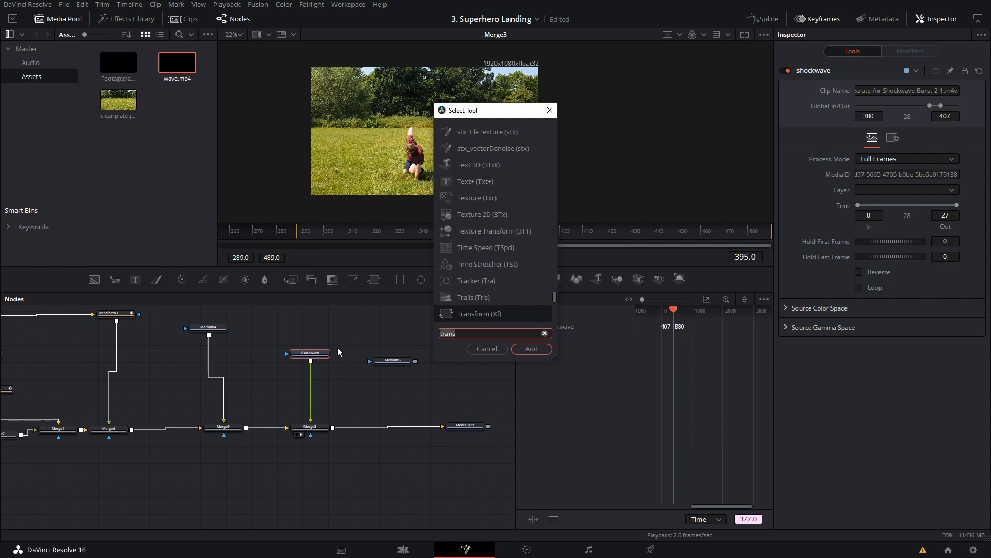
{"action": "type", "text": "transform"}
{"action": "key", "text": "Return"}
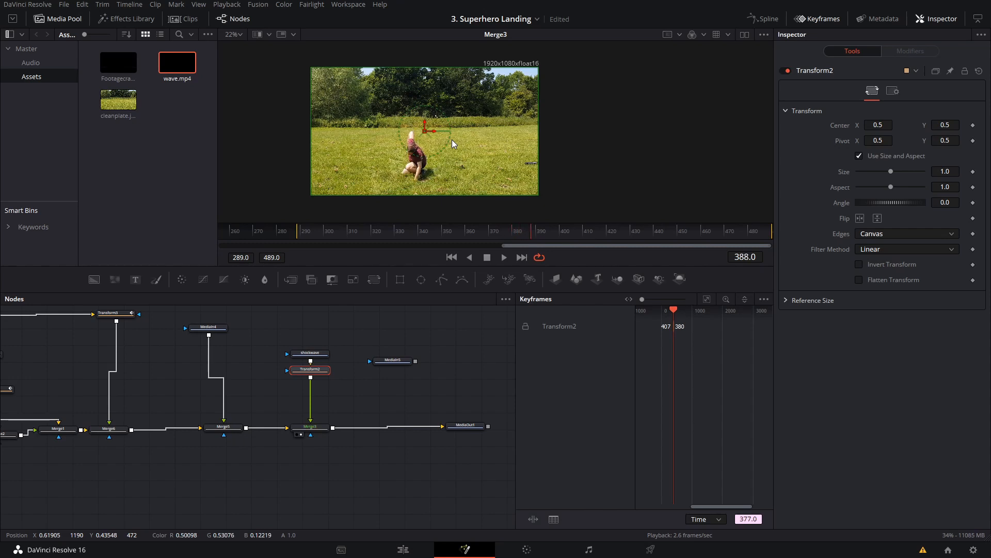
{"action": "left_click_drag", "start_coordinate": [426, 133], "coordinate": [420, 133]}
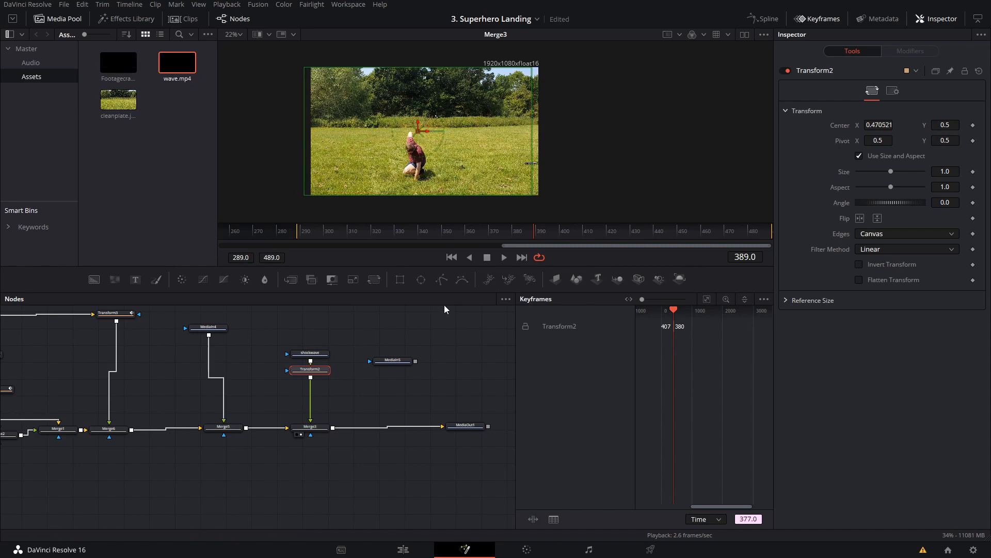
View the wave.mp4 clip's node and move to frame 60 to inspect the dust footage
{"action": "left_click_drag", "start_coordinate": [392, 358], "coordinate": [384, 350]}
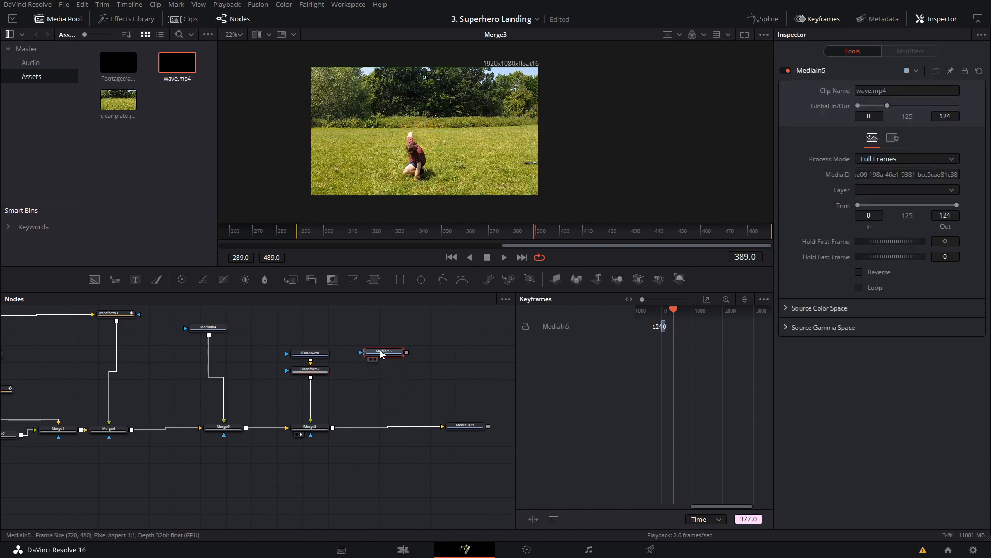
{"action": "key", "text": "1"}
{"action": "left_click_drag", "start_coordinate": [675, 313], "coordinate": [664, 310]}
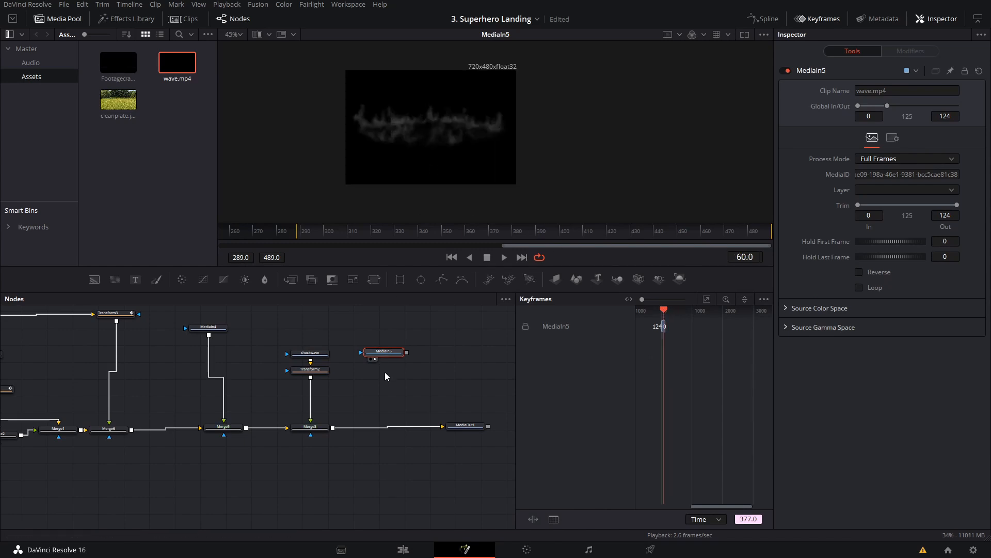
Rename the wave.mp4 node to dust and merge it over Merge3's output
{"action": "left_click_drag", "start_coordinate": [391, 356], "coordinate": [391, 363]}
{"action": "key", "text": "F2"}
{"action": "type", "text": "d"}
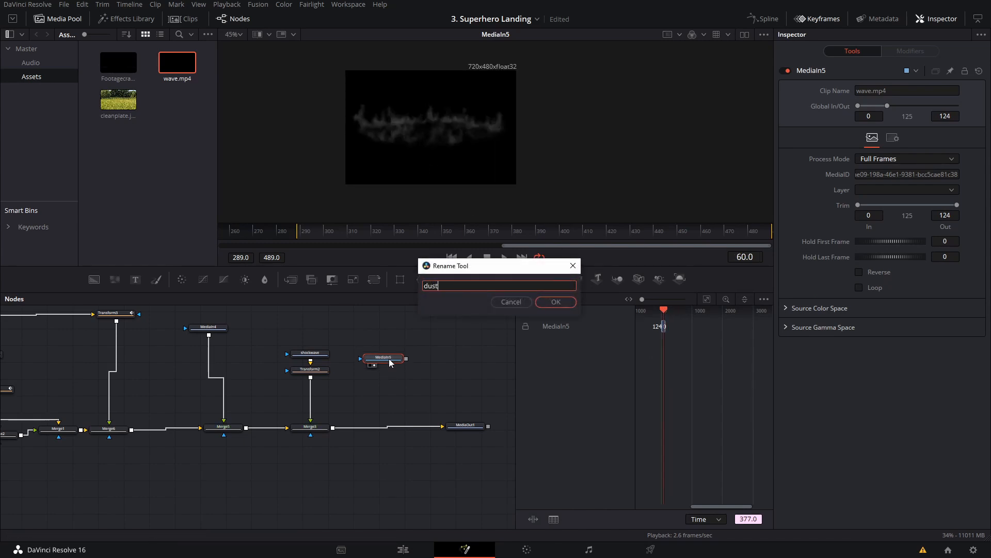
{"action": "type", "text": "ust"}
{"action": "key", "text": "Return"}
{"action": "left_click_drag", "start_coordinate": [406, 358], "coordinate": [348, 429]}
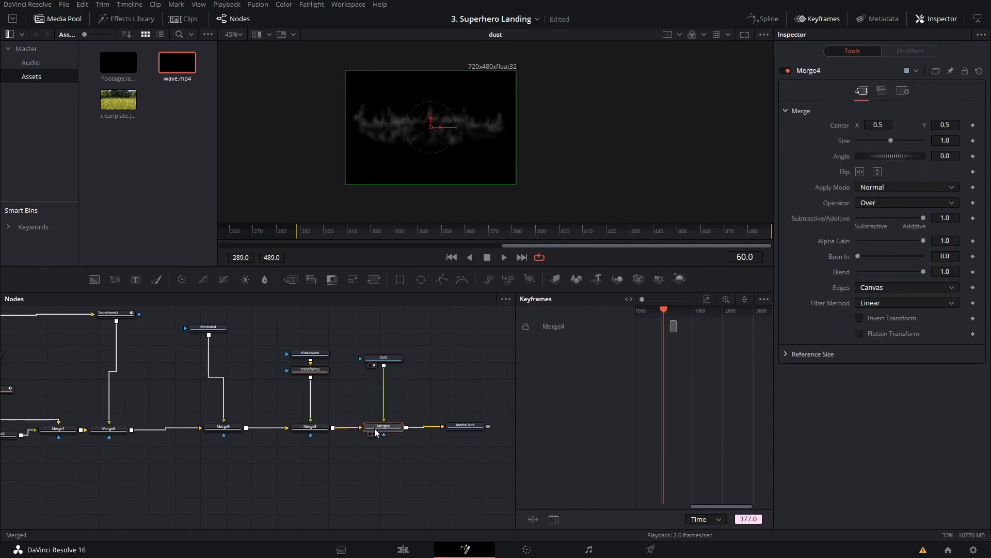
Shift the dust clip's global range to frames 365–489 and view Merge4 at frame 420
{"action": "left_click", "coordinate": [386, 360]}
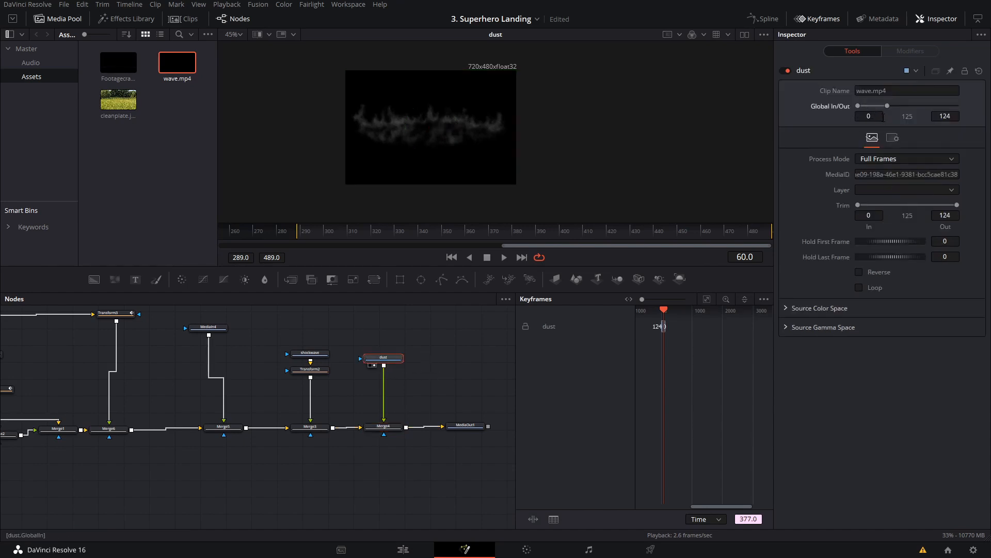
{"action": "left_click_drag", "start_coordinate": [874, 110], "coordinate": [945, 106]}
{"action": "left_click_drag", "start_coordinate": [666, 312], "coordinate": [675, 313]}
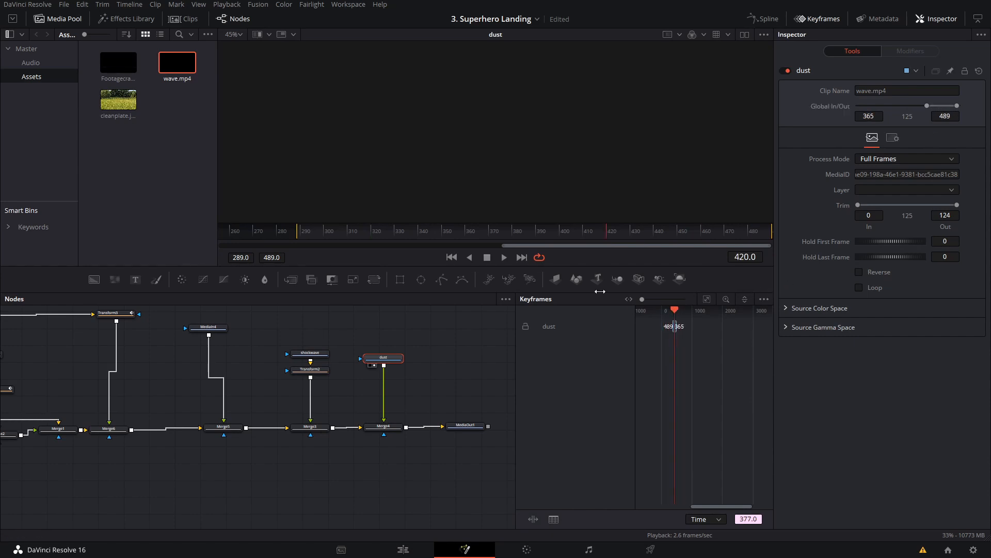
{"action": "left_click", "coordinate": [385, 428]}
{"action": "key", "text": "1"}
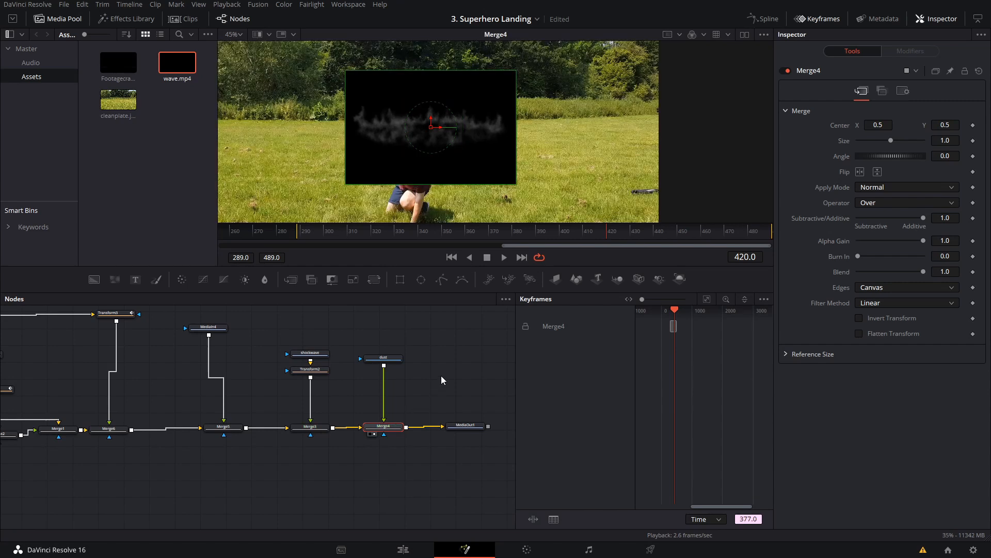
{"action": "left_click", "coordinate": [441, 376]}
{"action": "scroll", "coordinate": [452, 140], "scroll_direction": "down", "scroll_amount": 3}
Add a Transform after the dust node, with size 2.33 and centre moved to about X 0.45, Y -0.23
{"action": "left_click", "coordinate": [383, 358]}
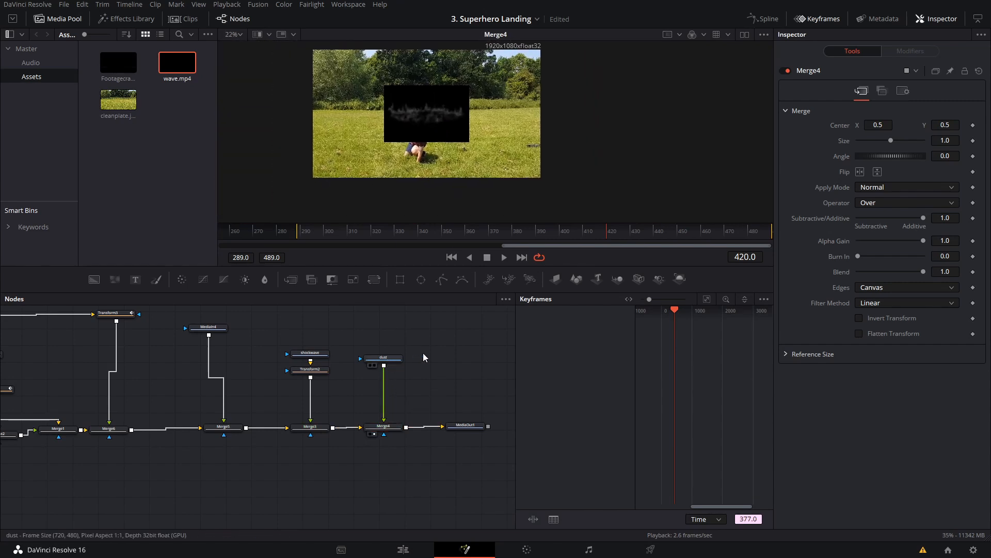
{"action": "key", "text": "shift+space"}
{"action": "type", "text": "xf"}
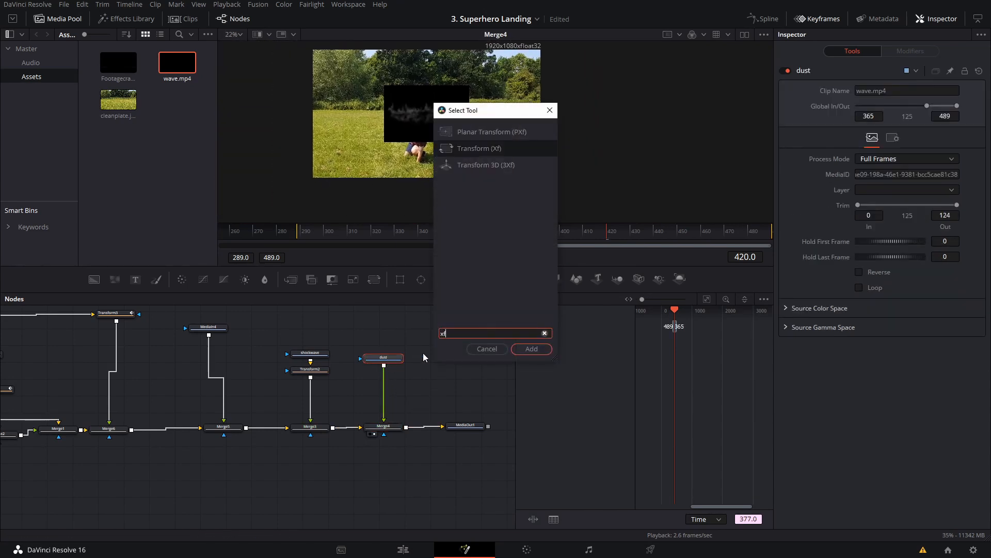
{"action": "key", "text": "Return"}
{"action": "left_click_drag", "start_coordinate": [892, 172], "coordinate": [904, 173]}
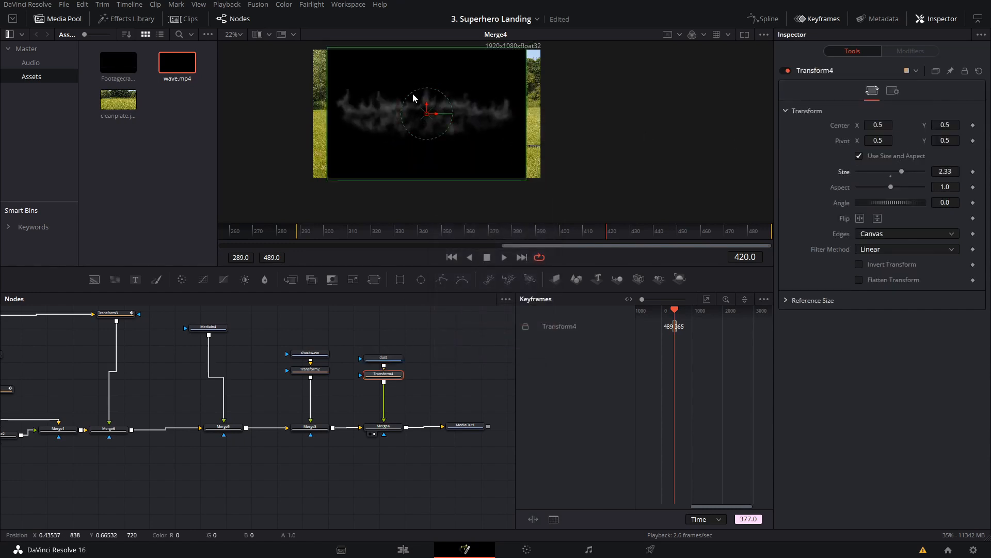
{"action": "left_click_drag", "start_coordinate": [427, 113], "coordinate": [422, 154]}
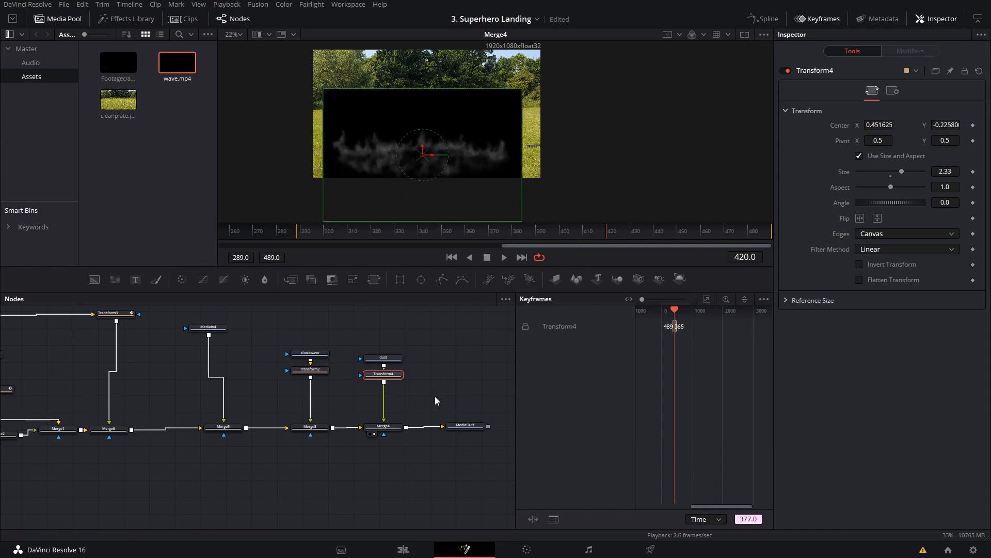
Set Merge4's apply mode to Screen to drop the dust clip's black background
{"action": "left_click", "coordinate": [383, 427]}
{"action": "left_click", "coordinate": [887, 187]}
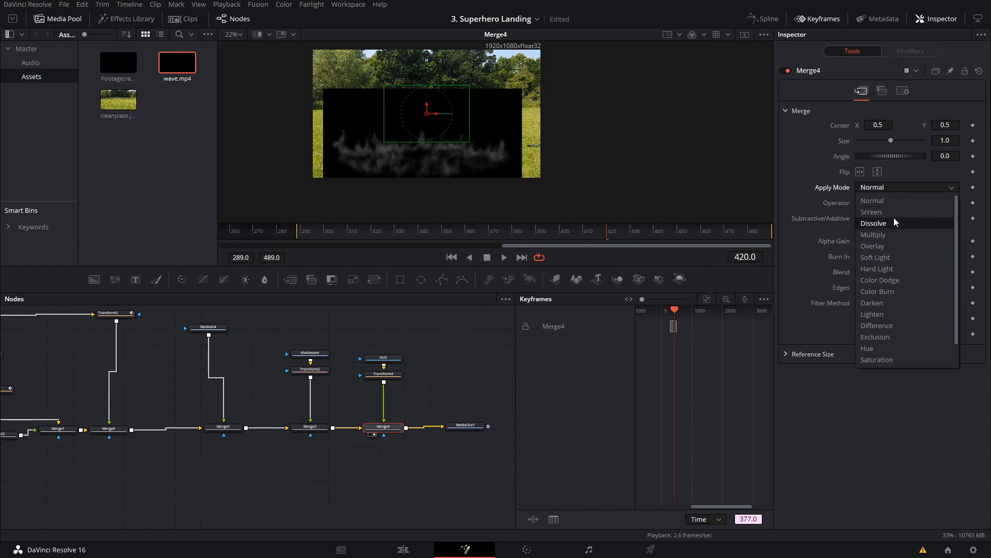
{"action": "left_click", "coordinate": [887, 213]}
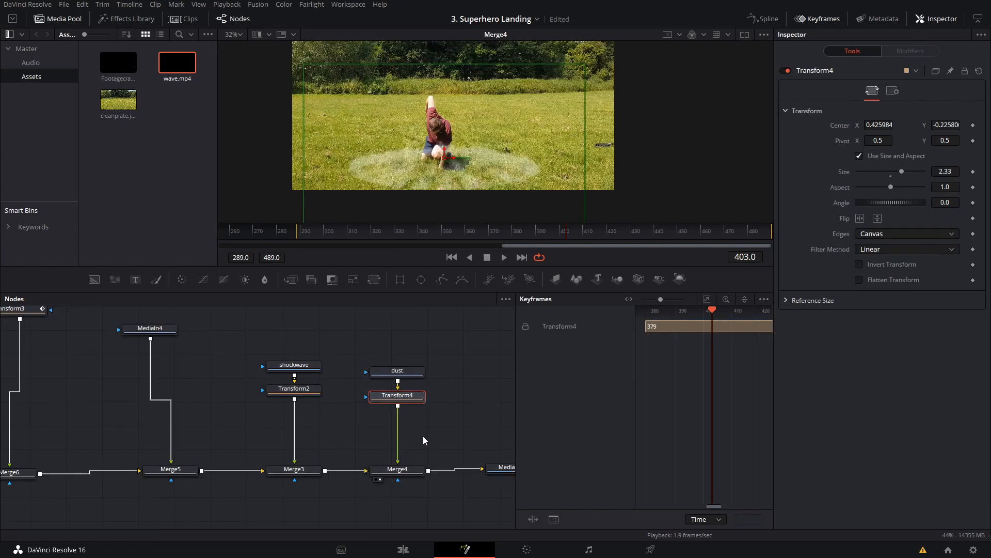
Draw a closed polygon mask loosely around the crouching figure at frame 403, as an unconnected Polygon node
{"action": "left_click", "coordinate": [457, 377]}
{"action": "scroll", "coordinate": [444, 392], "scroll_direction": "down", "scroll_amount": 2}
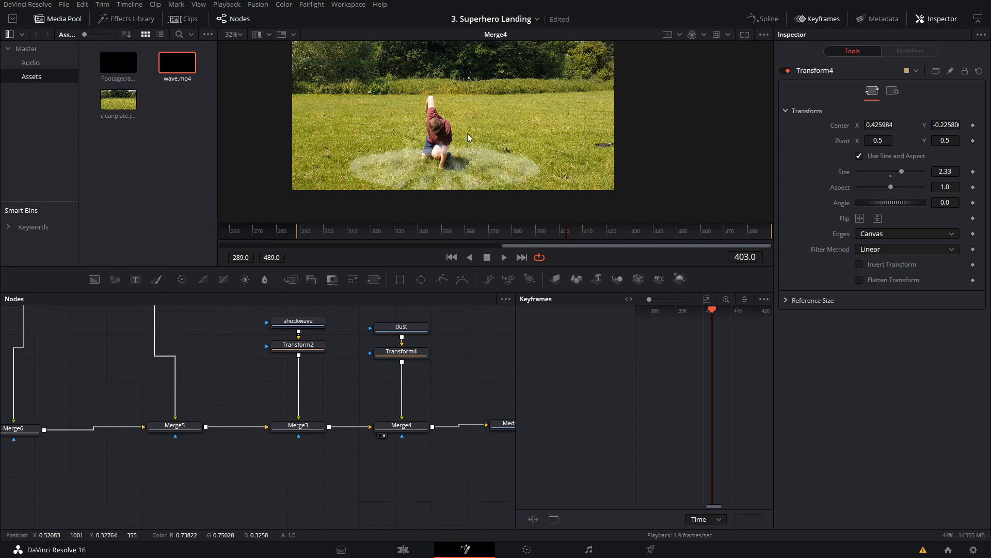
{"action": "scroll", "coordinate": [476, 136], "scroll_direction": "down", "scroll_amount": 1}
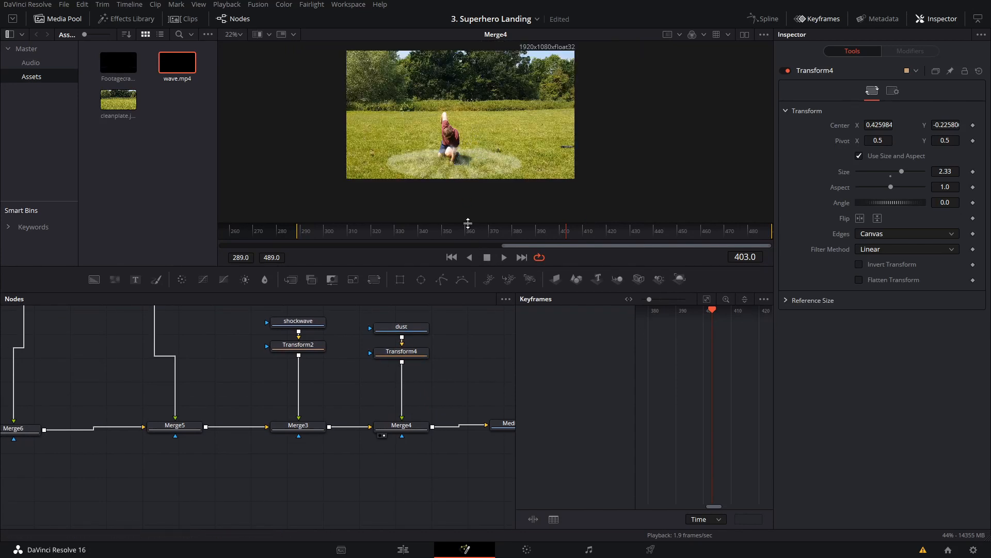
{"action": "scroll", "coordinate": [456, 188], "scroll_direction": "up", "scroll_amount": 1}
{"action": "scroll", "coordinate": [456, 188], "scroll_direction": "up", "scroll_amount": 2}
{"action": "scroll", "coordinate": [457, 196], "scroll_direction": "right", "scroll_amount": 1}
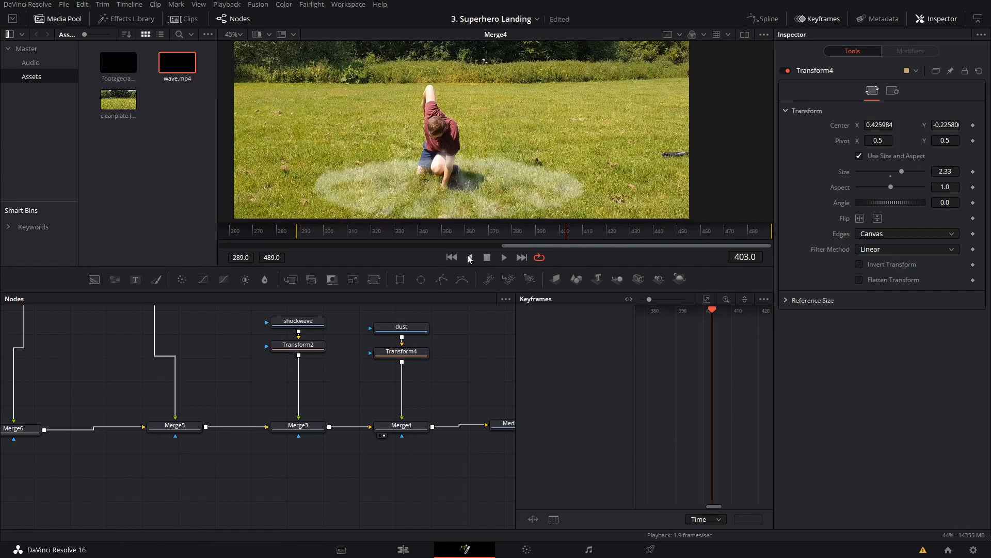
{"action": "left_click", "coordinate": [441, 279]}
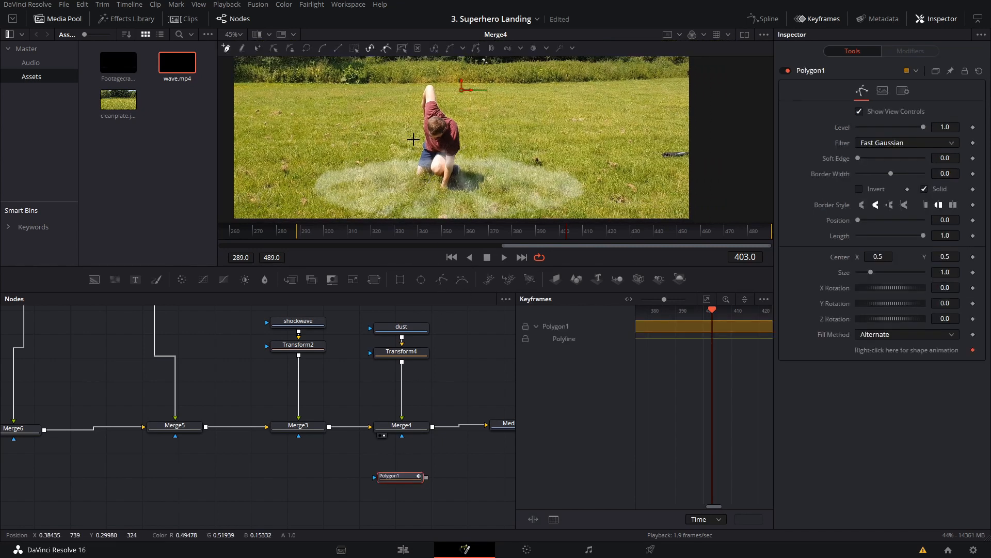
{"action": "left_click", "coordinate": [407, 84]}
{"action": "left_click", "coordinate": [407, 142]}
{"action": "left_click", "coordinate": [411, 177]}
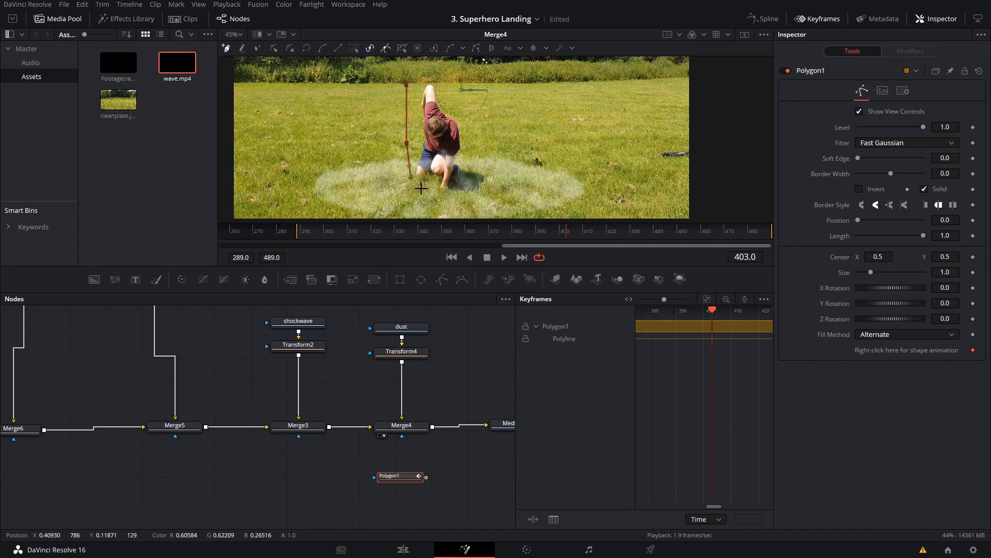
{"action": "left_click", "coordinate": [427, 191]}
{"action": "left_click", "coordinate": [466, 190]}
{"action": "left_click", "coordinate": [481, 175]}
{"action": "left_click", "coordinate": [484, 127]}
{"action": "left_click", "coordinate": [465, 92]}
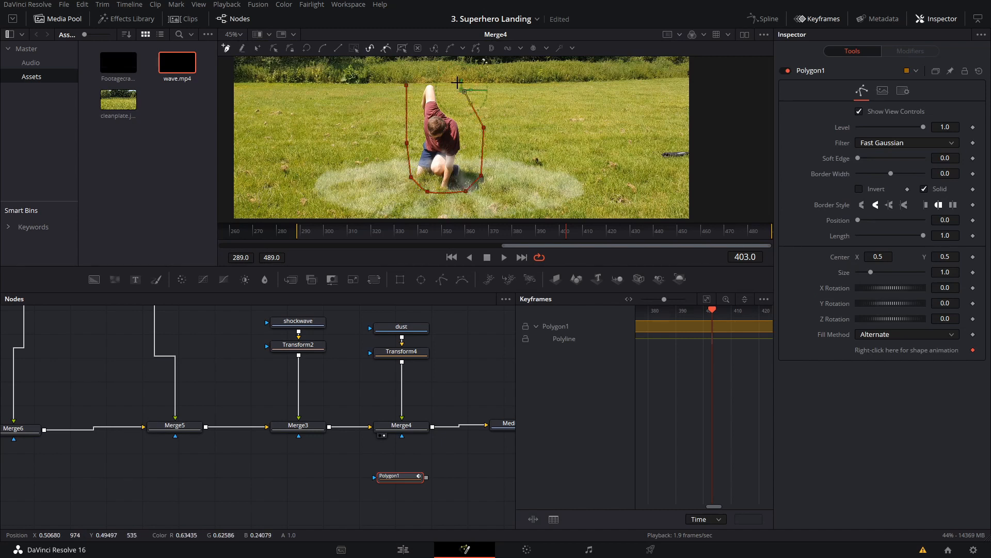
{"action": "left_click", "coordinate": [450, 75]}
{"action": "left_click", "coordinate": [407, 84]}
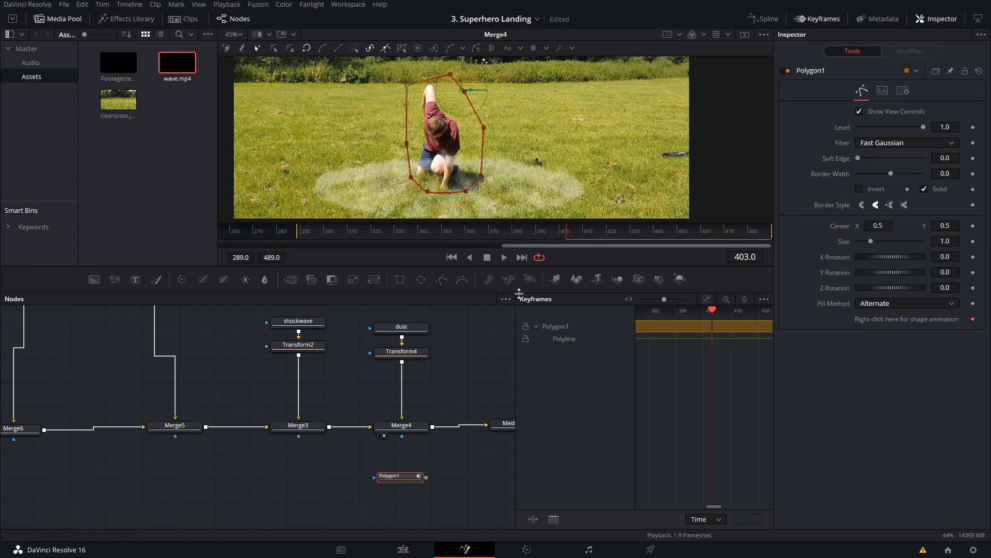
Connect the polygon to Merge4's mask input, invert it and set its soft edge to about 0.065
{"action": "left_click_drag", "start_coordinate": [426, 476], "coordinate": [402, 437]}
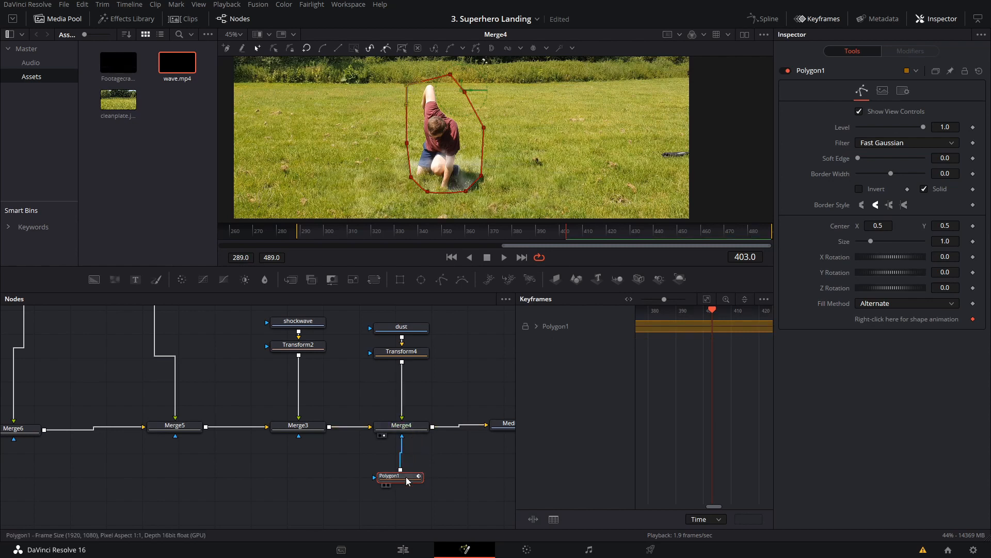
{"action": "left_click_drag", "start_coordinate": [407, 480], "coordinate": [413, 476]}
{"action": "left_click", "coordinate": [859, 189]}
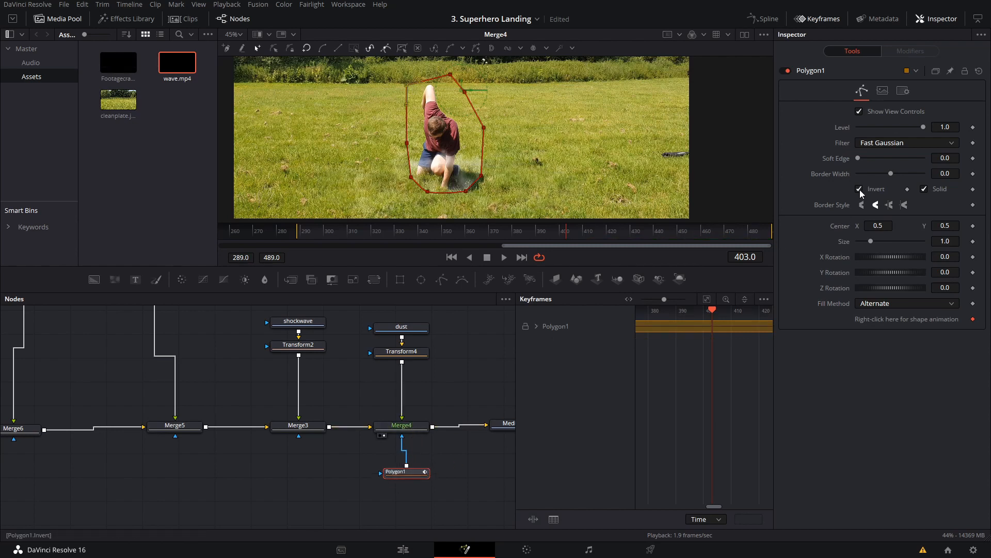
{"action": "left_click_drag", "start_coordinate": [860, 159], "coordinate": [882, 154]}
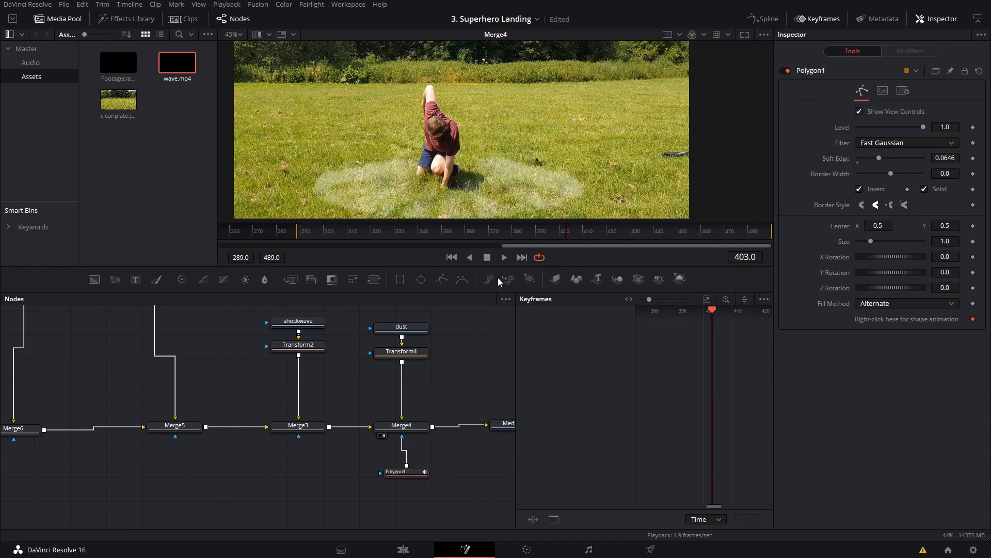
Lower Merge4's gain to about 0.5 to make the dust subtler
{"action": "left_click", "coordinate": [402, 428]}
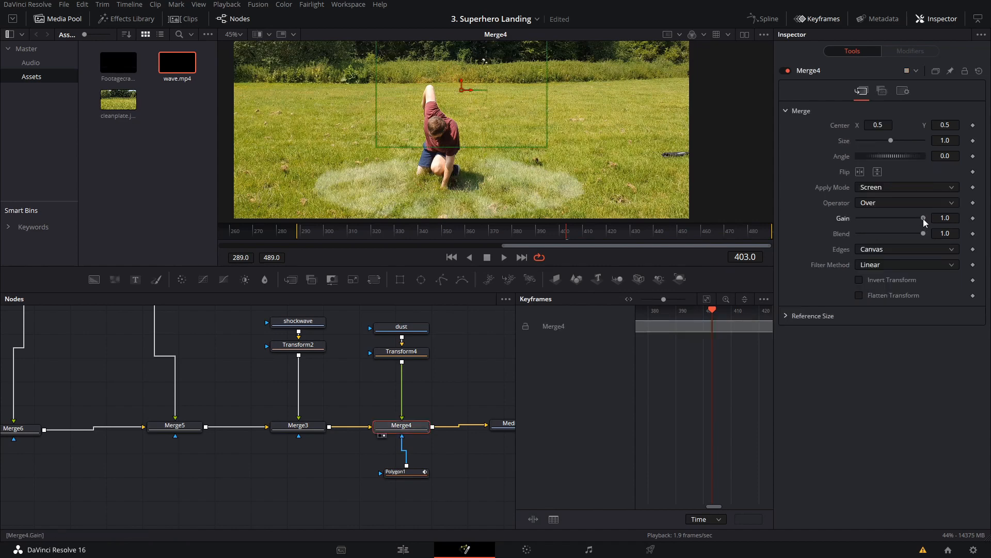
{"action": "left_click_drag", "start_coordinate": [923, 219], "coordinate": [890, 219]}
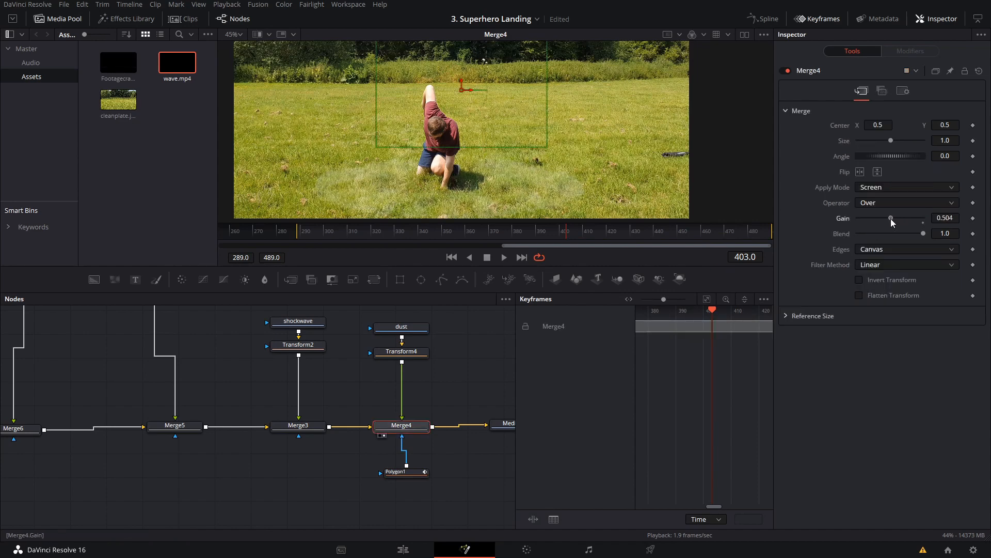
{"action": "scroll", "coordinate": [513, 165], "scroll_direction": "down", "scroll_amount": 2}
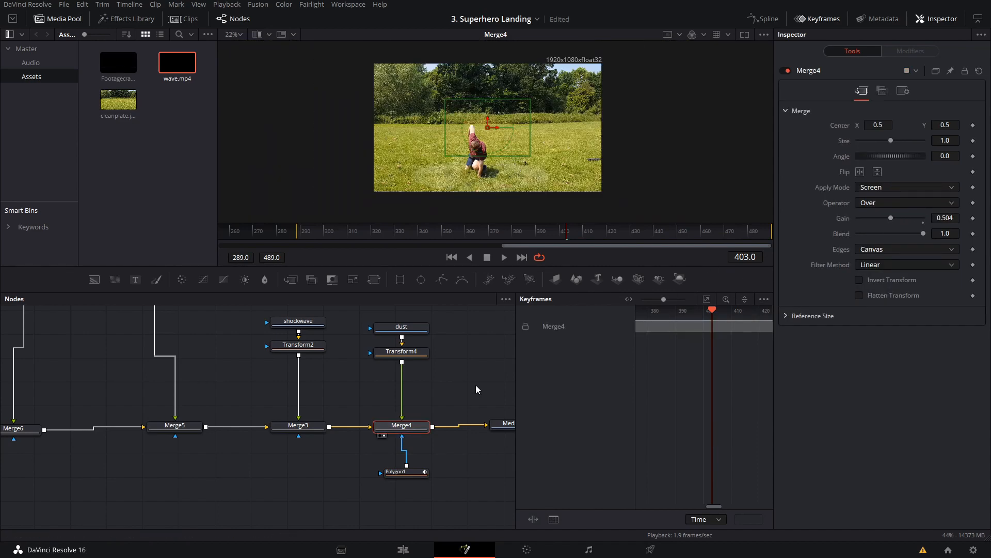
Play back the composite to check the masked dust, stop it at frame 357 and examine the final nodes up to MediaOut1
{"action": "left_click", "coordinate": [476, 385]}
{"action": "key", "text": "space"}
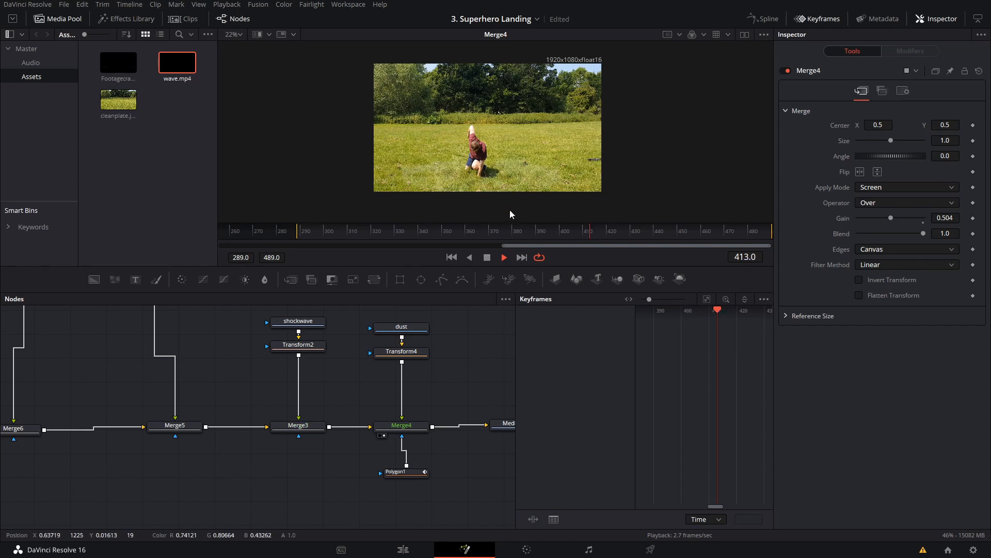
{"action": "left_click", "coordinate": [457, 231]}
{"action": "left_click", "coordinate": [486, 257]}
{"action": "left_click_drag", "start_coordinate": [507, 435], "coordinate": [353, 416]}
{"action": "scroll", "coordinate": [325, 419], "scroll_direction": "up", "scroll_amount": 3}
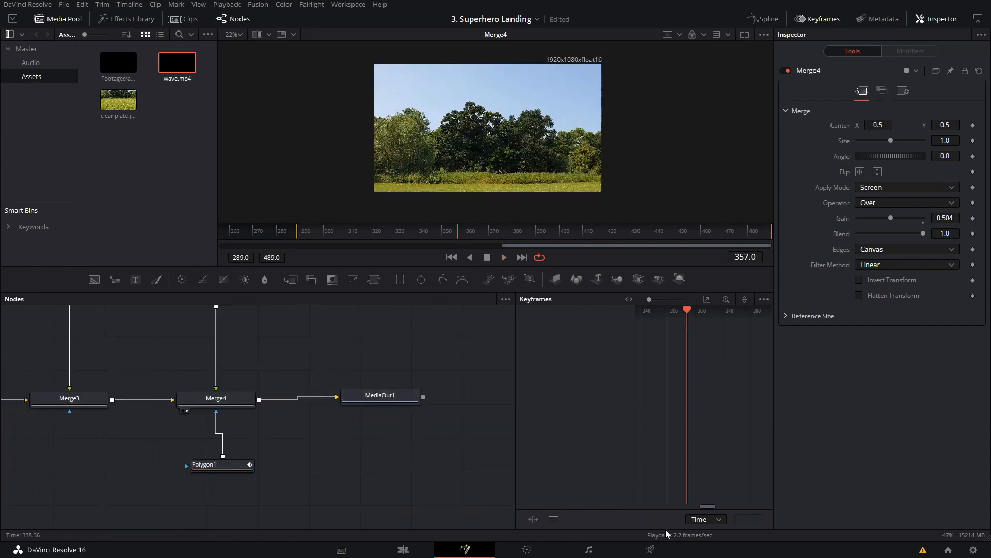
In the render settings, name the output file Hero Fall and choose MP4 as the format
{"action": "left_click", "coordinate": [651, 549]}
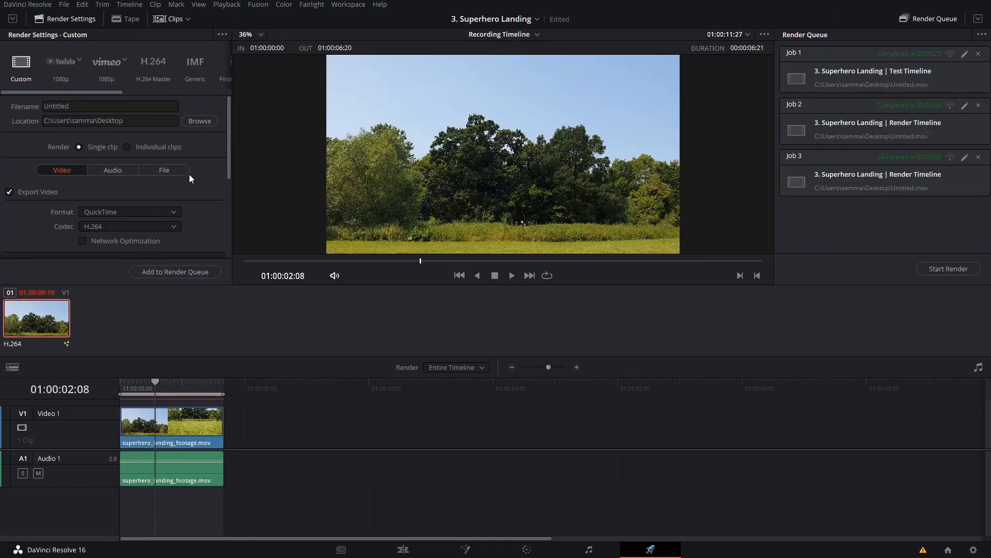
{"action": "left_click", "coordinate": [132, 108]}
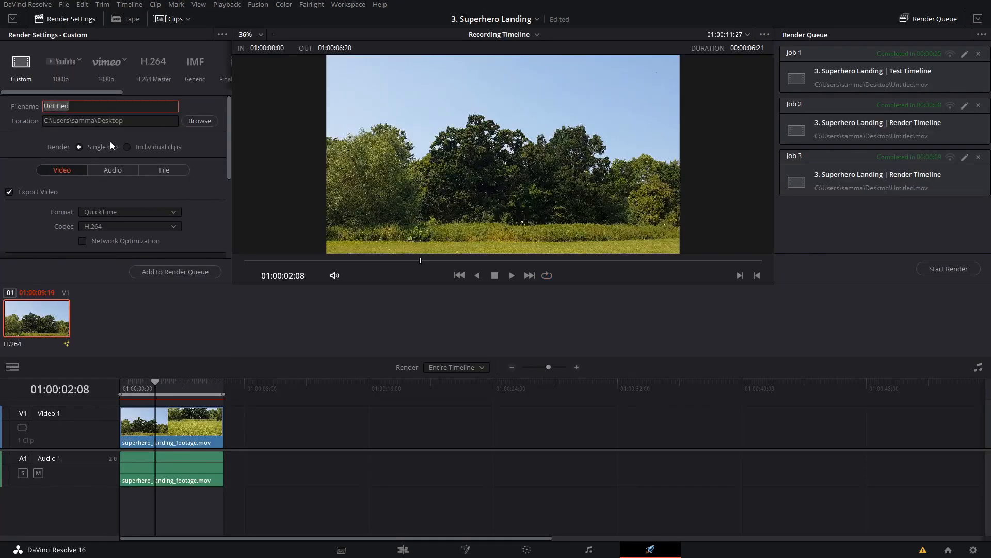
{"action": "type", "text": "Hero Fall"}
{"action": "left_click", "coordinate": [163, 211]}
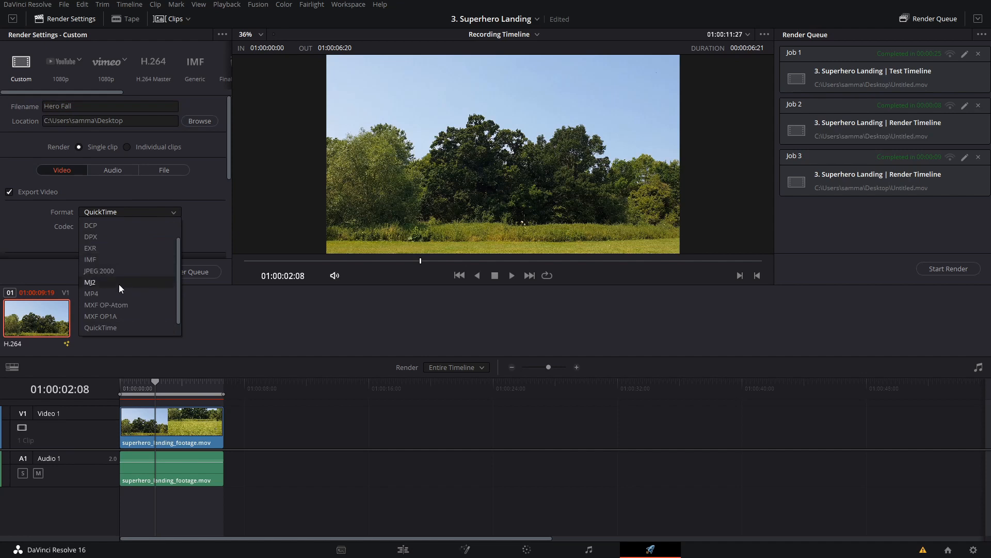
{"action": "left_click", "coordinate": [153, 288]}
{"action": "scroll", "coordinate": [181, 192], "scroll_direction": "down", "scroll_amount": 2}
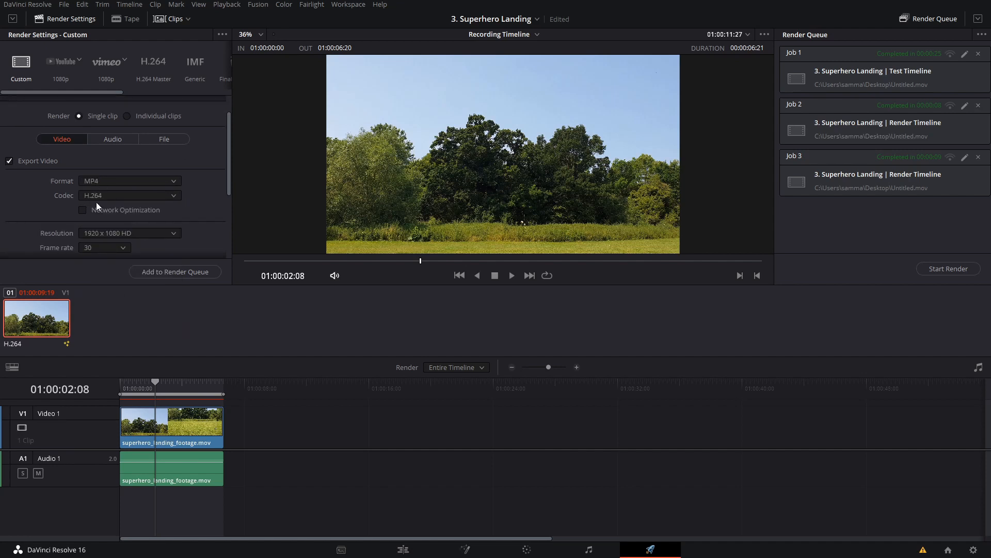
{"action": "scroll", "coordinate": [159, 208], "scroll_direction": "down", "scroll_amount": 2}
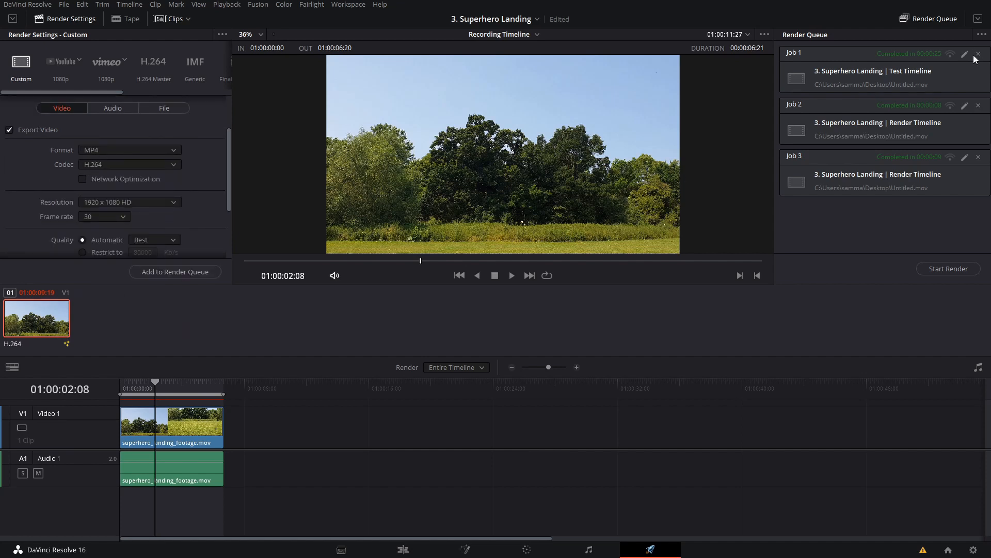
Clear all old jobs from the render queue, and queue and render the Hero Fall job
{"action": "left_click", "coordinate": [982, 35]}
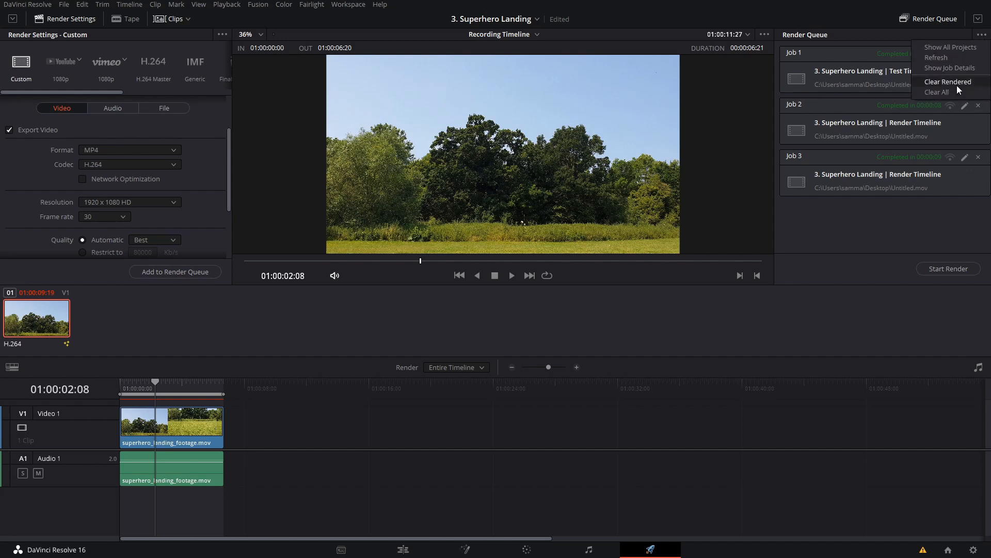
{"action": "left_click", "coordinate": [944, 98]}
{"action": "left_click", "coordinate": [200, 272]}
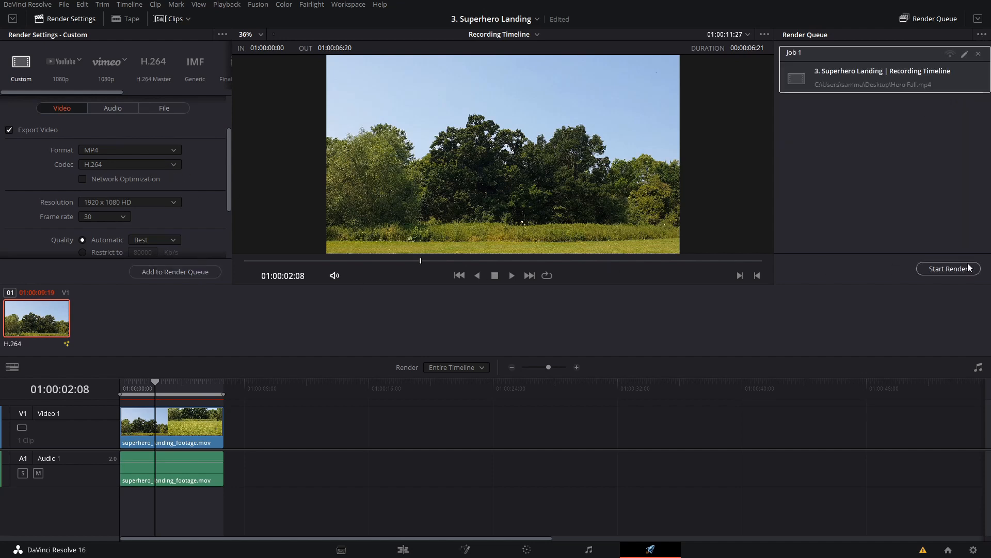
{"action": "left_click", "coordinate": [949, 268]}
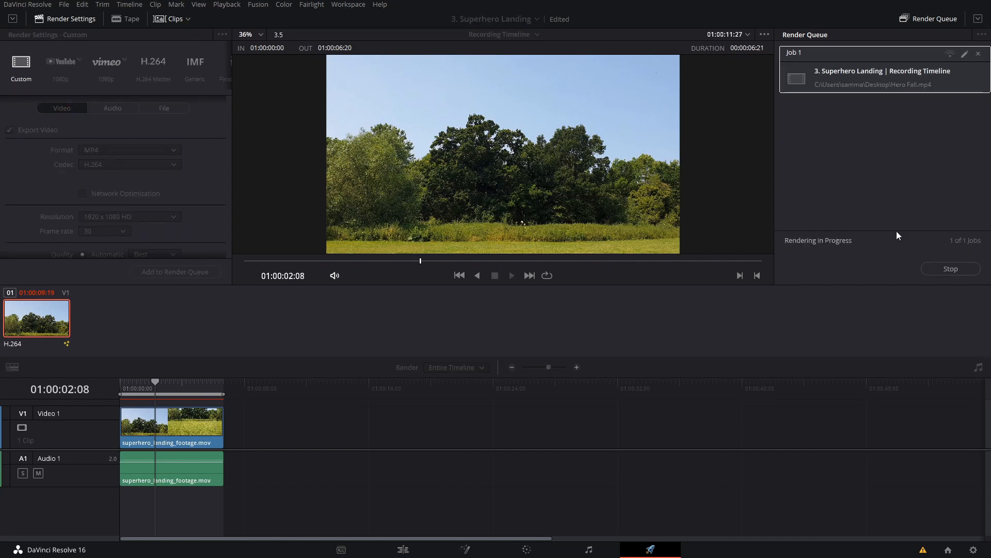
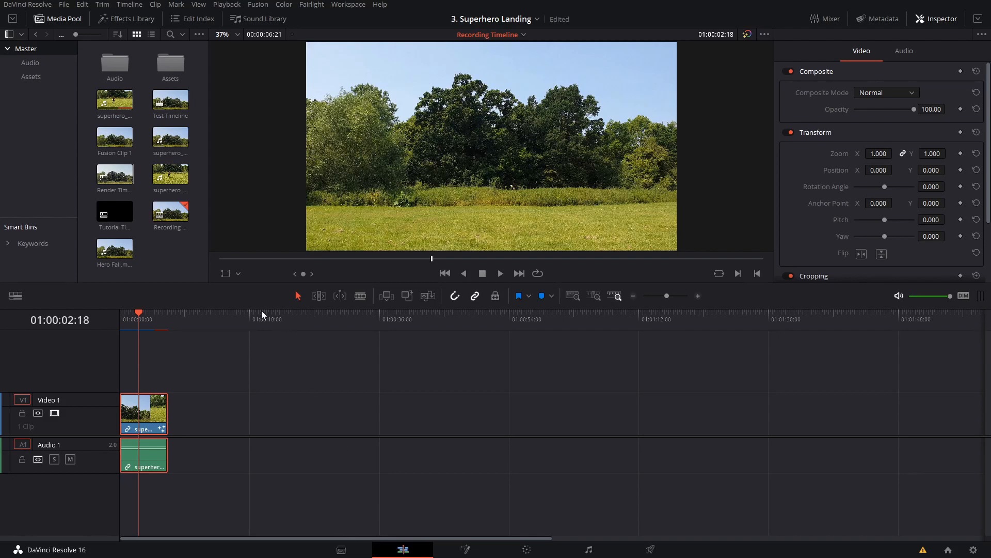
Create a new empty timeline named Final Export
{"action": "right_click", "coordinate": [163, 235]}
{"action": "mouse_move", "coordinate": [191, 245]}
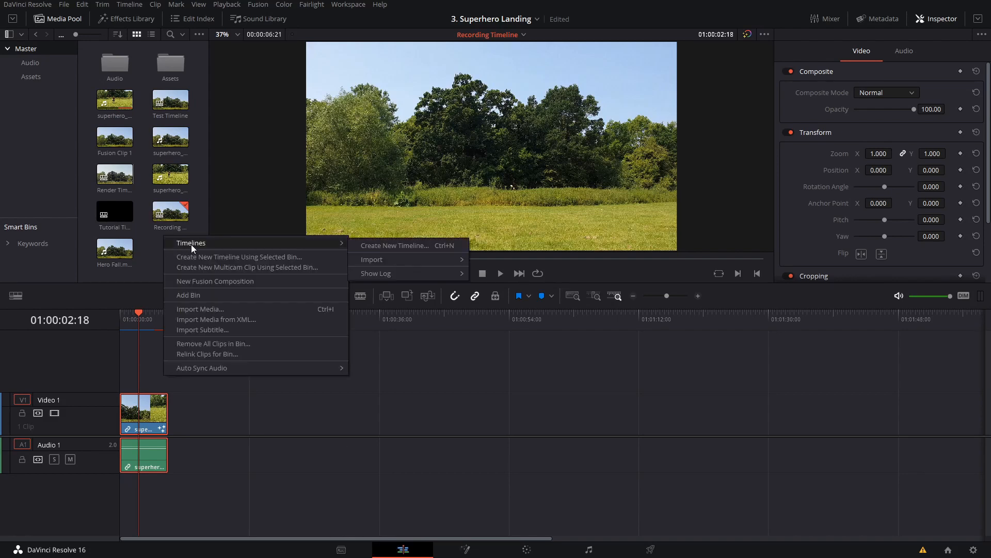
{"action": "left_click", "coordinate": [380, 247]}
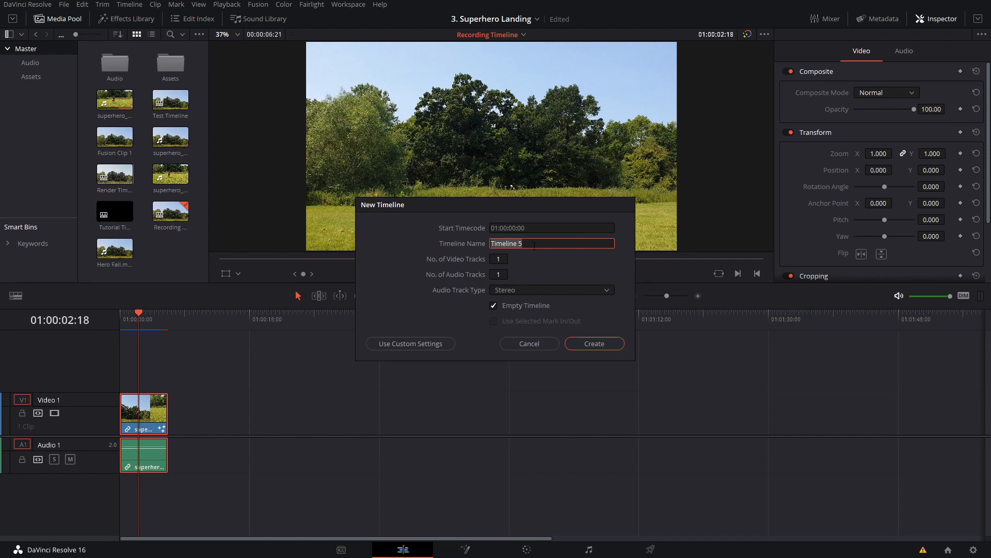
{"action": "type", "text": "Final Export"}
{"action": "left_click", "coordinate": [589, 343]}
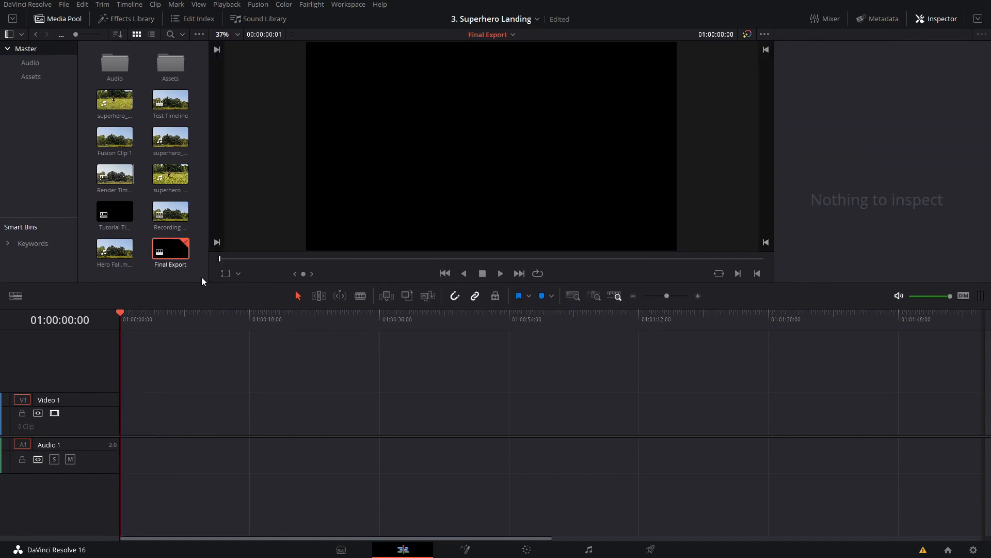
Place the rendered Hero Fall clip at the start of the Final Export timeline
{"action": "left_click_drag", "start_coordinate": [208, 194], "coordinate": [301, 189]}
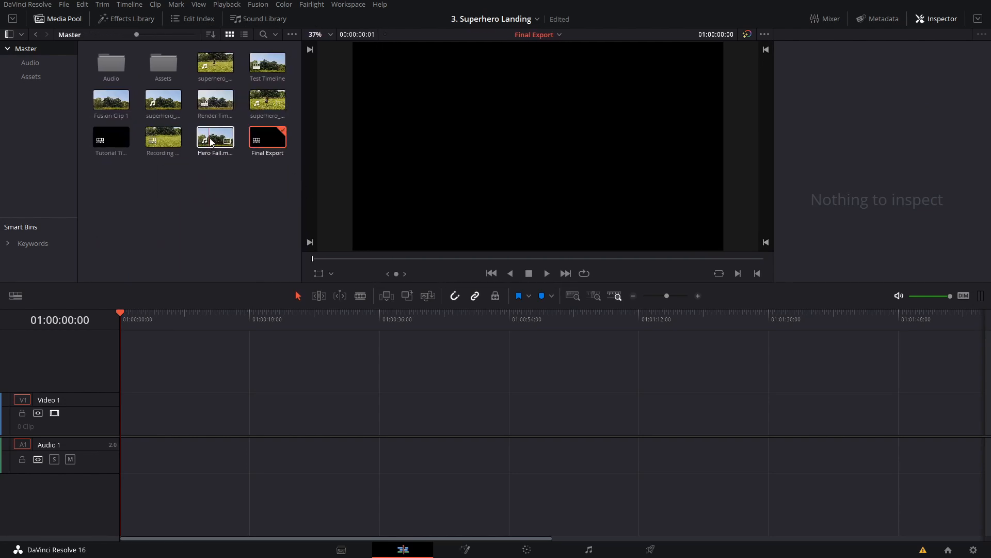
{"action": "left_click_drag", "start_coordinate": [211, 142], "coordinate": [129, 411]}
Play the Hero Fall clip and park the playhead on the landing frame at 01:00:03:02
{"action": "key", "text": "space"}
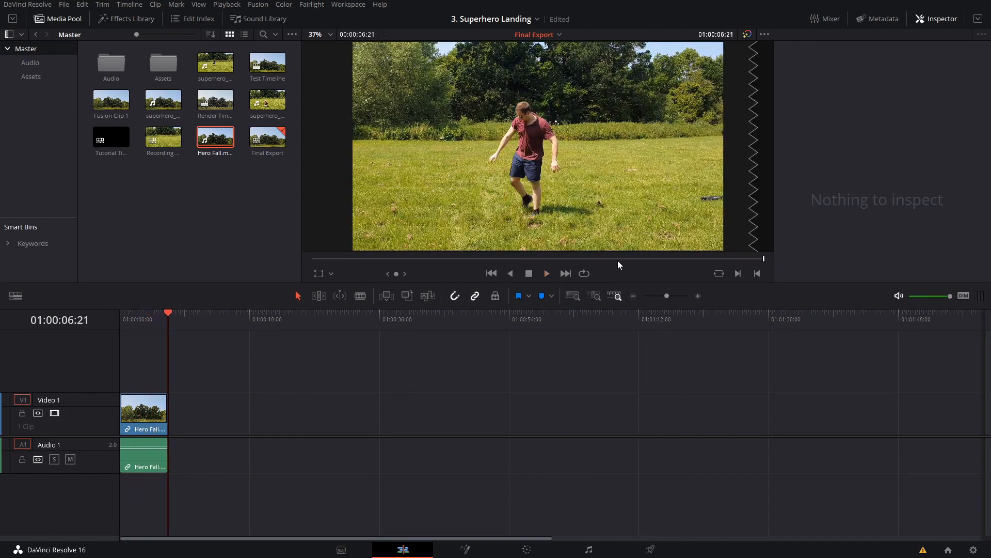
{"action": "left_click_drag", "start_coordinate": [619, 258], "coordinate": [520, 274]}
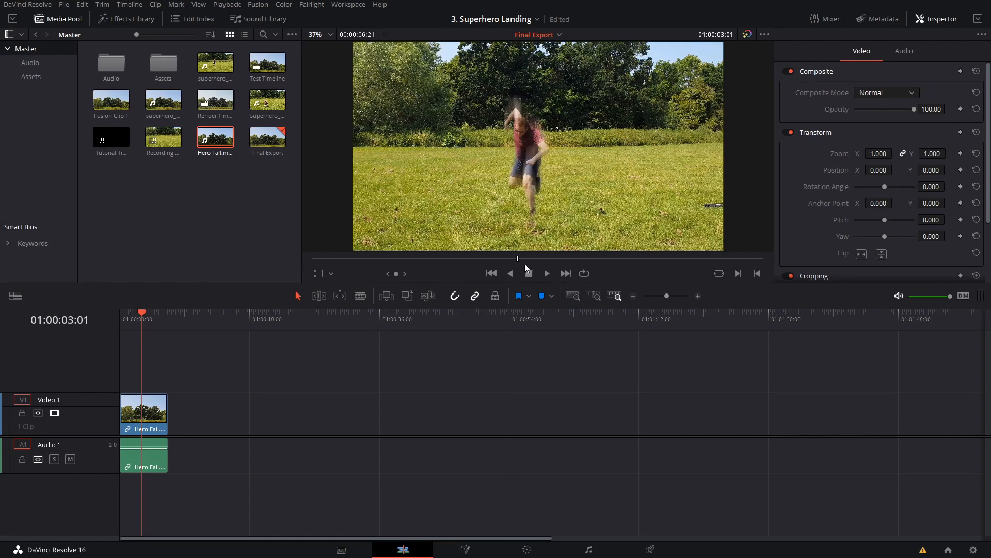
{"action": "key", "text": "Right"}
{"action": "key", "text": "Right"}
{"action": "key", "text": "Left"}
{"action": "key", "text": "Left"}
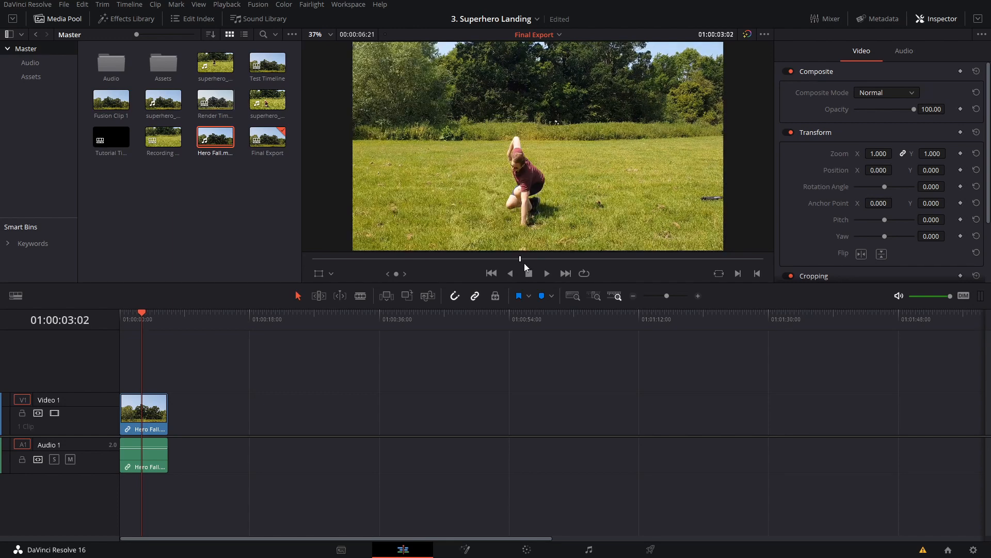
{"action": "key", "text": "Right"}
Search the effects for "shake" and apply Camera Shake to the Hero Fall clip on Video 1
{"action": "left_click", "coordinate": [147, 21]}
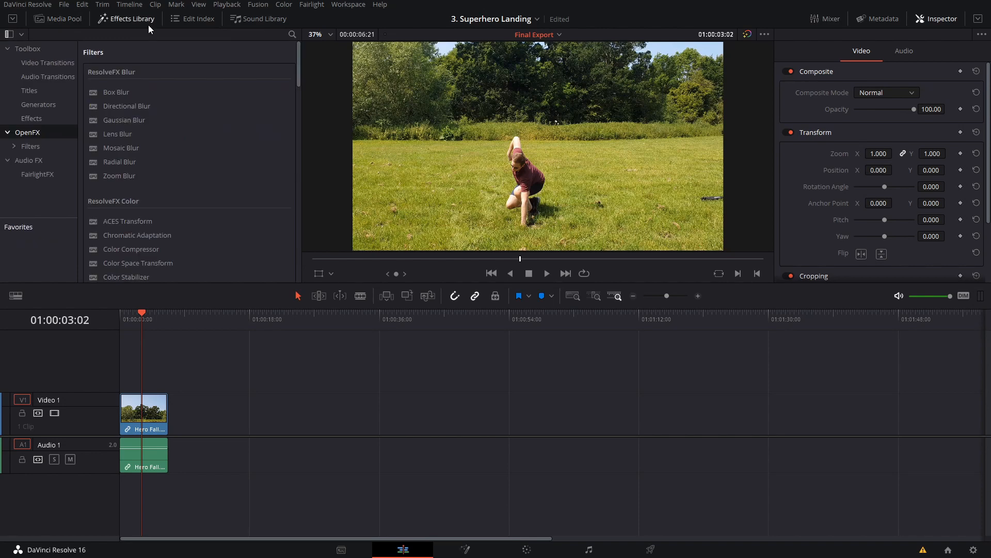
{"action": "left_click", "coordinate": [291, 37]}
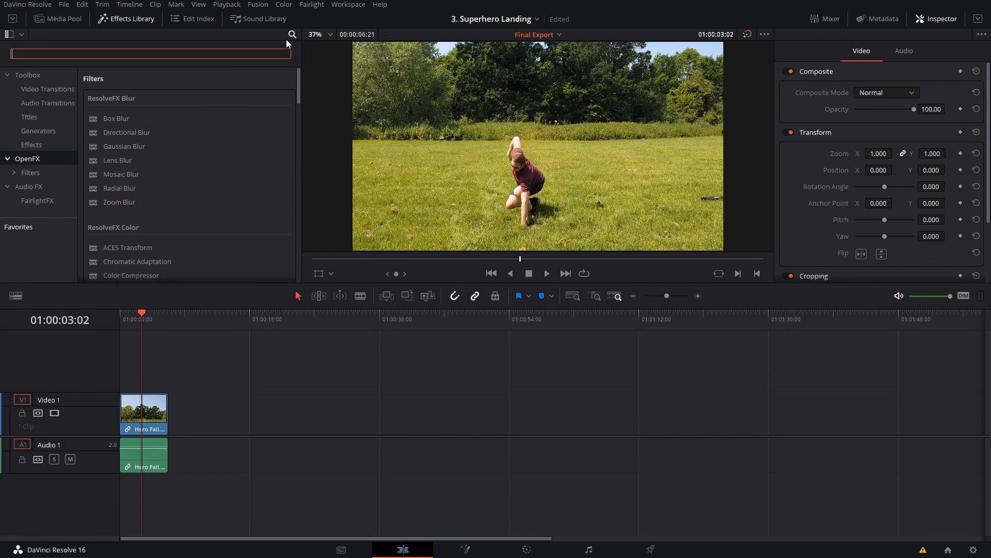
{"action": "type", "text": "shake"}
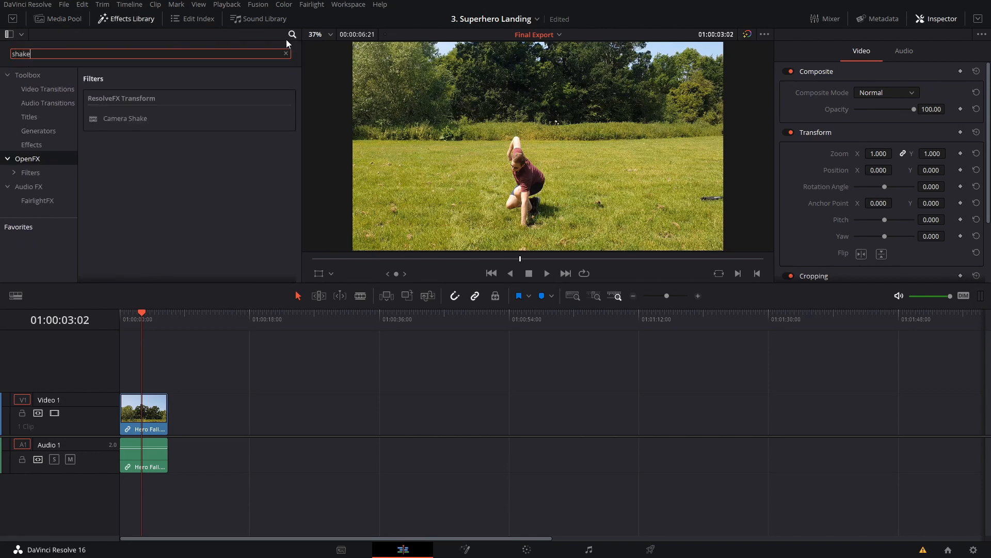
{"action": "left_click_drag", "start_coordinate": [127, 119], "coordinate": [138, 424]}
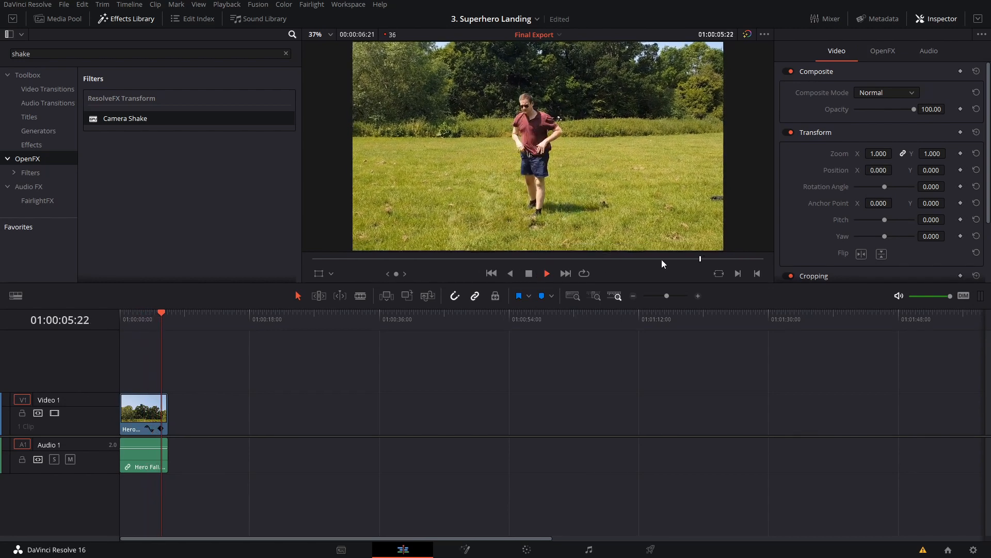
At the landing frame 01:00:03:02, add keyframes to the Camera Shake's Motion Scale and Speed Scale at 1.000
{"action": "left_click_drag", "start_coordinate": [680, 258], "coordinate": [520, 266]}
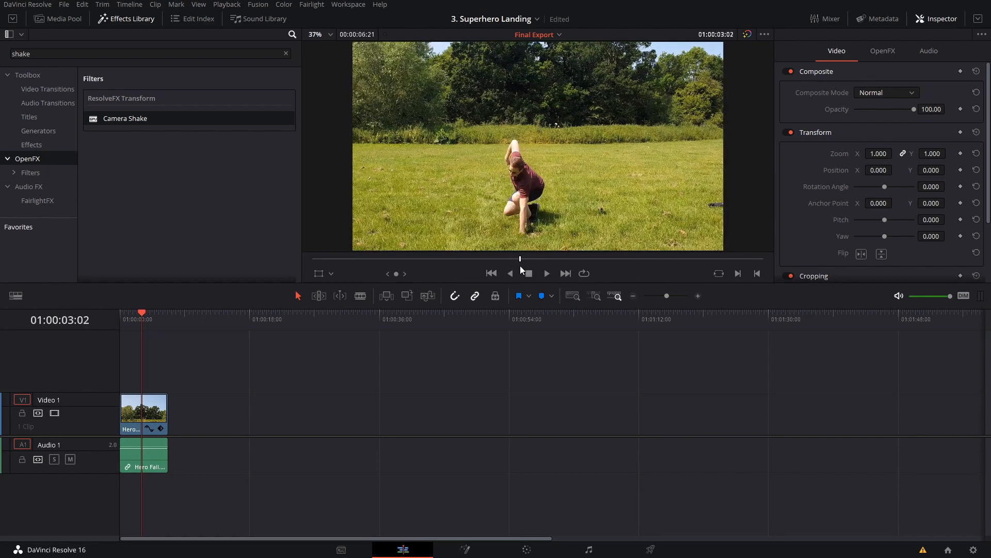
{"action": "key", "text": "Left"}
{"action": "key", "text": "Right"}
{"action": "left_click", "coordinate": [878, 53]}
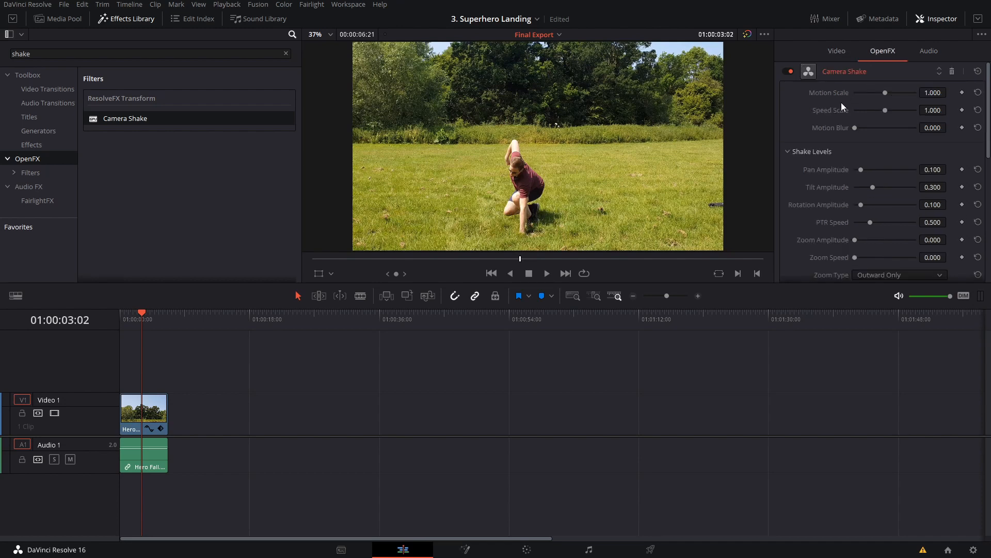
{"action": "left_click", "coordinate": [962, 92]}
One frame before the landing, at 01:00:03:01, set the Camera Shake's Motion Scale and Speed Scale to 0
{"action": "key", "text": "Left"}
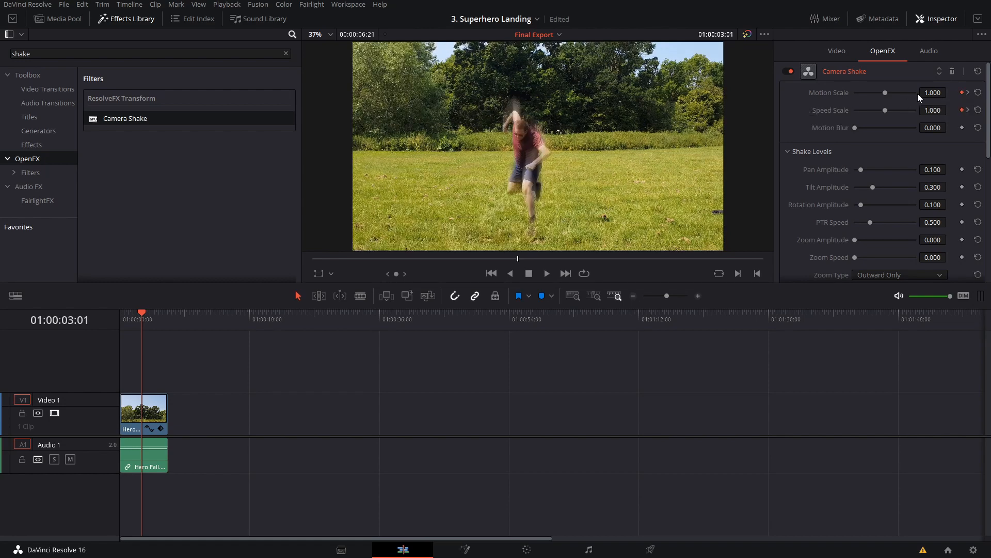
{"action": "left_click_drag", "start_coordinate": [889, 92], "coordinate": [830, 95]}
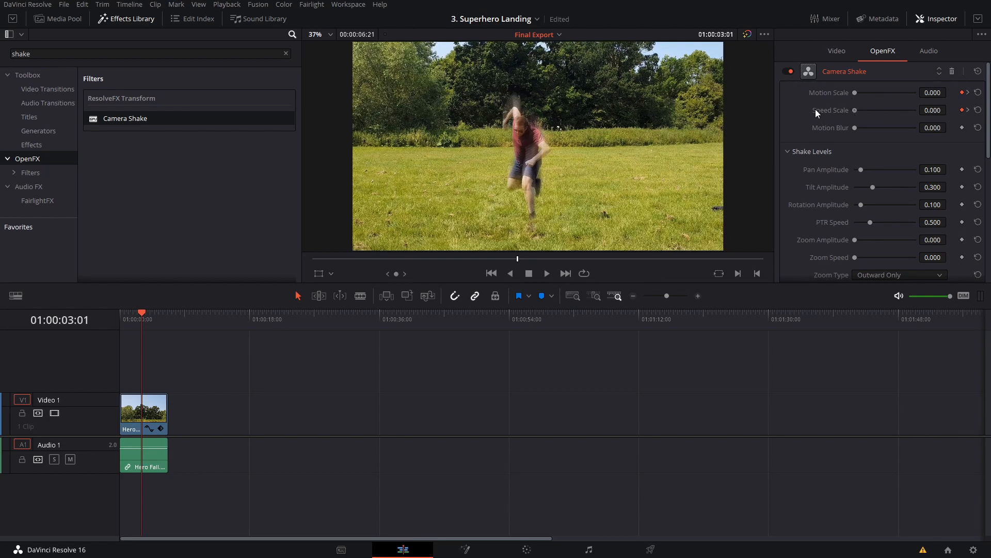
{"action": "key", "text": "Right"}
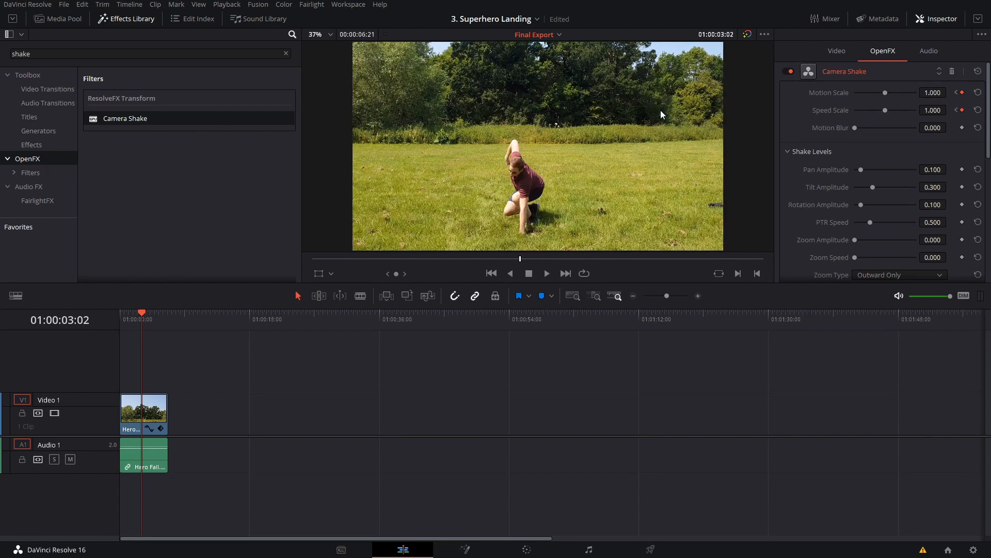
Play on to 01:00:04:05 and set both Motion Scale and Speed Scale to 0 so the shake fades out
{"action": "key", "text": "space"}
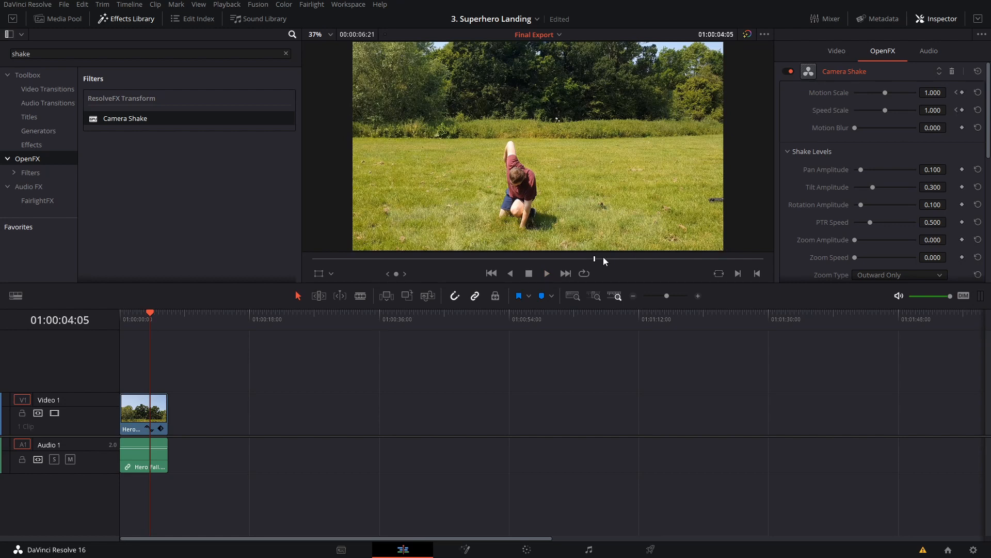
{"action": "left_click", "coordinate": [937, 92]}
{"action": "type", "text": "0"}
{"action": "key", "text": "Return"}
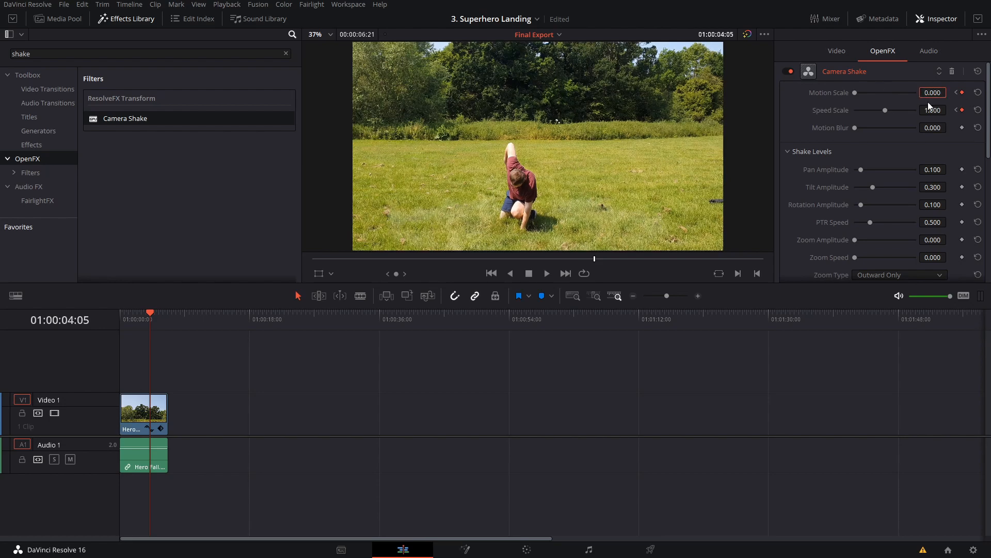
{"action": "left_click", "coordinate": [930, 109]}
{"action": "type", "text": "0"}
{"action": "key", "text": "Return"}
Play back the landing from just before impact to check the timing and strength of the camera shake
{"action": "left_click_drag", "start_coordinate": [588, 260], "coordinate": [508, 266]}
{"action": "key", "text": "space"}
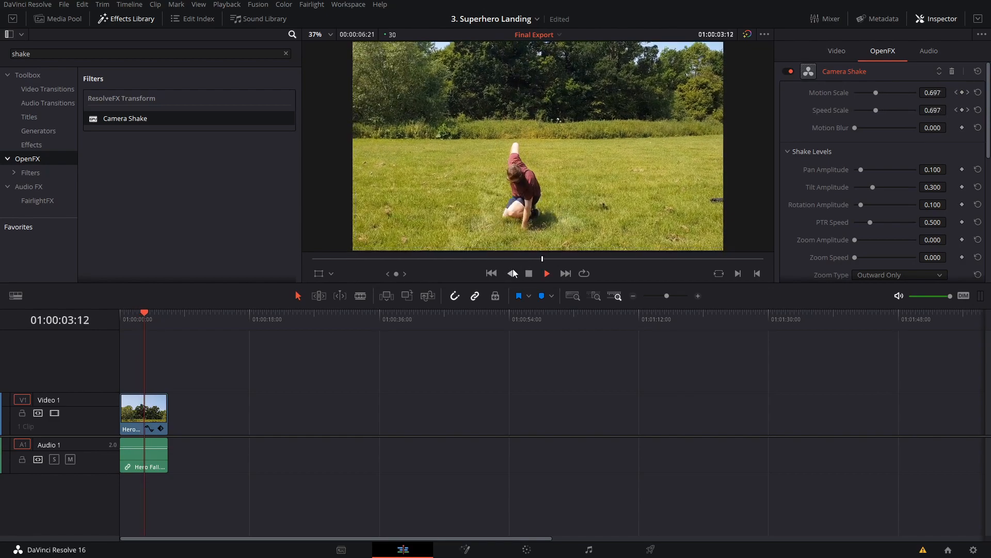
{"action": "left_click", "coordinate": [488, 260]}
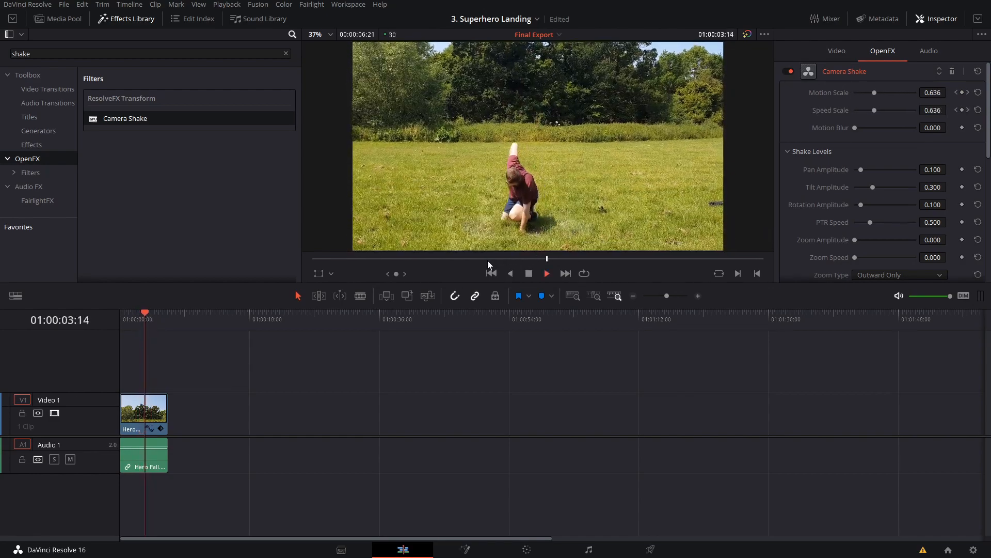
Raise the Motion Scale and Speed Scale keyframes at 01:00:03:02 to about 1.25 and play the stronger shake
{"action": "mouse_move", "coordinate": [517, 259]}
{"action": "left_mouse_down"}
{"action": "mouse_move", "coordinate": [504, 259]}
{"action": "mouse_move", "coordinate": [520, 259]}
{"action": "left_mouse_up"}
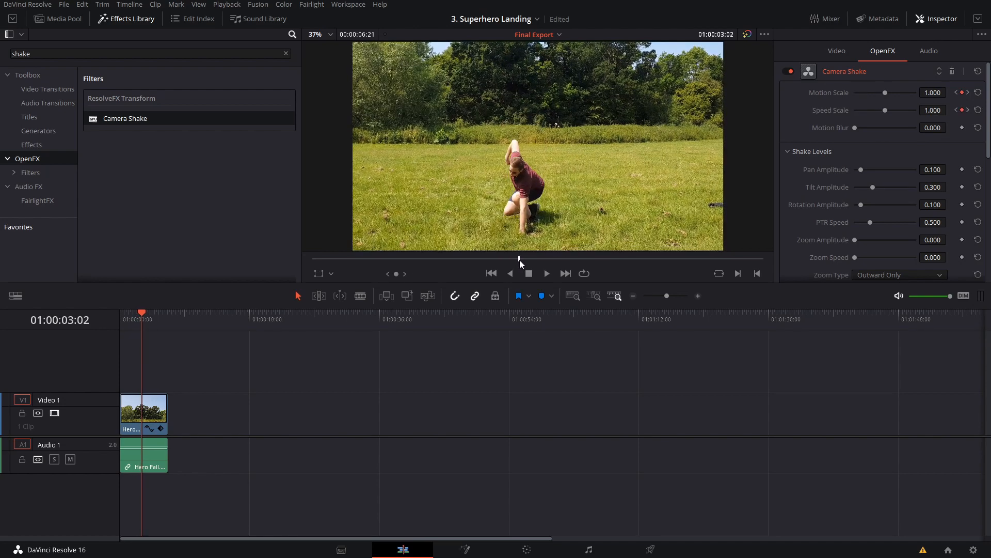
{"action": "left_click_drag", "start_coordinate": [885, 92], "coordinate": [891, 110]}
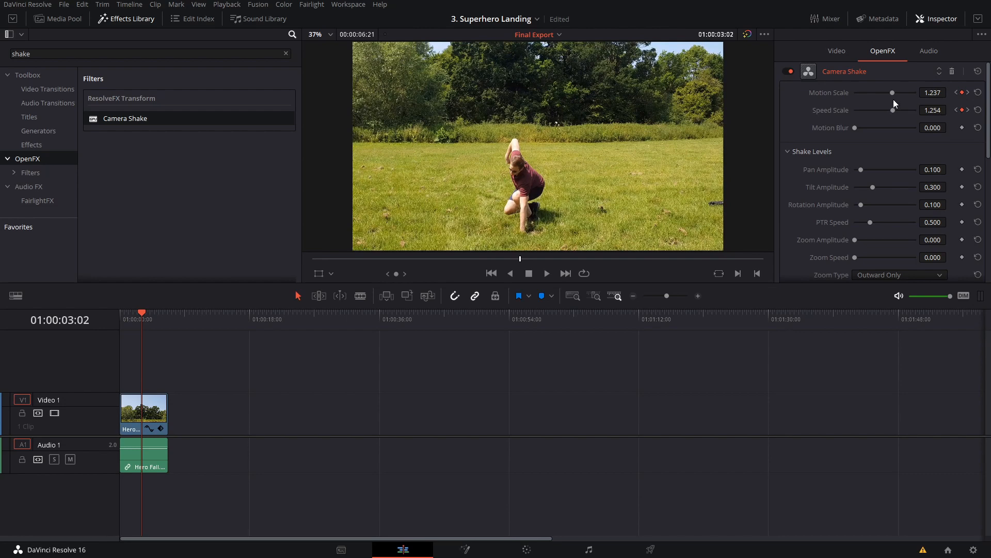
{"action": "left_click_drag", "start_coordinate": [891, 94], "coordinate": [894, 94]}
{"action": "left_click_drag", "start_coordinate": [519, 259], "coordinate": [491, 261]}
{"action": "key", "text": "space"}
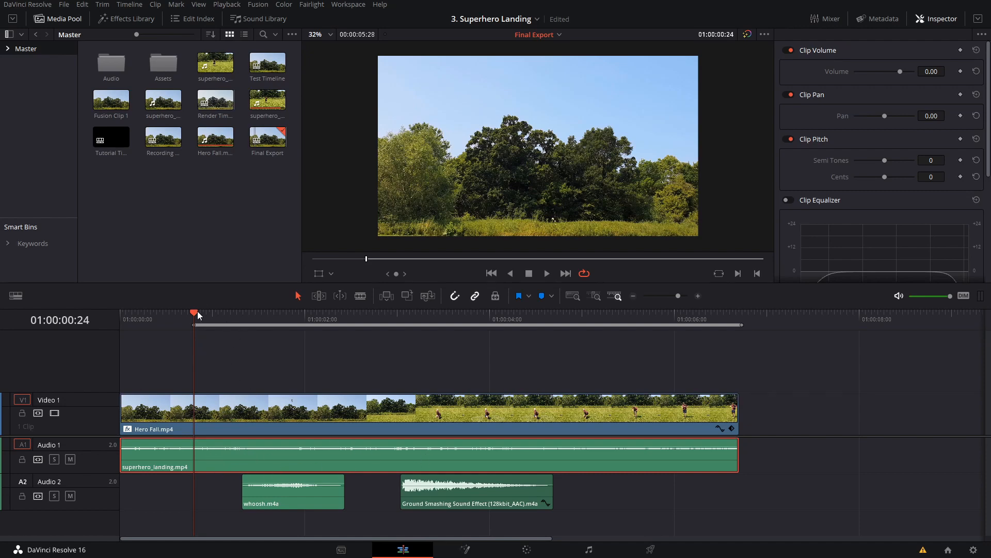
Play through the Final Export timeline to check the whoosh and ground-smashing sound effects against the fall and landing
{"action": "left_click_drag", "start_coordinate": [196, 311], "coordinate": [576, 342]}
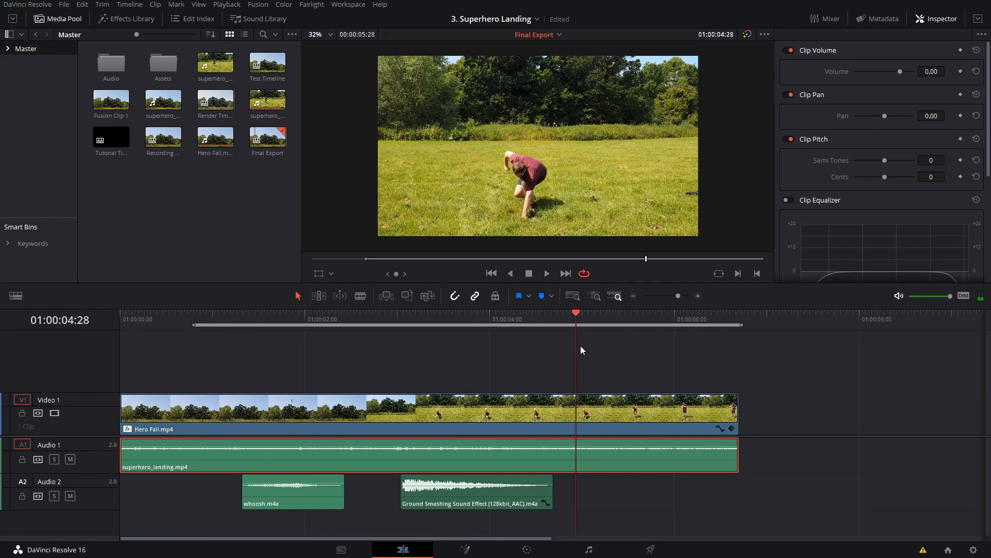
{"action": "key", "text": "space"}
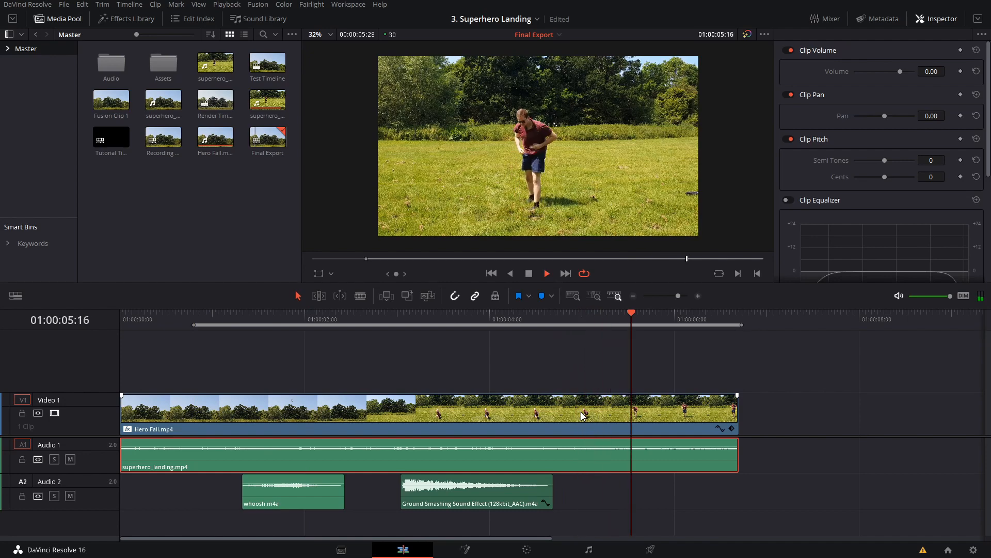
{"action": "key", "text": "space"}
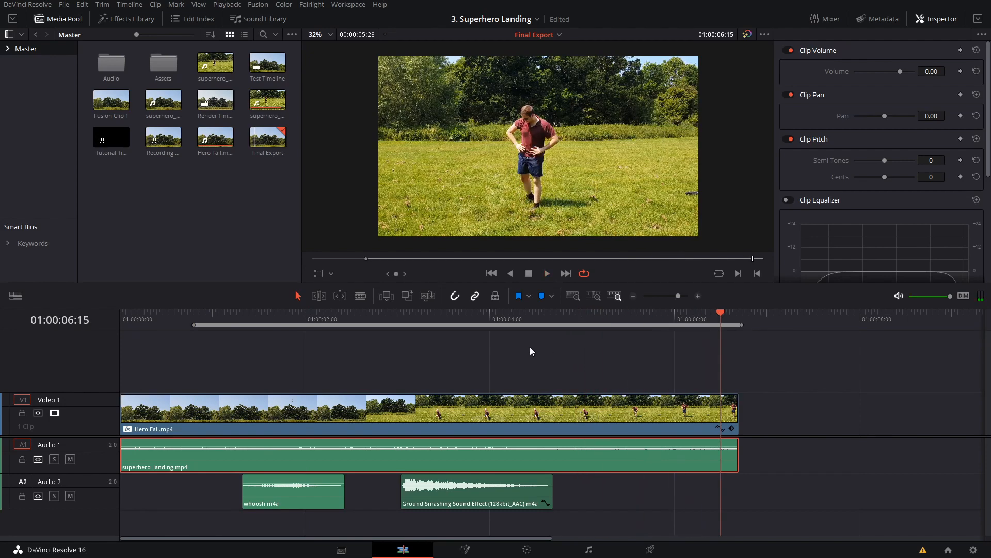
{"action": "mouse_move", "coordinate": [251, 320]}
{"action": "left_mouse_down"}
{"action": "mouse_move", "coordinate": [261, 315]}
{"action": "mouse_move", "coordinate": [244, 313]}
{"action": "left_mouse_up"}
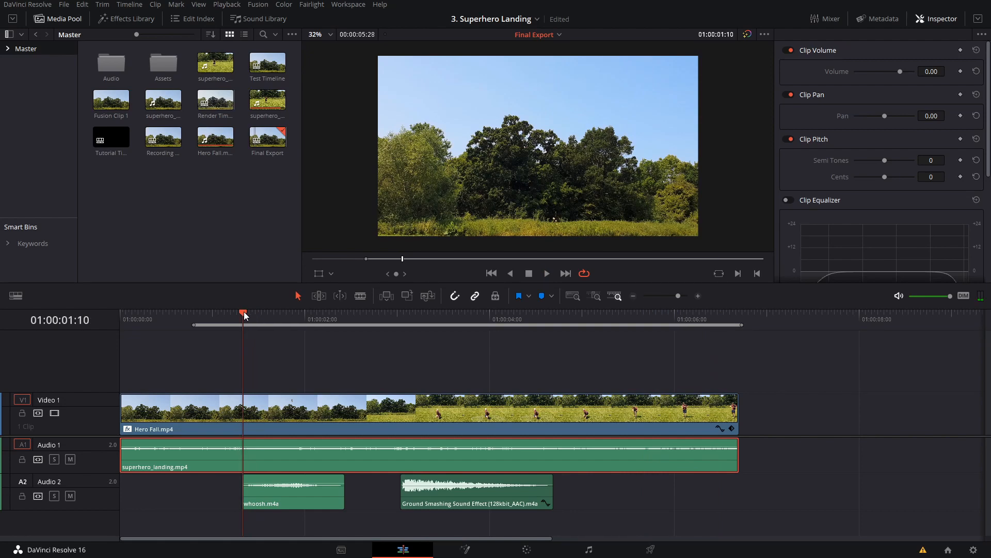
{"action": "key", "text": "space"}
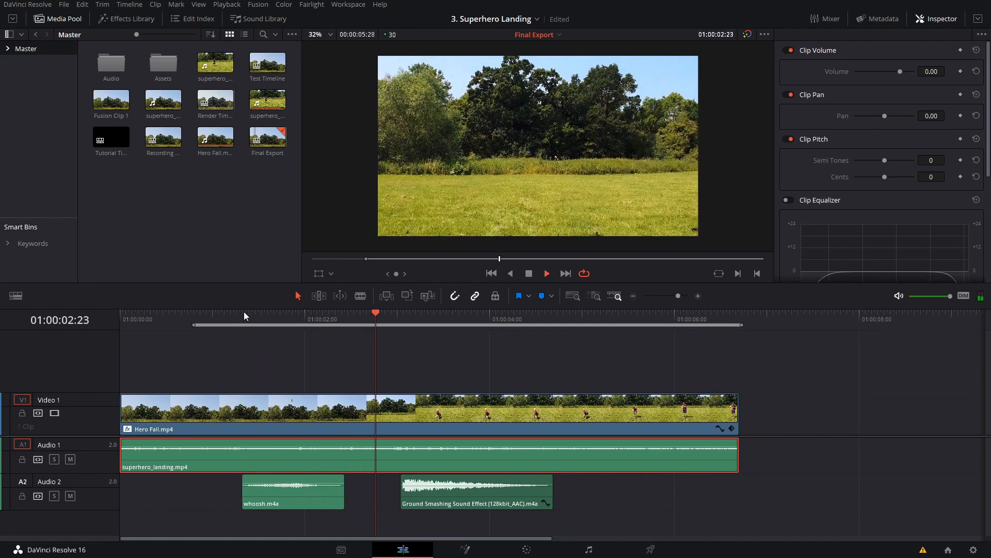
{"action": "key", "text": "space"}
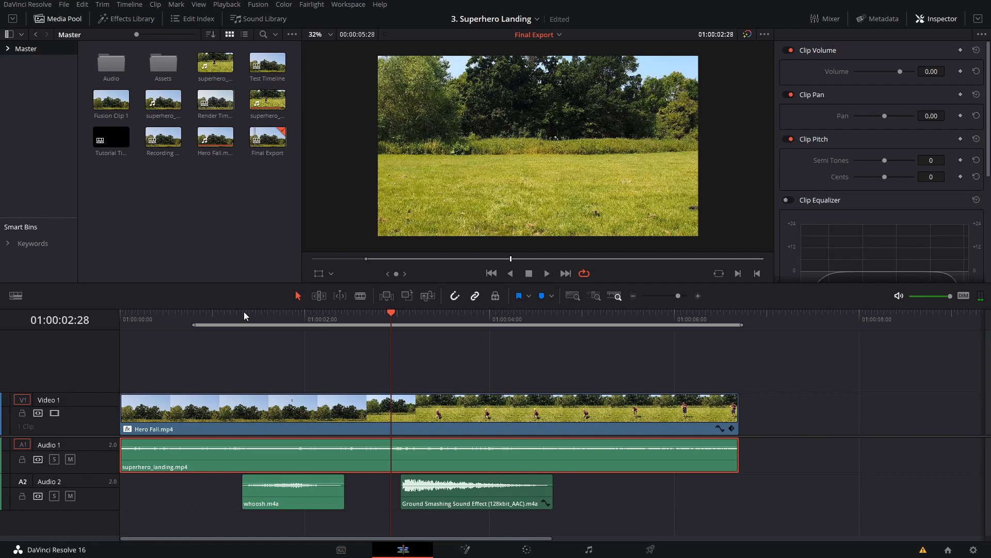
{"action": "key", "text": "space"}
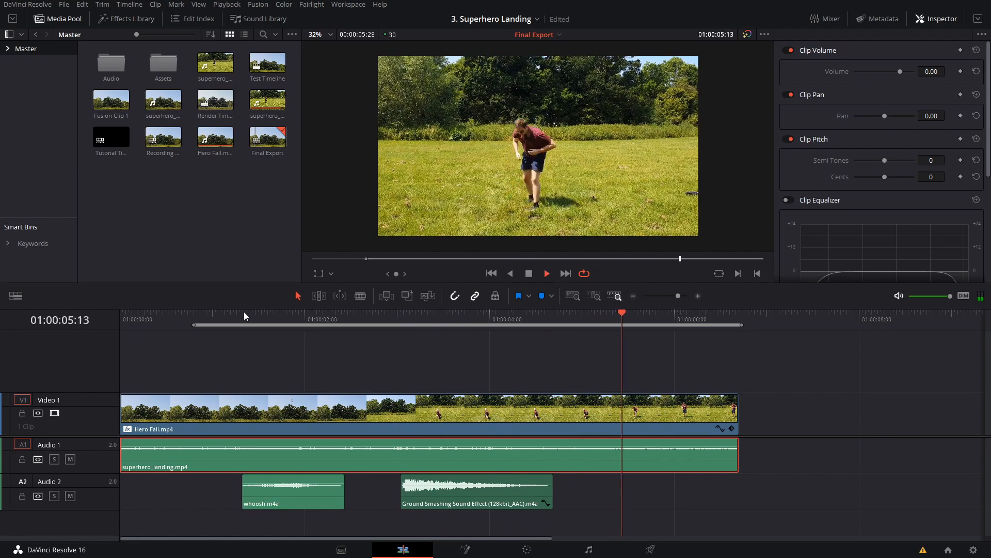
{"action": "key", "text": "space"}
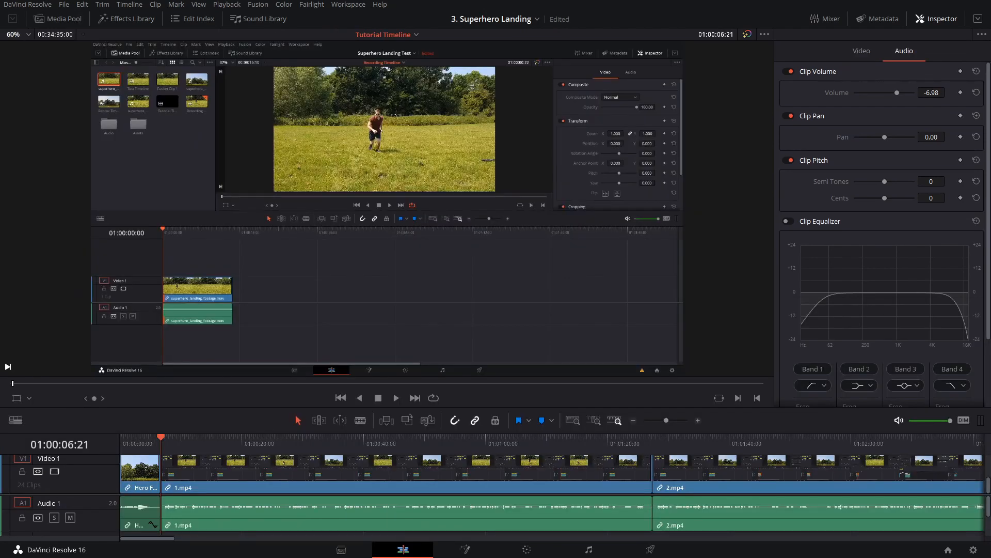